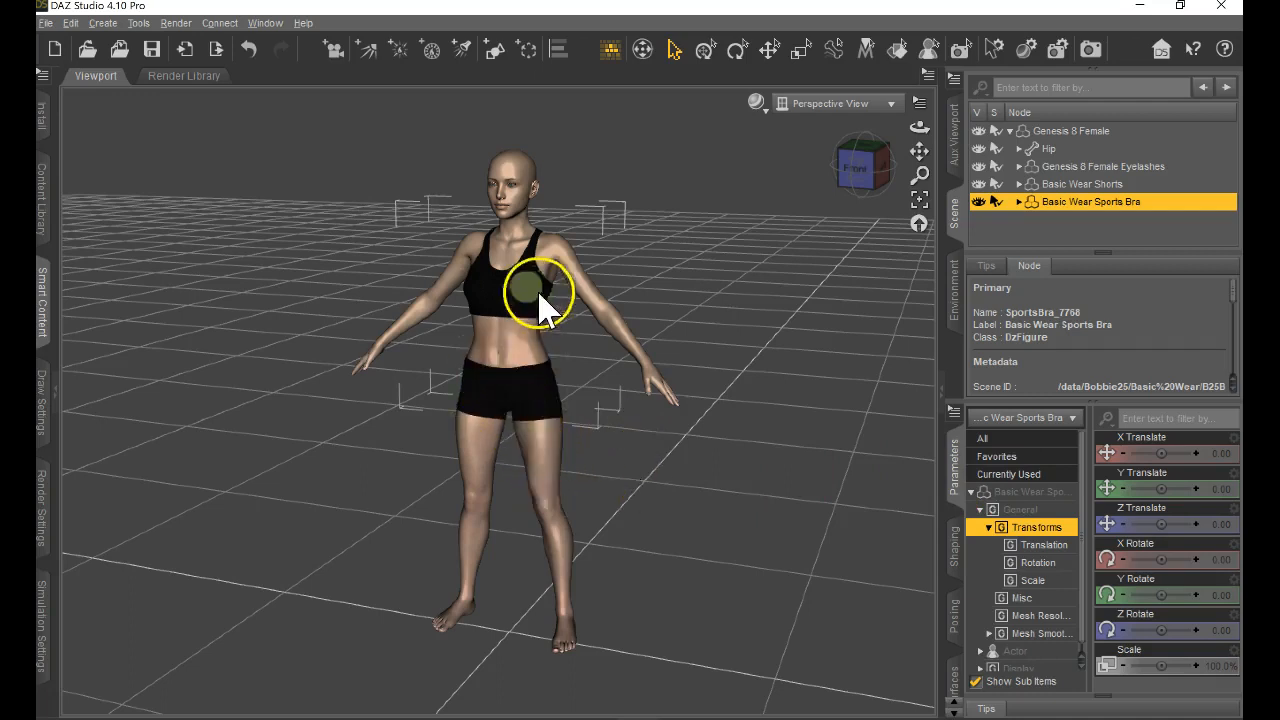
Select the whole Genesis 8 Female figure in the scene hierarchy.
left_click(1090, 150)
left_click(1086, 135)
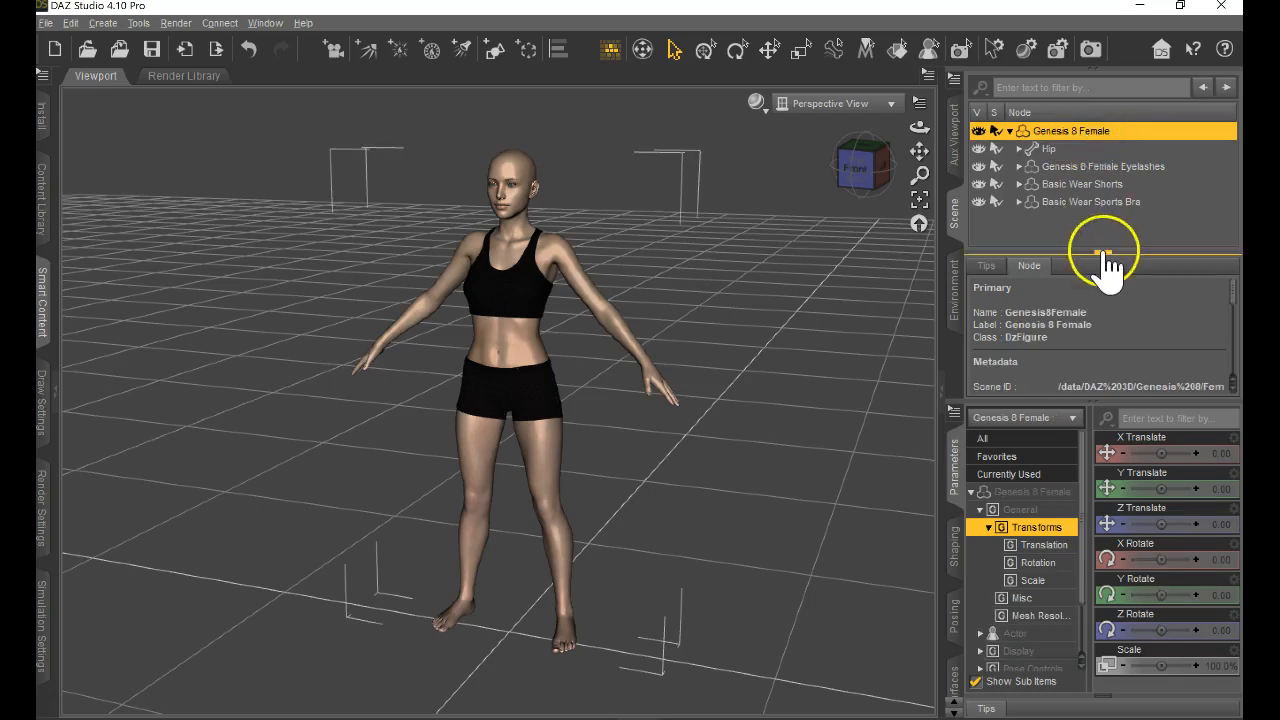
left_click(1090, 150)
left_click(1100, 133)
left_click(1110, 150)
left_click(1122, 132)
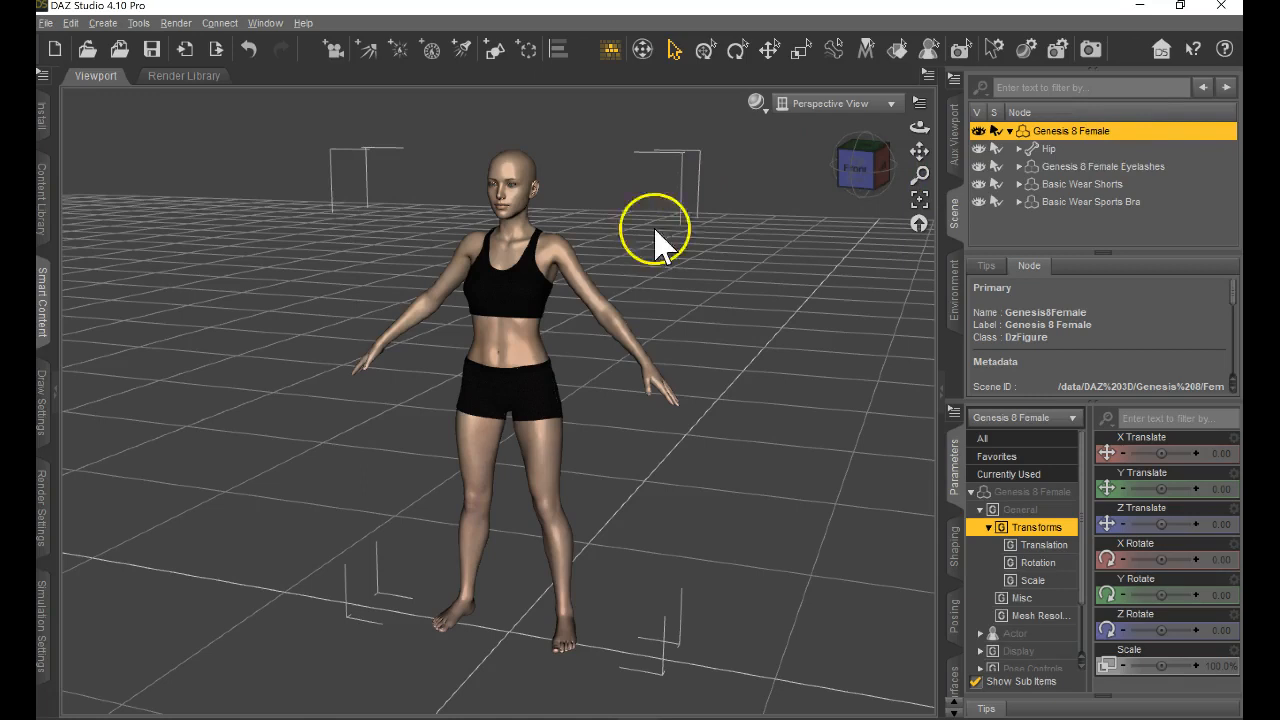
Select the Left Pectoral bone on the figure's chest, and reselect the root Genesis 8 Female figure.
left_click(516, 402)
left_click(530, 285)
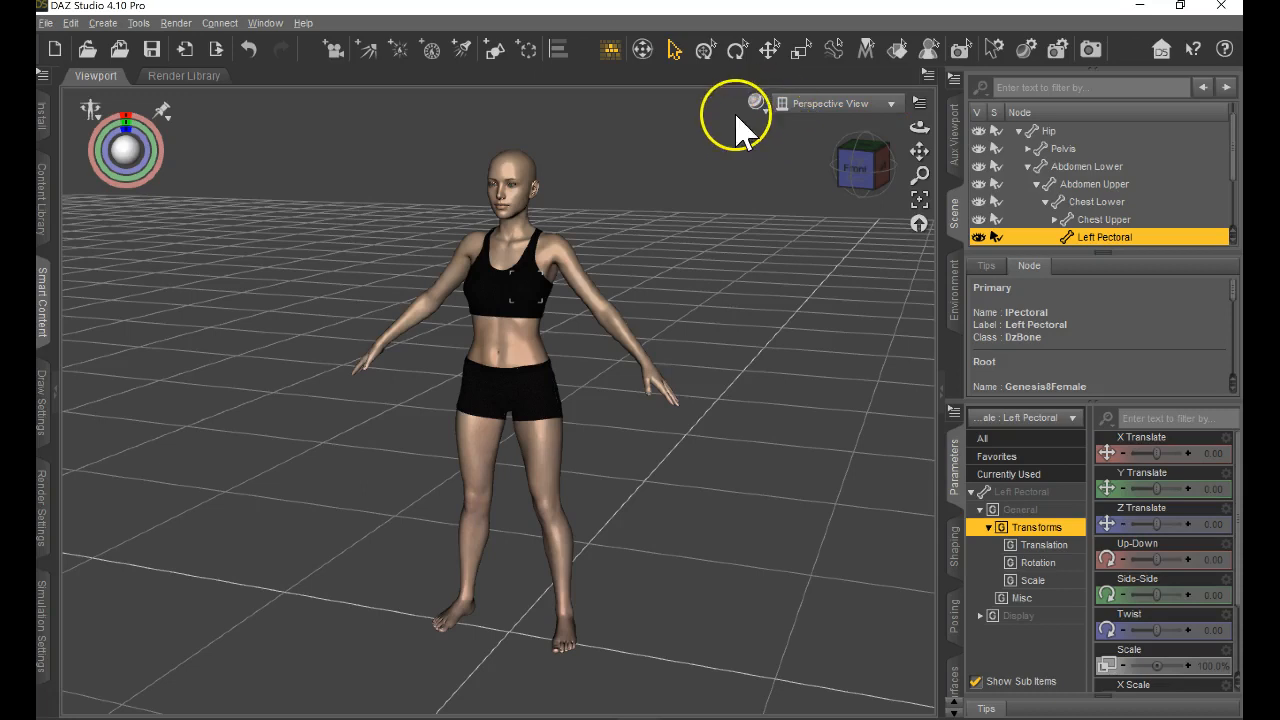
scroll(1086, 186, "up", 1)
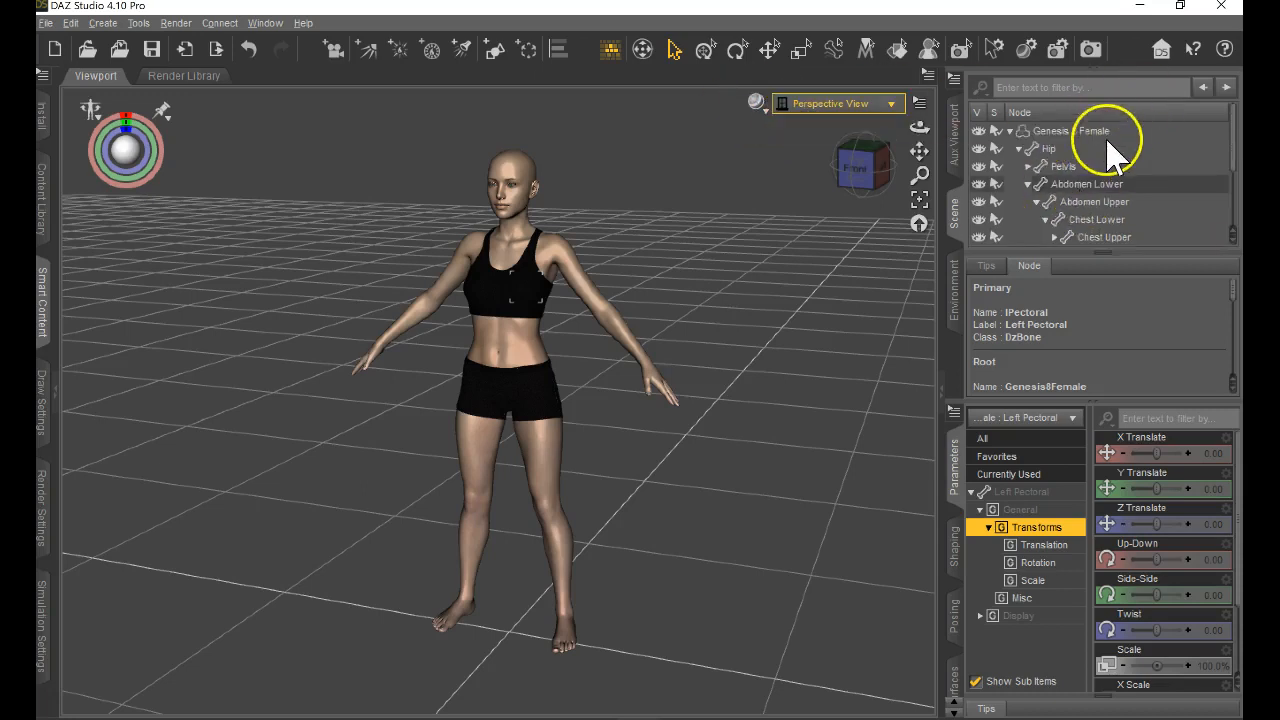
left_click(1100, 131)
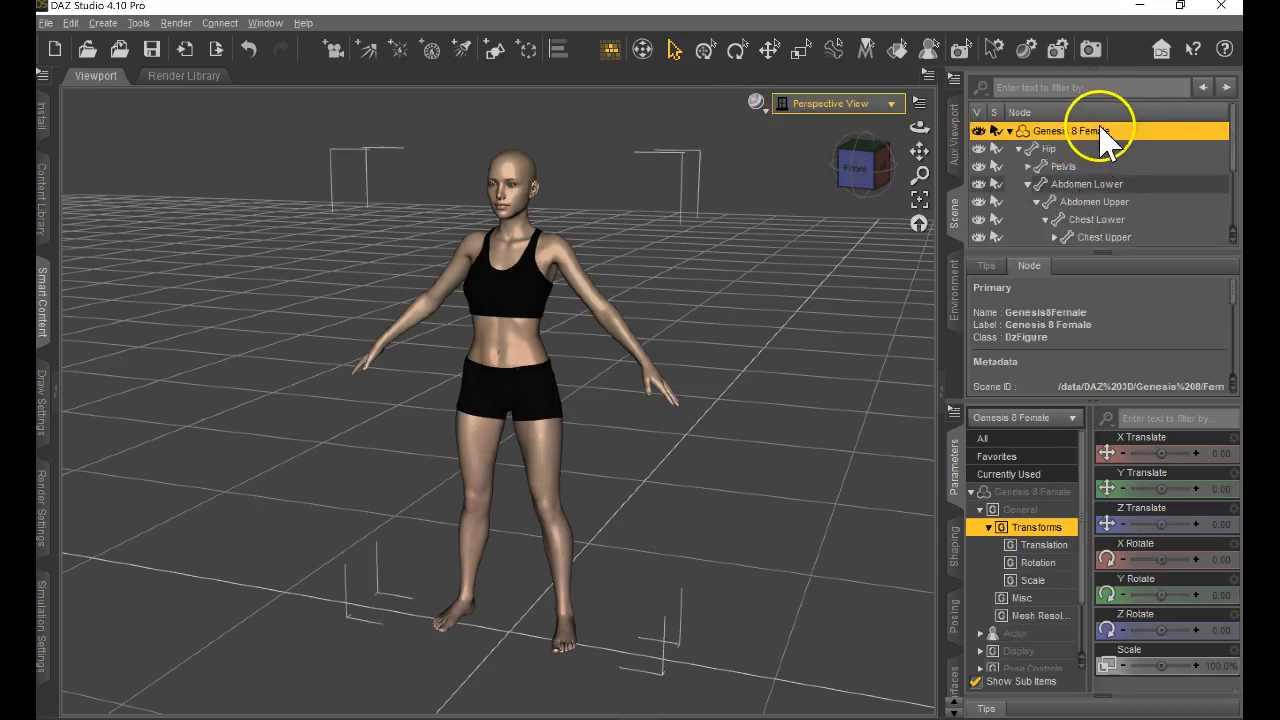
View the figure through the Front, Right, Back and Top preset views in turn.
left_click(866, 103)
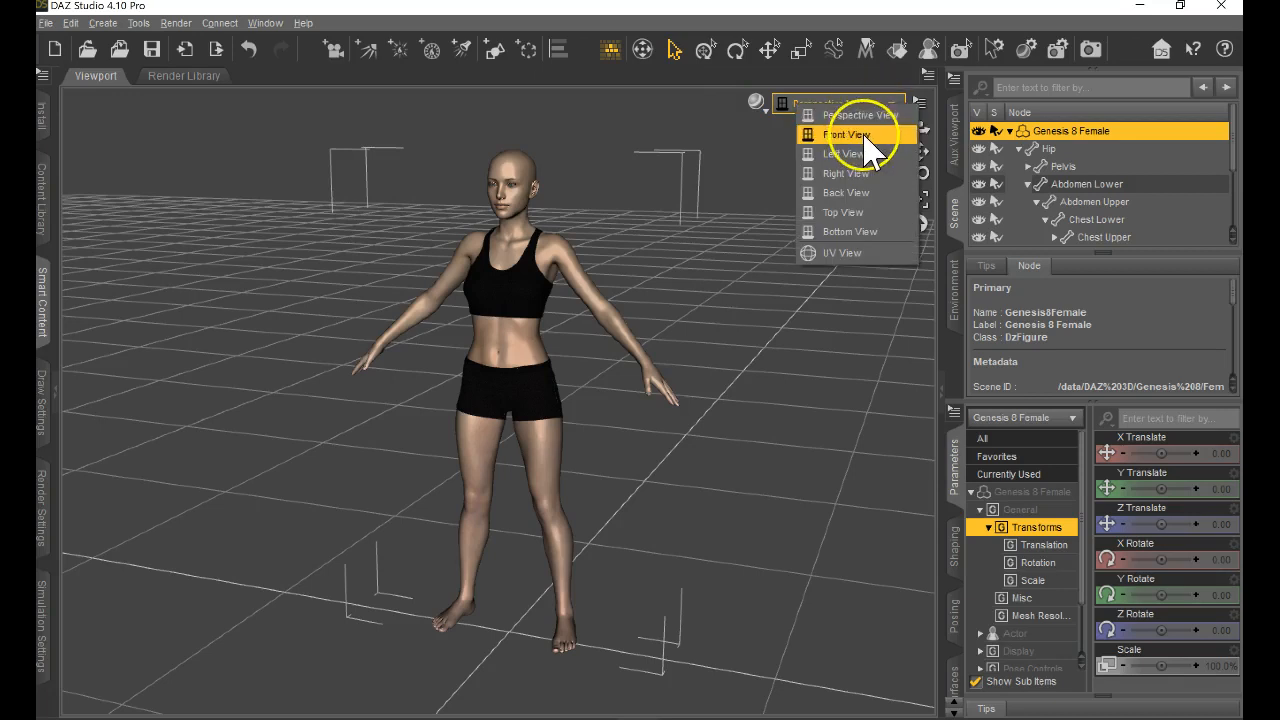
left_click(864, 138)
left_click(888, 103)
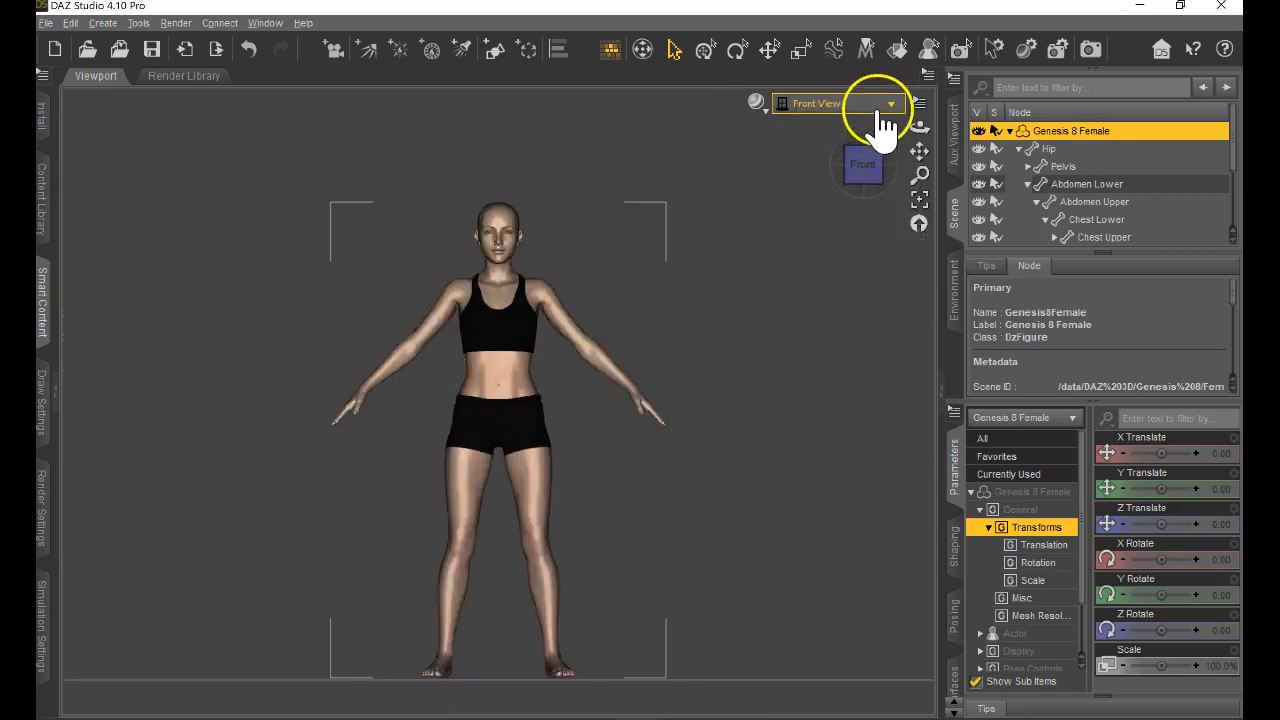
left_click(872, 180)
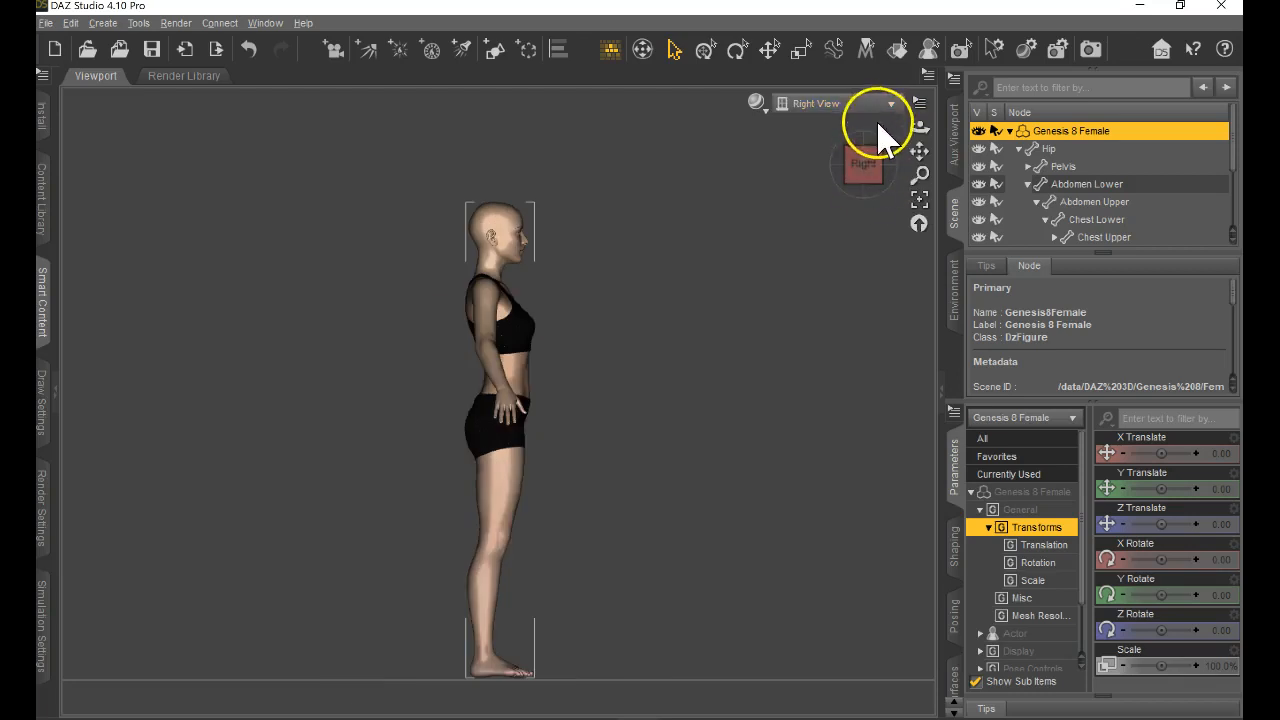
left_click(888, 104)
left_click(862, 195)
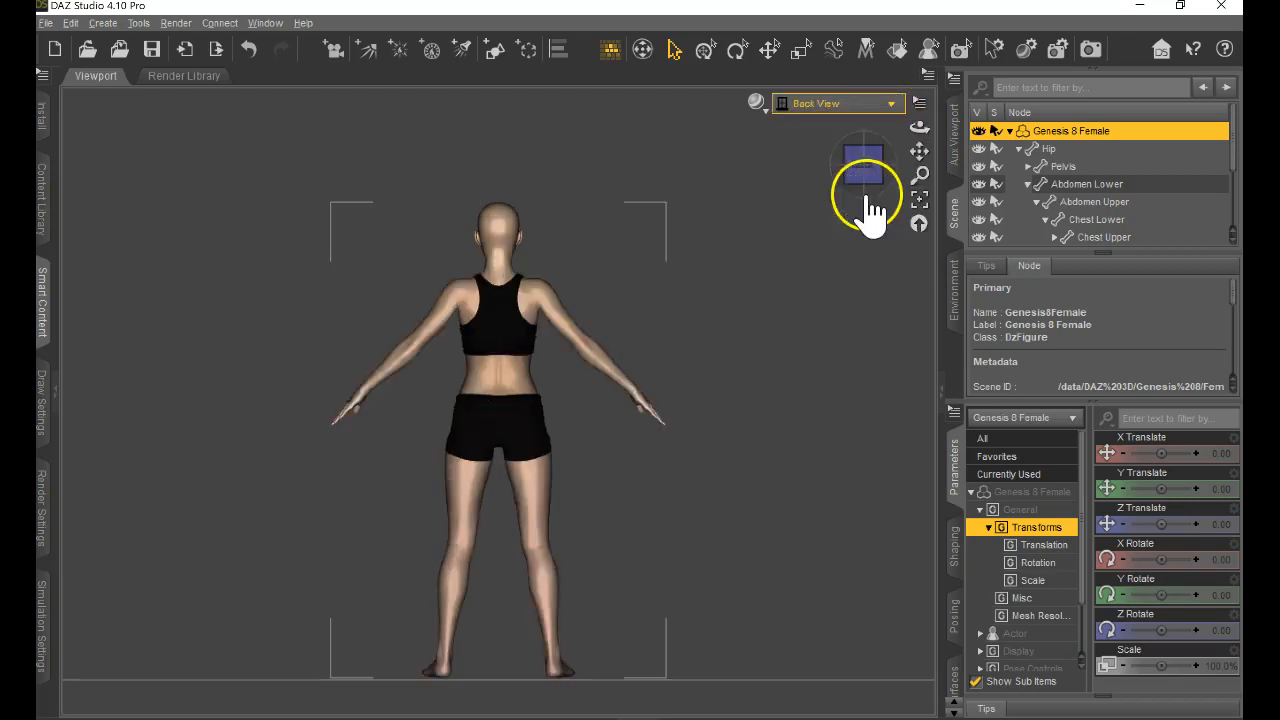
left_click(889, 104)
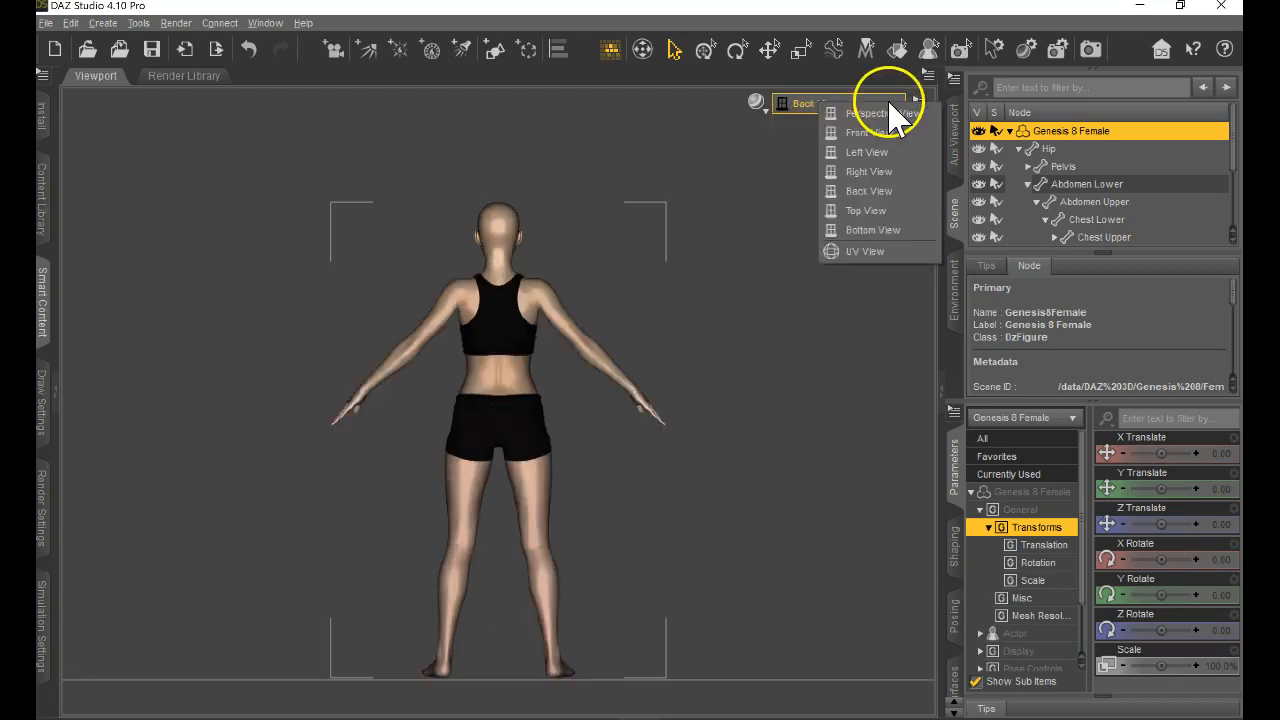
left_click(870, 211)
left_click(878, 168)
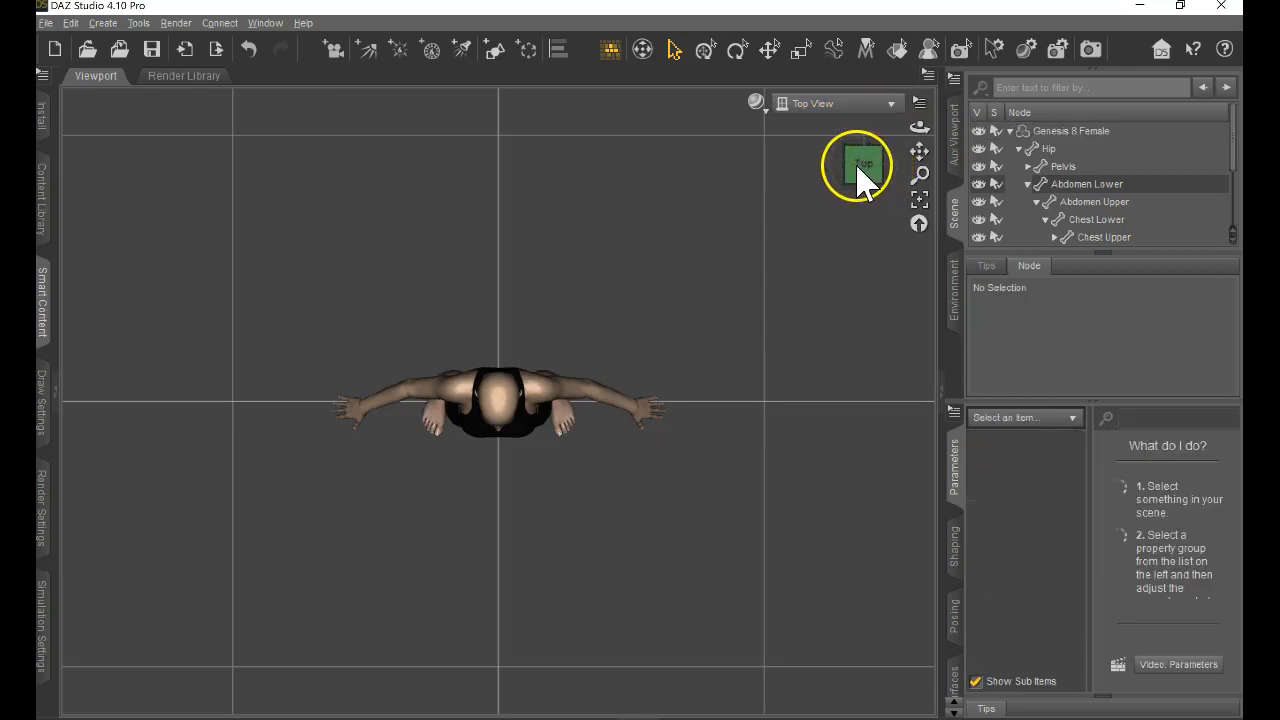
Return to Perspective View and rotate the camera around the figure until it faces the figure straight from the front.
left_click(810, 104)
left_click(828, 120)
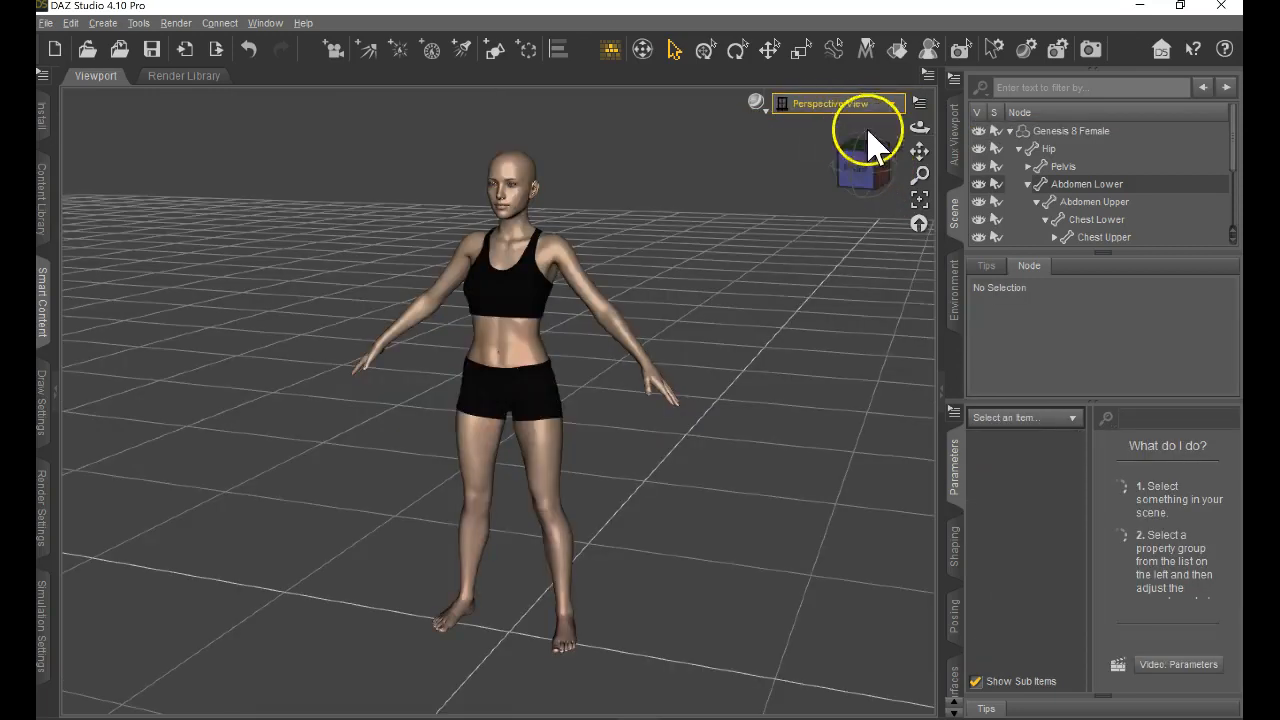
left_click(866, 200)
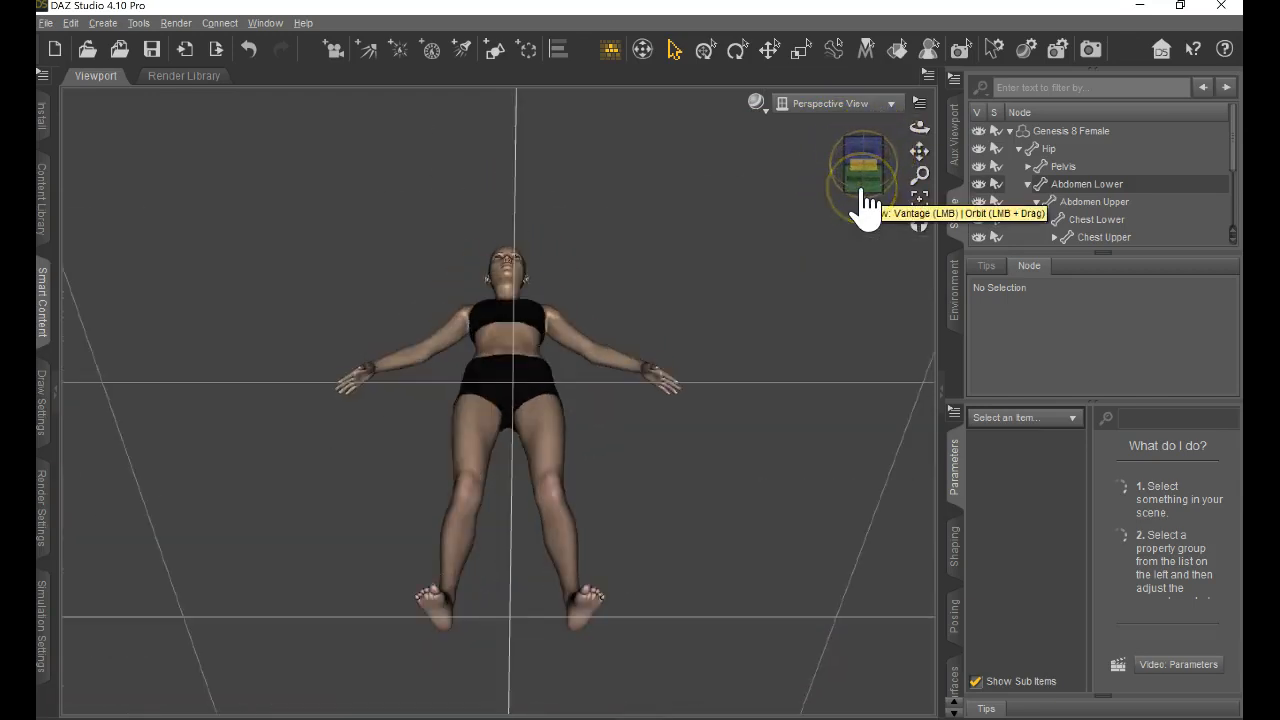
left_click(878, 159)
left_click(878, 104)
left_click(872, 114)
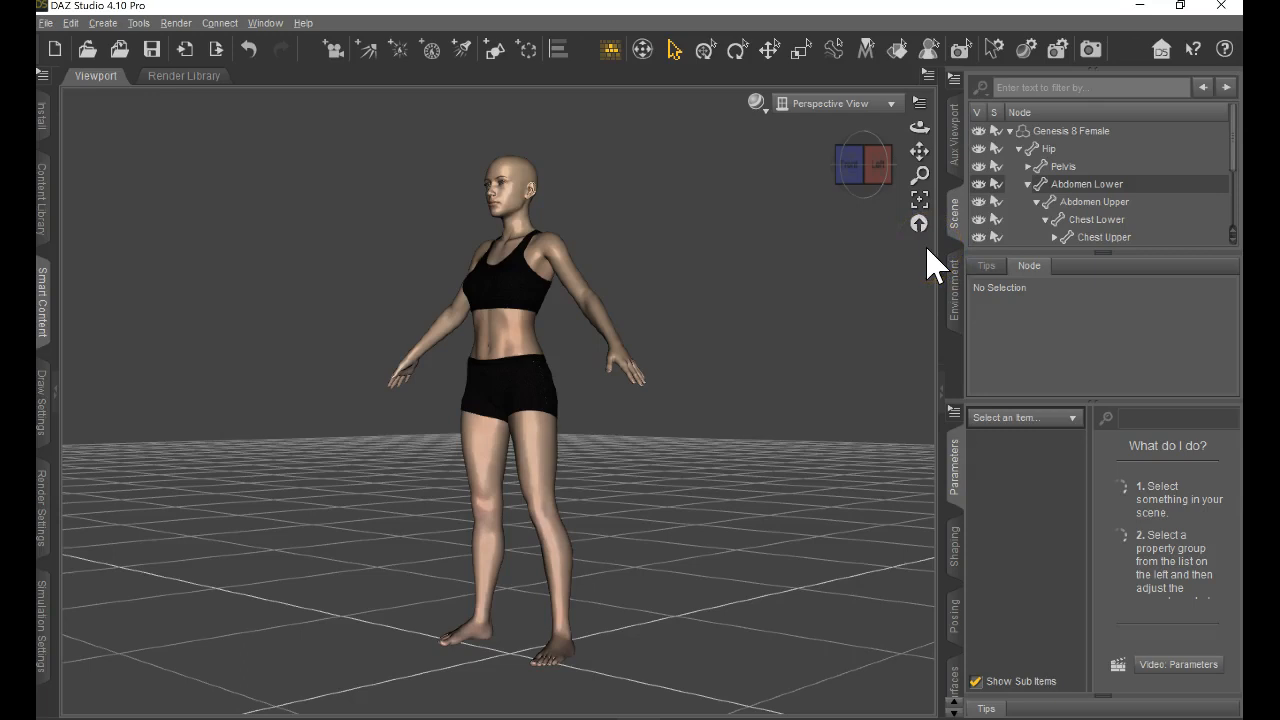
left_click(862, 170)
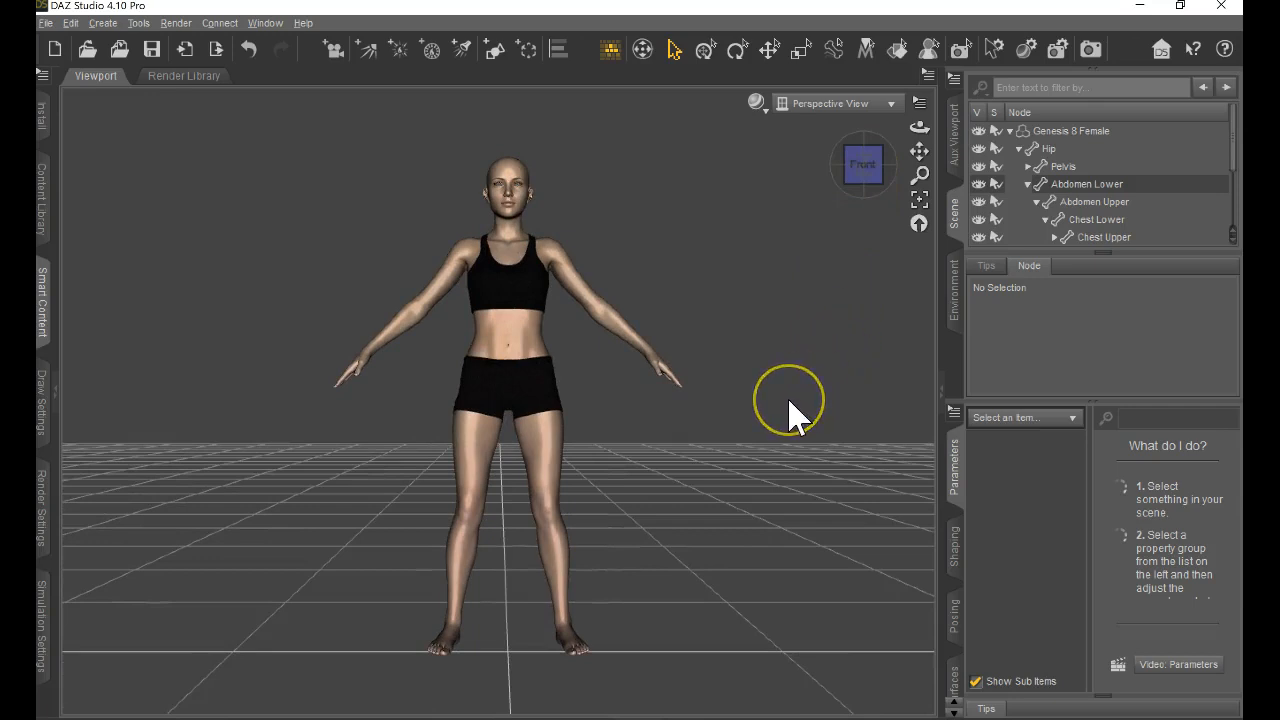
Preview the figure in the Wire Bounding Box and Solid Bounding Box drawing styles.
left_click(757, 104)
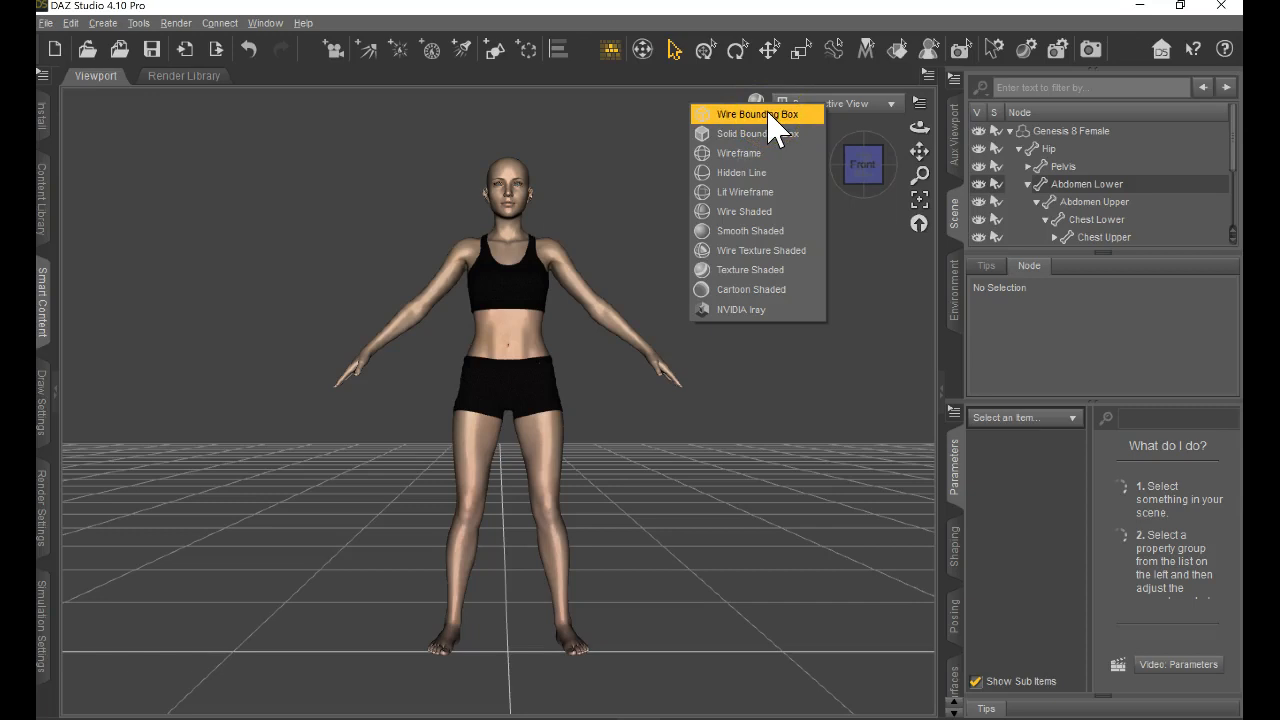
left_click(770, 116)
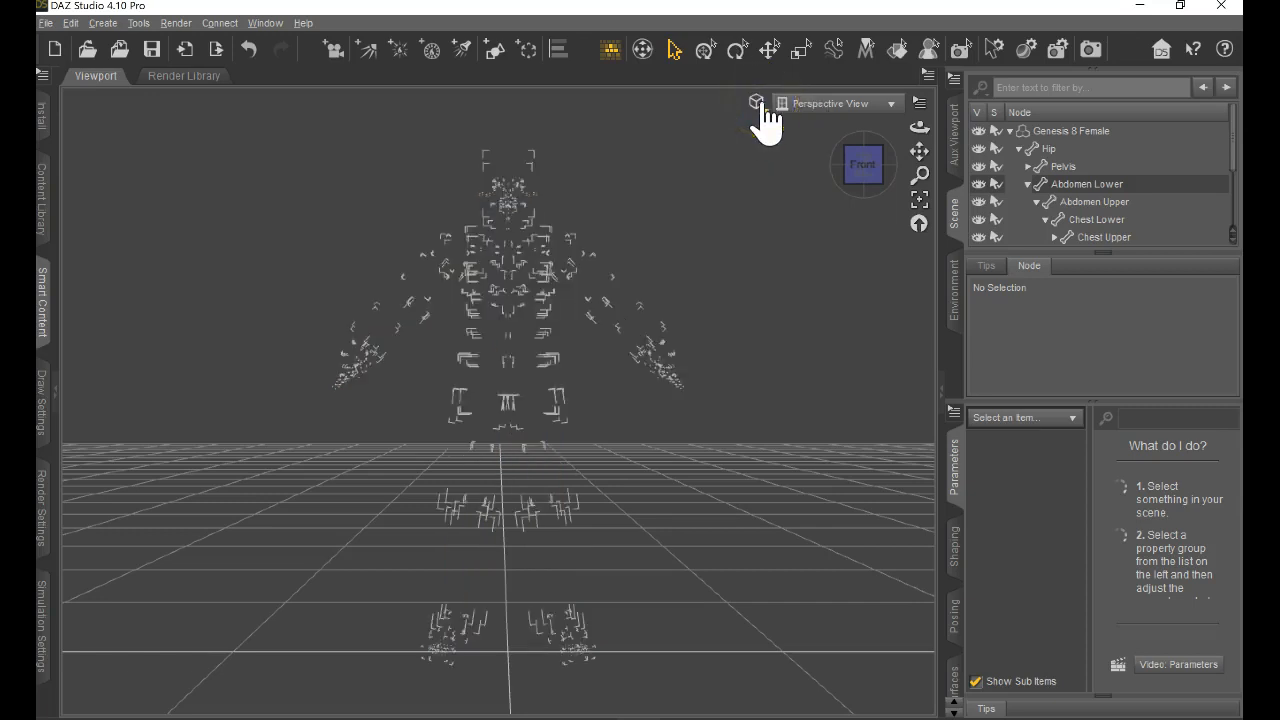
left_click(763, 105)
left_click(761, 131)
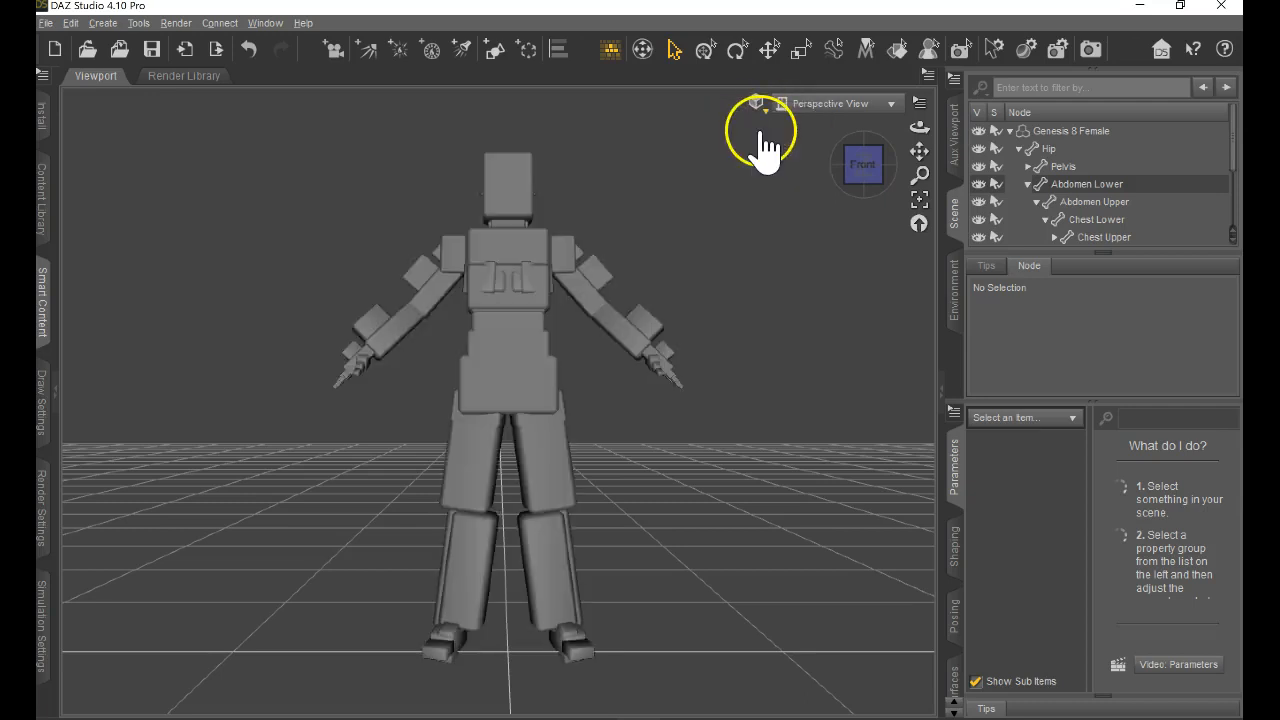
mouse_move(919, 130)
left_mouse_down()
mouse_move(620, 371)
mouse_move(634, 374)
left_mouse_up()
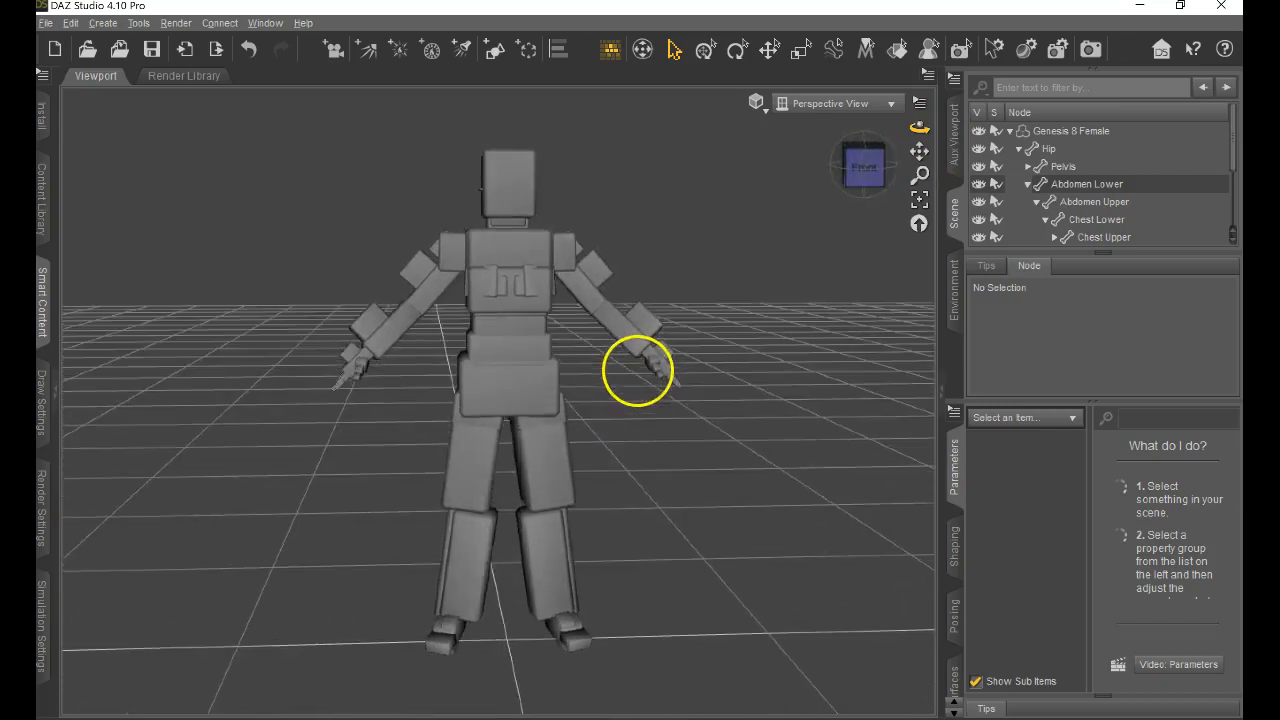
Preview the figure in the Wireframe and Smooth Shaded drawing styles.
left_click(754, 103)
left_click(788, 168)
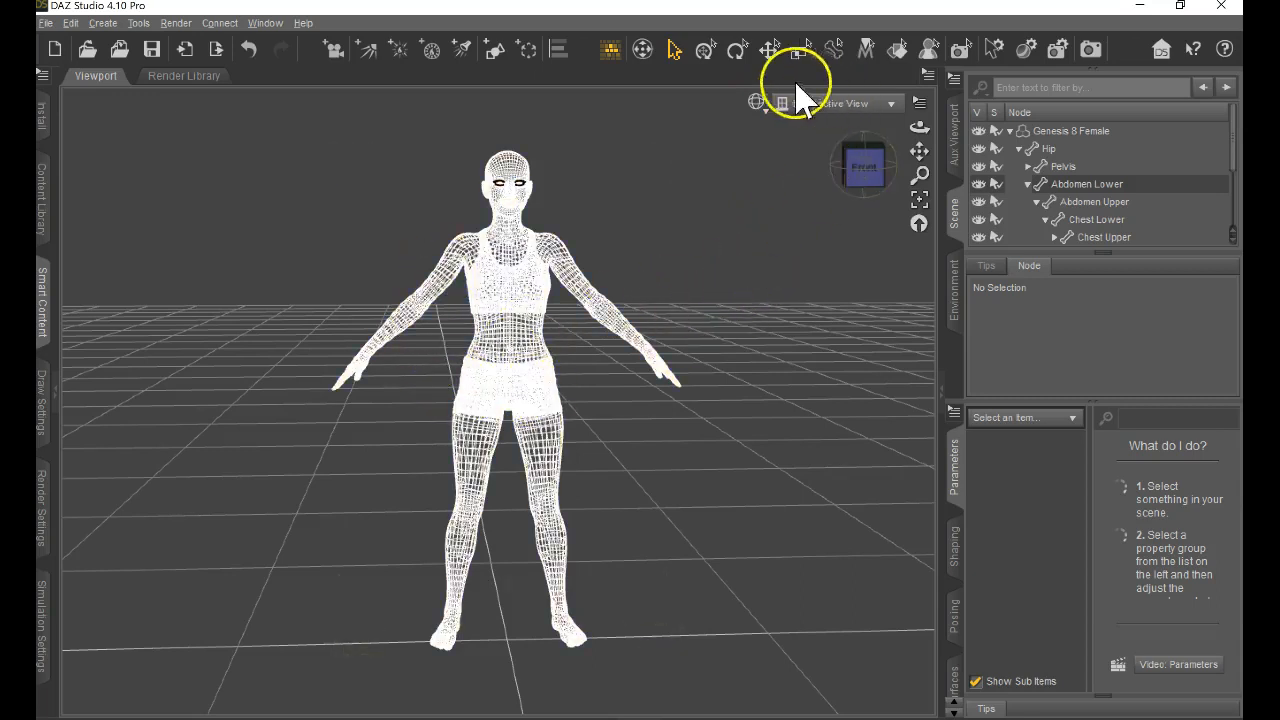
left_click(757, 106)
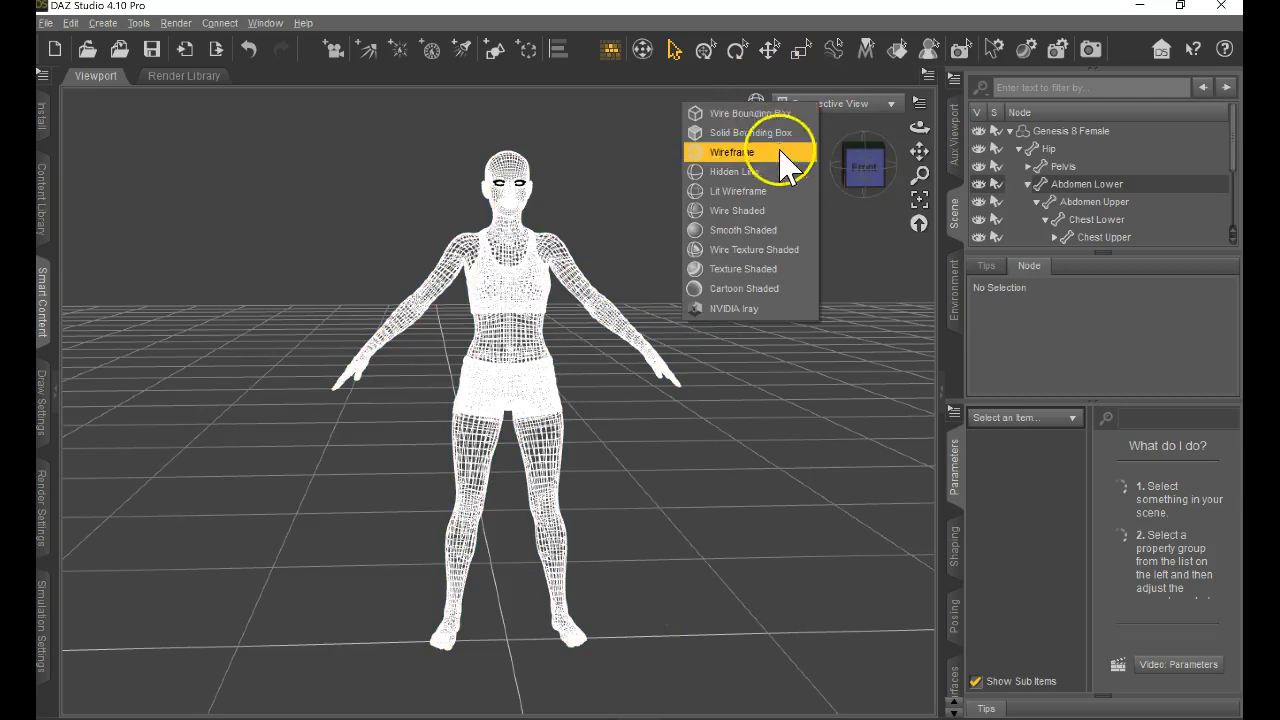
left_click(795, 231)
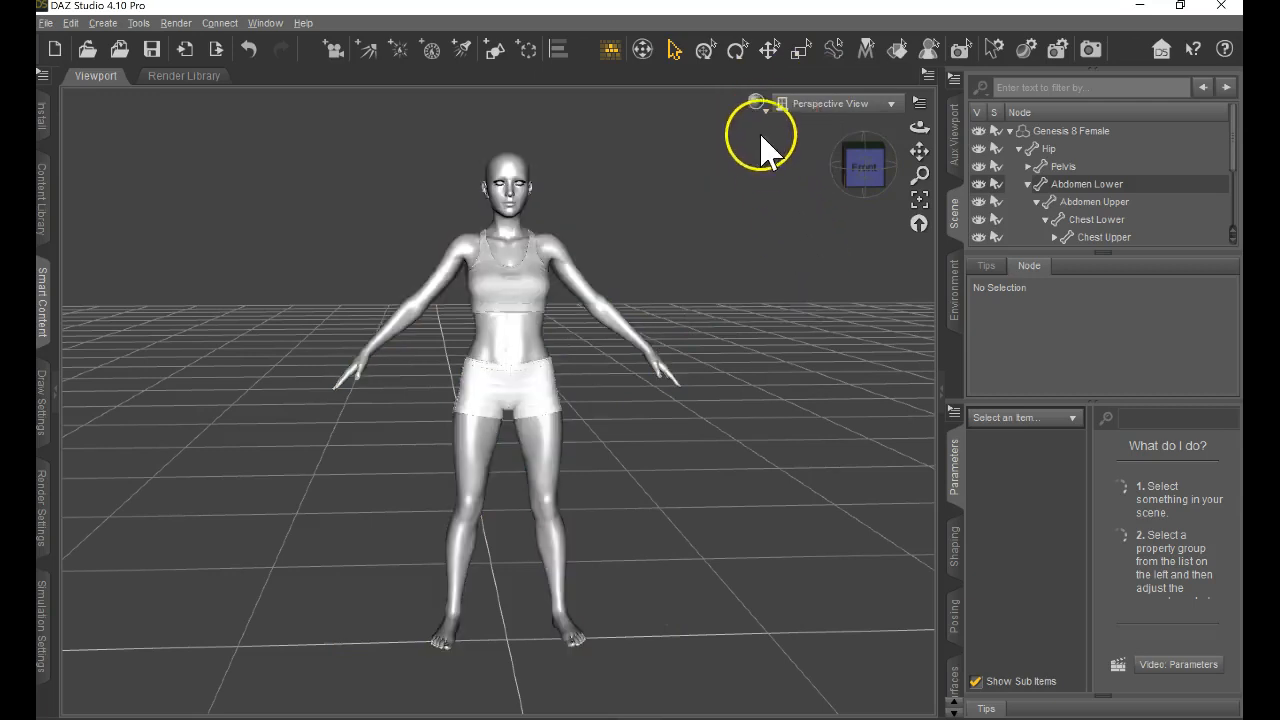
Preview the Wire Texture Shaded drawing style on the figure and set the viewport to Texture Shaded.
left_click(758, 104)
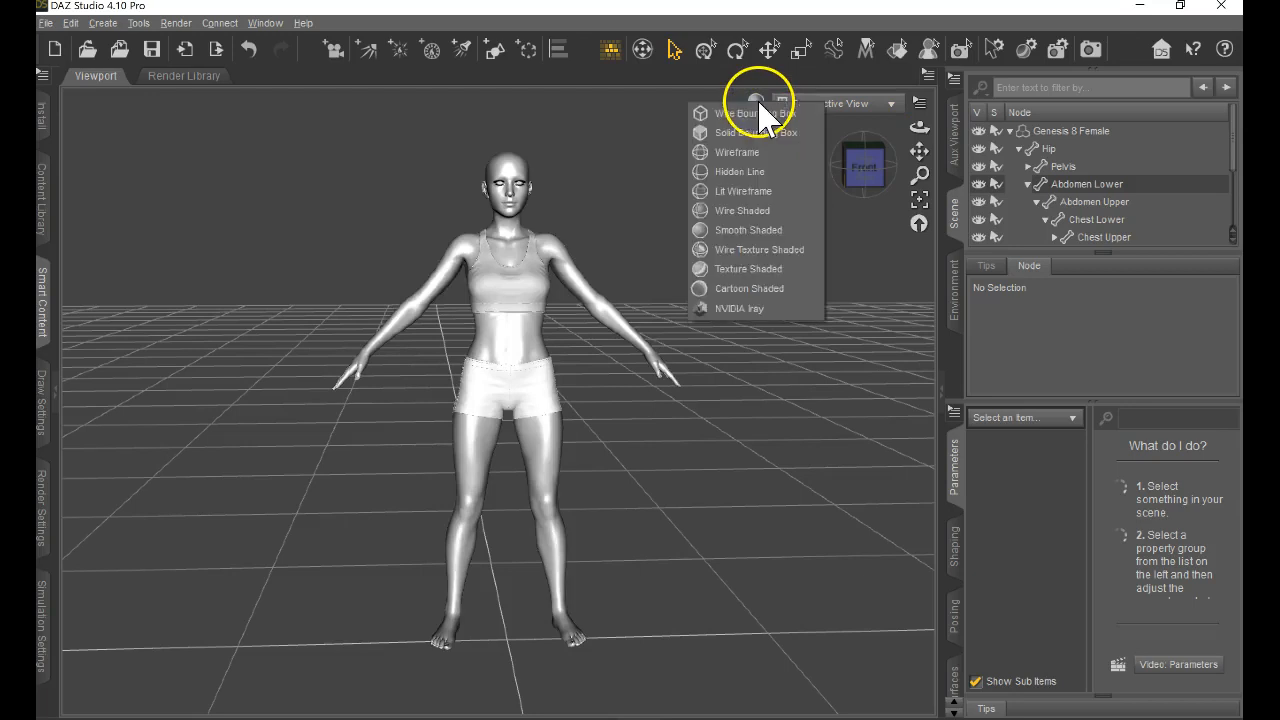
left_click(792, 253)
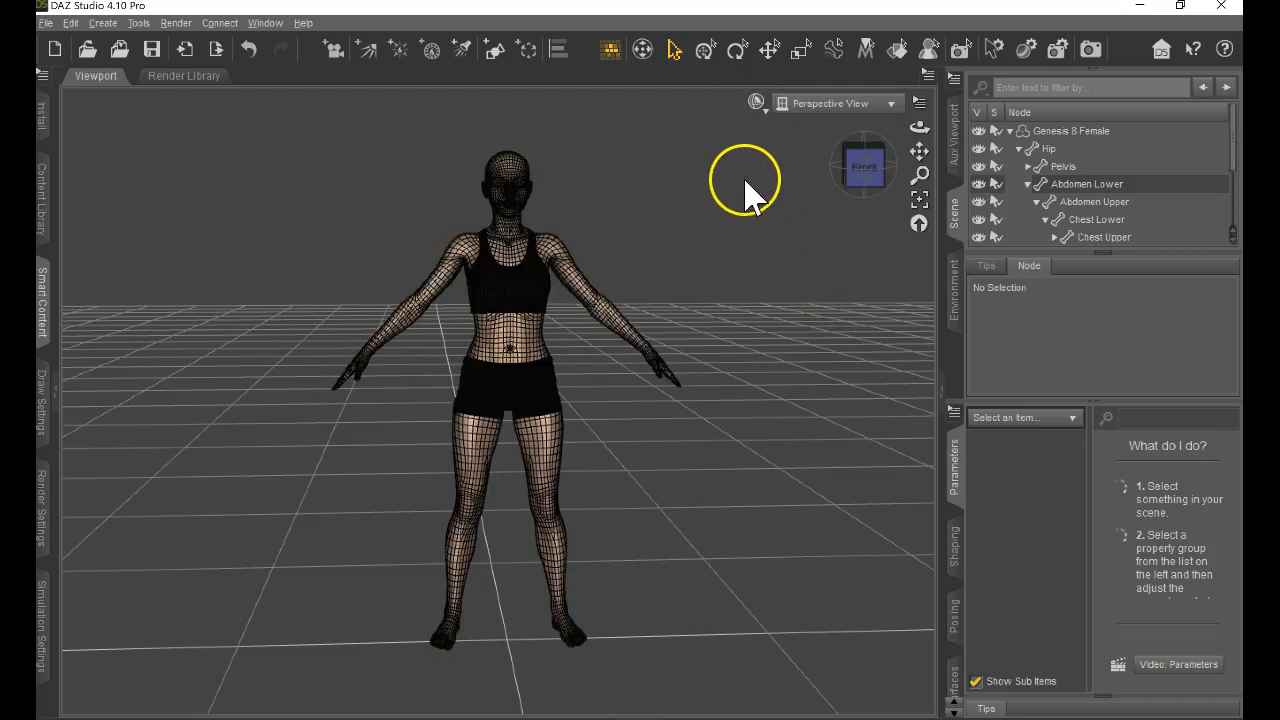
left_click(759, 108)
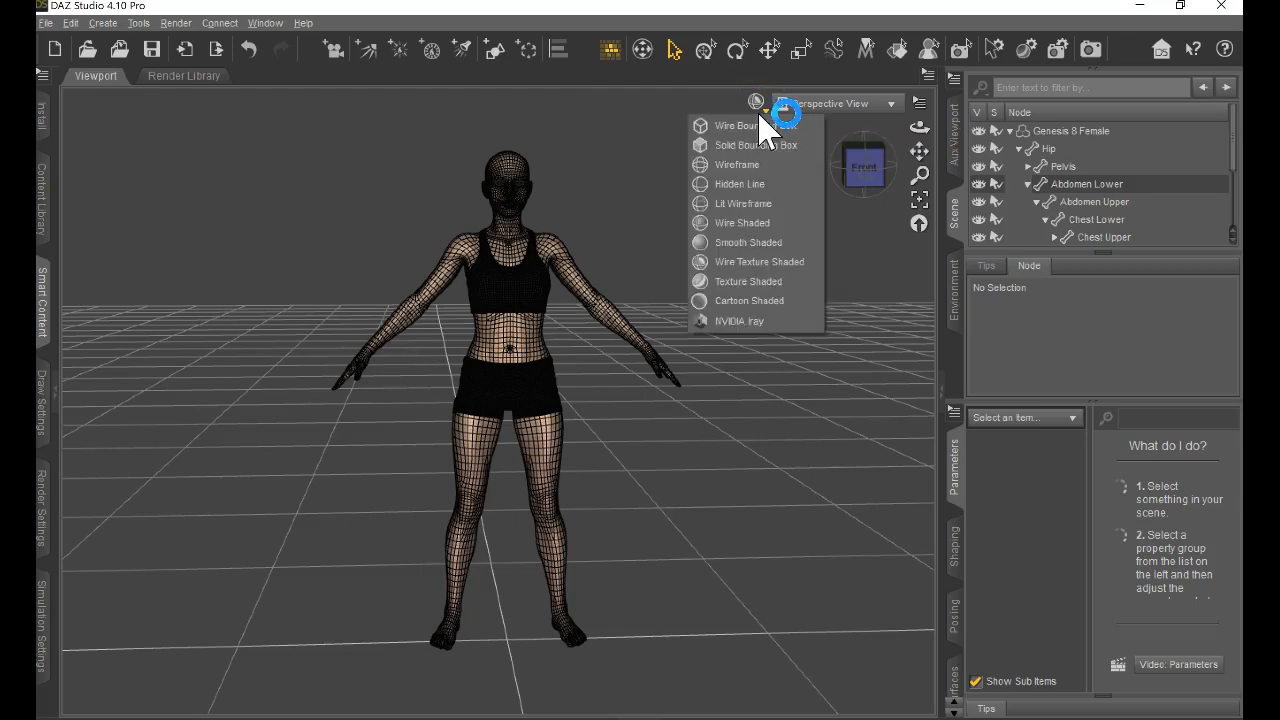
left_click(785, 283)
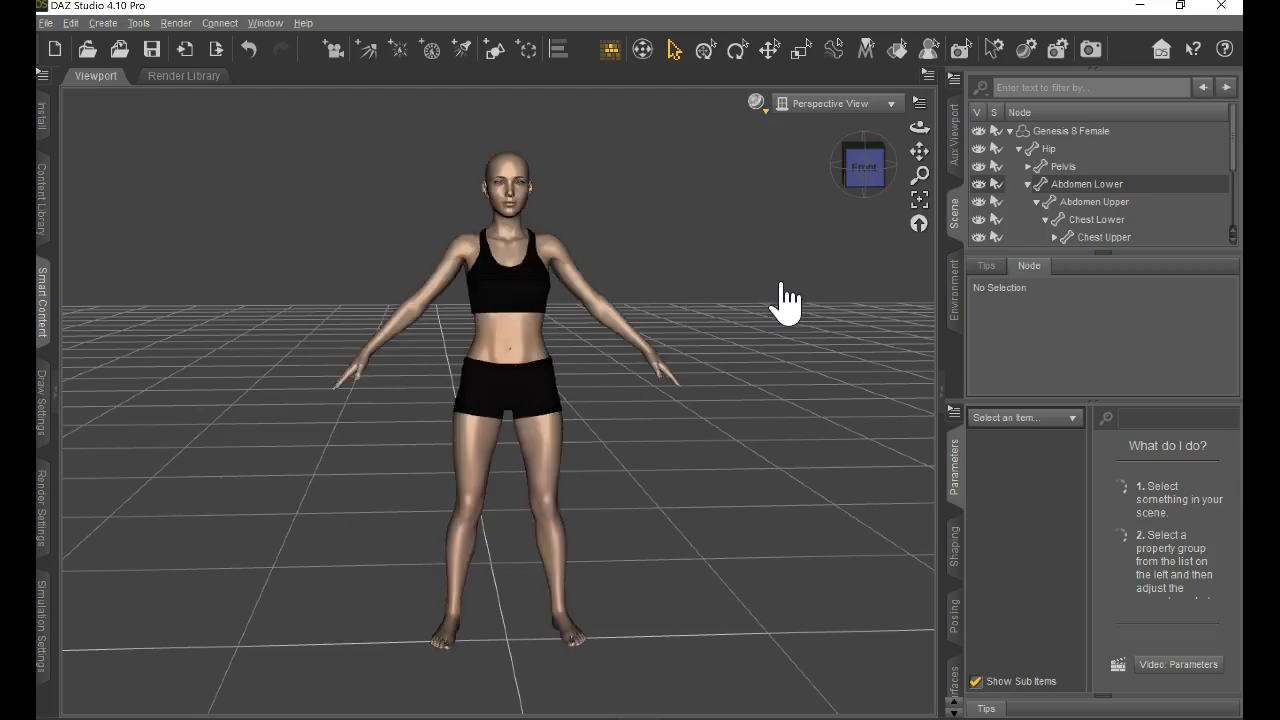
Preview the figure in the Cartoon Shaded drawing style and switch the viewport back to Texture Shaded.
left_click(758, 106)
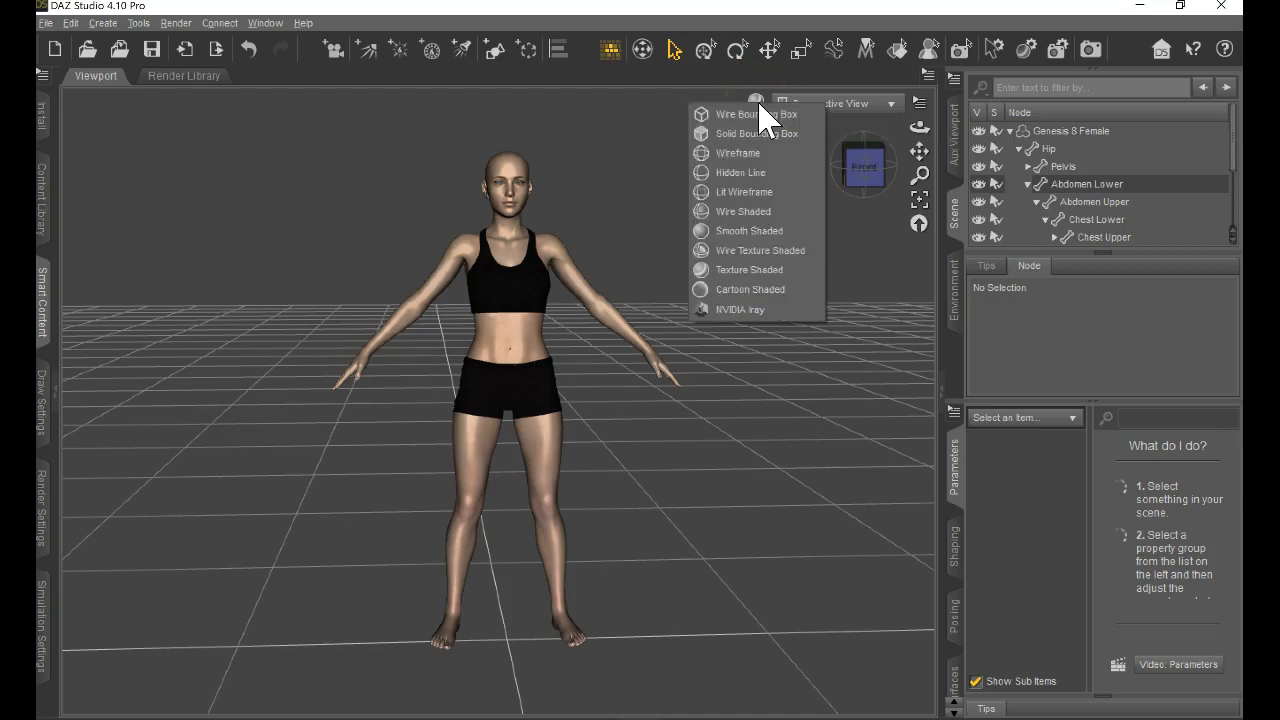
left_click(771, 289)
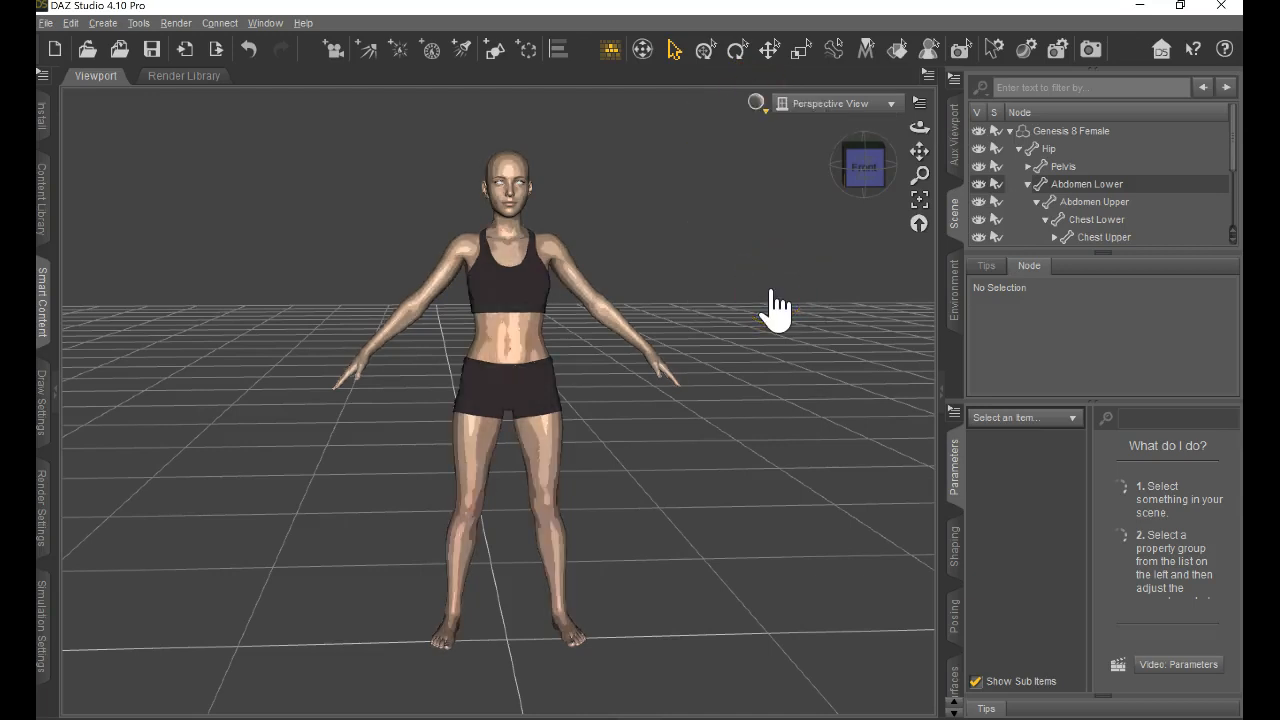
left_click(757, 106)
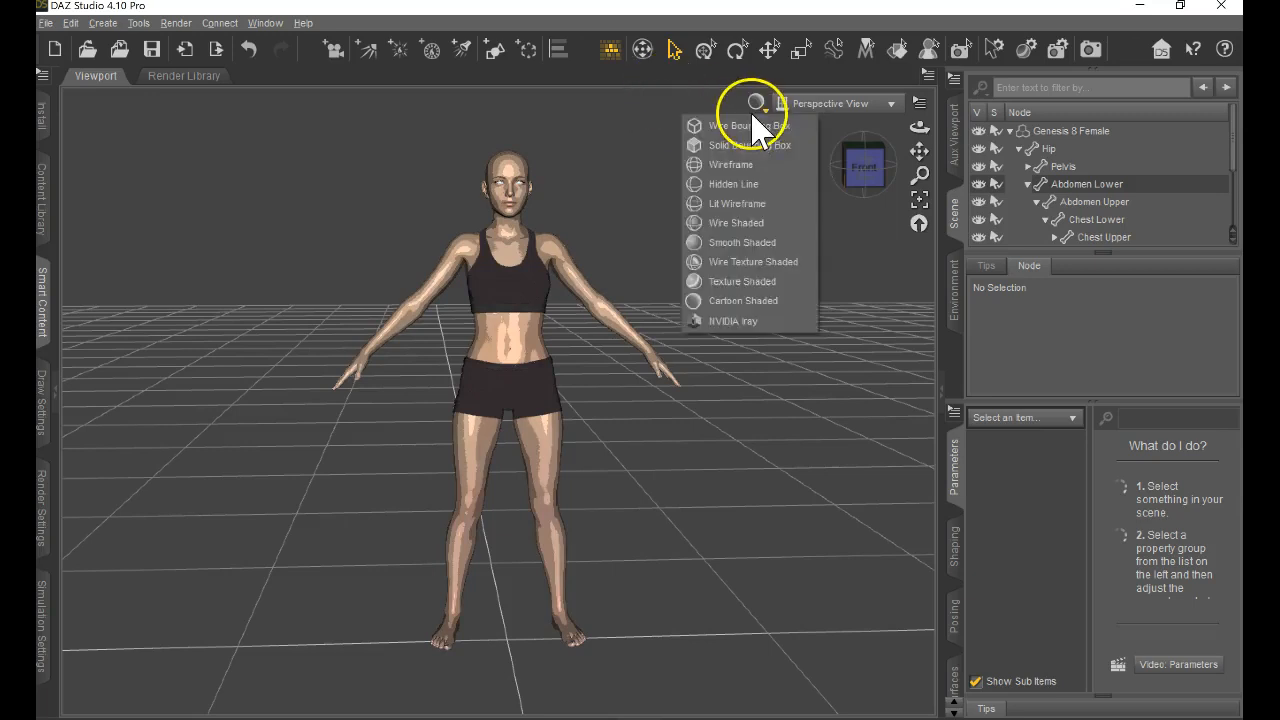
left_click(785, 281)
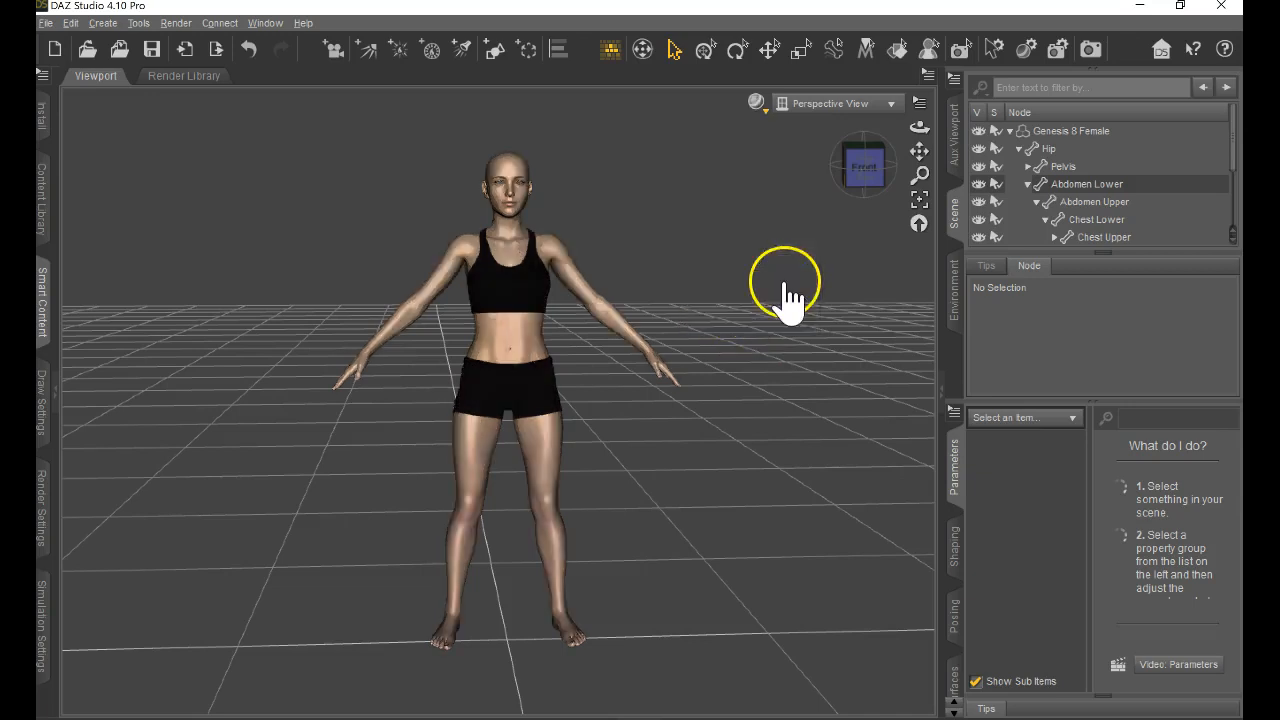
left_click(918, 103)
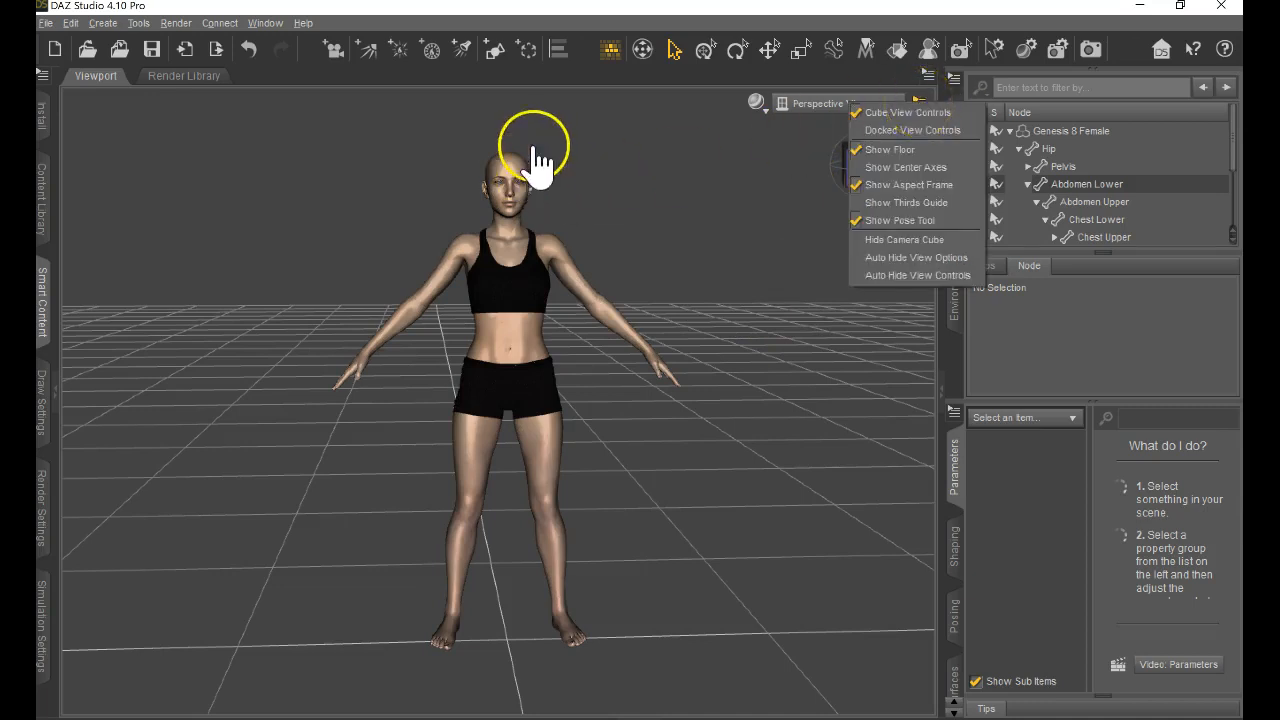
left_click(555, 108)
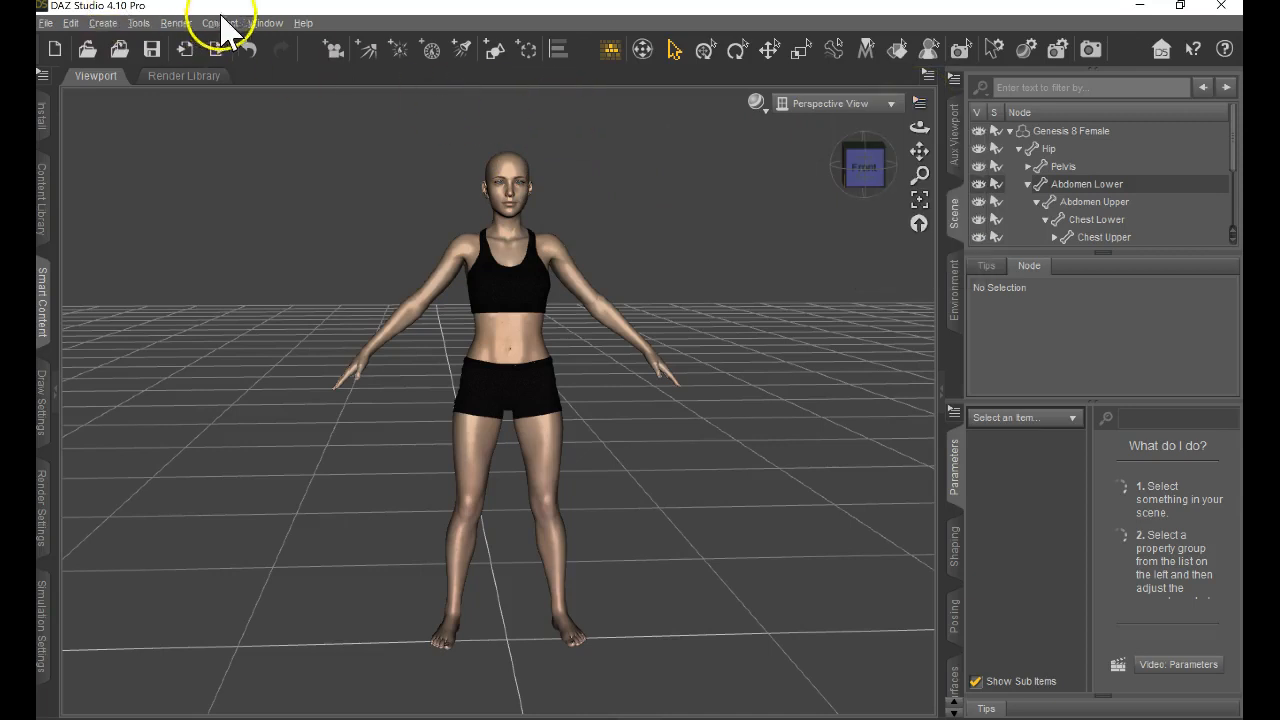
left_click(265, 23)
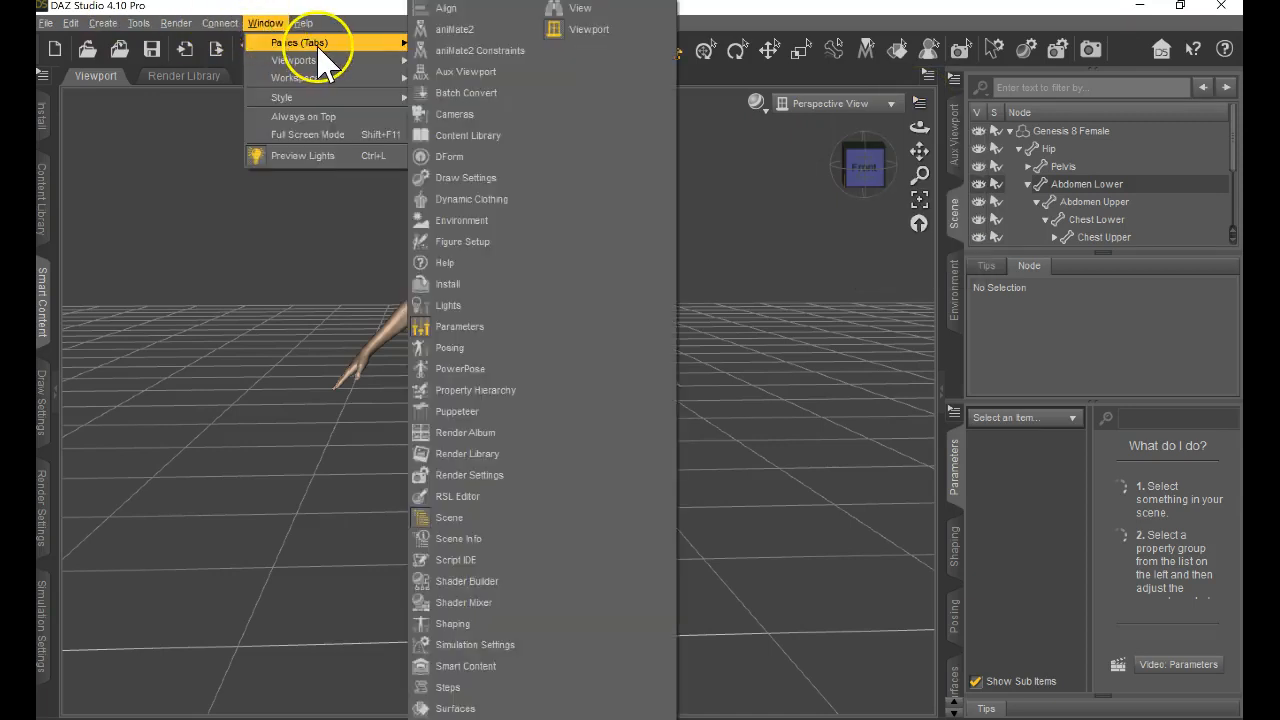
mouse_move(299, 80)
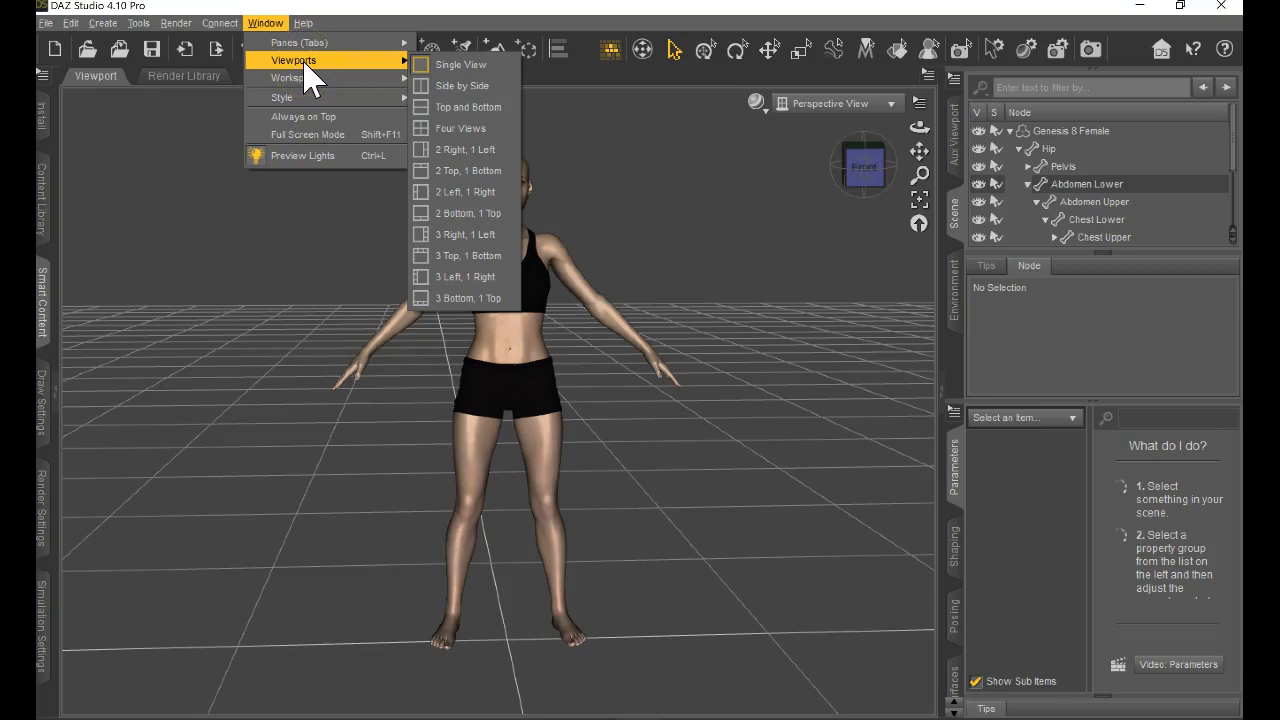
left_click(302, 80)
left_click(320, 100)
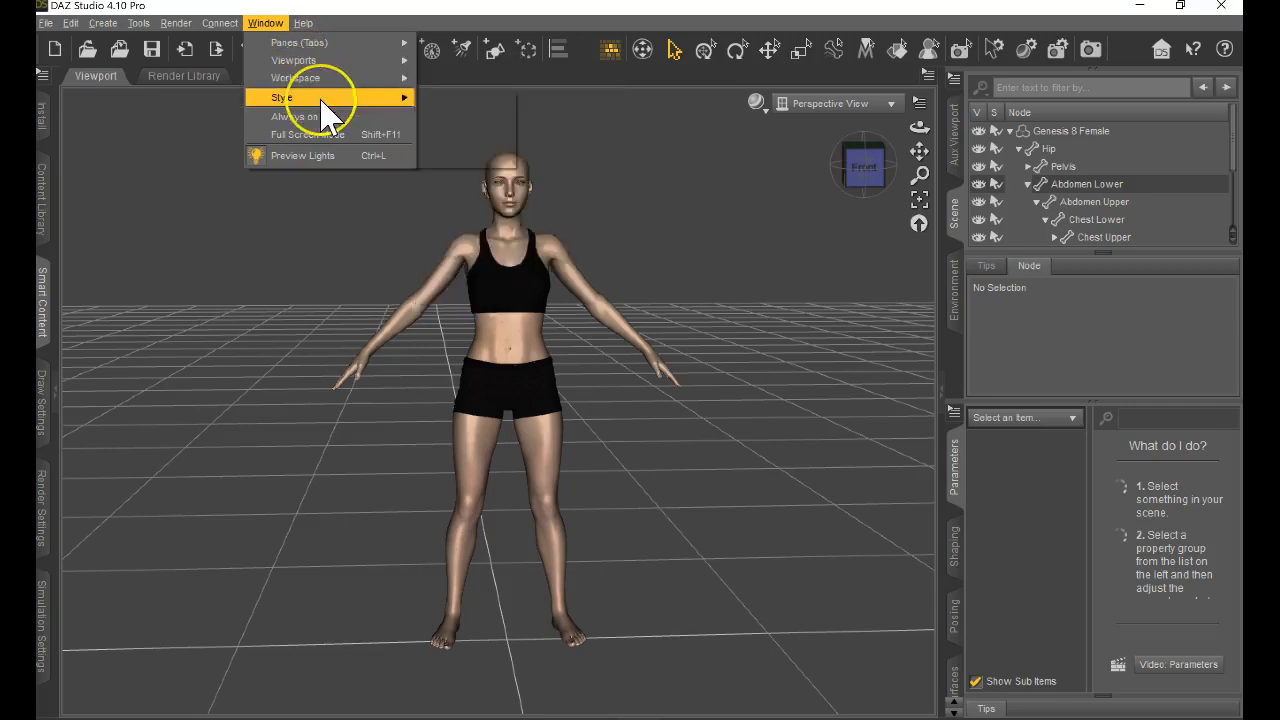
Examine the window, rendering and connection commands, including the available viewport layouts.
left_click(300, 100)
left_click(277, 43)
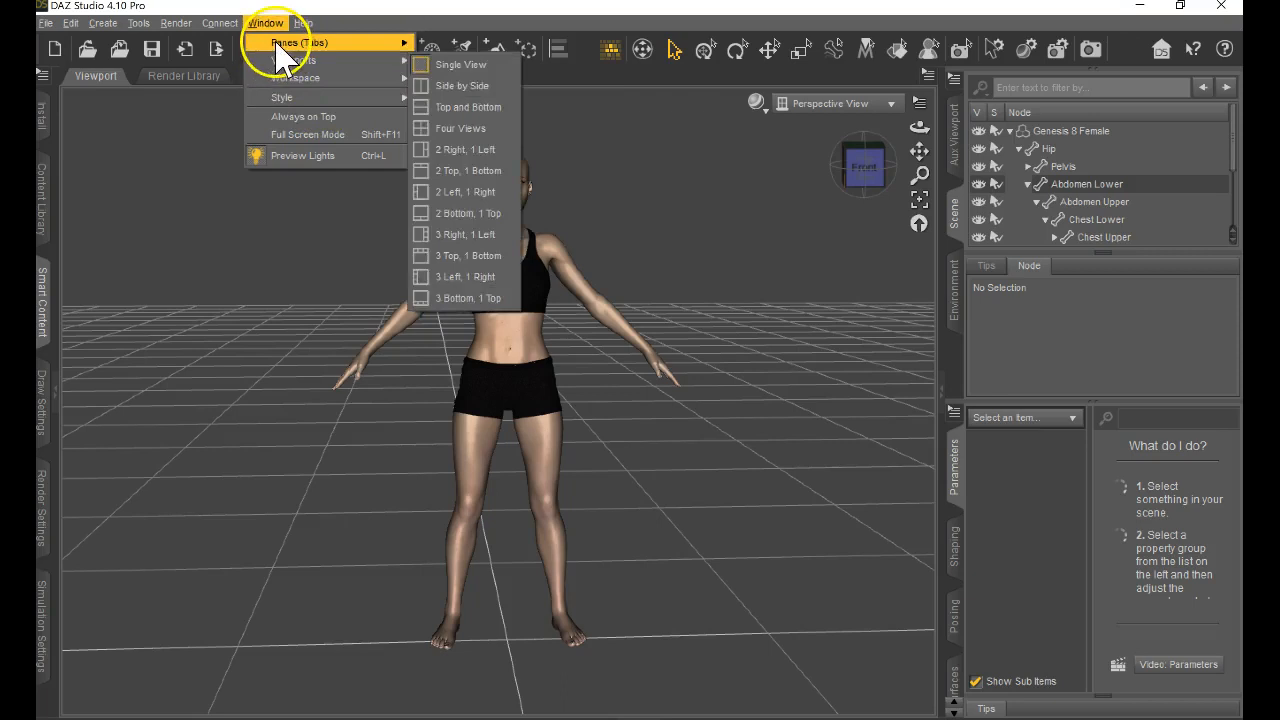
left_click(230, 25)
left_click(175, 24)
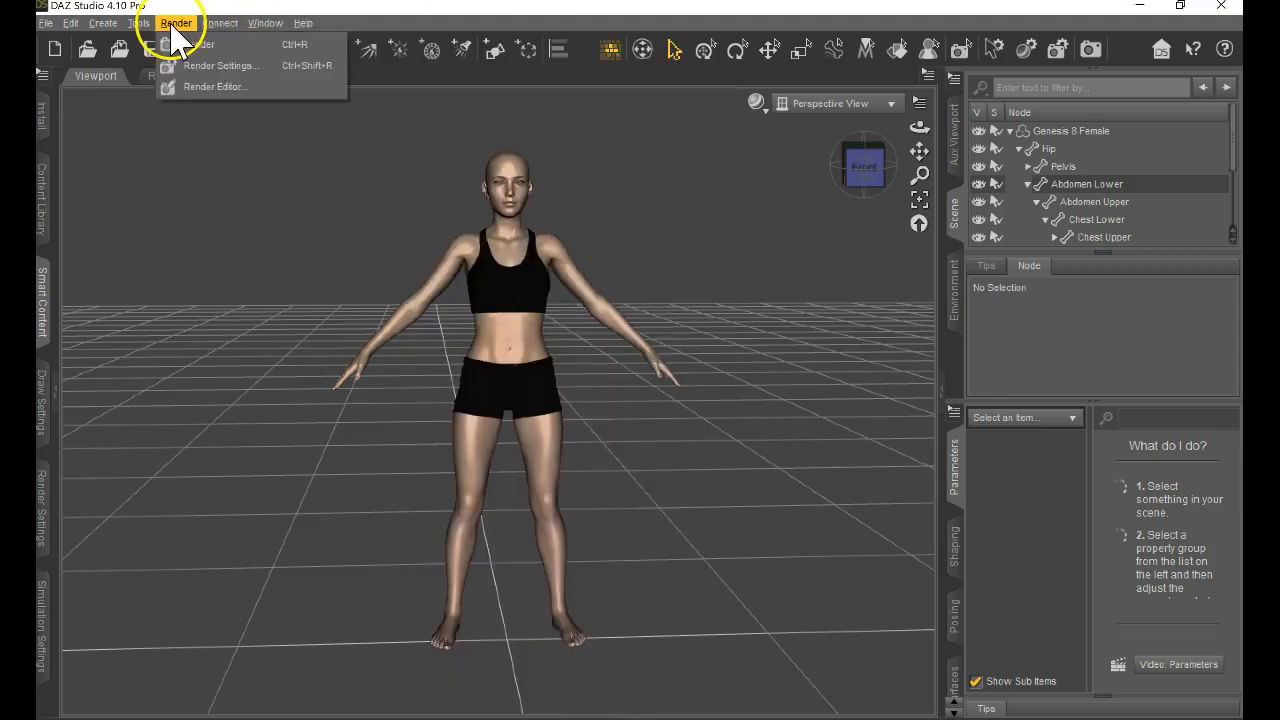
left_click(220, 24)
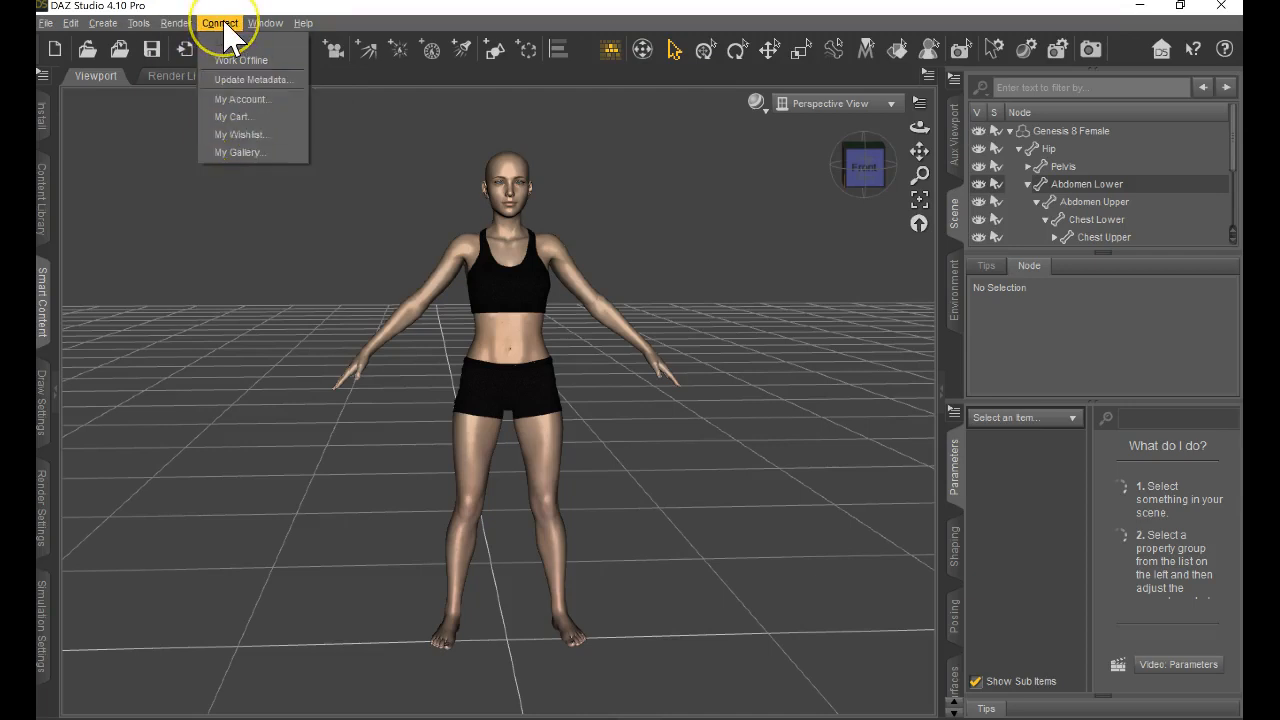
left_click(262, 24)
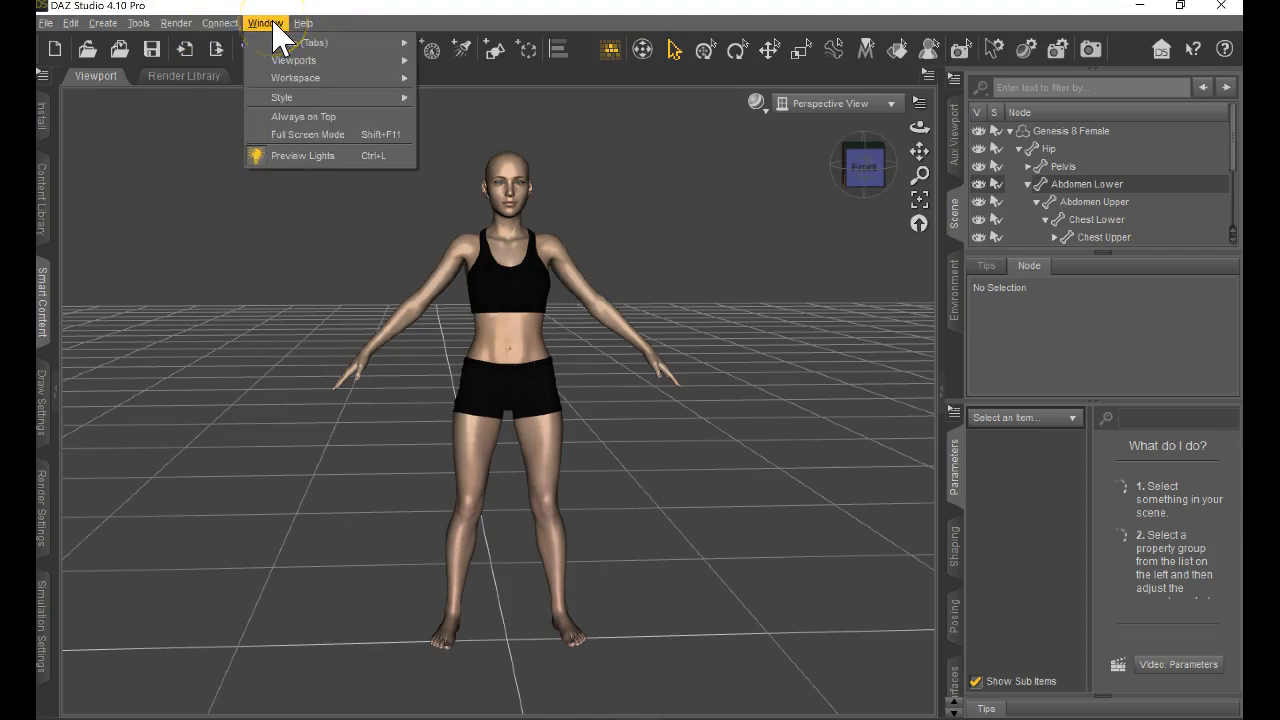
left_click(216, 26)
left_click(686, 198)
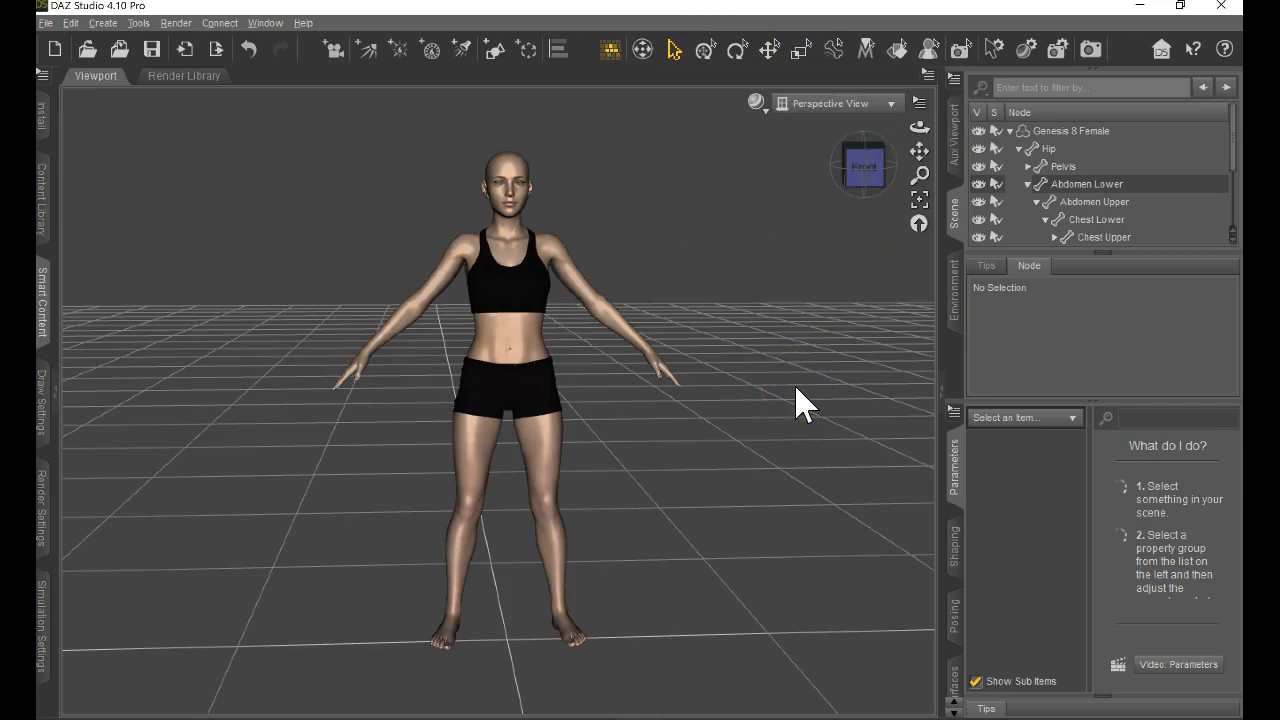
Switch to the posing controls and select the Genesis 8 Female figure to show its rotation settings.
left_click(956, 620)
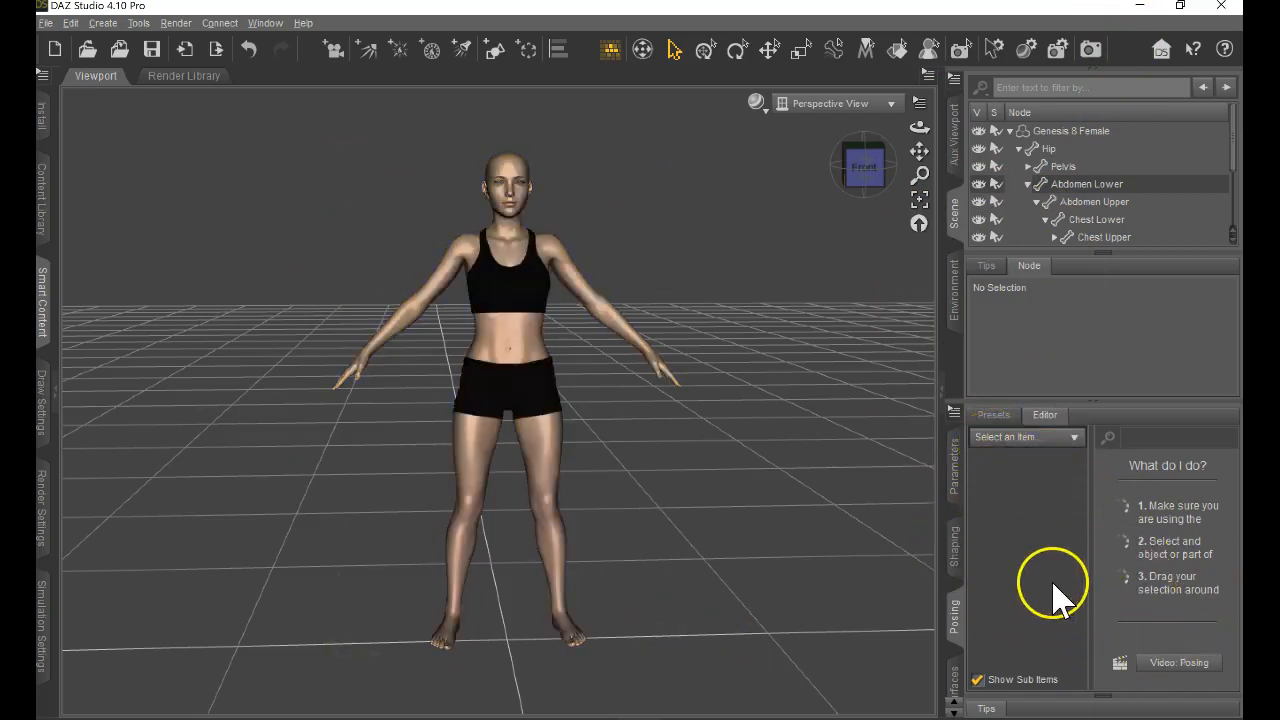
left_click(1052, 437)
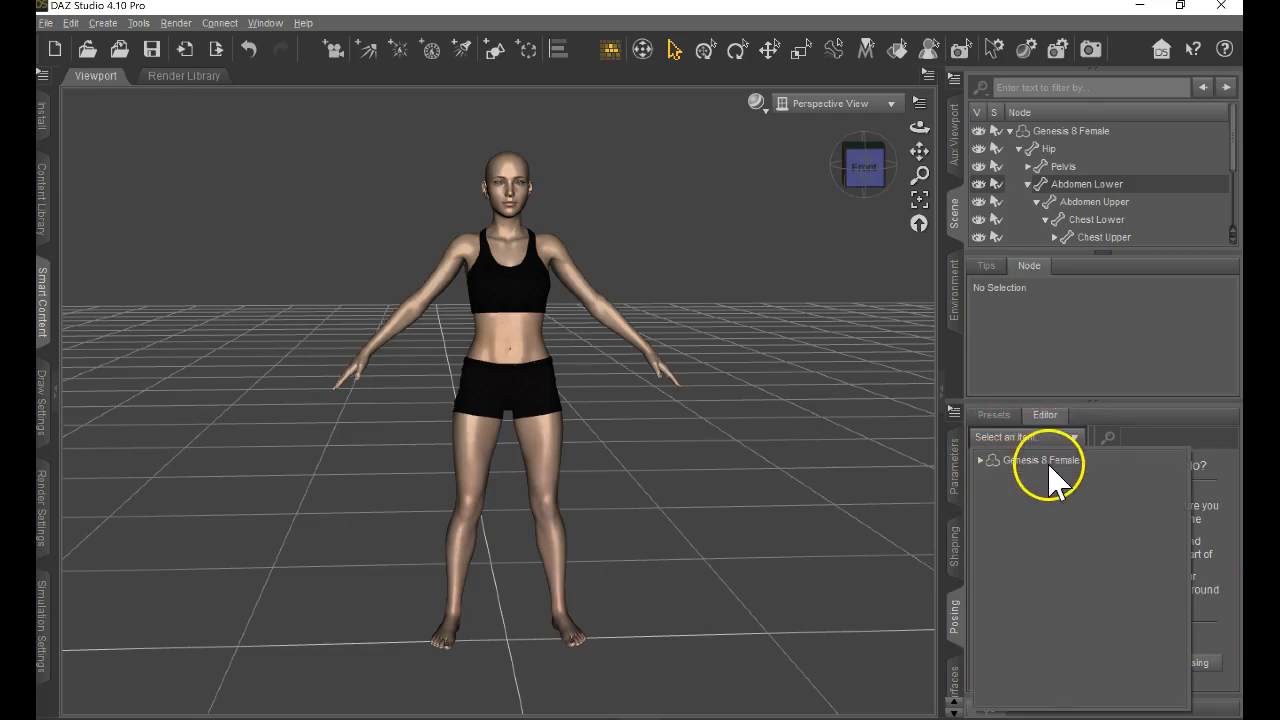
left_click(1050, 462)
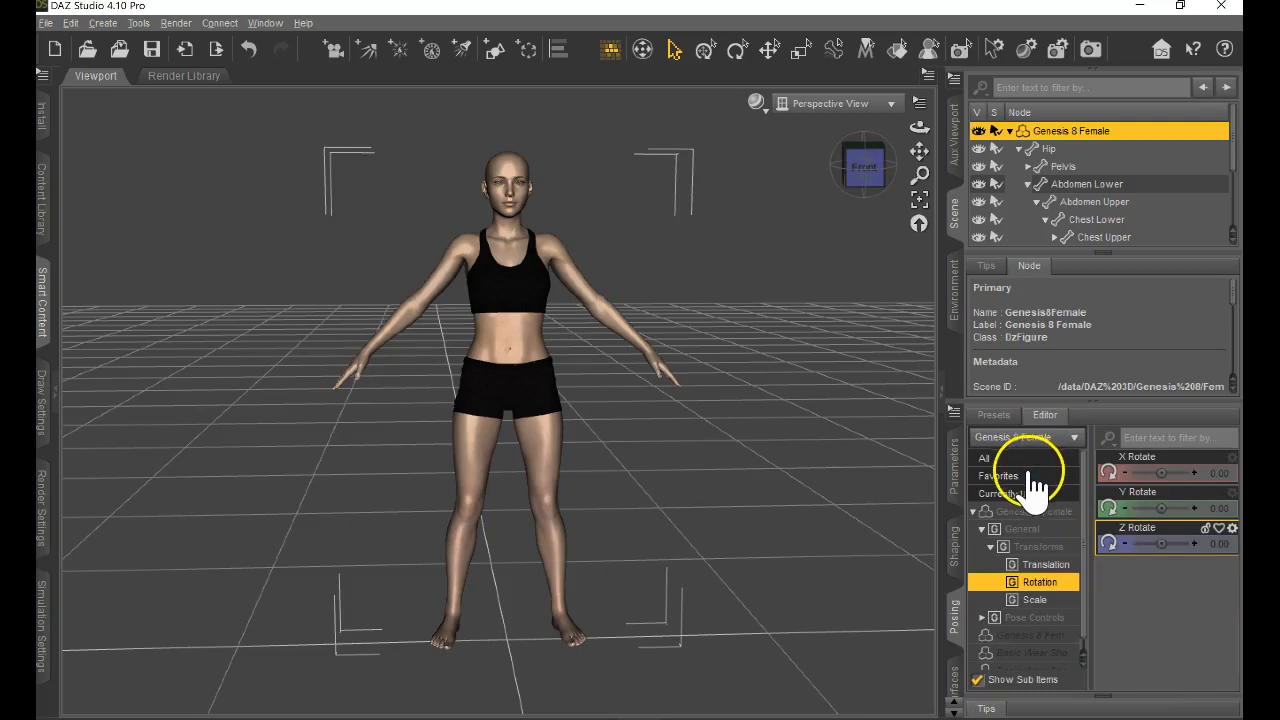
left_click(1072, 131)
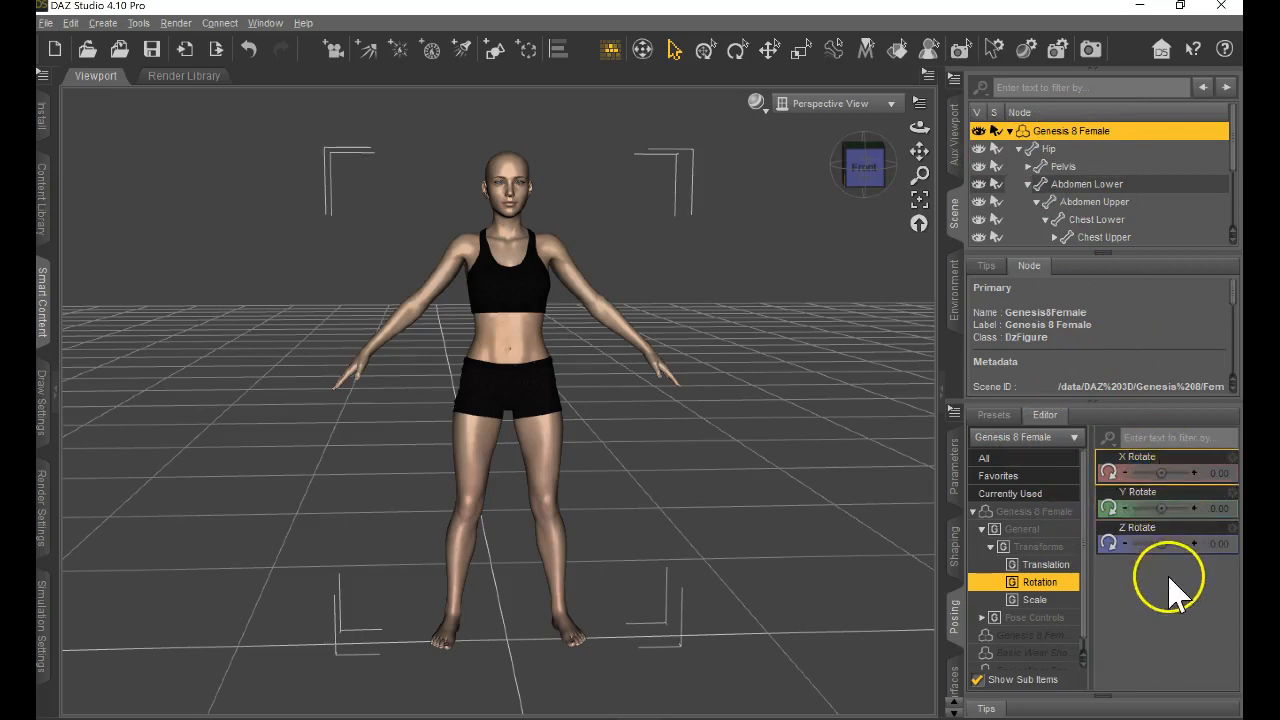
Rotate the whole Genesis 8 Female figure to about -0.15 on X, 43.63 on Y and -3.46 on Z.
left_click_drag(1163, 473, 1168, 508)
mouse_move(649, 371)
left_mouse_down()
mouse_move(634, 371)
mouse_move(666, 371)
mouse_move(617, 371)
mouse_move(637, 371)
left_mouse_up()
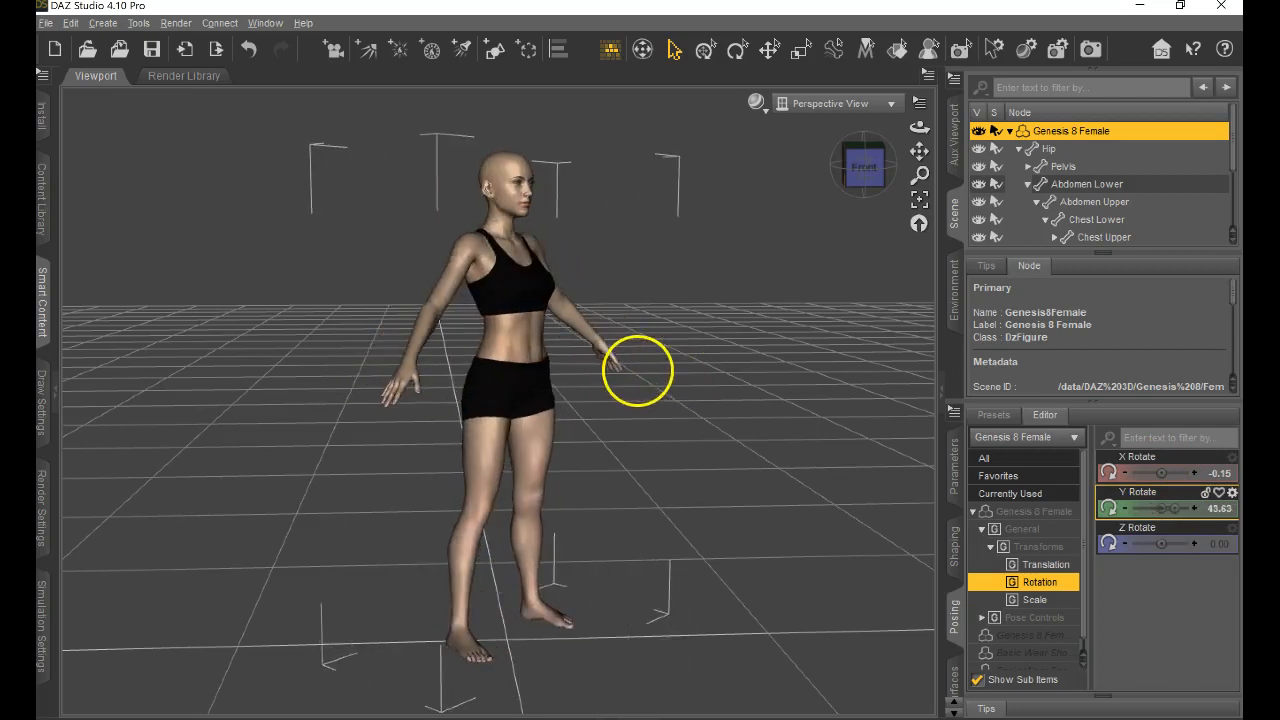
left_click_drag(1162, 545, 638, 370)
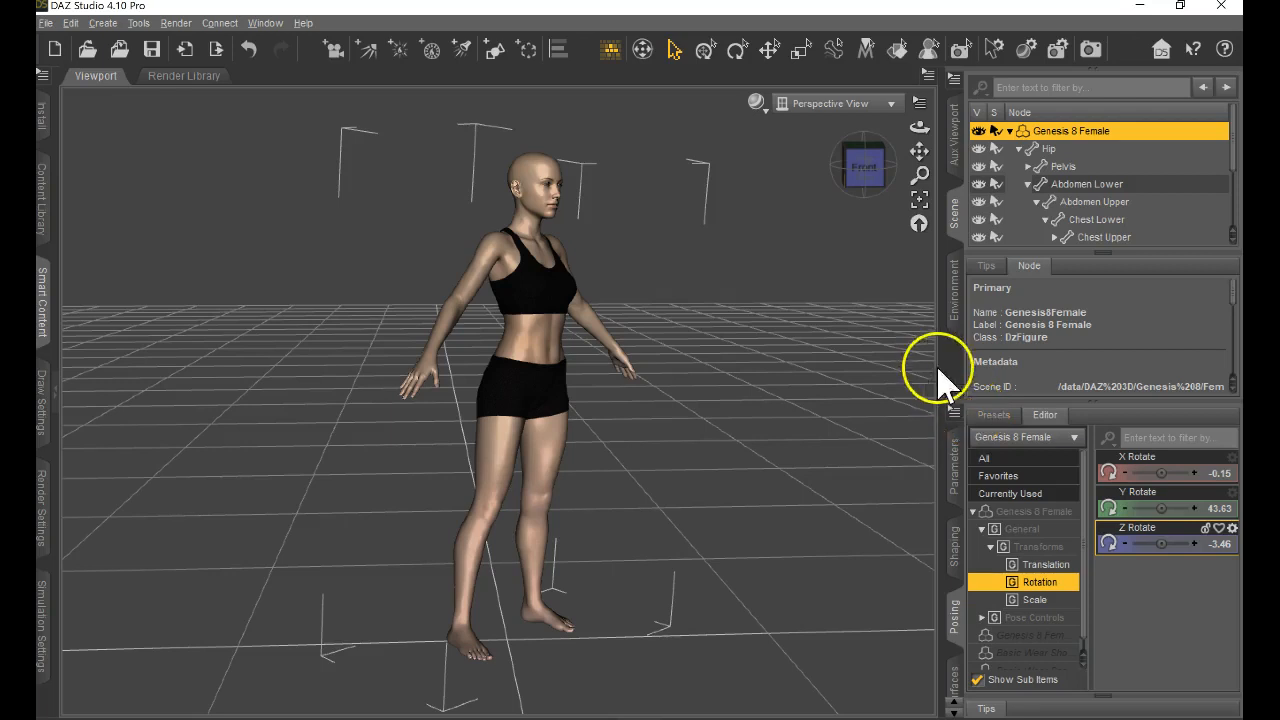
Restore the figure's pose from the posing options to clear the rotations.
right_click(955, 375)
left_click(955, 377)
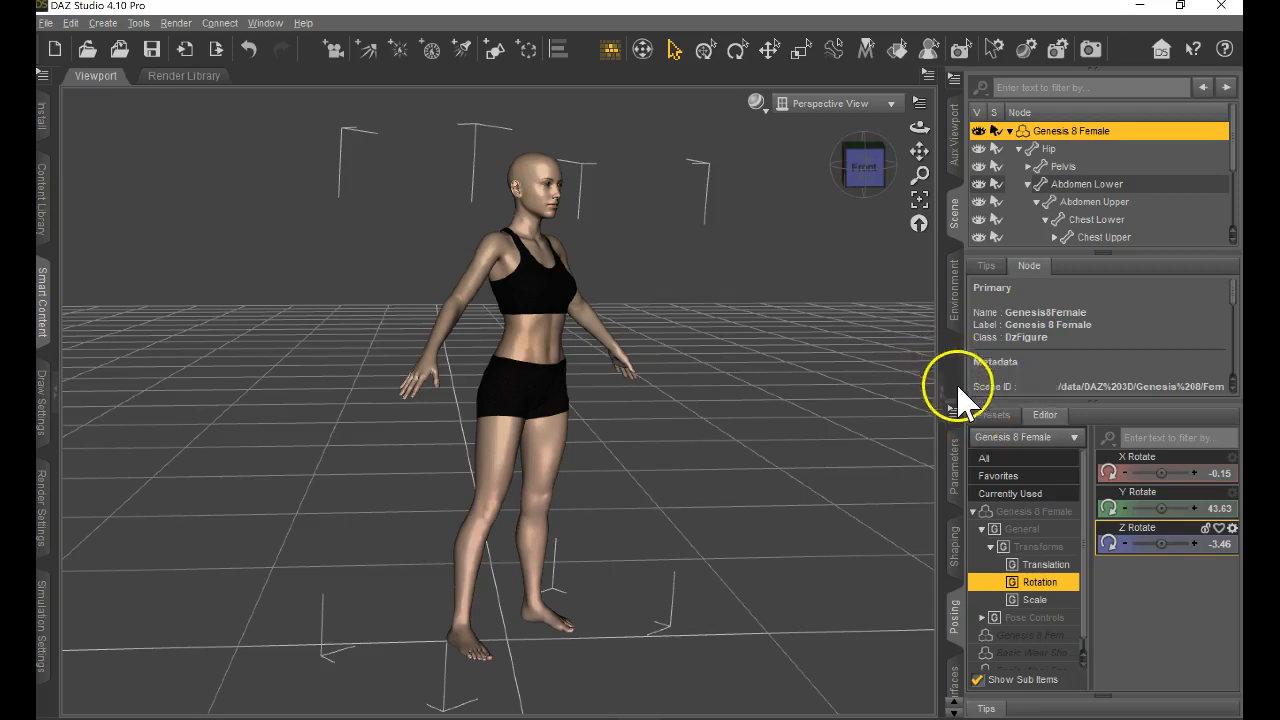
left_click(954, 411)
mouse_move(1060, 545)
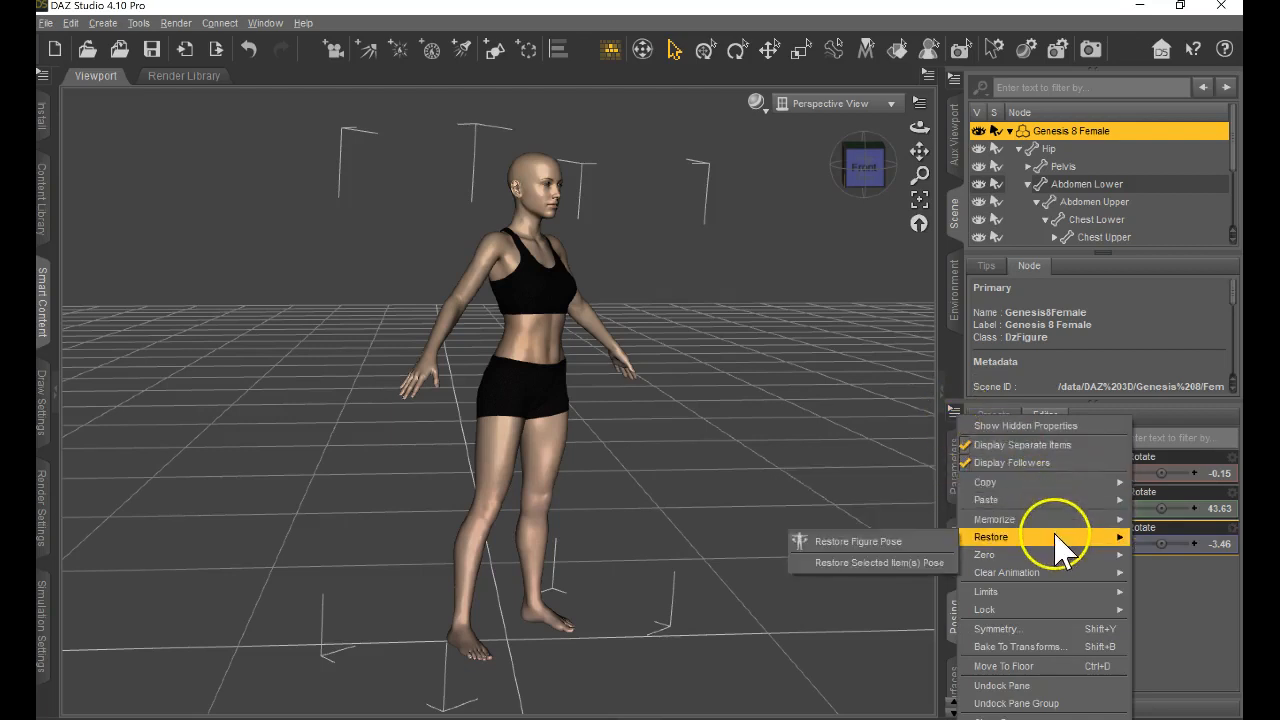
left_click(851, 543)
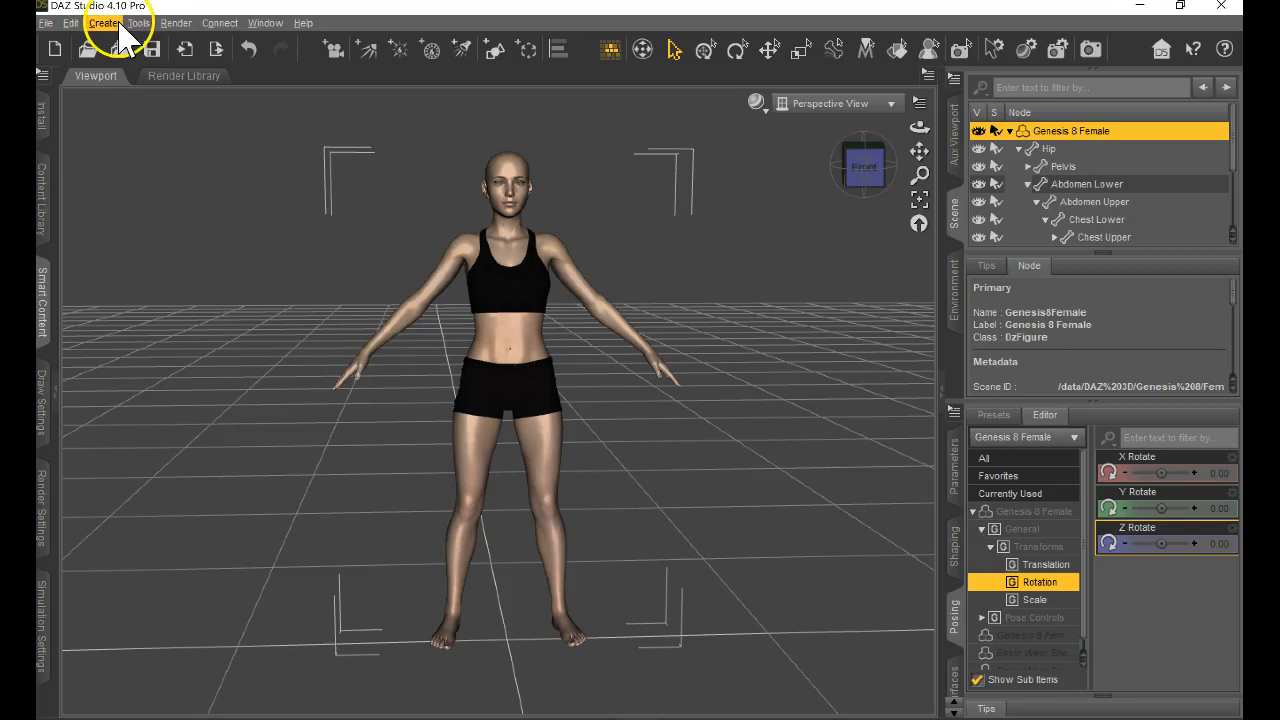
Examine the editing, creation and tool commands, including the figure's Restore options.
left_click(70, 23)
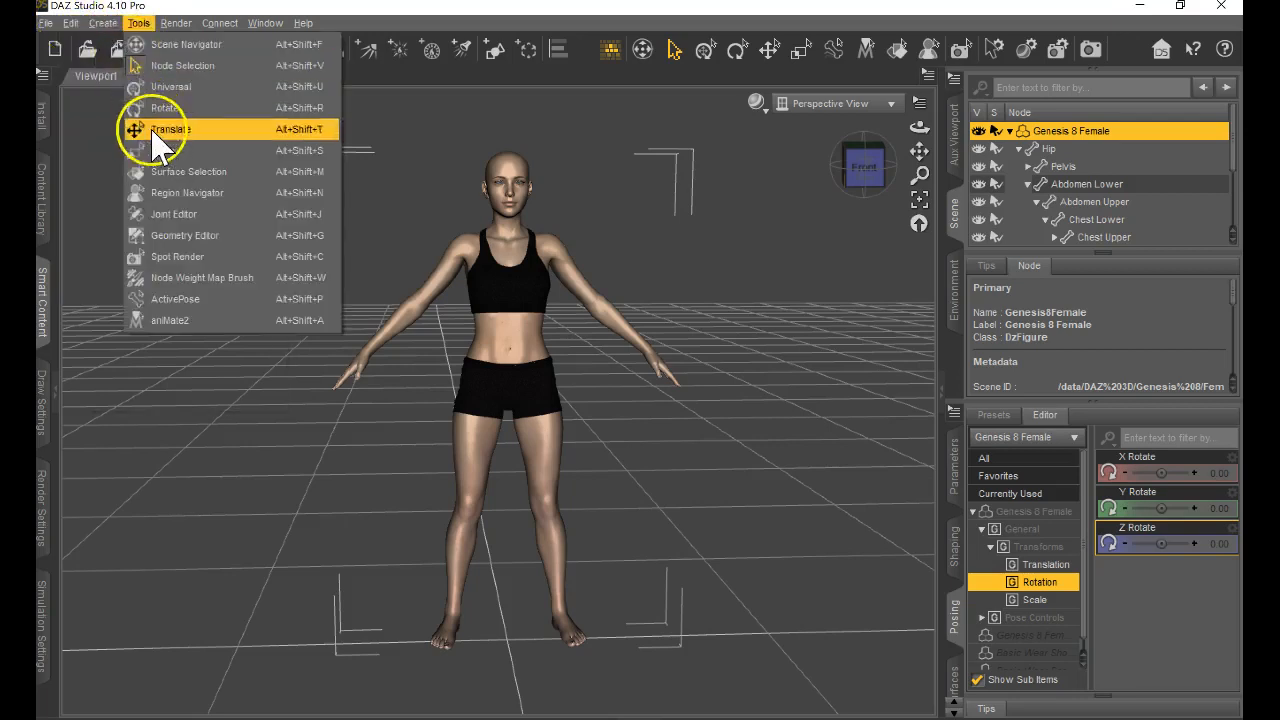
mouse_move(103, 26)
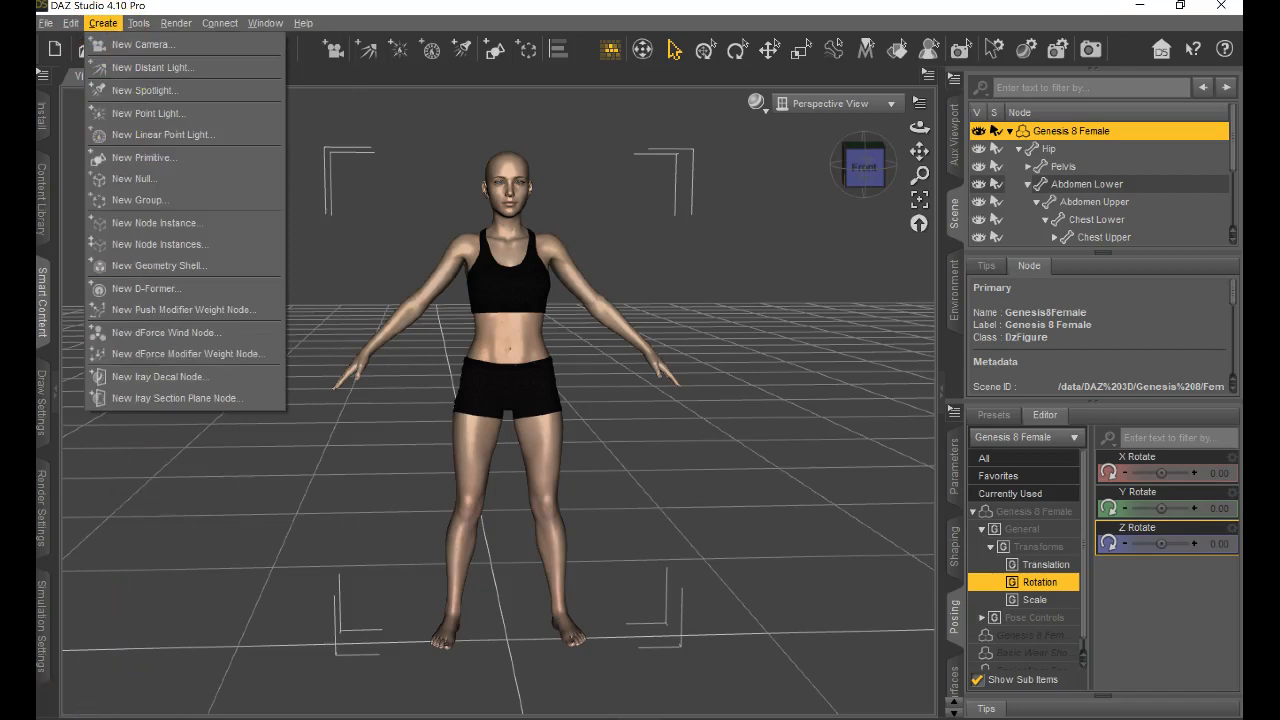
left_click(60, 717)
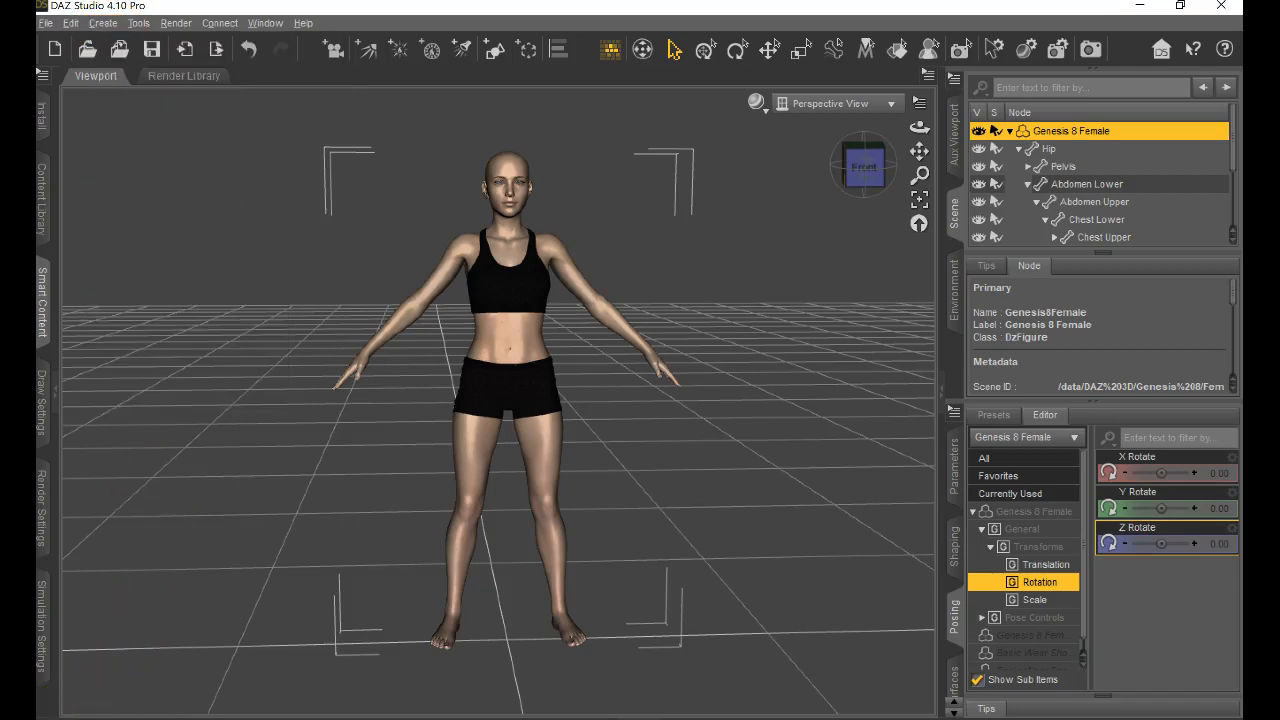
left_click(84, 25)
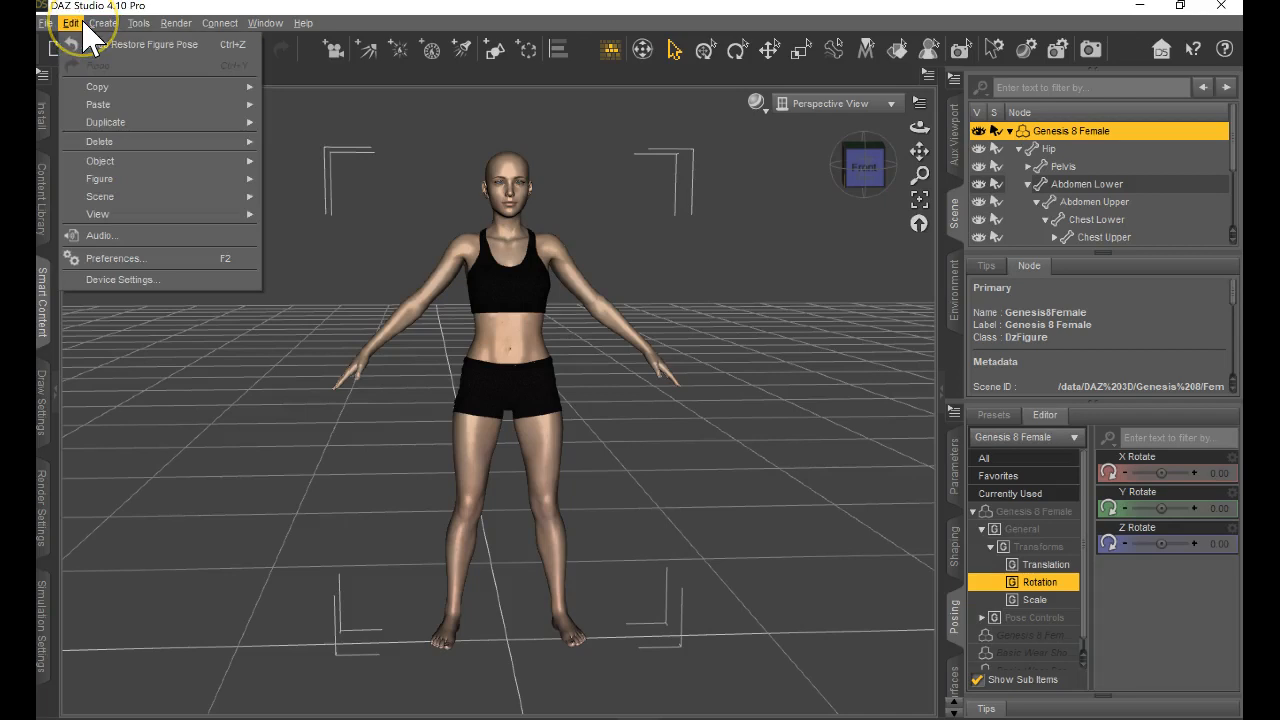
left_click(141, 183)
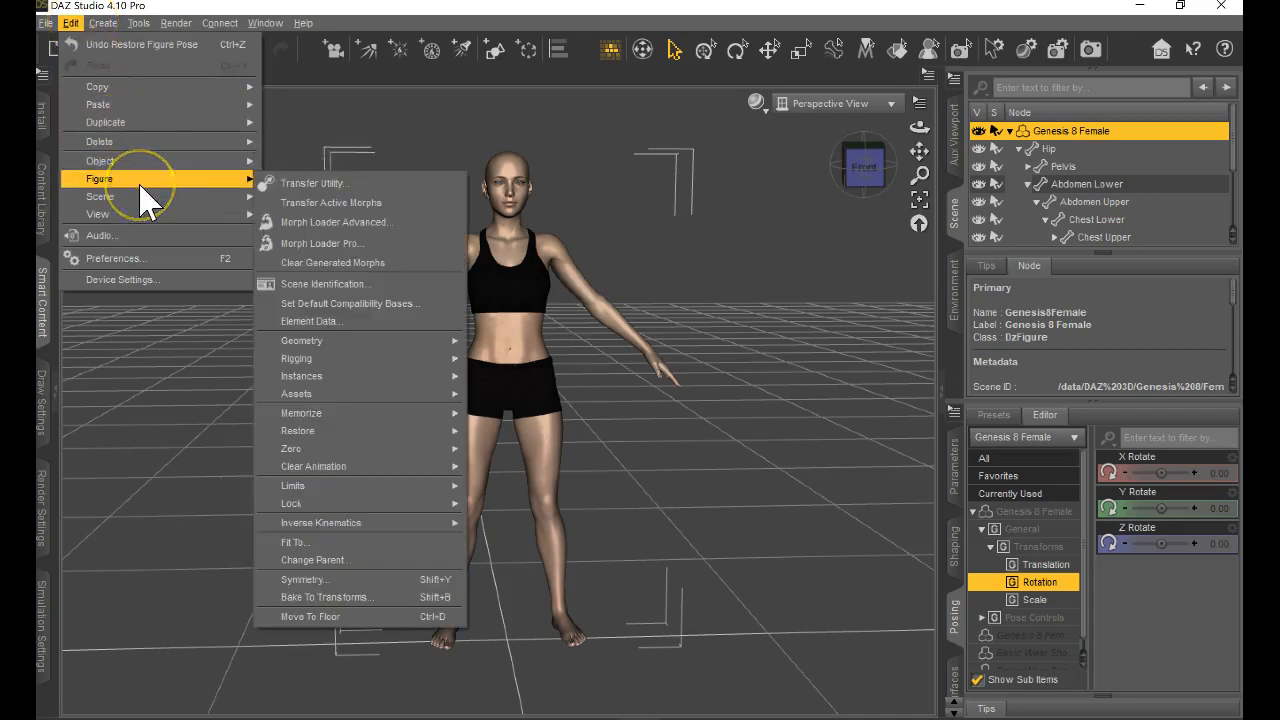
mouse_move(372, 431)
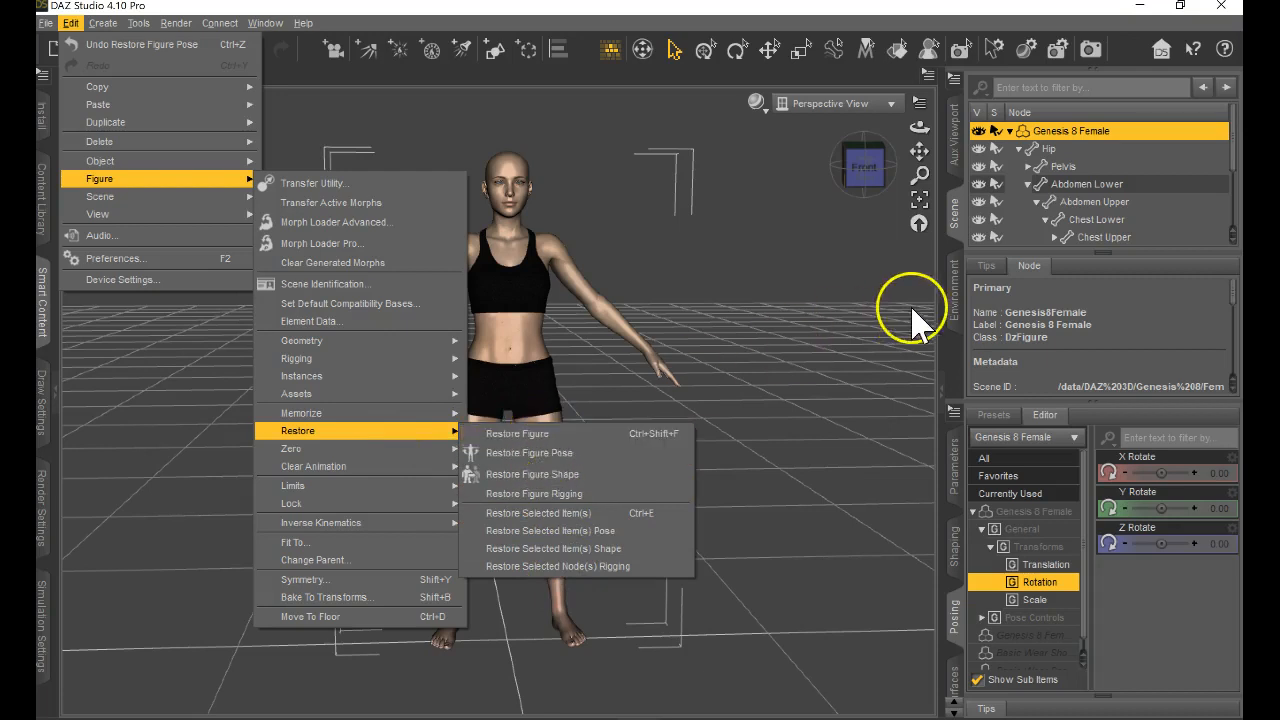
left_click(805, 337)
left_click(510, 295)
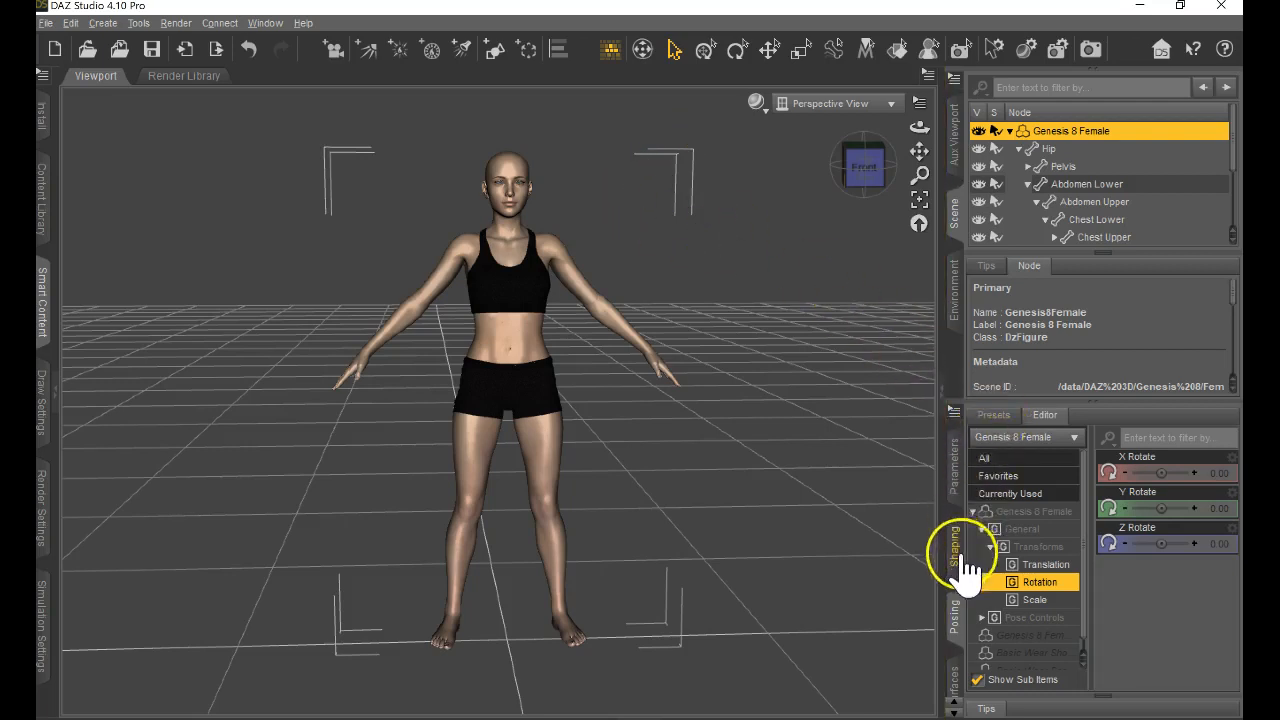
Select the figure's Right Shoulder Bend with the Node Selection tool and twist it to about -11.92.
left_click(958, 636)
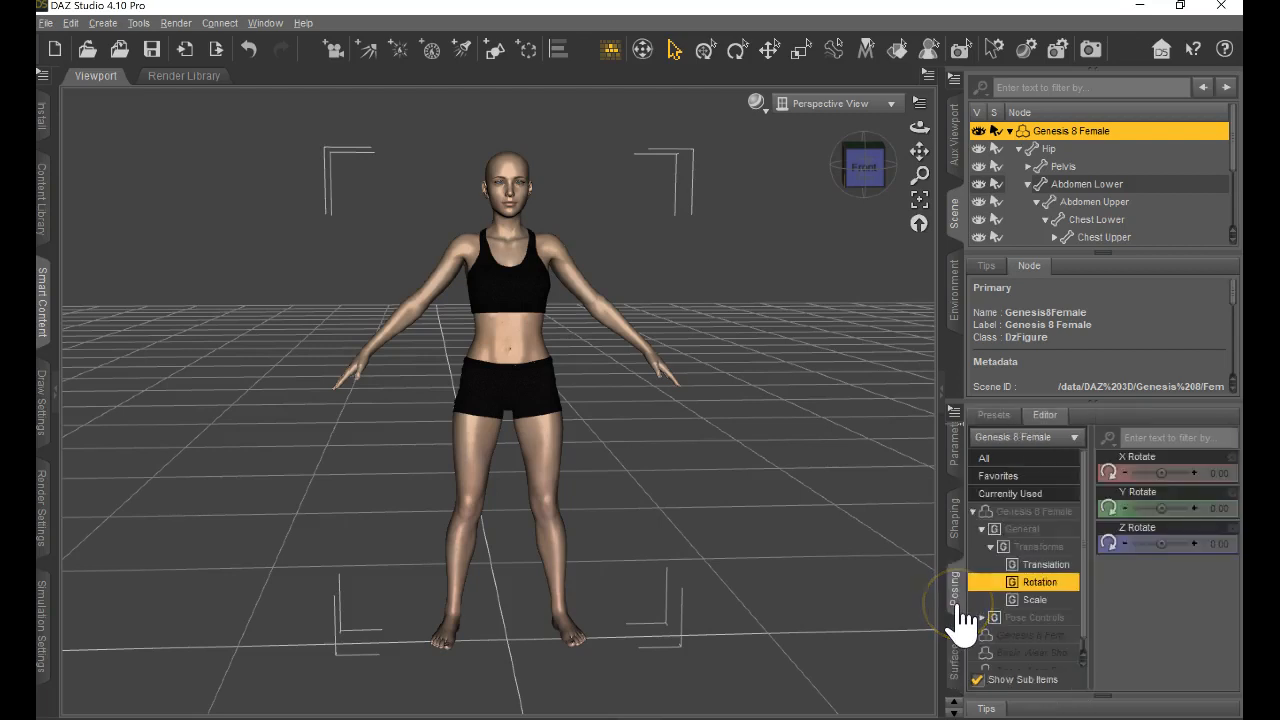
left_click(676, 52)
left_click(534, 269)
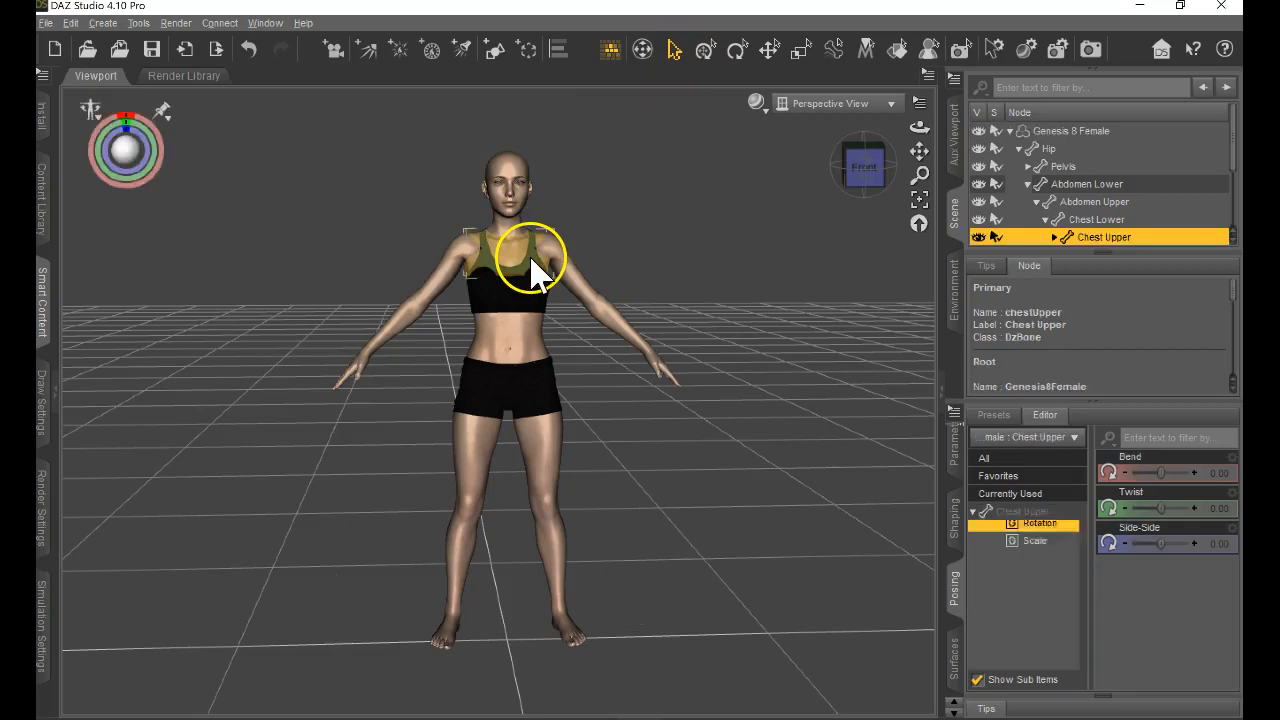
left_click(453, 265)
left_click(423, 309)
left_click(410, 287)
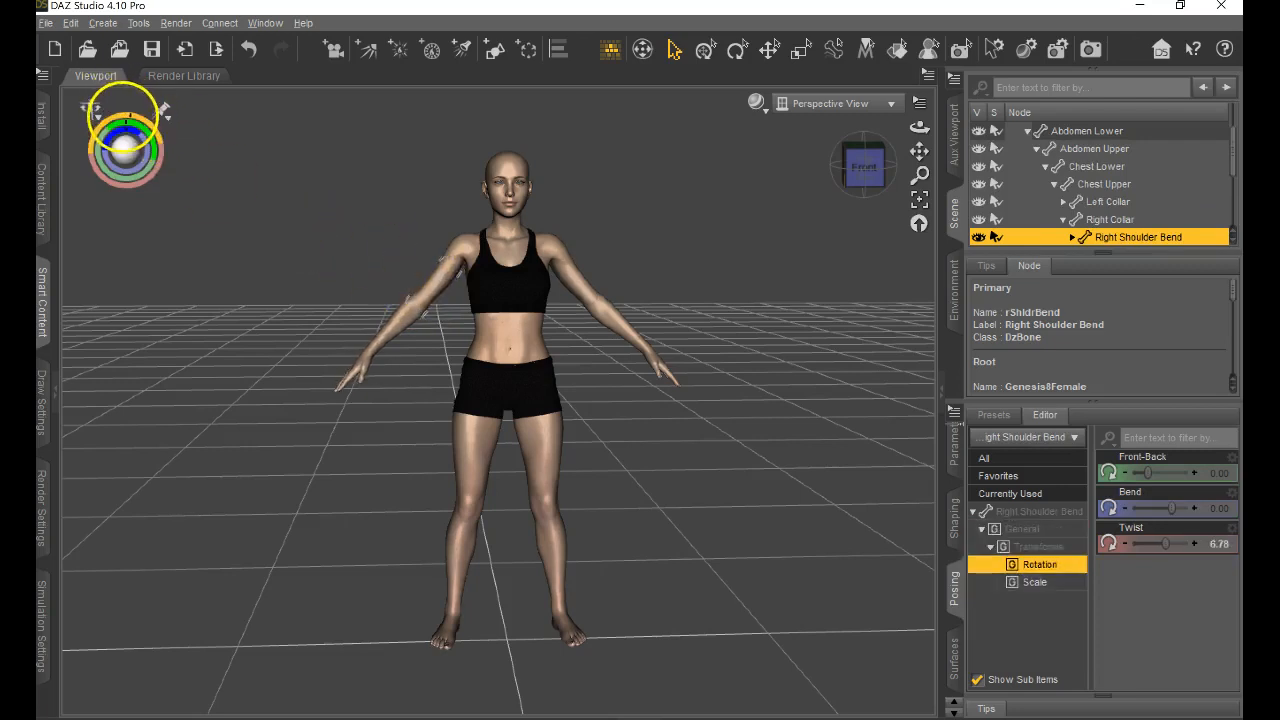
left_click_drag(126, 122, 121, 113)
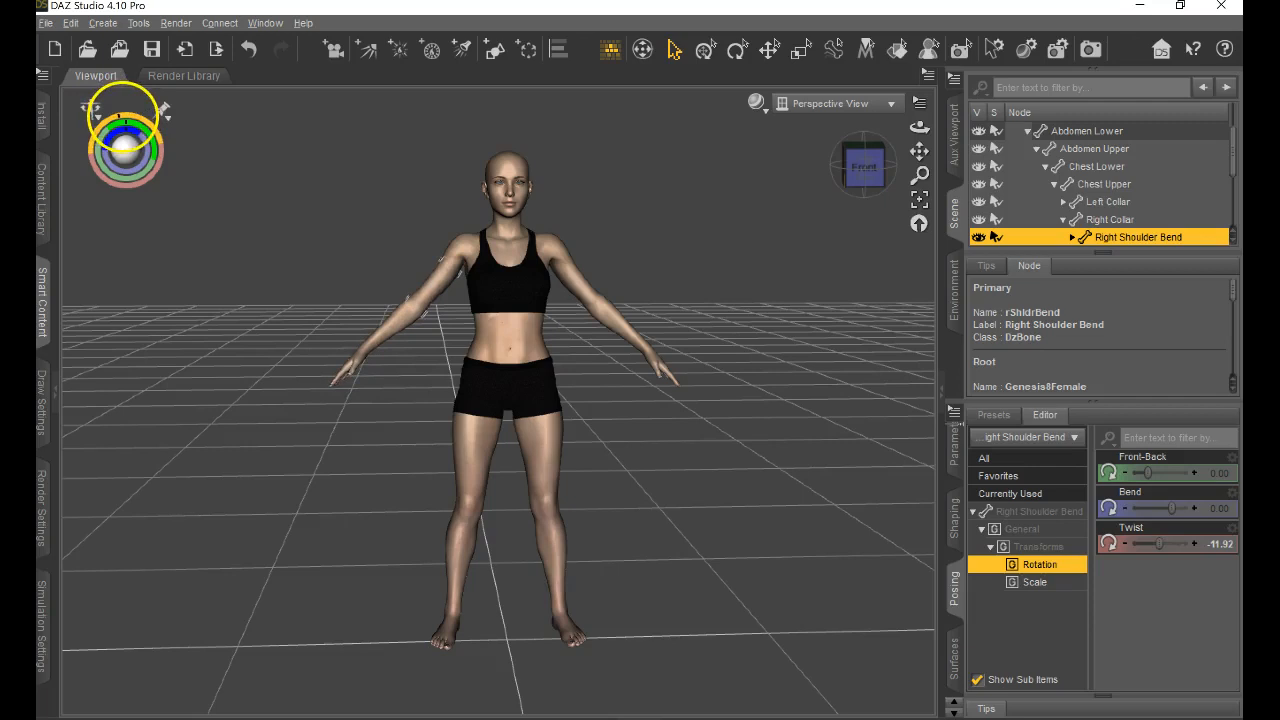
Check the pinning options of the viewport posing control and restore the figure pose from there.
left_click(164, 112)
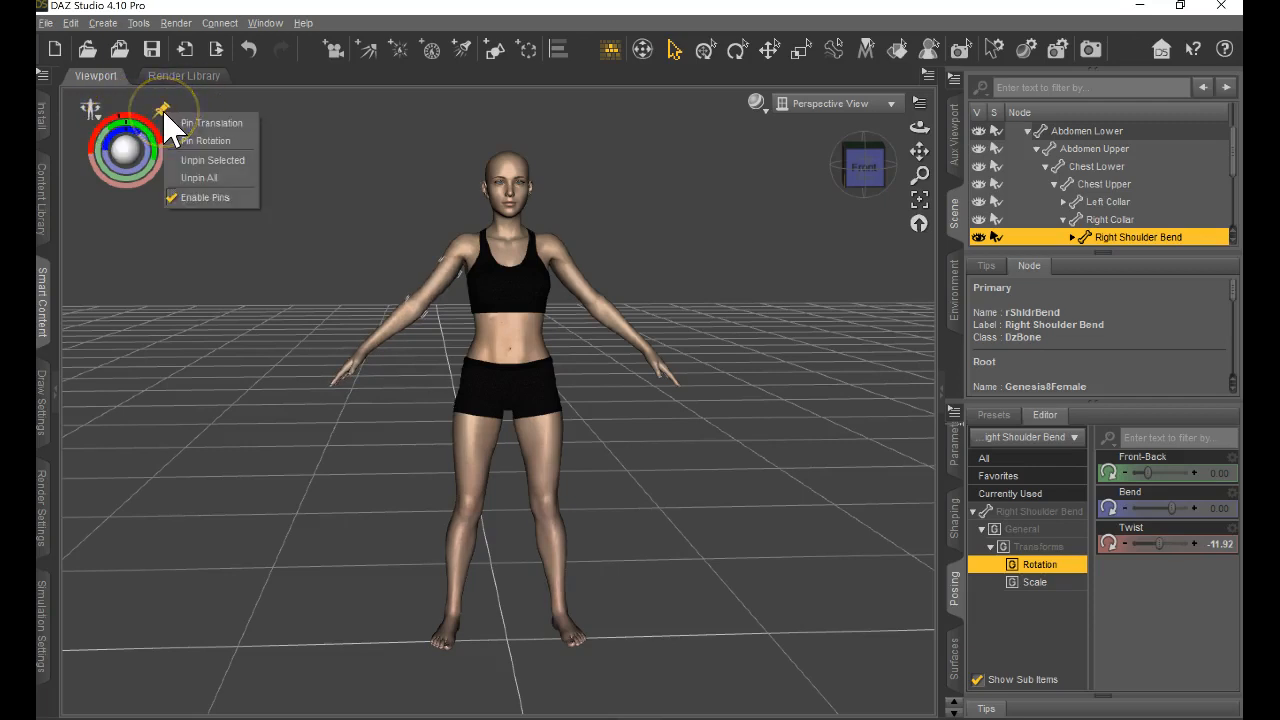
left_click(91, 110)
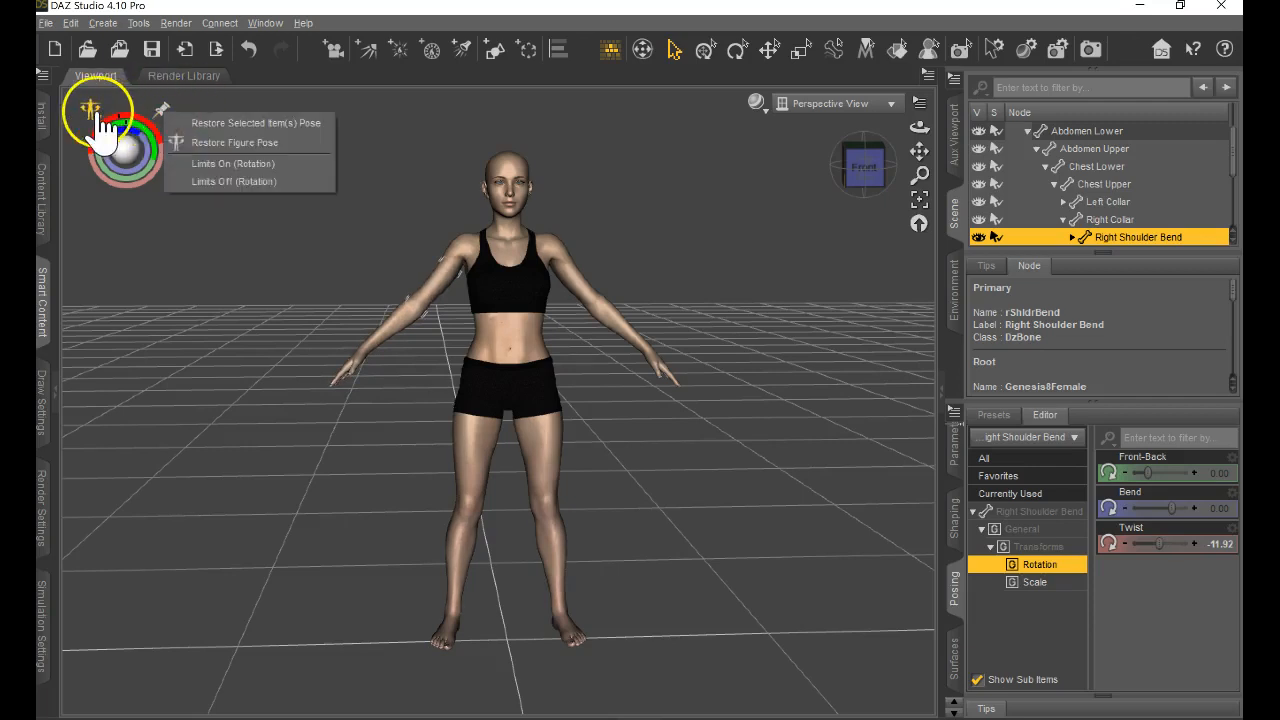
left_click(245, 143)
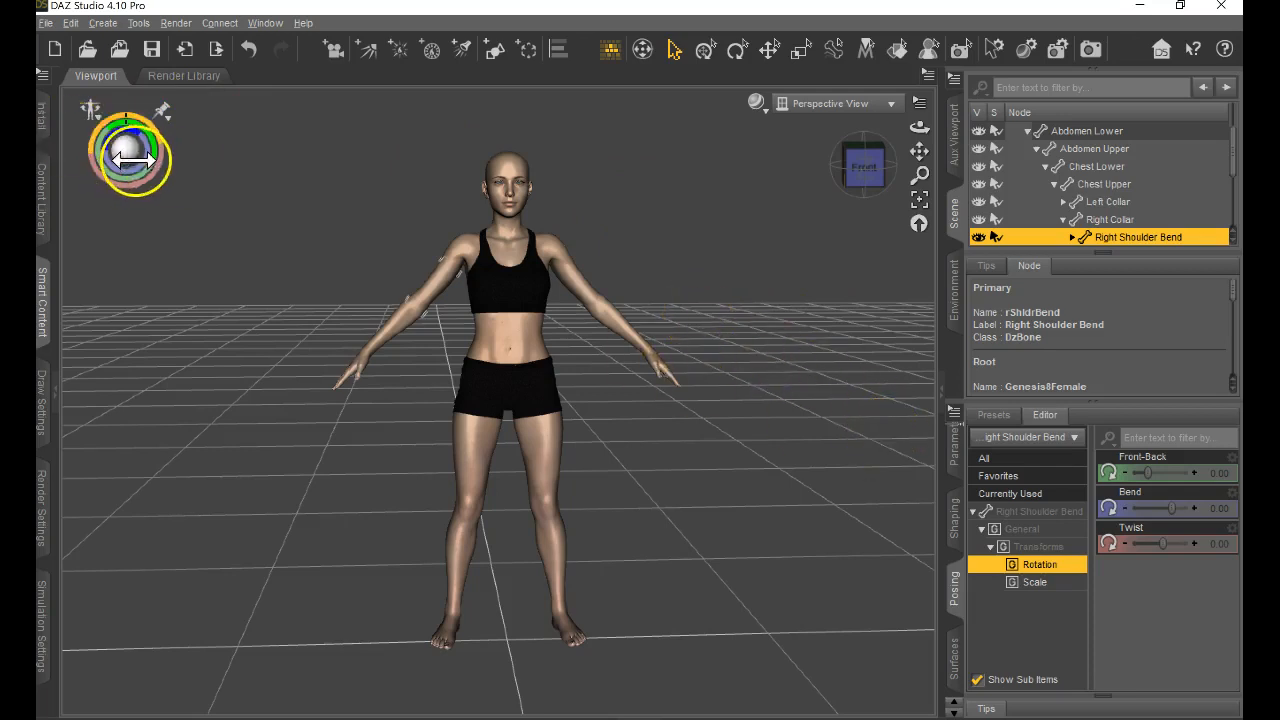
Pose the Abdomen Lower bone with Bend about 4.06, Twist 15 and Side-Side 15.
mouse_move(120, 150)
left_mouse_down()
mouse_move(104, 128)
mouse_move(126, 150)
mouse_move(134, 132)
mouse_move(126, 150)
left_mouse_up()
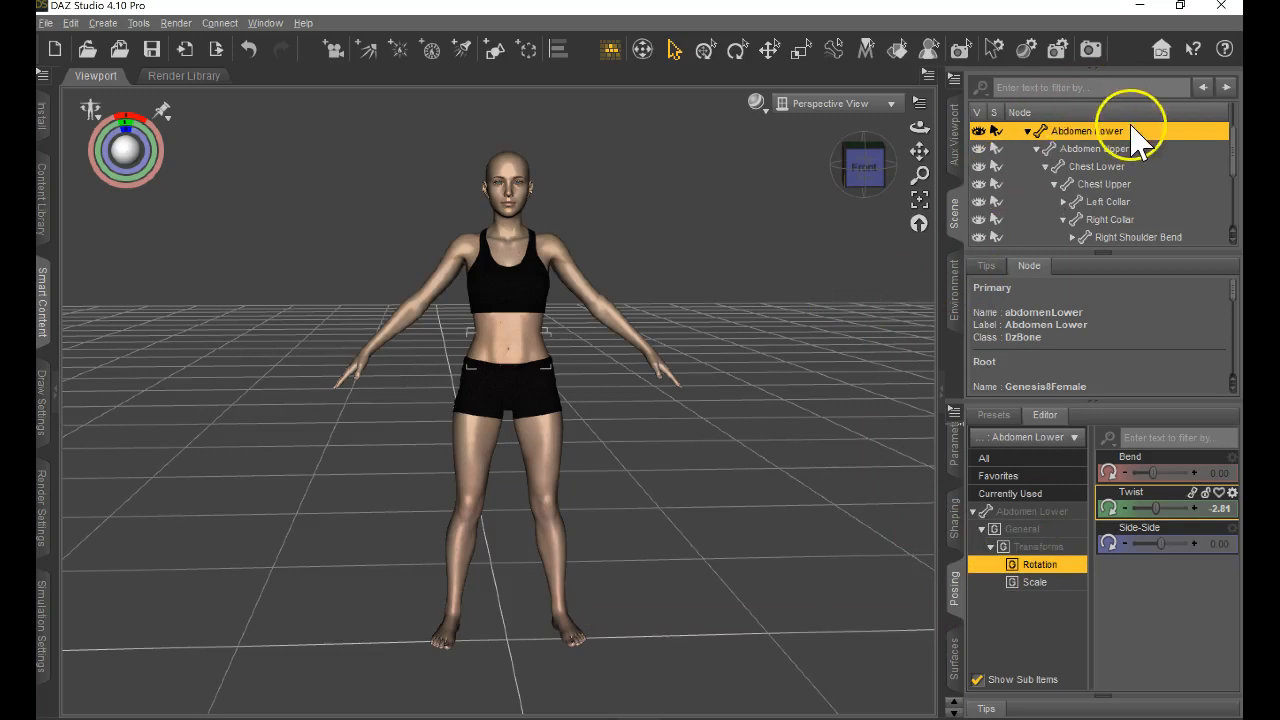
left_click_drag(1158, 510, 1200, 522)
mouse_move(1157, 466)
left_mouse_down()
mouse_move(1180, 466)
mouse_move(1128, 459)
mouse_move(1174, 457)
mouse_move(1157, 457)
left_mouse_up()
left_click_drag(1157, 536, 1197, 549)
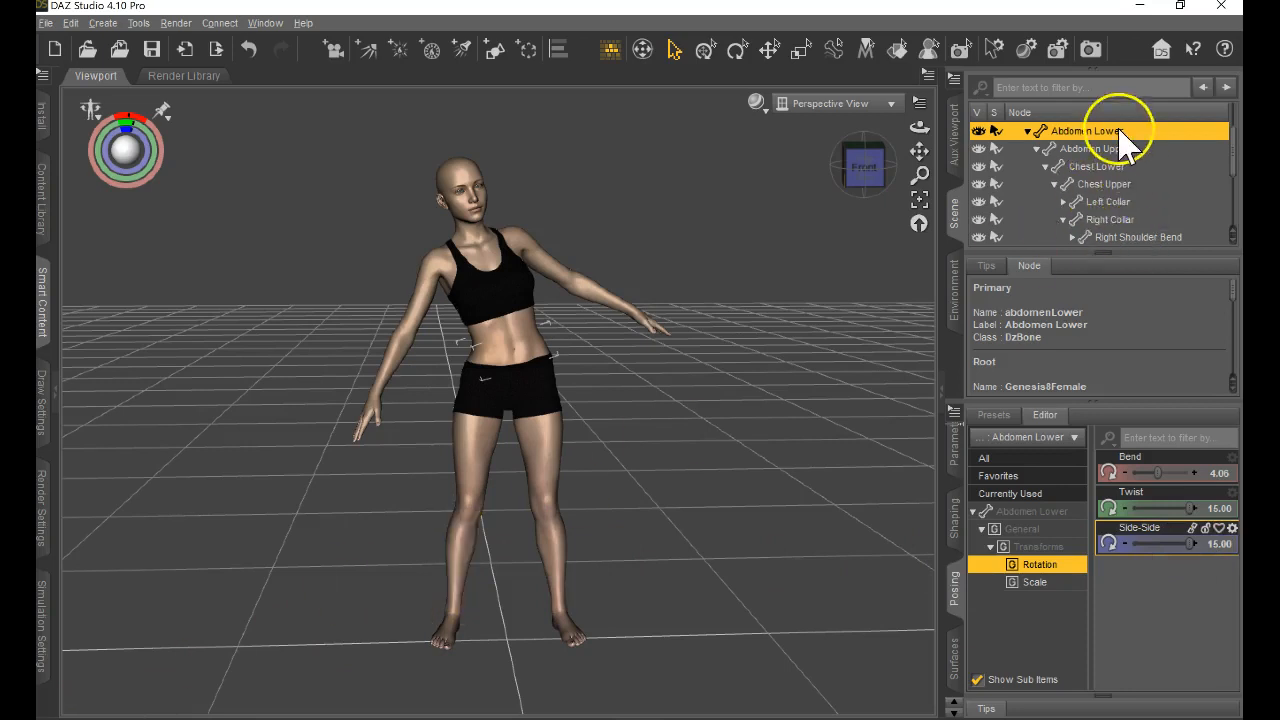
Move the whole Genesis 8 Female figure to about -6.88 on X, -1.19 on Y and 0.45 on Z.
scroll(1150, 235, "up", 1)
scroll(1152, 232, "up", 2)
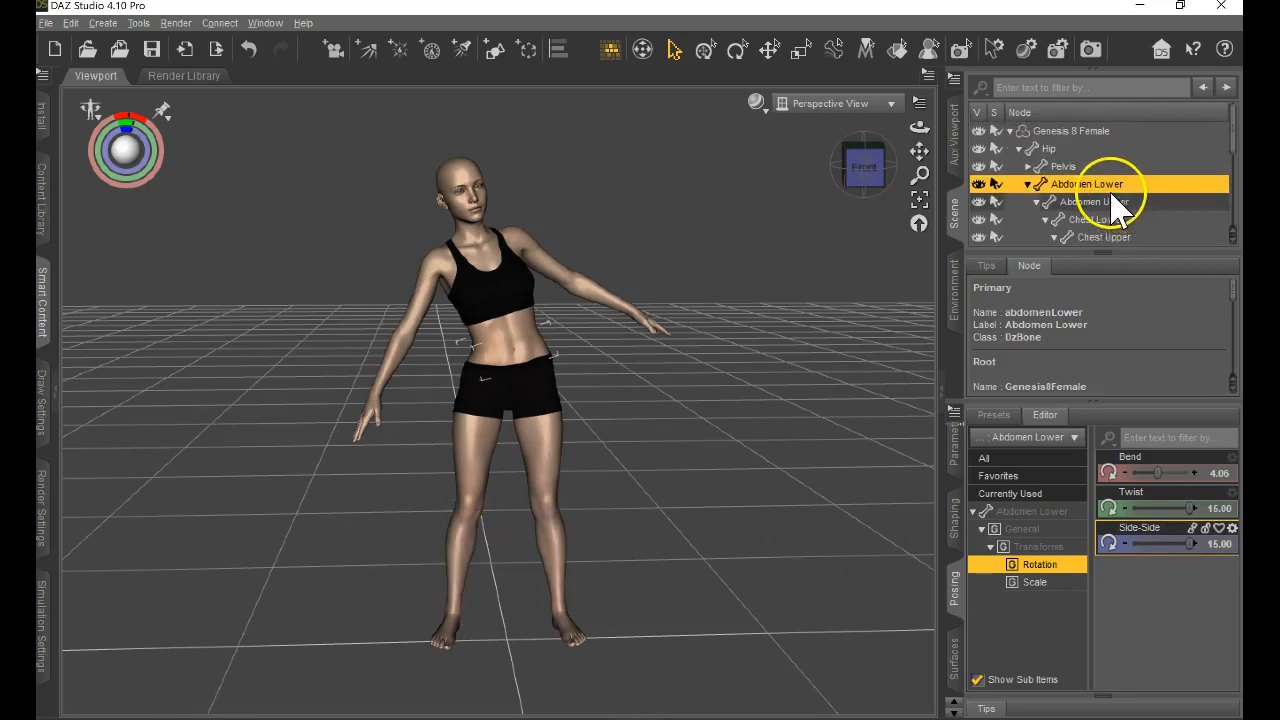
scroll(1117, 208, "down", 6)
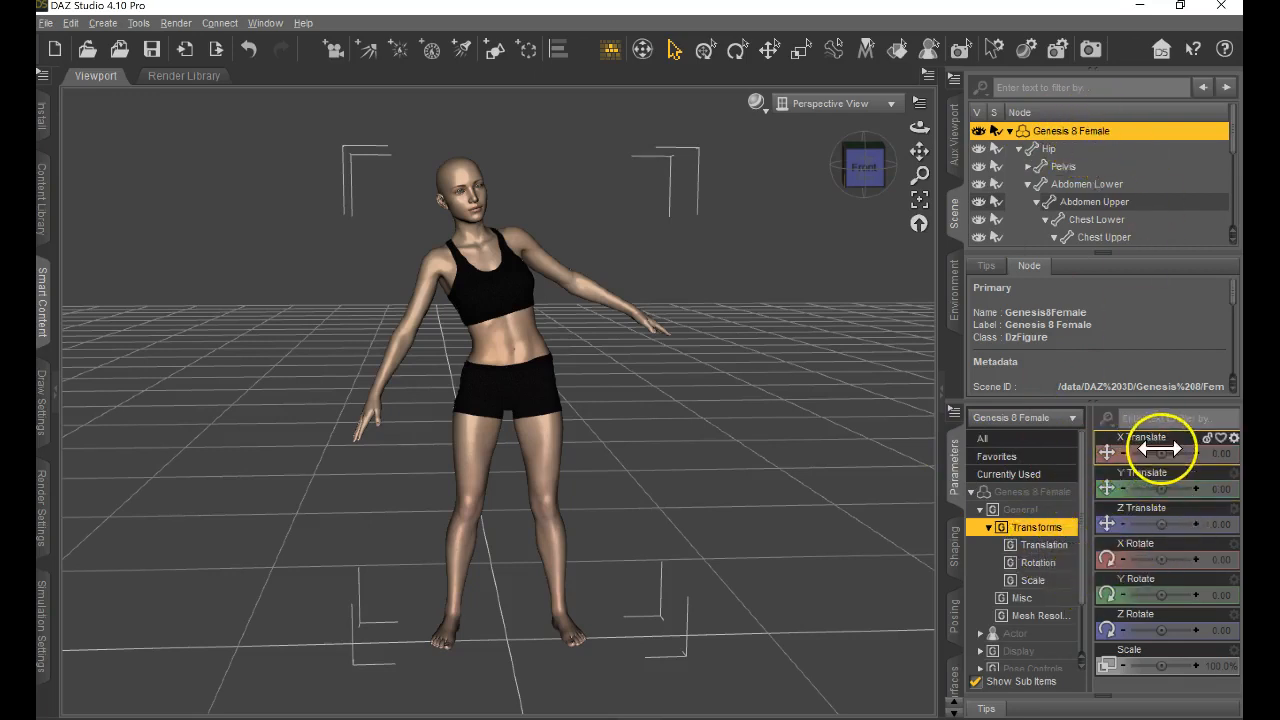
left_click_drag(1163, 452, 637, 370)
left_click_drag(1163, 523, 642, 370)
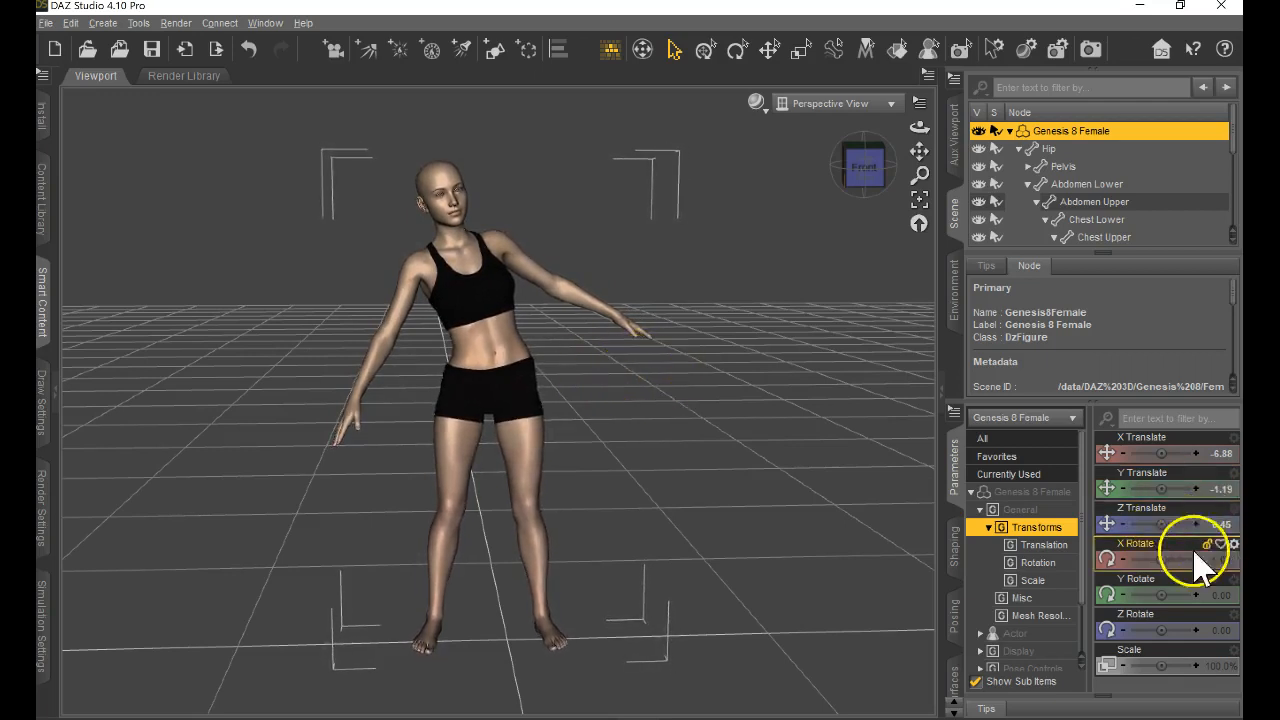
Rotate the whole figure to about -1.19 on X and -5.11 on Y, and scale it to about 126.6%.
left_click_drag(1160, 558, 638, 371)
left_click_drag(1170, 595, 637, 371)
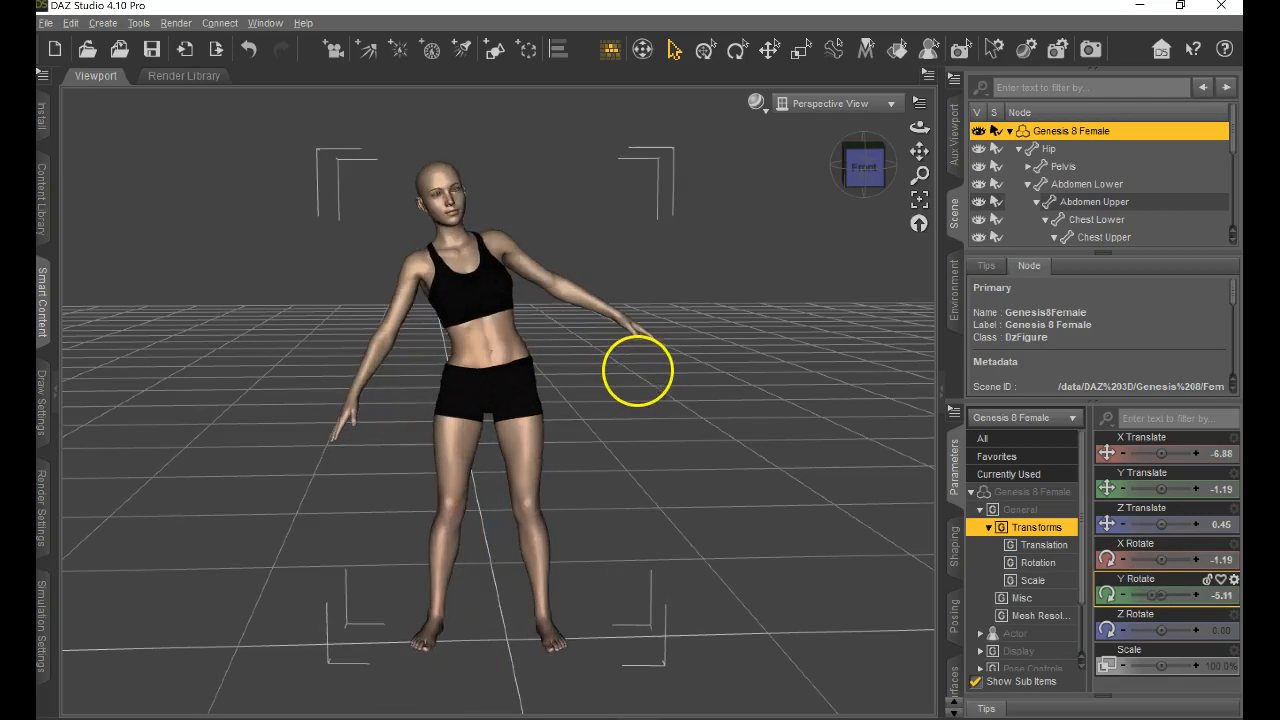
left_click_drag(1162, 665, 637, 370)
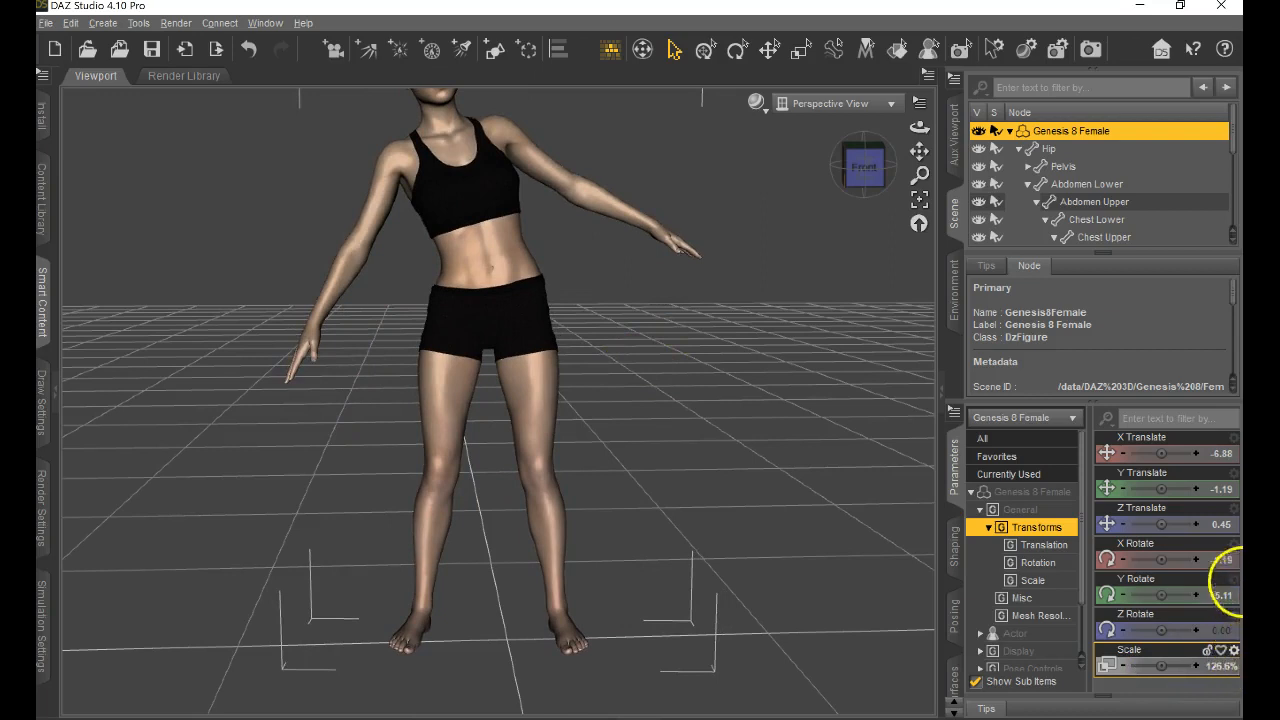
Select the Chest Upper bone and restore the figure pose with the viewport posing control.
left_click(434, 186)
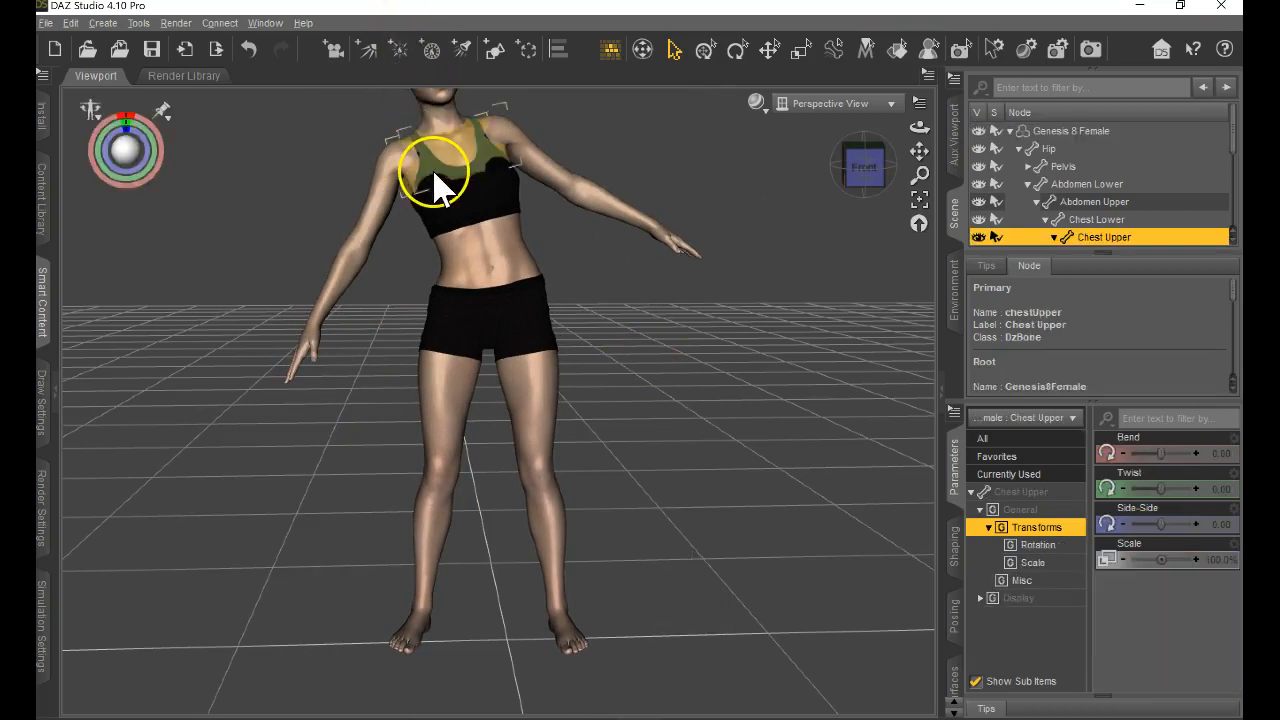
left_click(91, 112)
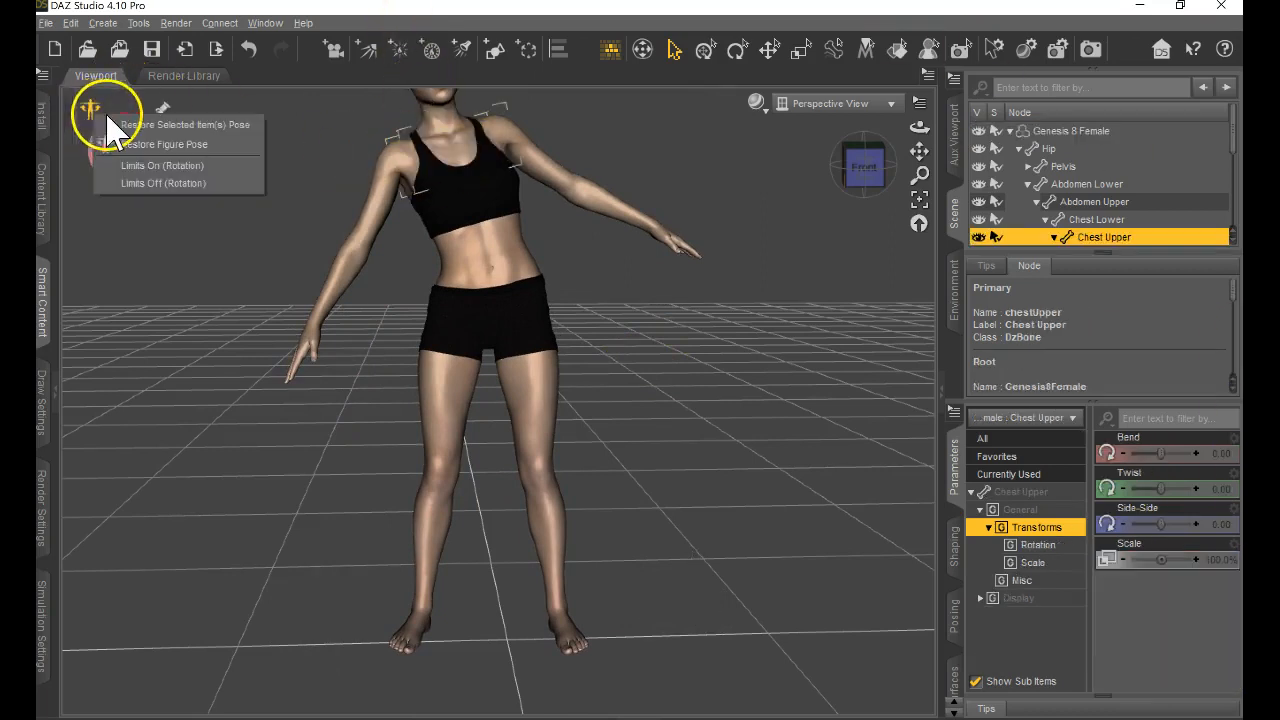
left_click(168, 145)
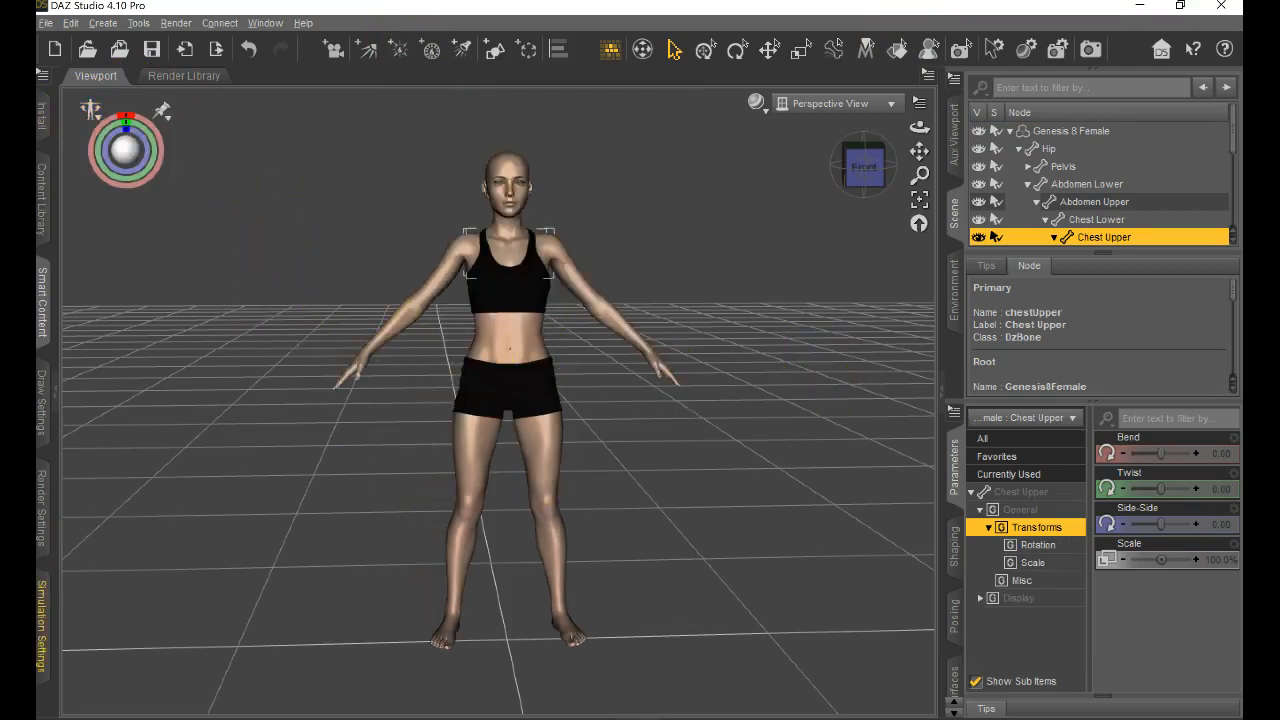
Scale the Abdomen Lower bone to about 124.5% and look through the remaining bones and items in the scene hierarchy.
left_click(1105, 186)
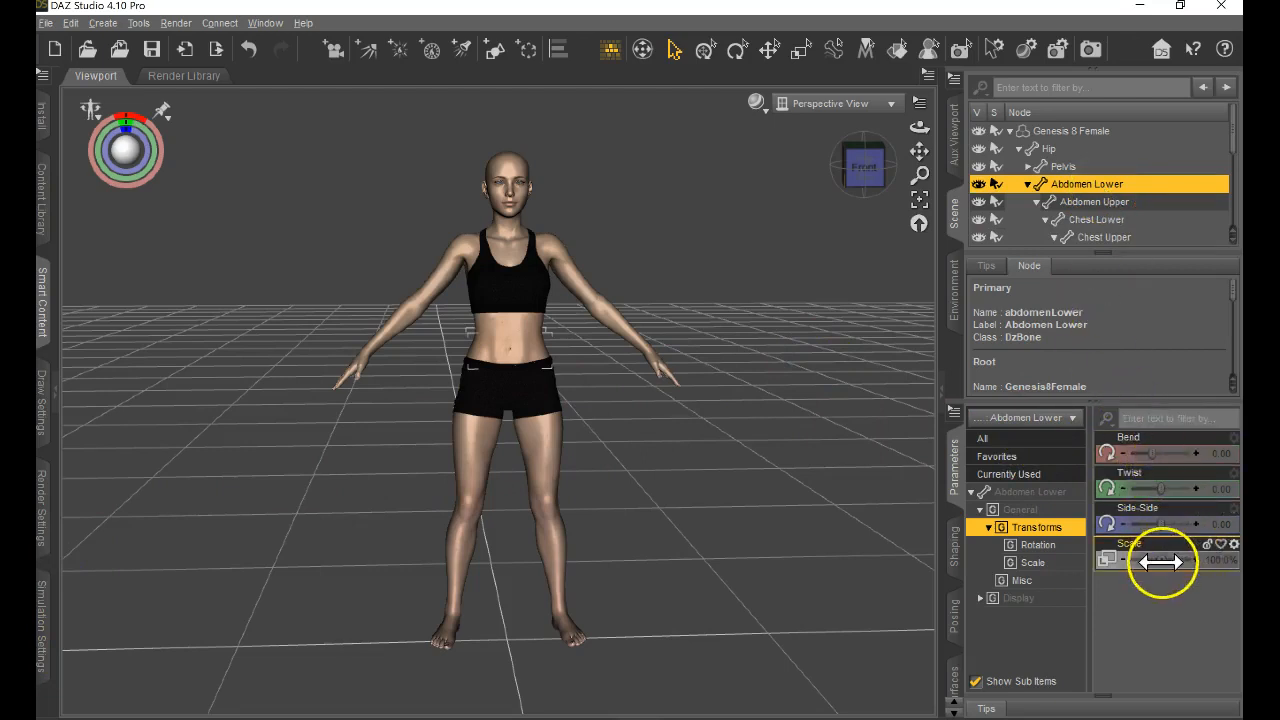
left_click_drag(1161, 560, 1180, 560)
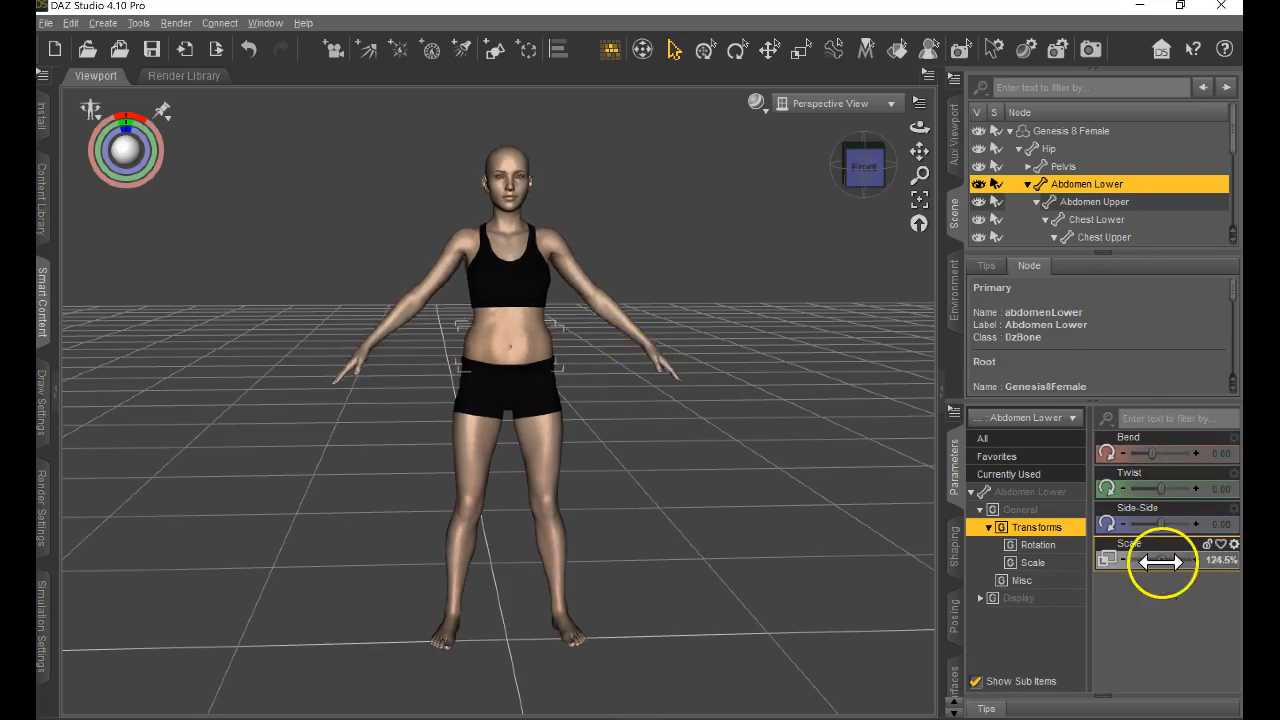
scroll(1105, 235, "down", 1)
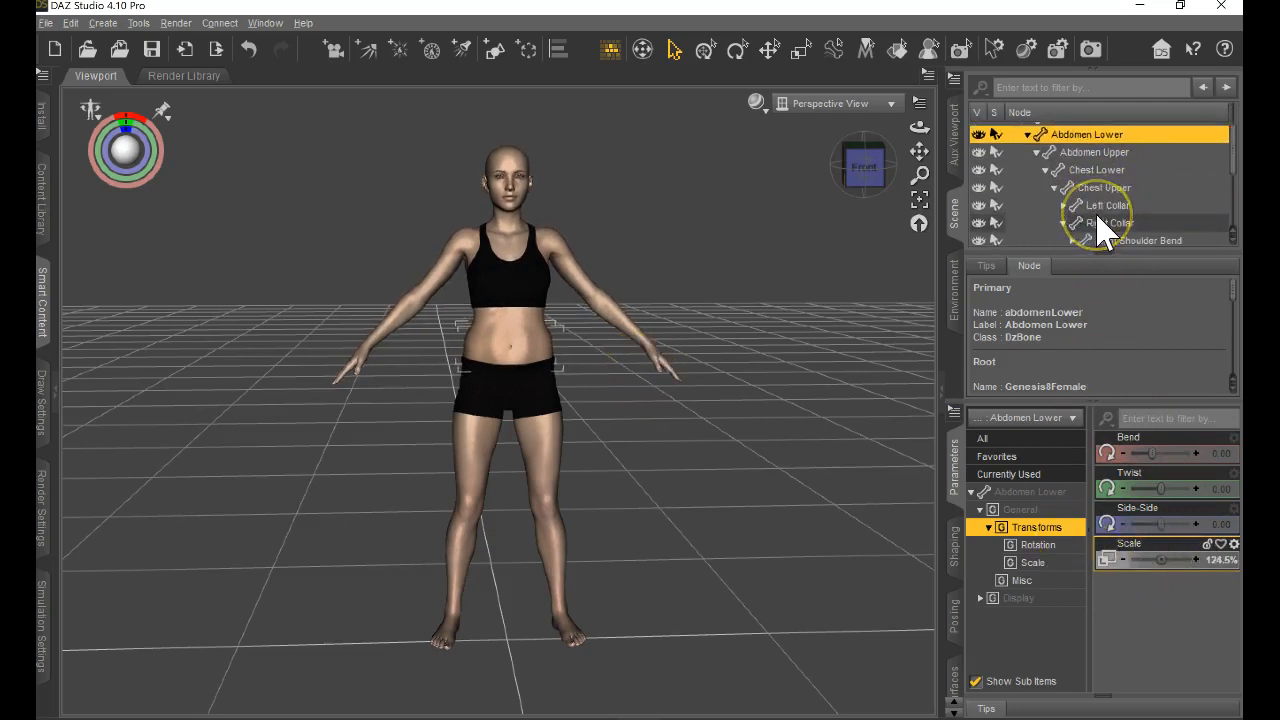
scroll(1118, 240, "down", 1)
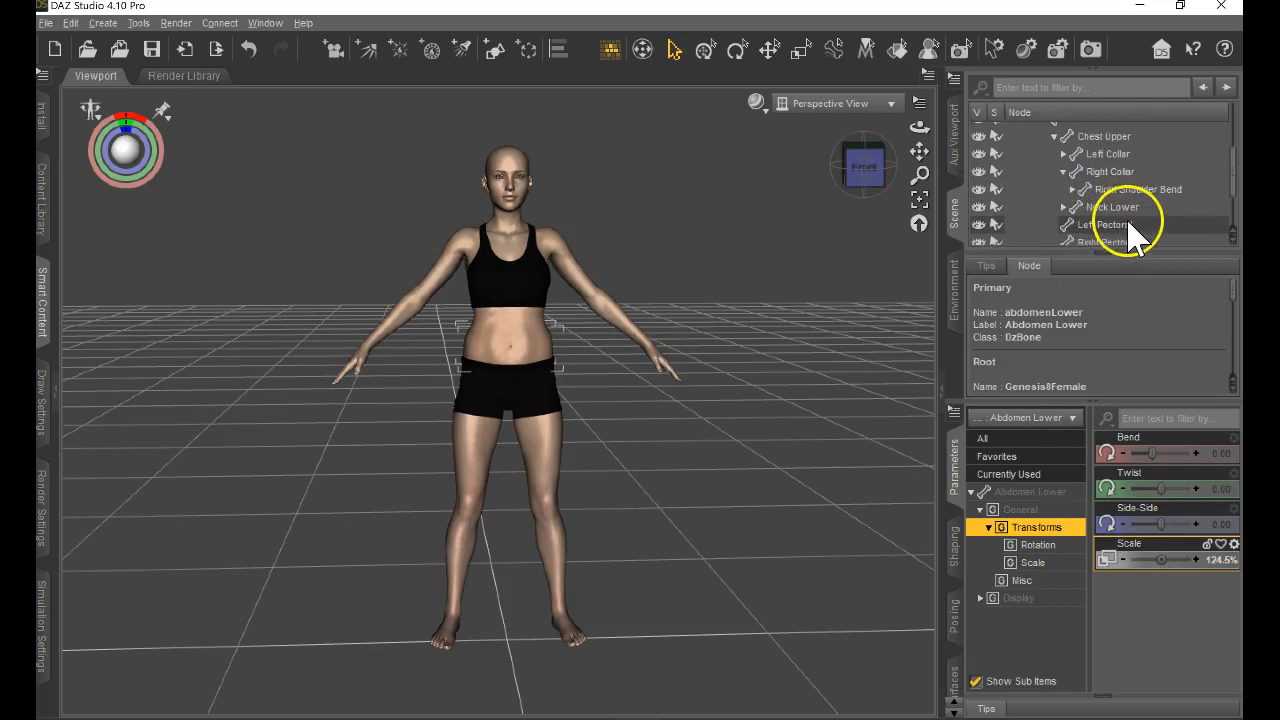
scroll(1132, 235, "down", 1)
scroll(1134, 240, "up", 2)
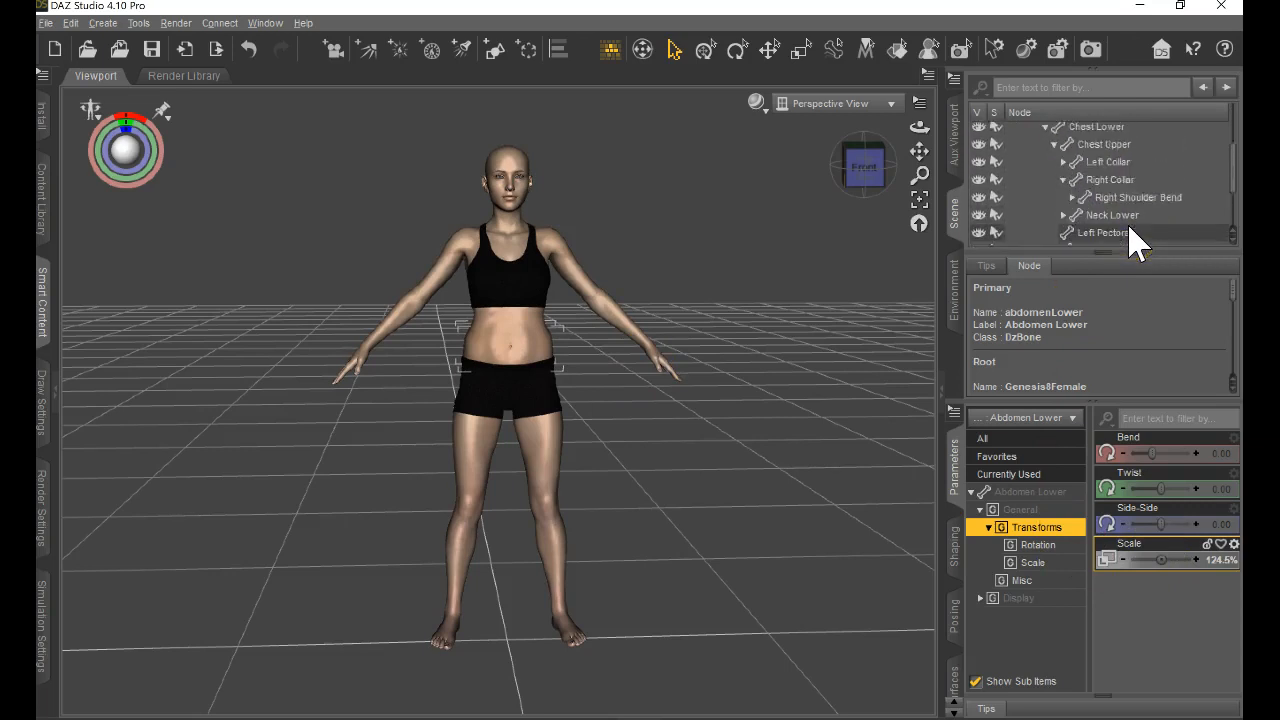
scroll(1109, 186, "down", 2)
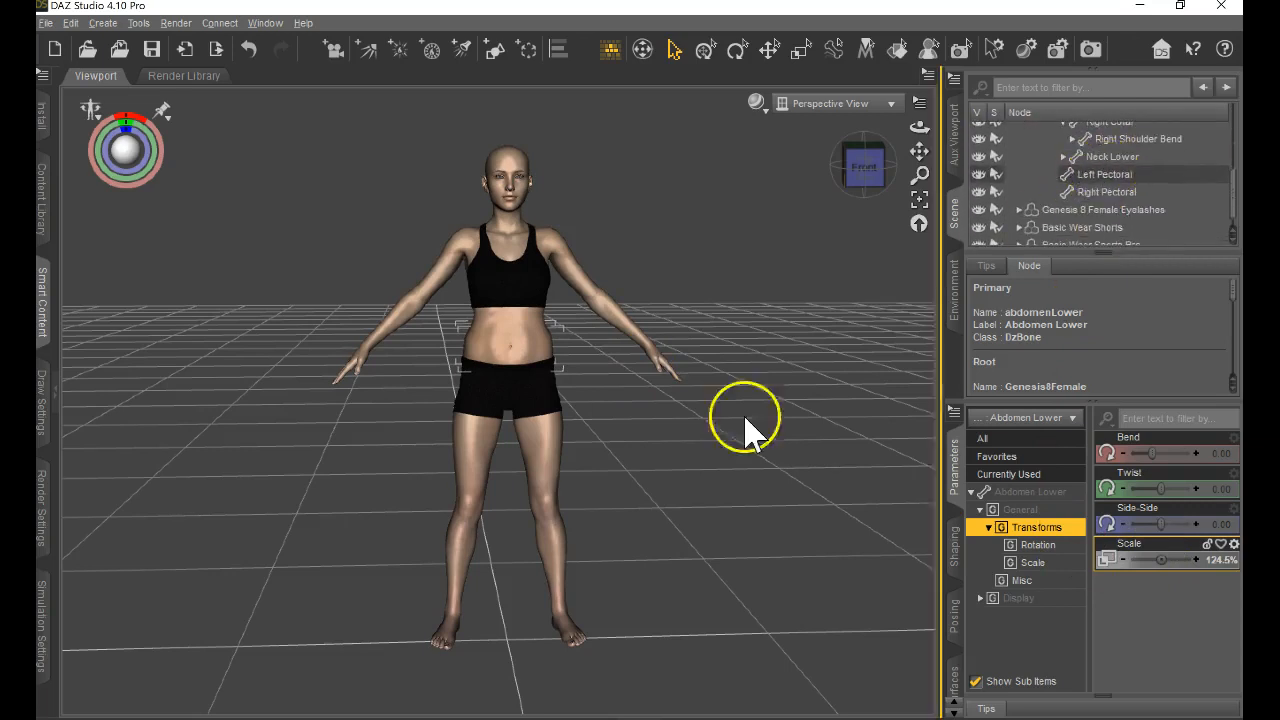
Try scaling the Left Thigh Bend bone to about 111.1%, and restore the pose of only that selected bone.
left_click(554, 441)
left_click_drag(1161, 555, 1171, 556)
mouse_move(641, 370)
left_mouse_down()
mouse_move(623, 371)
mouse_move(651, 371)
mouse_move(637, 371)
left_mouse_up()
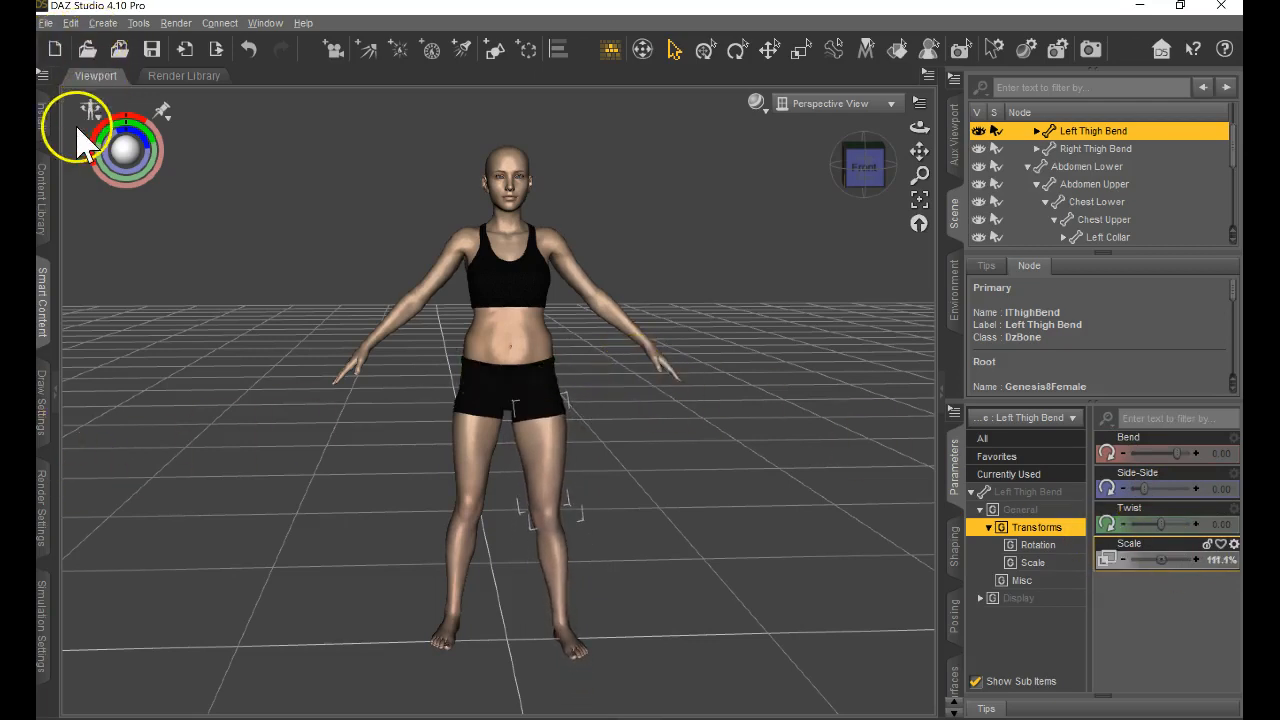
left_click(99, 122)
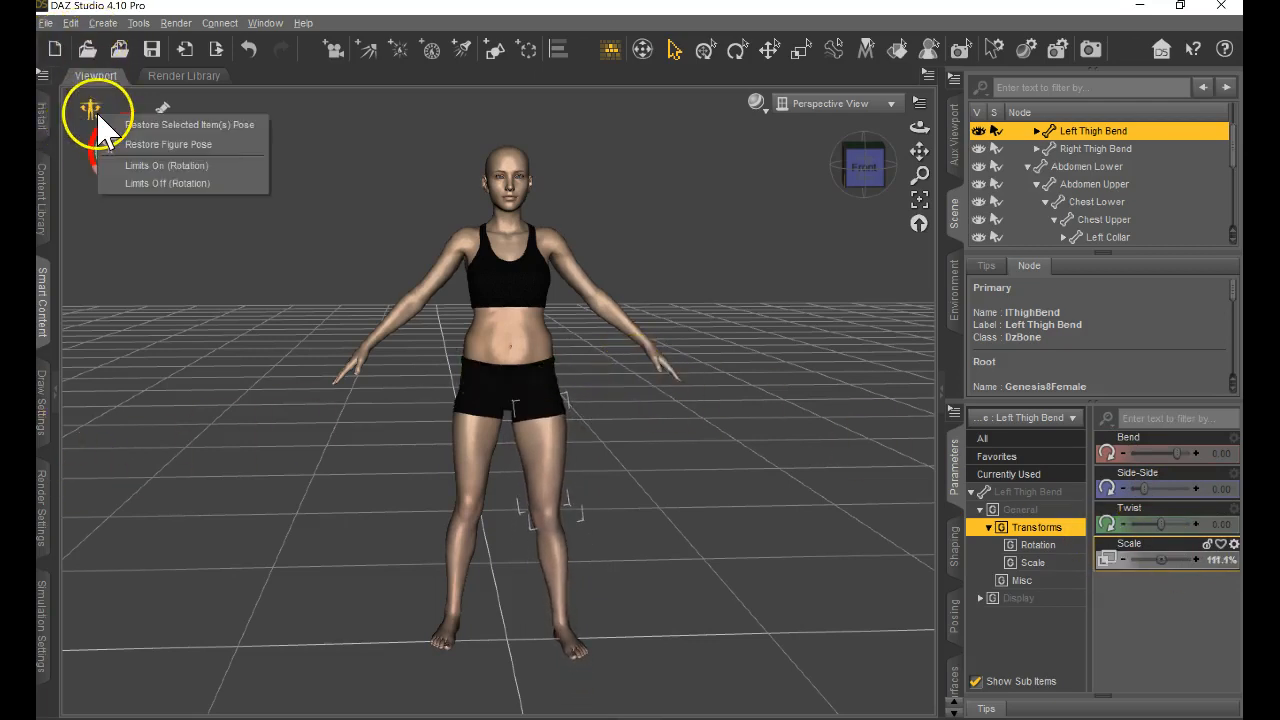
left_click(147, 126)
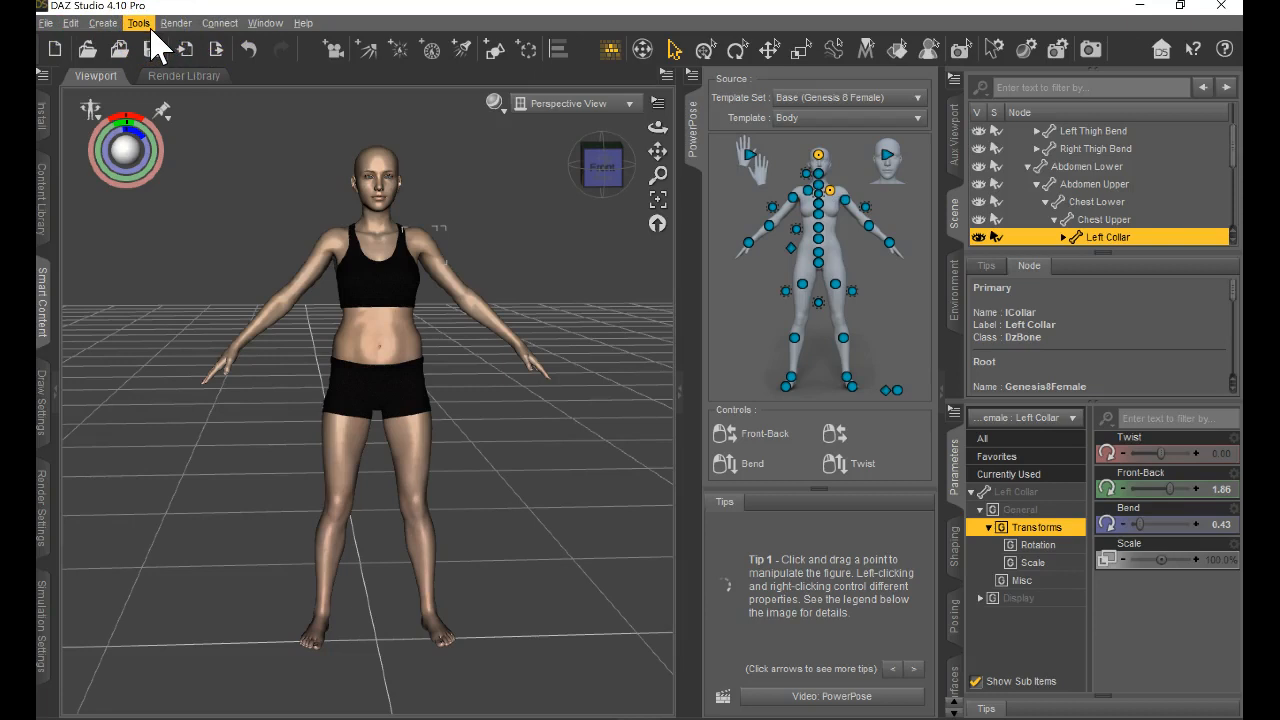
Locate PowerPose in the list of available panes, leaving the list without changing the layout.
left_click(265, 22)
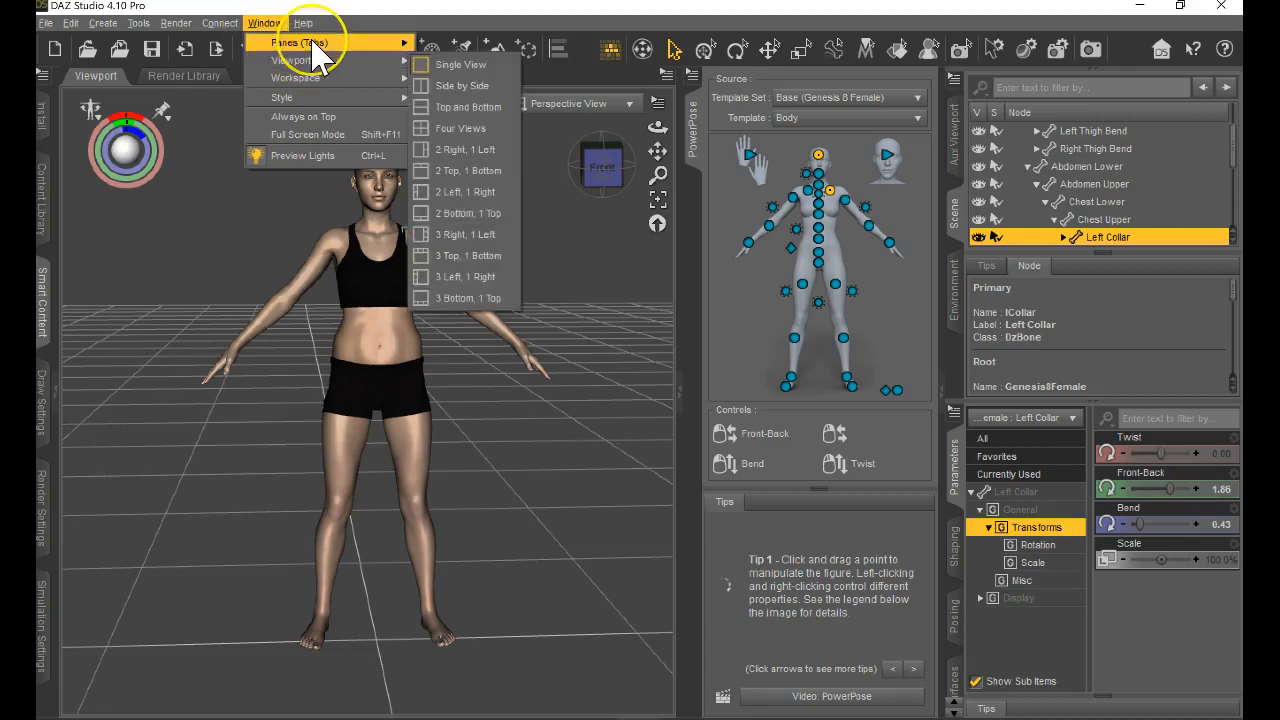
mouse_move(314, 44)
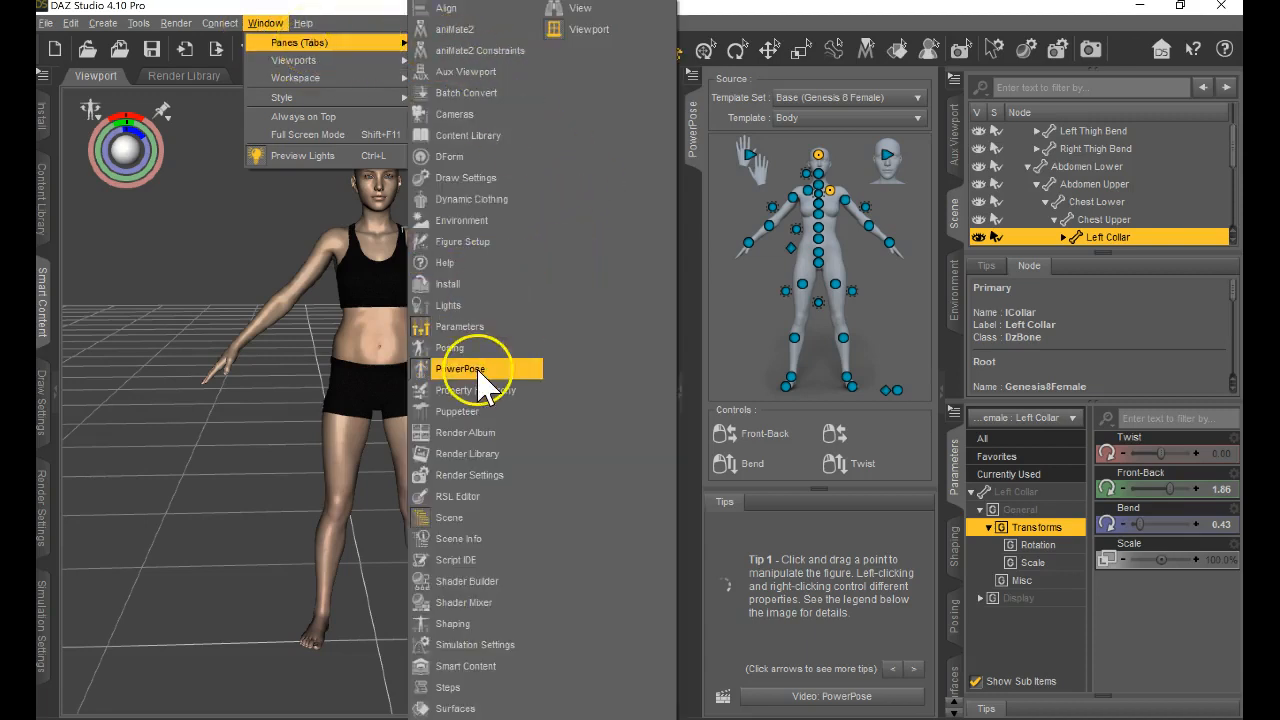
left_click(740, 385)
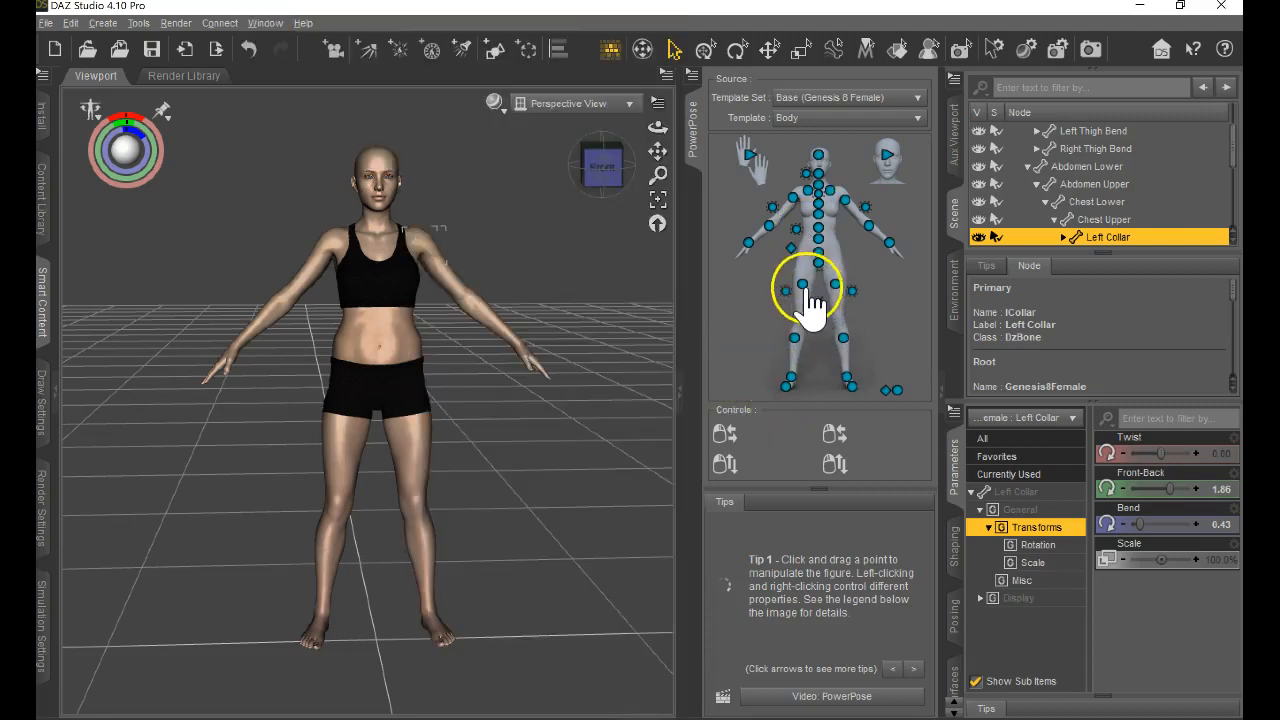
Pose the right thigh and left foot in PowerPose, and set the Left Shoulder Bend to about Front-Back 16.50 and Bend 32.50.
left_click_drag(802, 286, 790, 310)
left_click_drag(851, 386, 853, 120)
left_click_drag(848, 210, 873, 133)
Switch PowerPose to the Head template, frame the face closely and adjust the left brow and central nose control points.
left_click(889, 158)
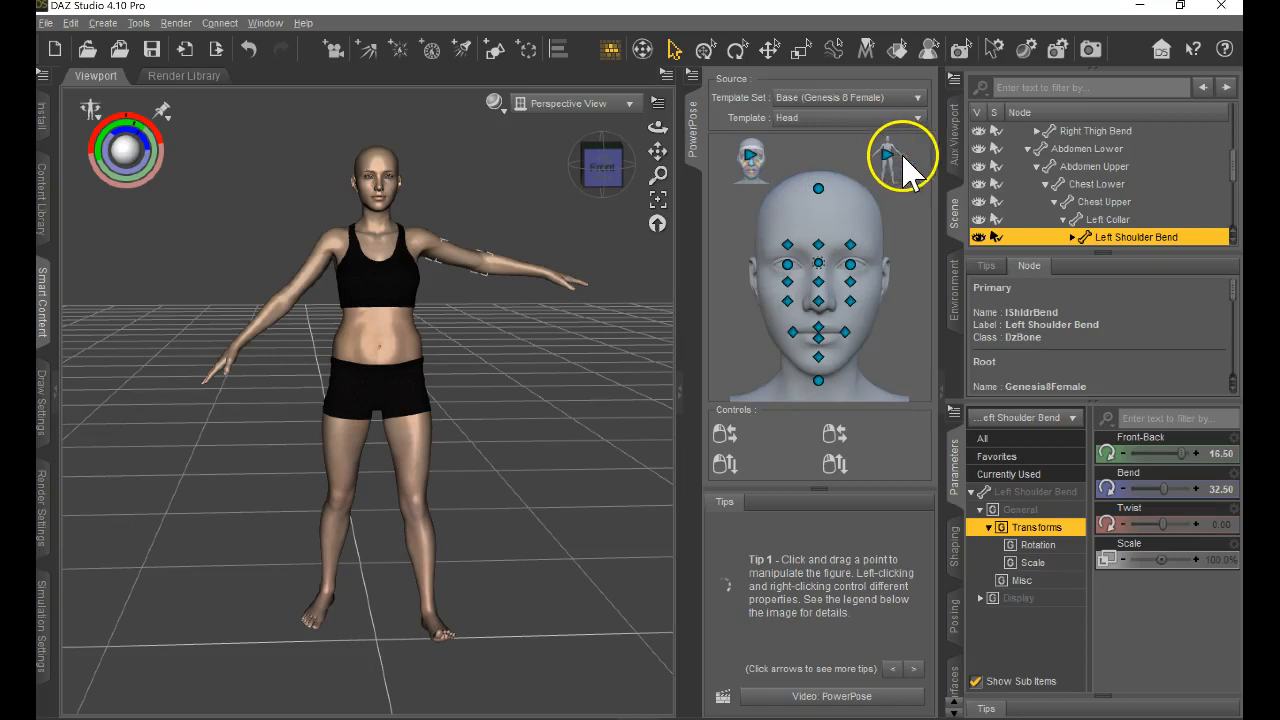
left_click(850, 246)
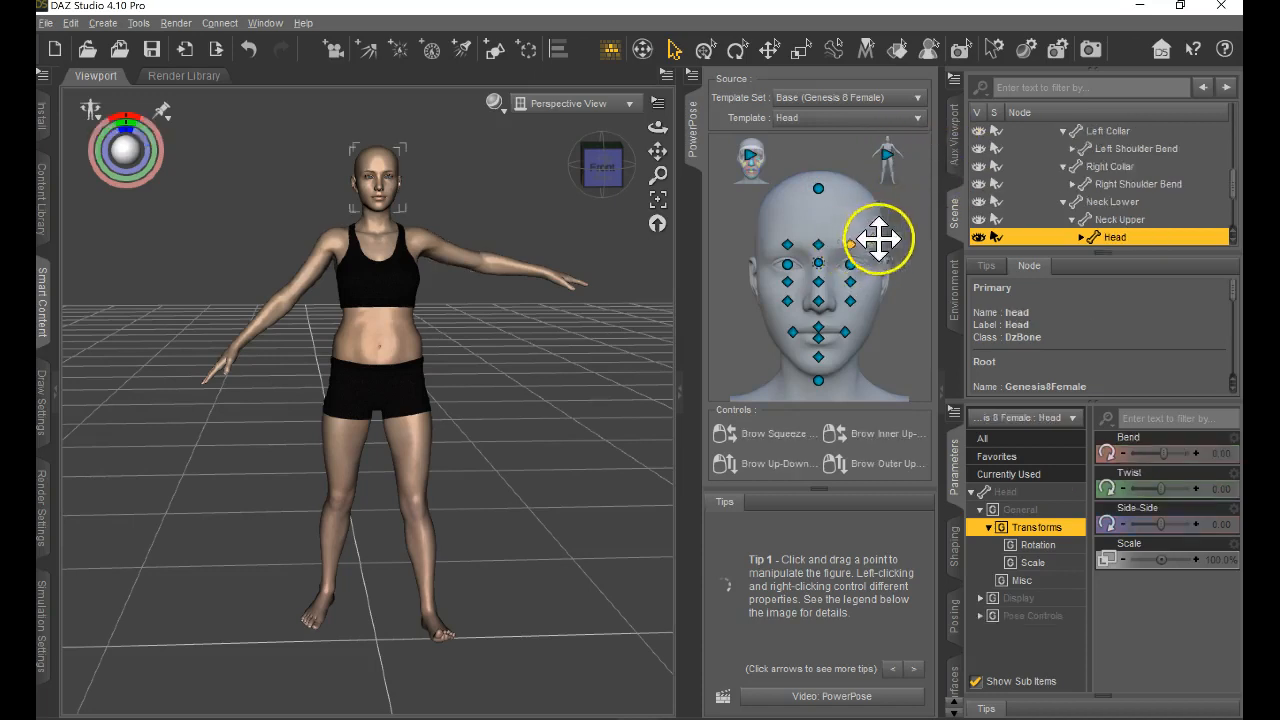
scroll(400, 225, "up", 6)
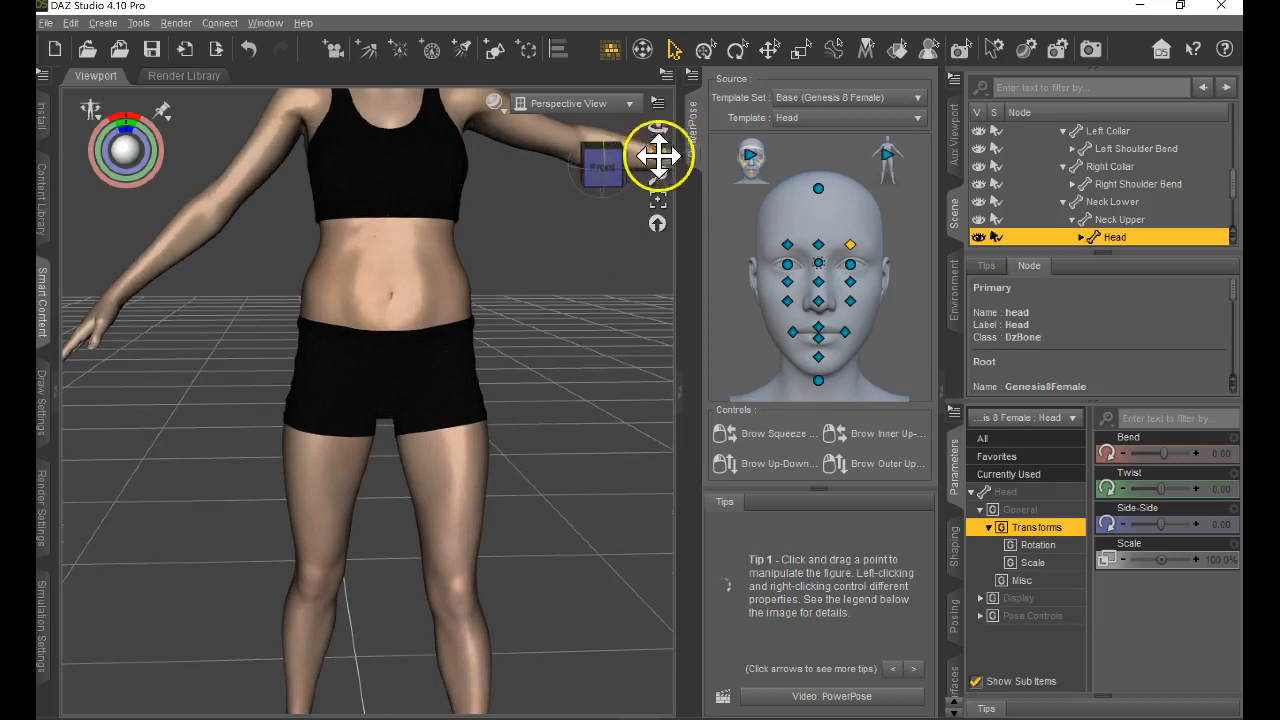
left_click_drag(657, 155, 731, 137)
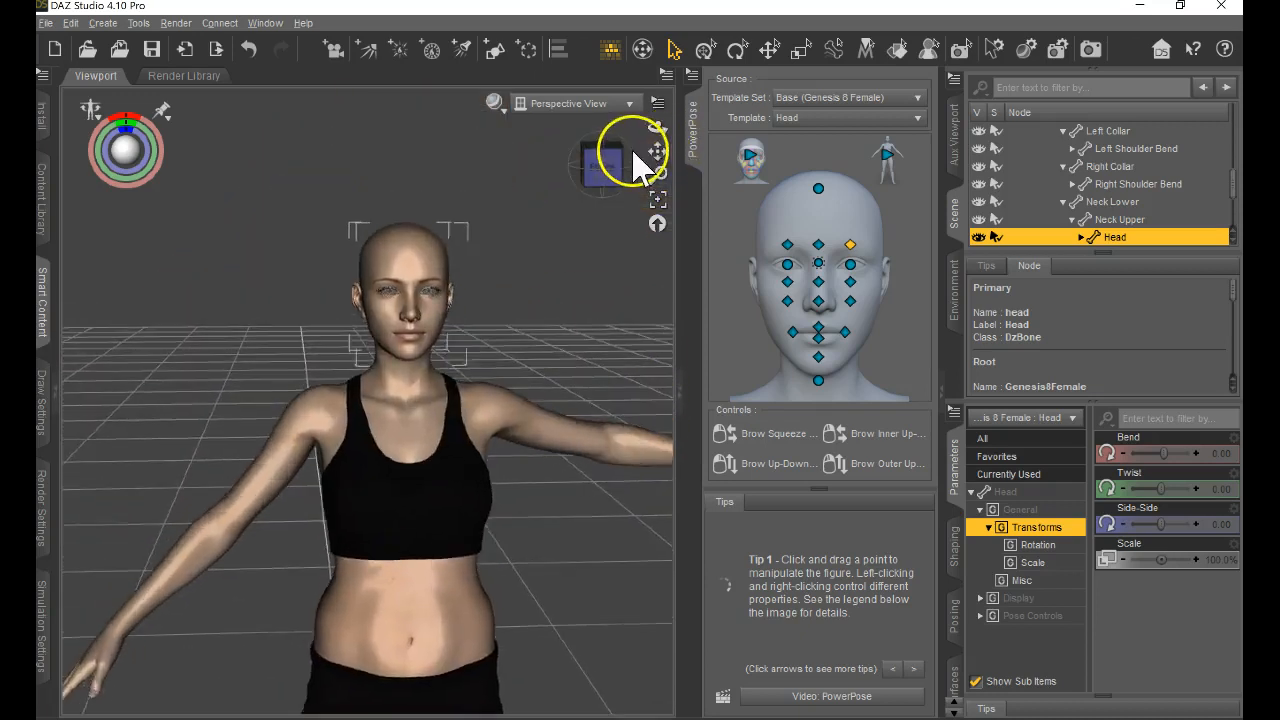
scroll(409, 191, "up", 5)
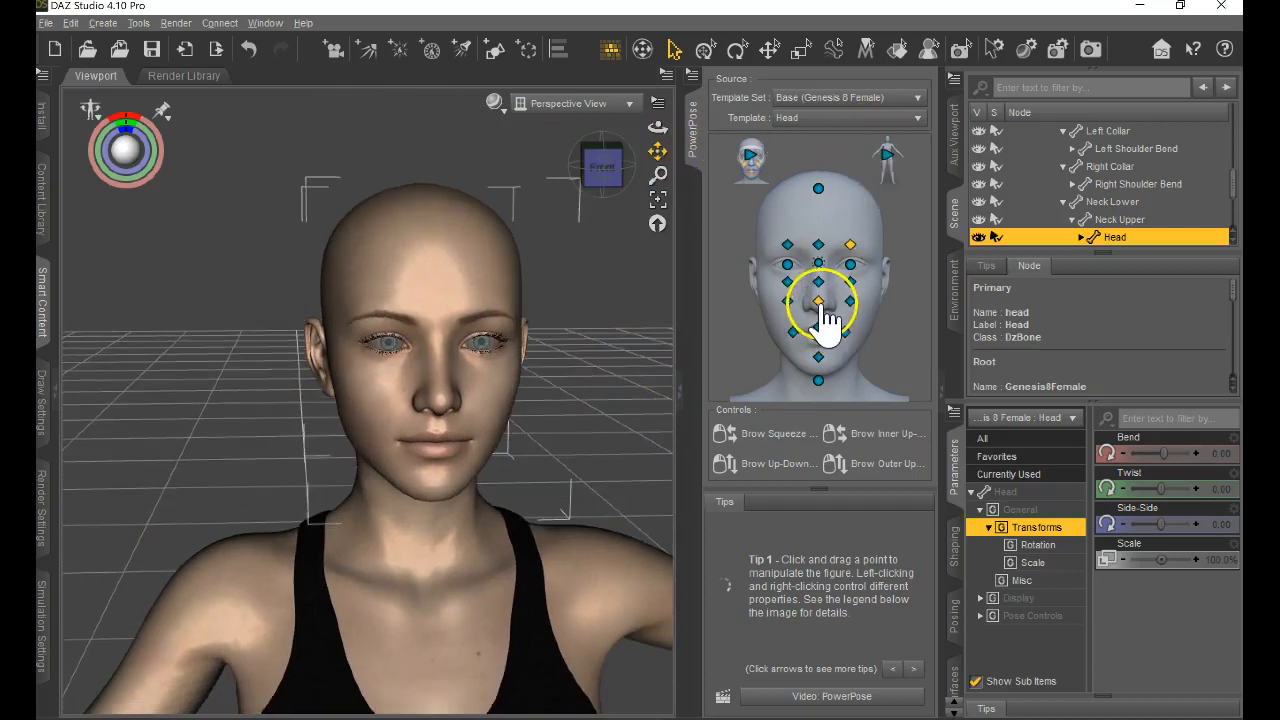
mouse_move(820, 302)
left_mouse_down()
mouse_move(908, 323)
mouse_move(805, 320)
left_mouse_up()
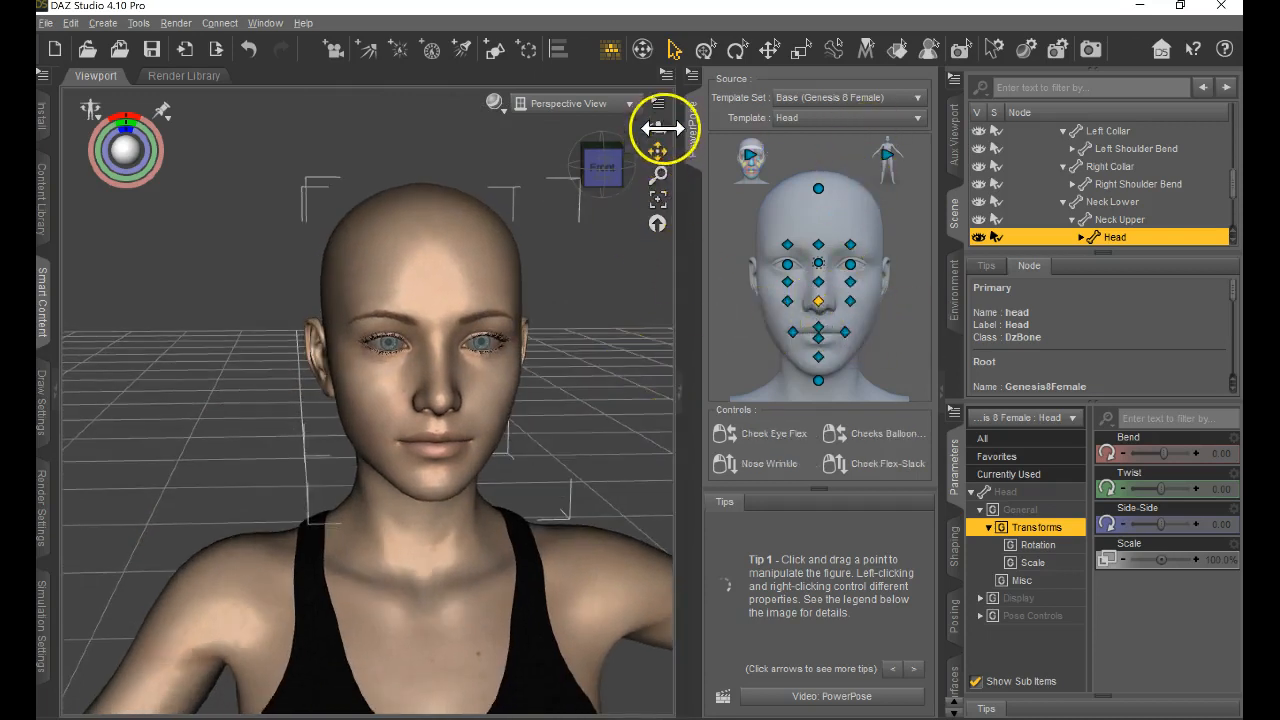
Adjust the PowerPose points below the right eye and on the left cheek while viewing the head from its right side.
mouse_move(638, 371)
left_mouse_down()
mouse_move(653, 374)
mouse_move(638, 371)
left_mouse_up()
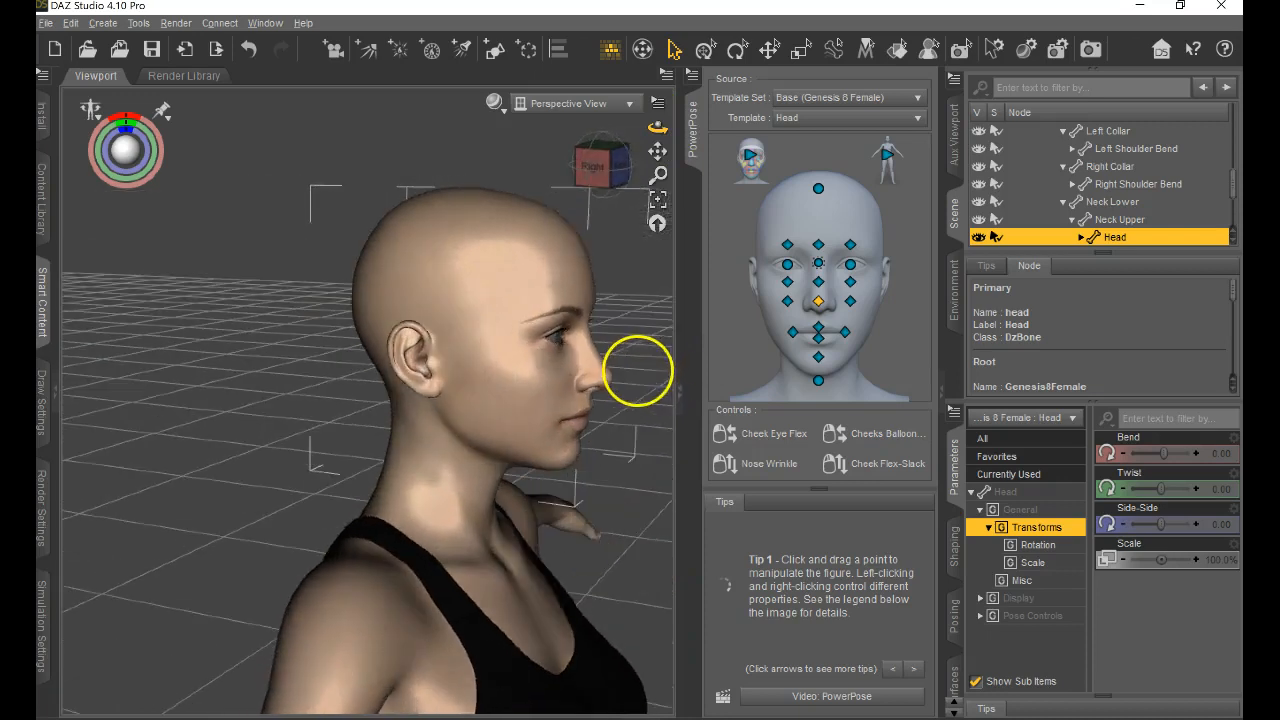
mouse_move(789, 283)
left_mouse_down()
mouse_move(780, 263)
mouse_move(780, 329)
mouse_move(789, 283)
left_mouse_up()
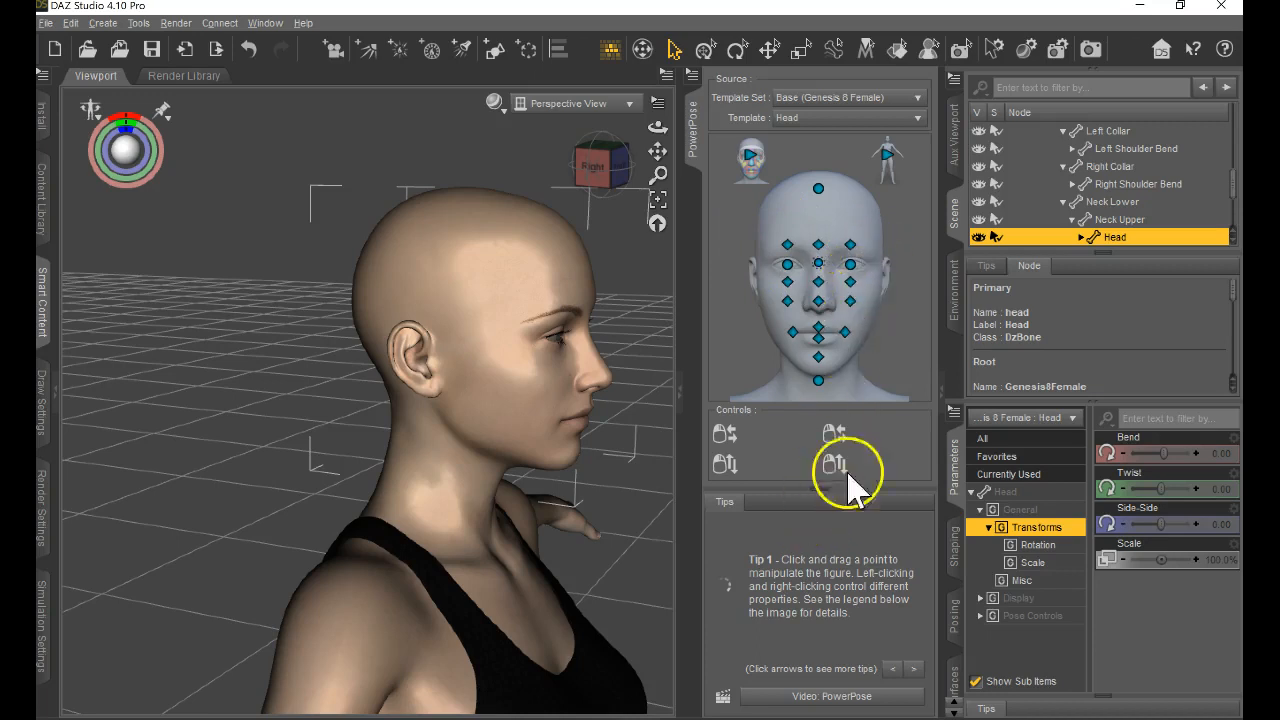
left_click_drag(851, 296, 960, 299)
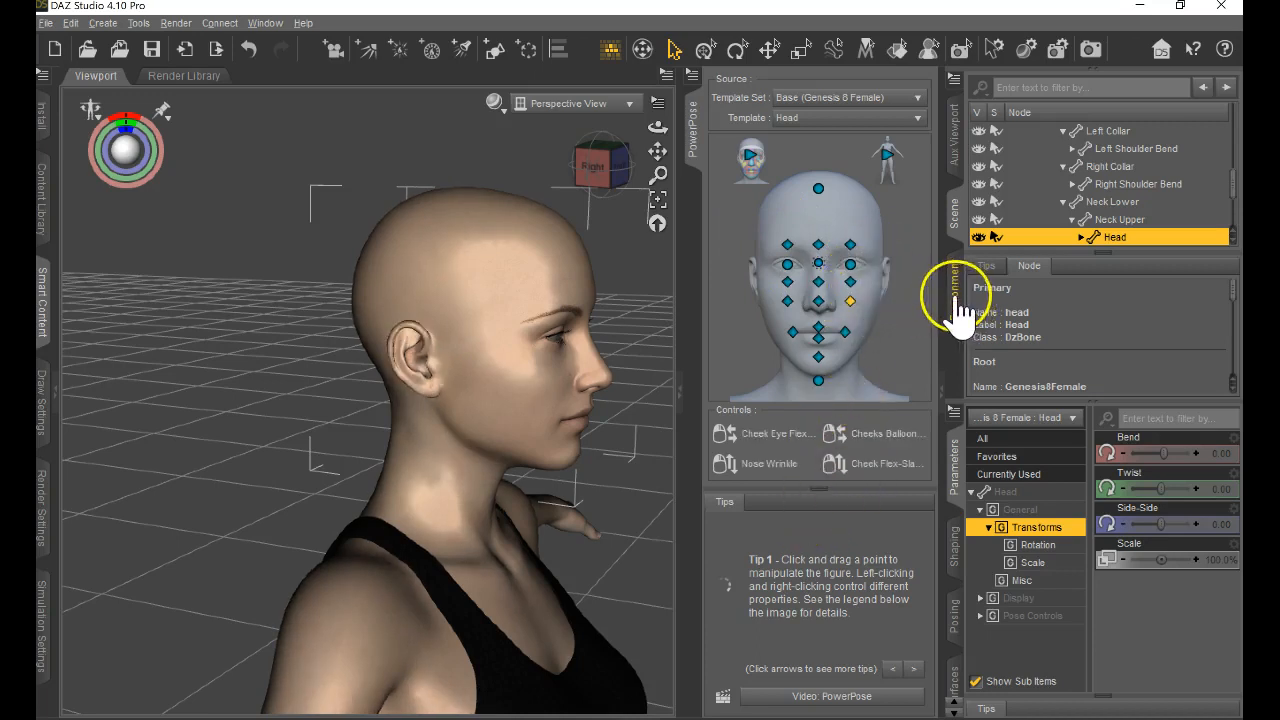
With the Face template, move Center Brow to about 0.047 X and 0.30 Y, and rotate Lip Lower Middle to about -0.27 X and 6.60 Y.
left_click(750, 156)
left_click_drag(820, 242, 828, 206)
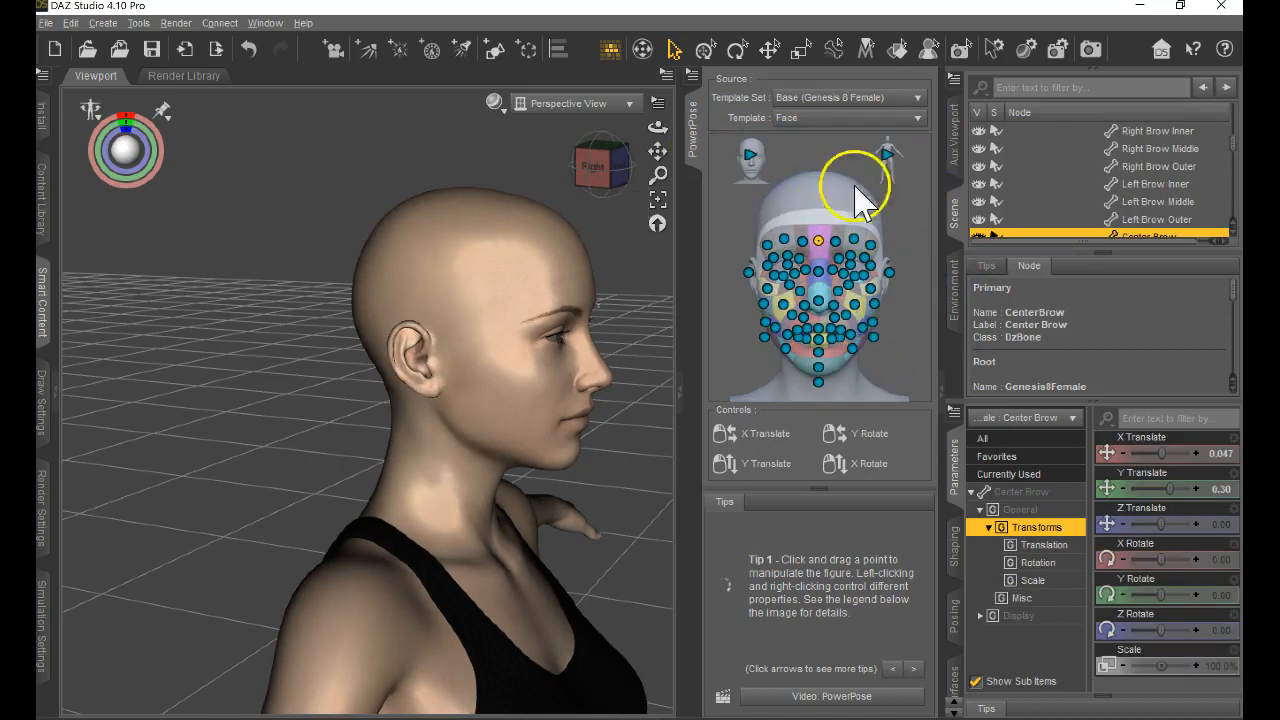
left_click_drag(657, 127, 638, 372)
left_click(818, 302)
left_click_drag(820, 304, 850, 341)
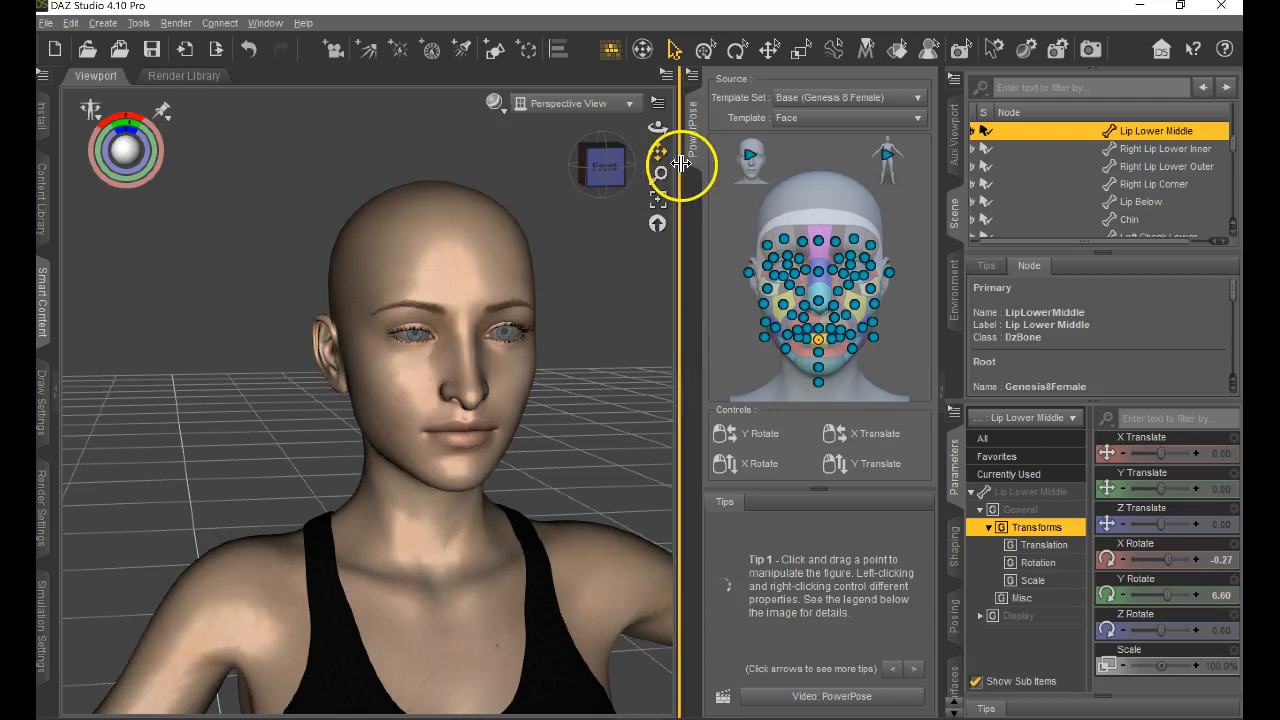
Frame the face from the front and adjust the control point at the right eye's inner lower lid.
scroll(537, 290, "down", 3)
scroll(540, 292, "up", 3)
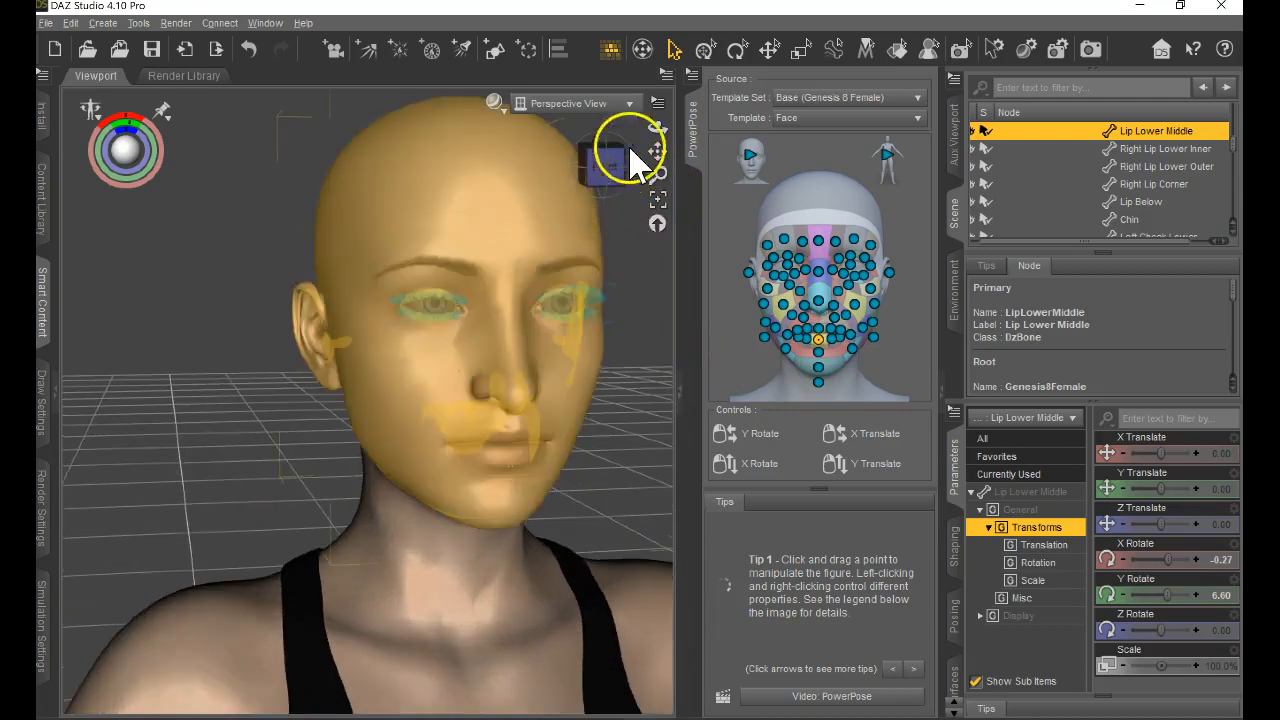
left_click_drag(657, 126, 636, 368)
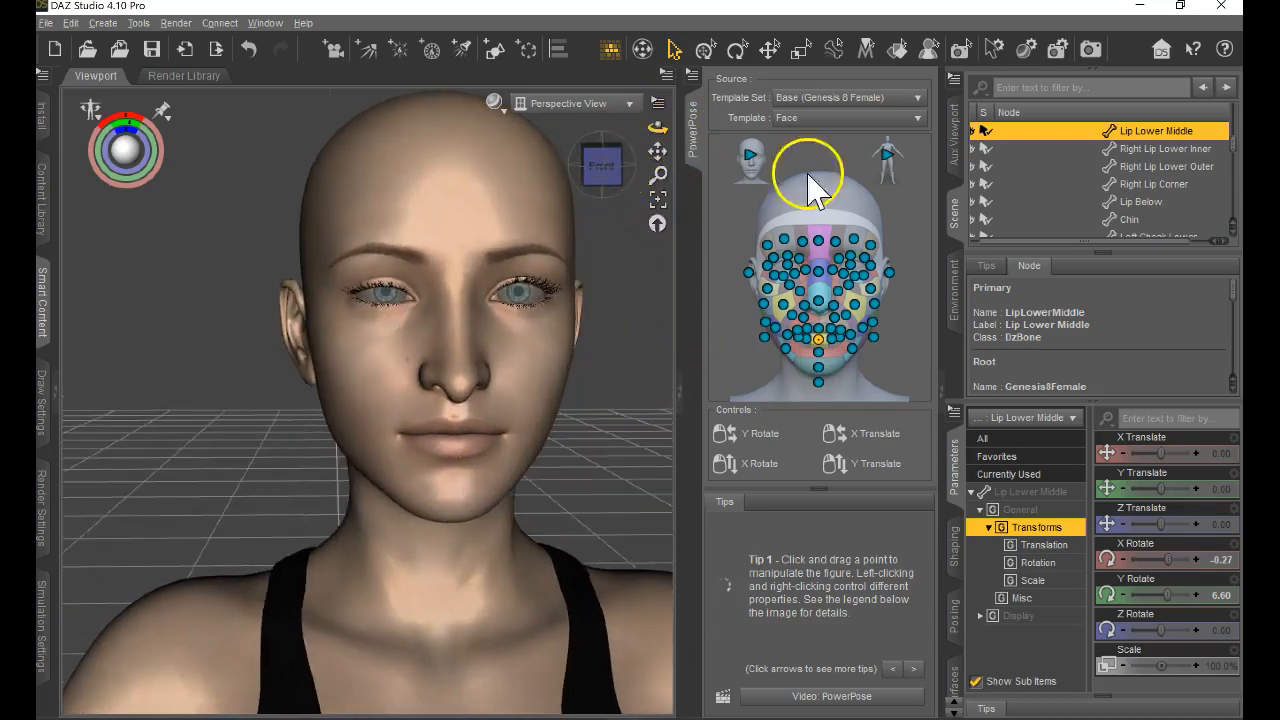
mouse_move(795, 275)
left_mouse_down()
mouse_move(794, 240)
mouse_move(786, 365)
mouse_move(797, 289)
left_mouse_up()
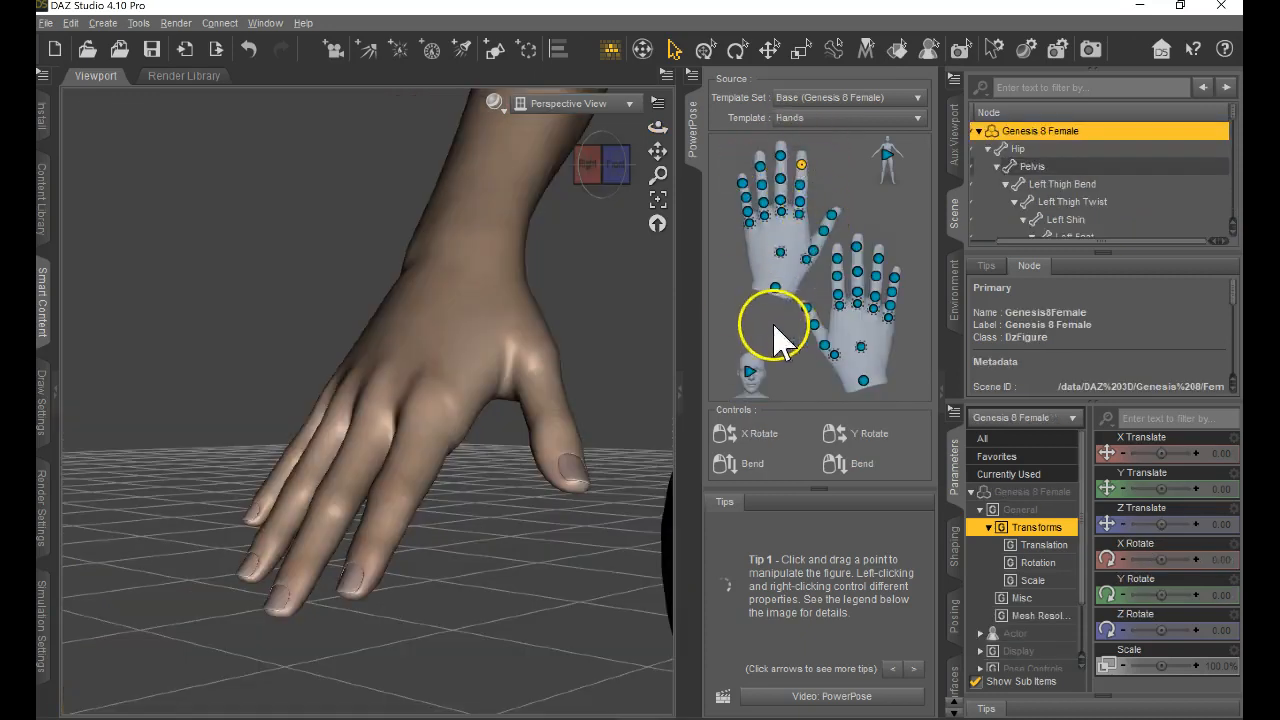
With the Hands template, bend Left Mid 2 to about -22.23 and Right Pinky 3 to about 3.30.
left_click(779, 160)
left_click_drag(779, 181, 808, 200)
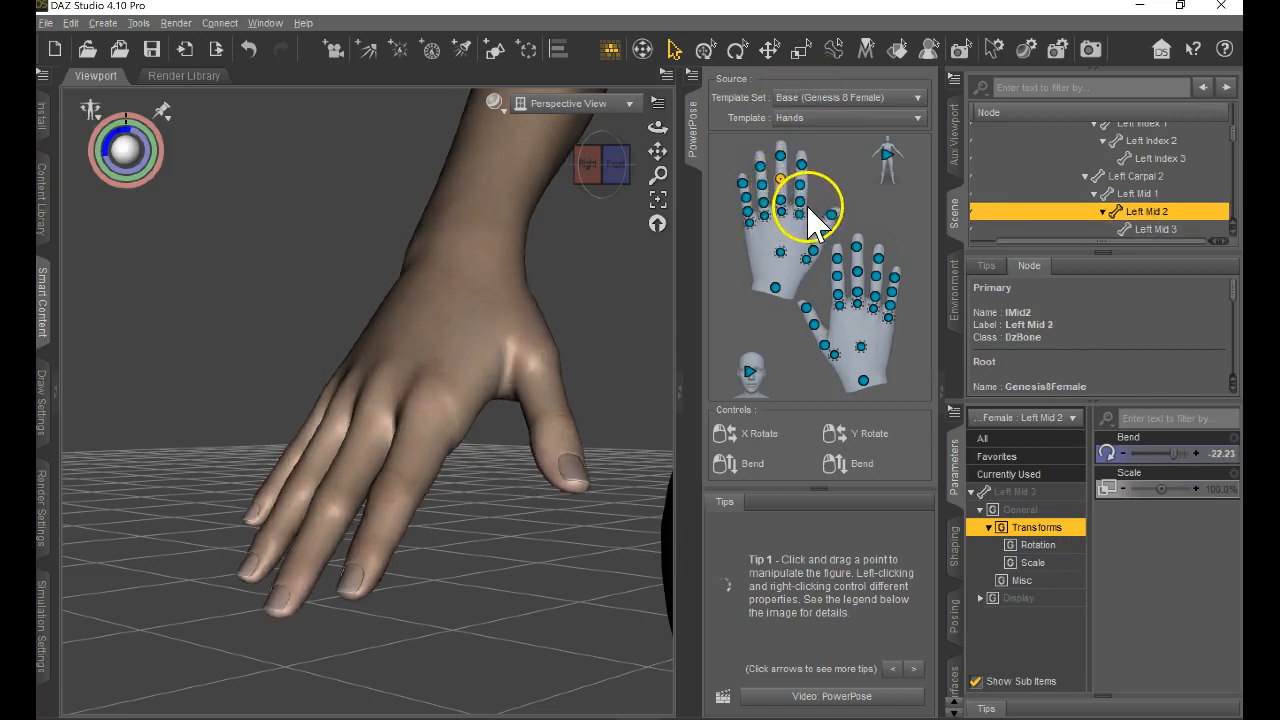
left_click_drag(858, 248, 882, 306)
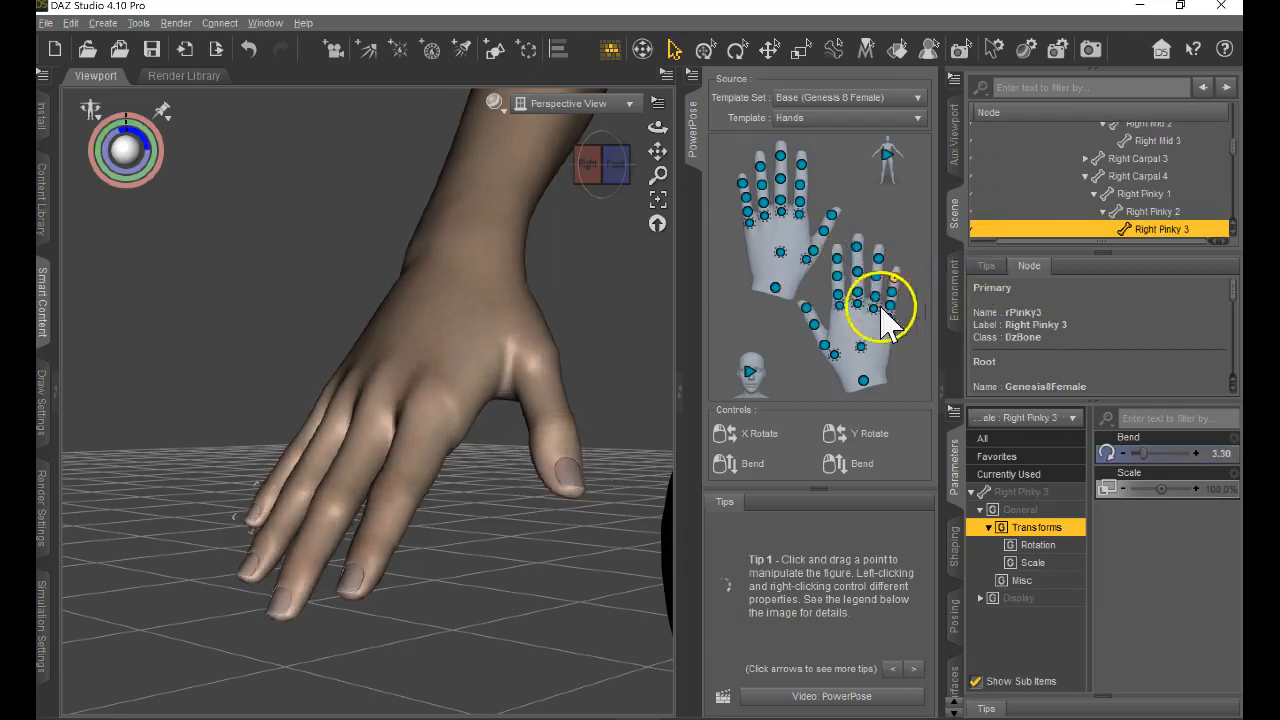
Curl the right hand's fingers with Grasp, and pose the Right Hand bone with Twist 10, Side-Side -30 and Bend 70.
left_click_drag(858, 351, 889, 446)
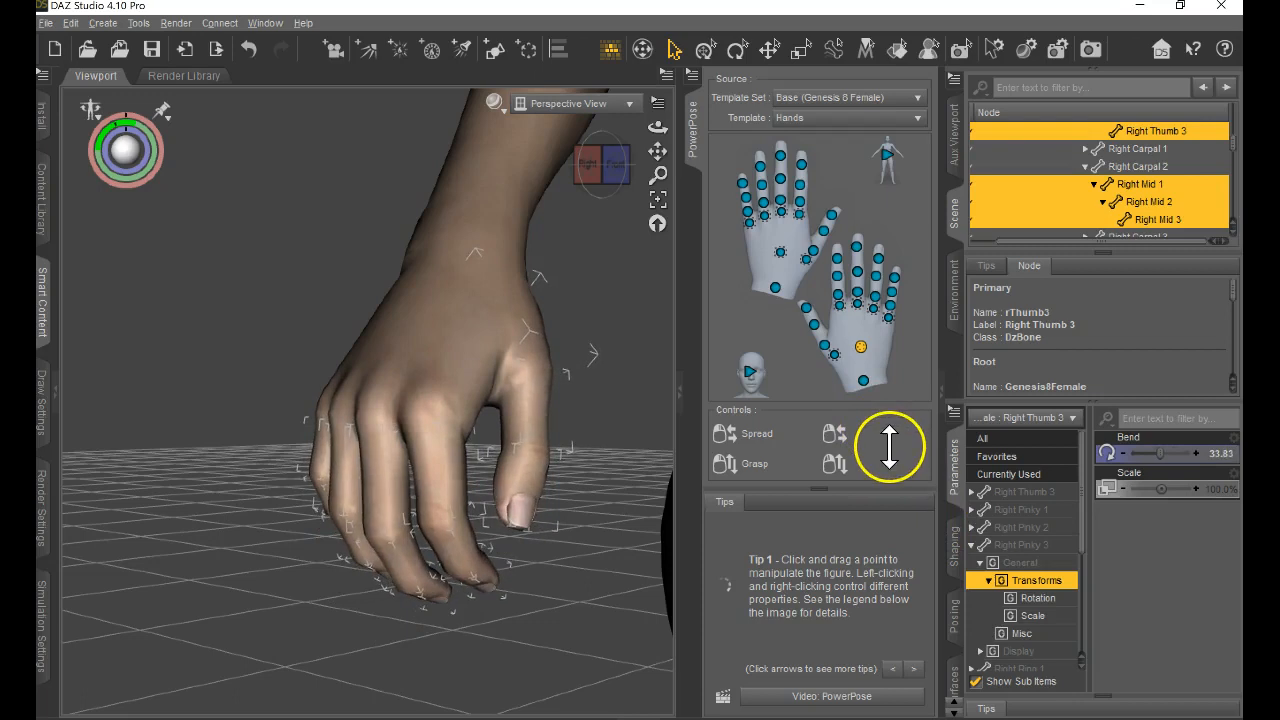
left_click_drag(863, 380, 683, 417)
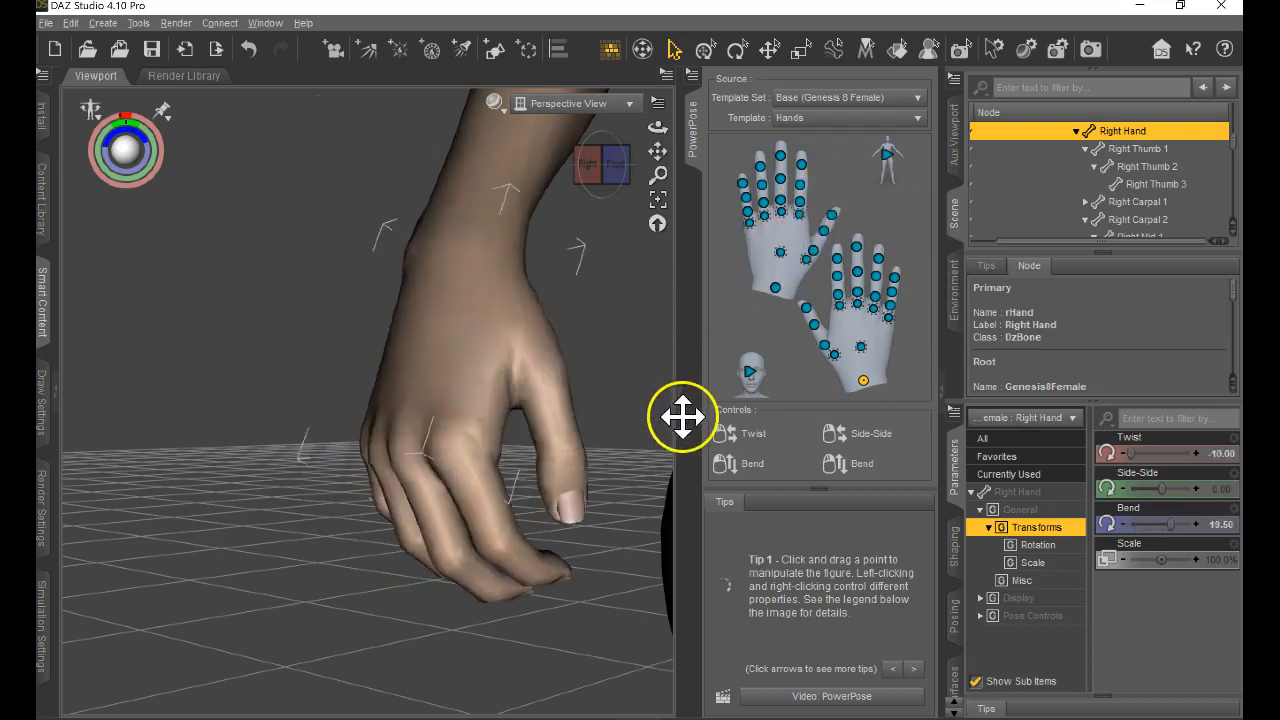
left_click_drag(131, 158, 131, 157)
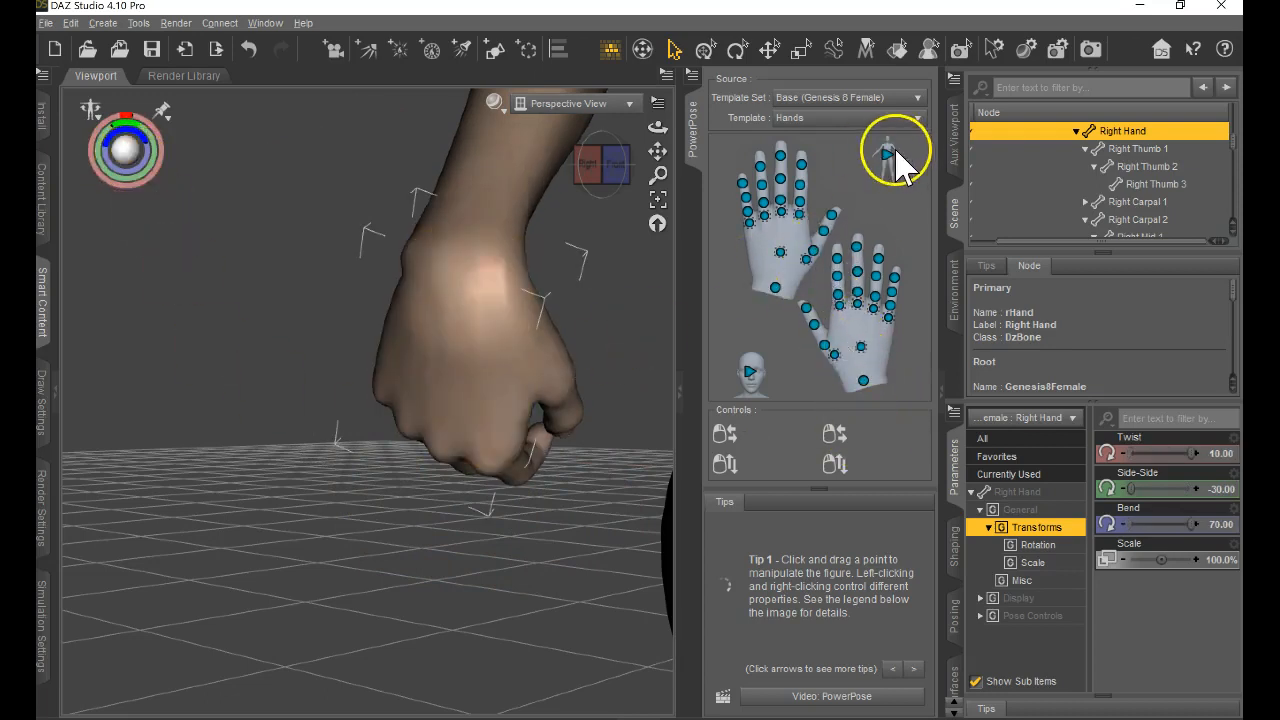
Return PowerPose to the Body template, show the whole figure and dock the PowerPose pane with the Scene and Environment panes.
left_click(888, 155)
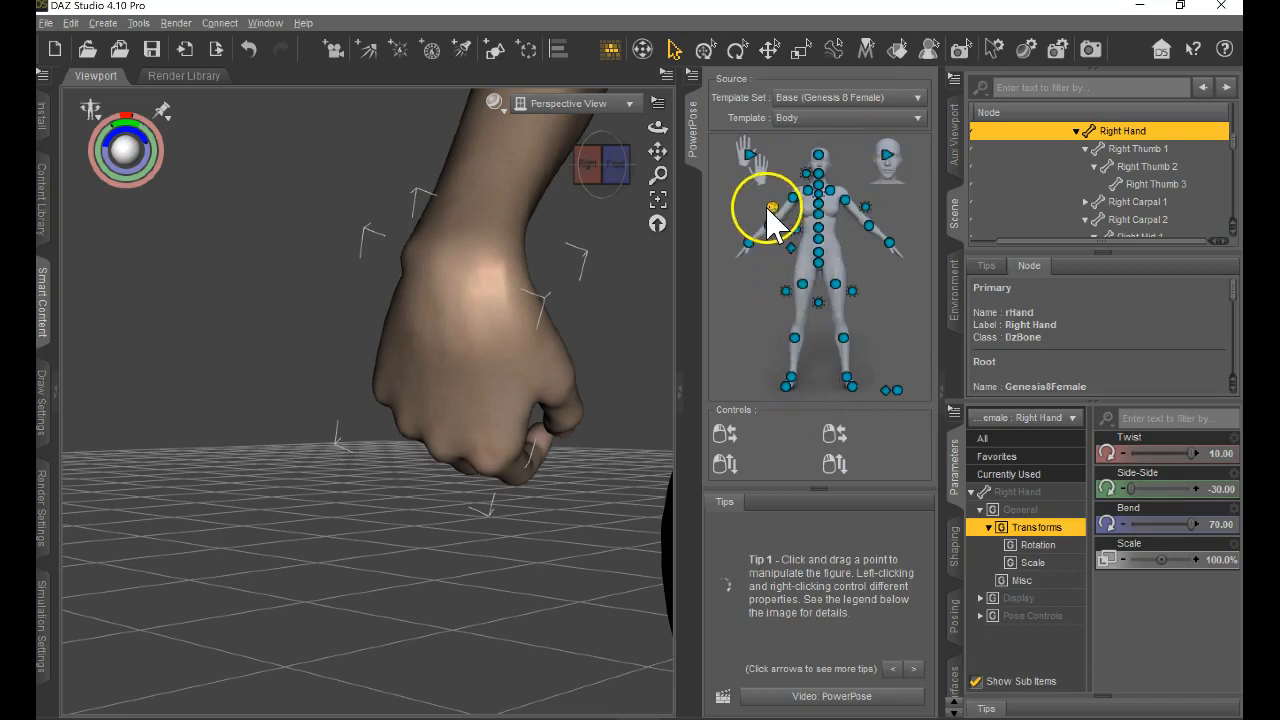
scroll(525, 450, "down", 5)
scroll(506, 450, "down", 5)
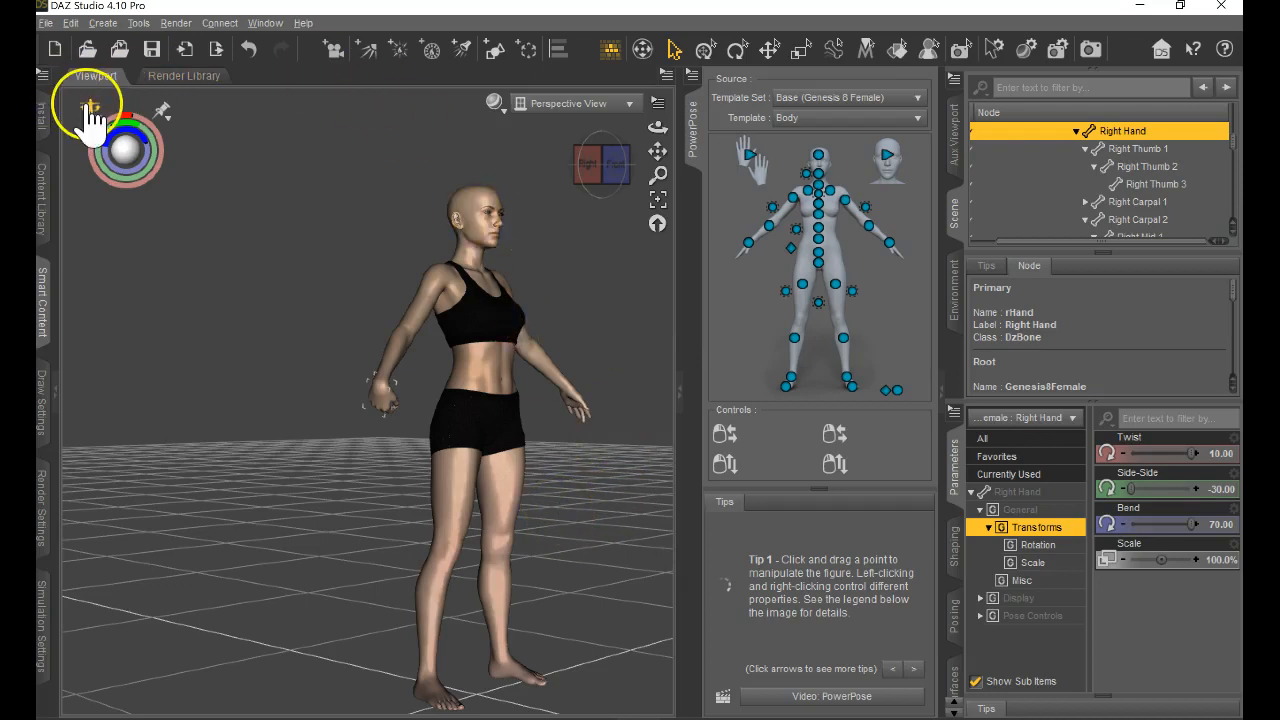
left_click_drag(691, 138, 960, 360)
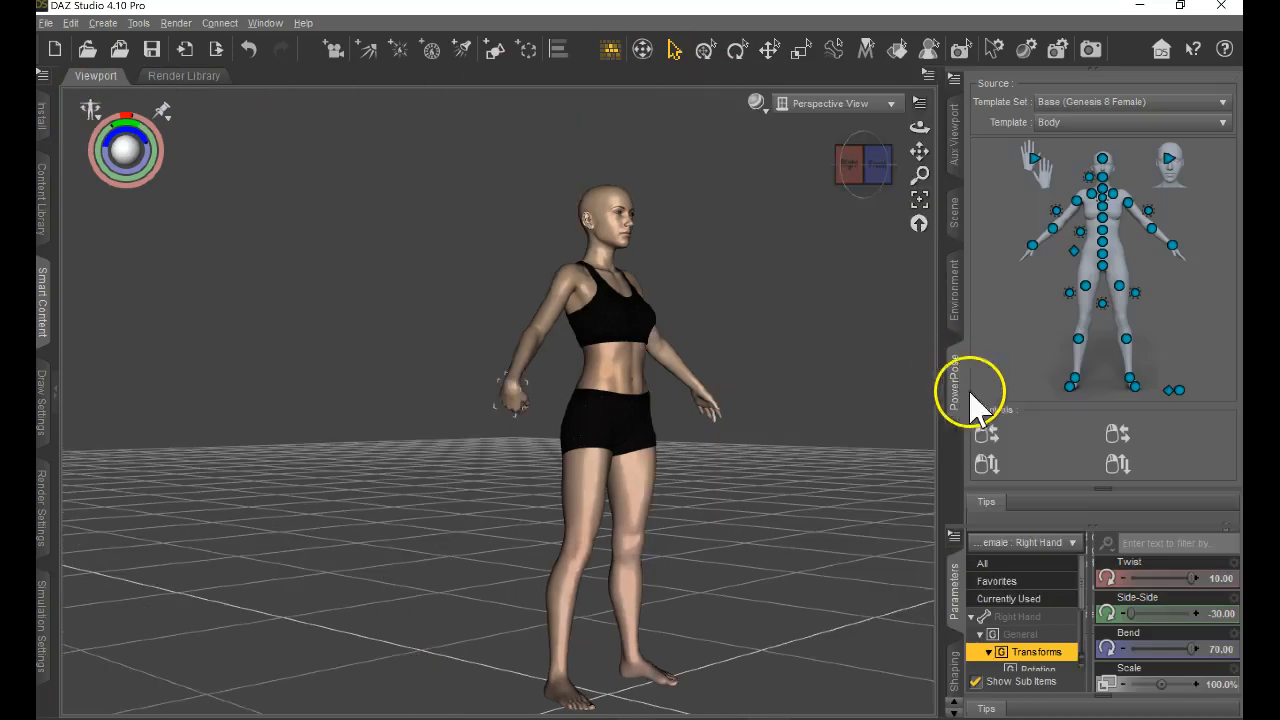
Show the figure's bone hierarchy in the Scene pane and select the Left Thigh Bend bone.
left_click(966, 296)
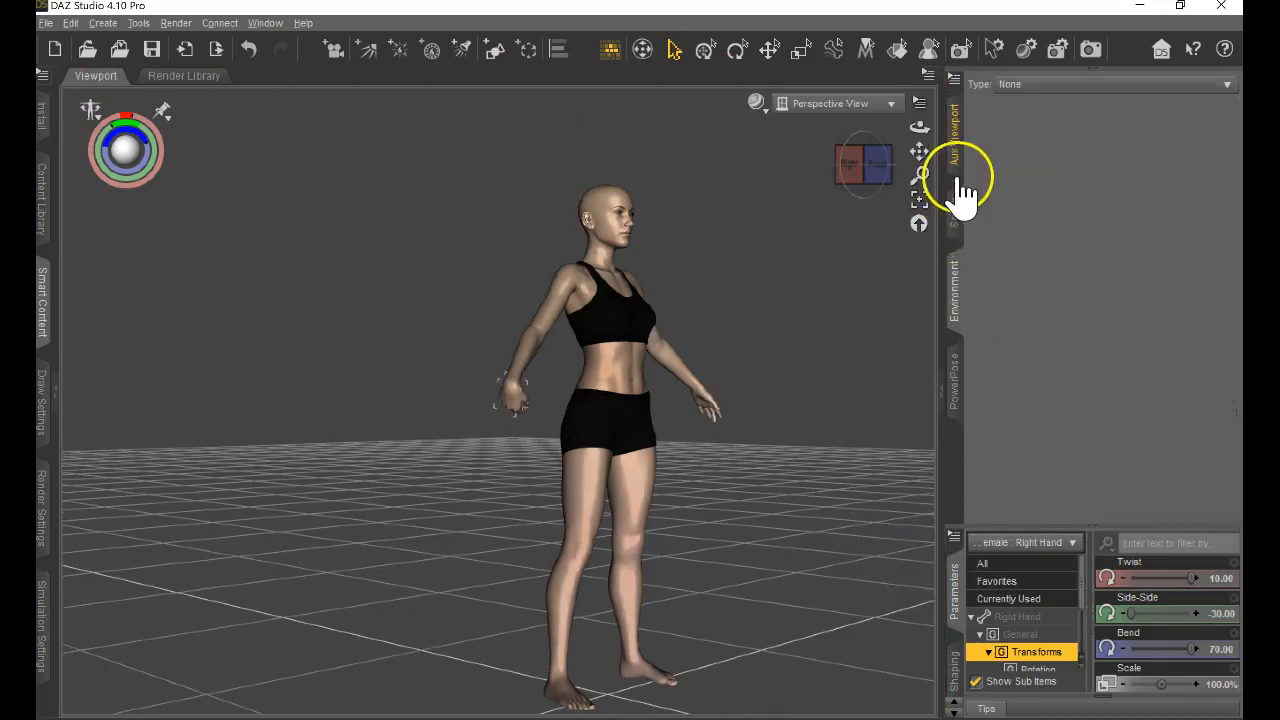
left_click(958, 200)
scroll(1145, 225, "up", 10)
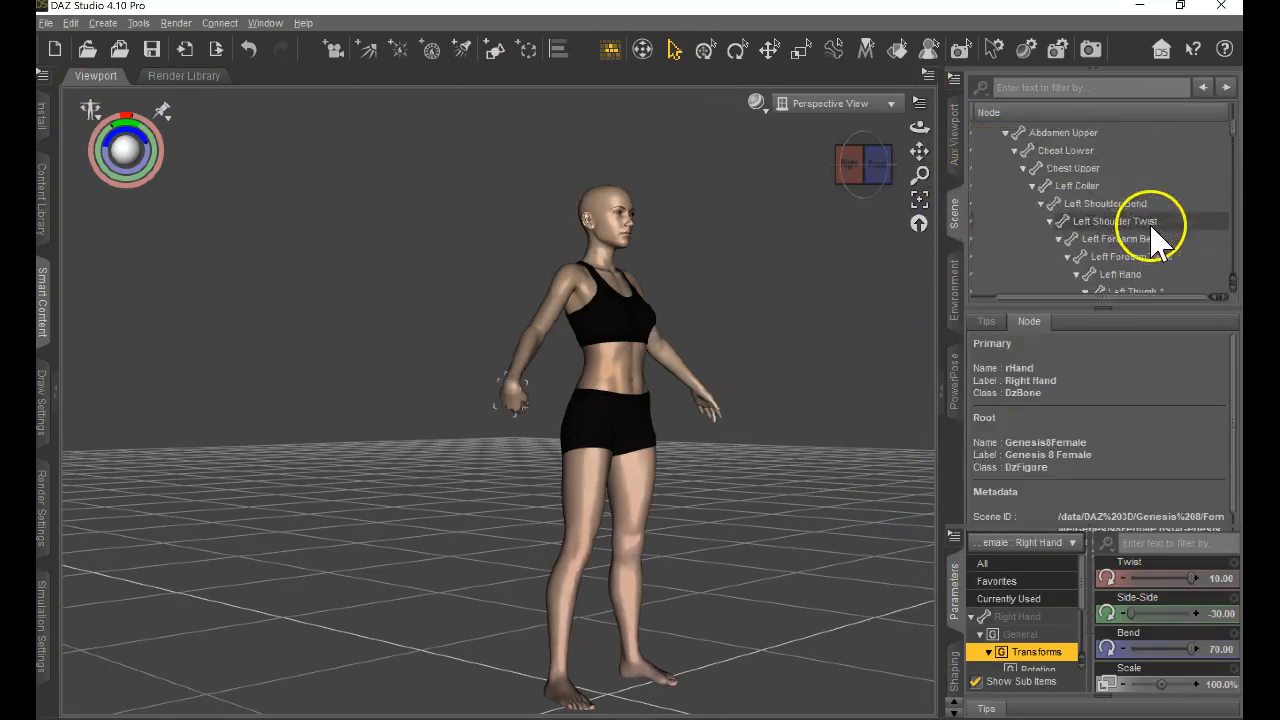
scroll(1150, 228, "up", 5)
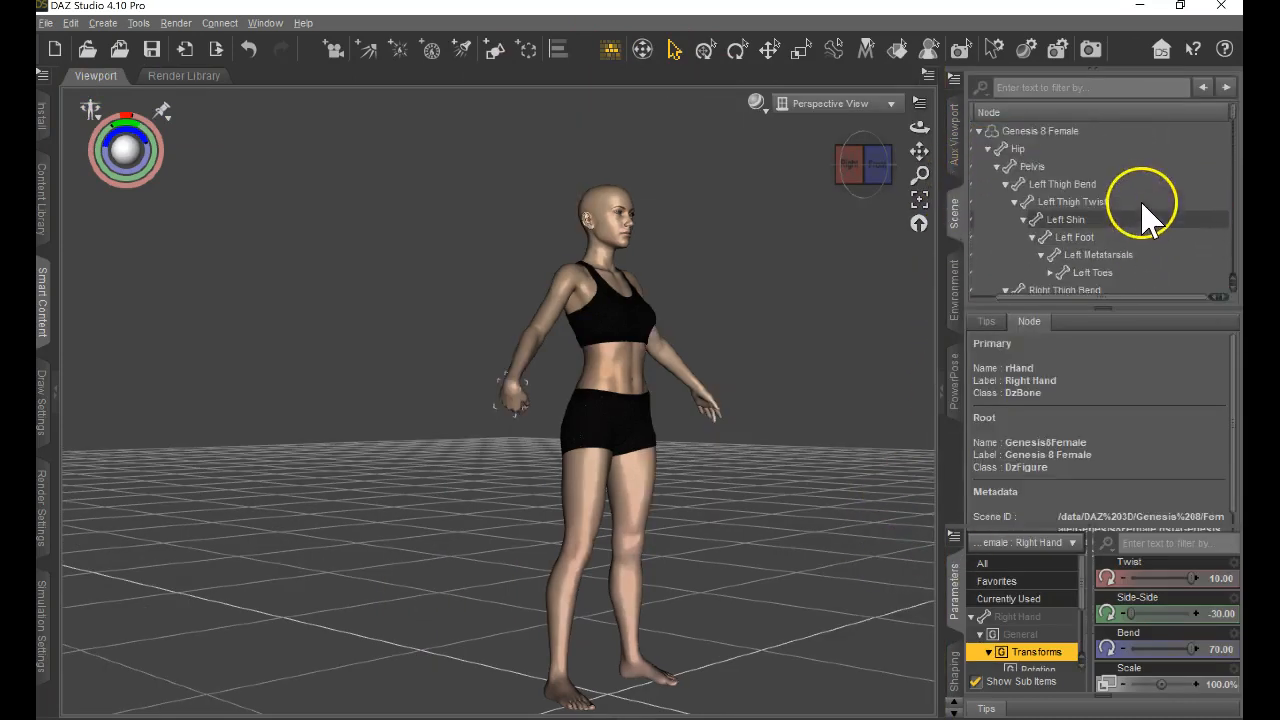
left_click(1068, 186)
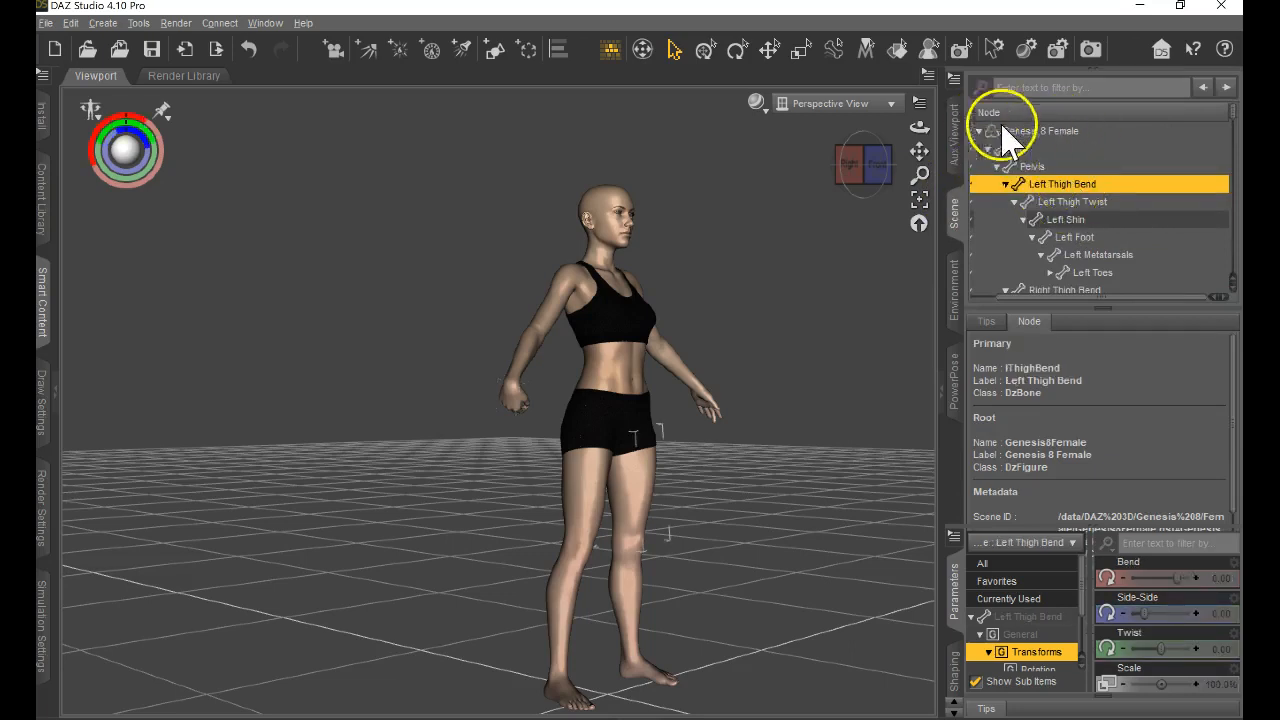
Browse the bone hierarchy down to the right hand's bones and select the Genesis 8 Female root node.
scroll(1100, 194, "down", 3)
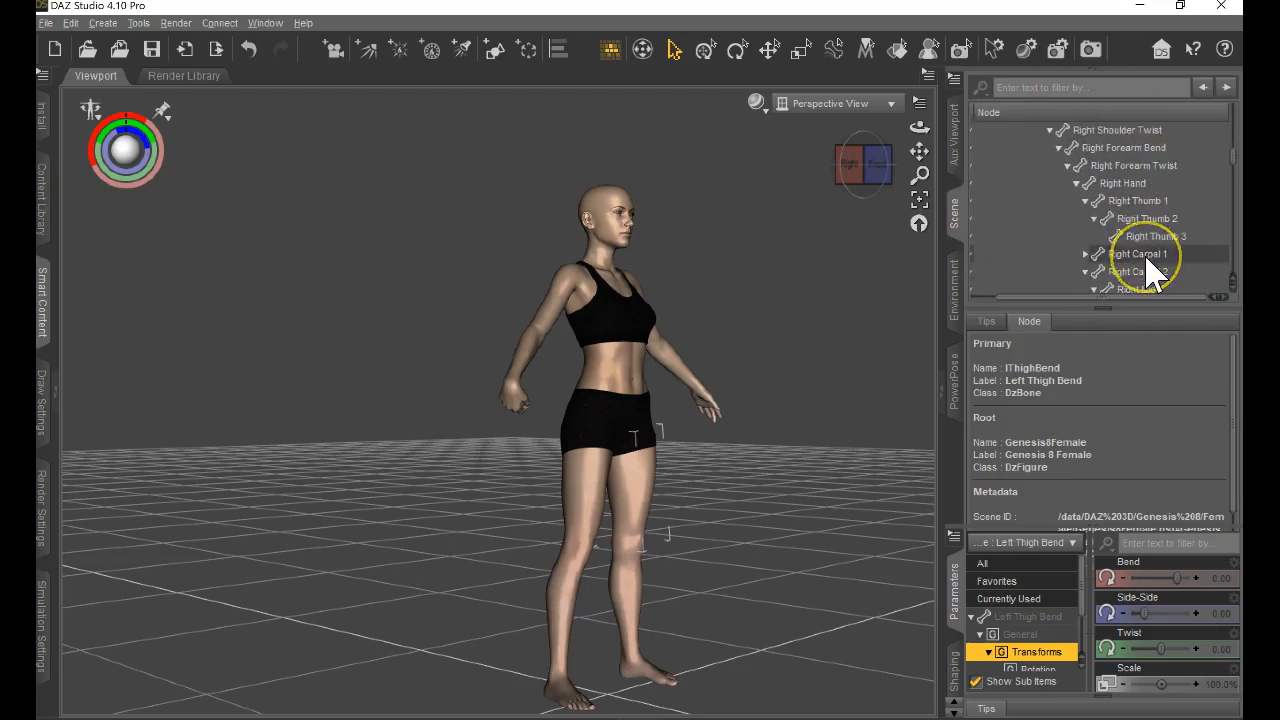
scroll(1155, 275, "down", 2)
scroll(1122, 250, "down", 10)
scroll(1118, 240, "up", 15)
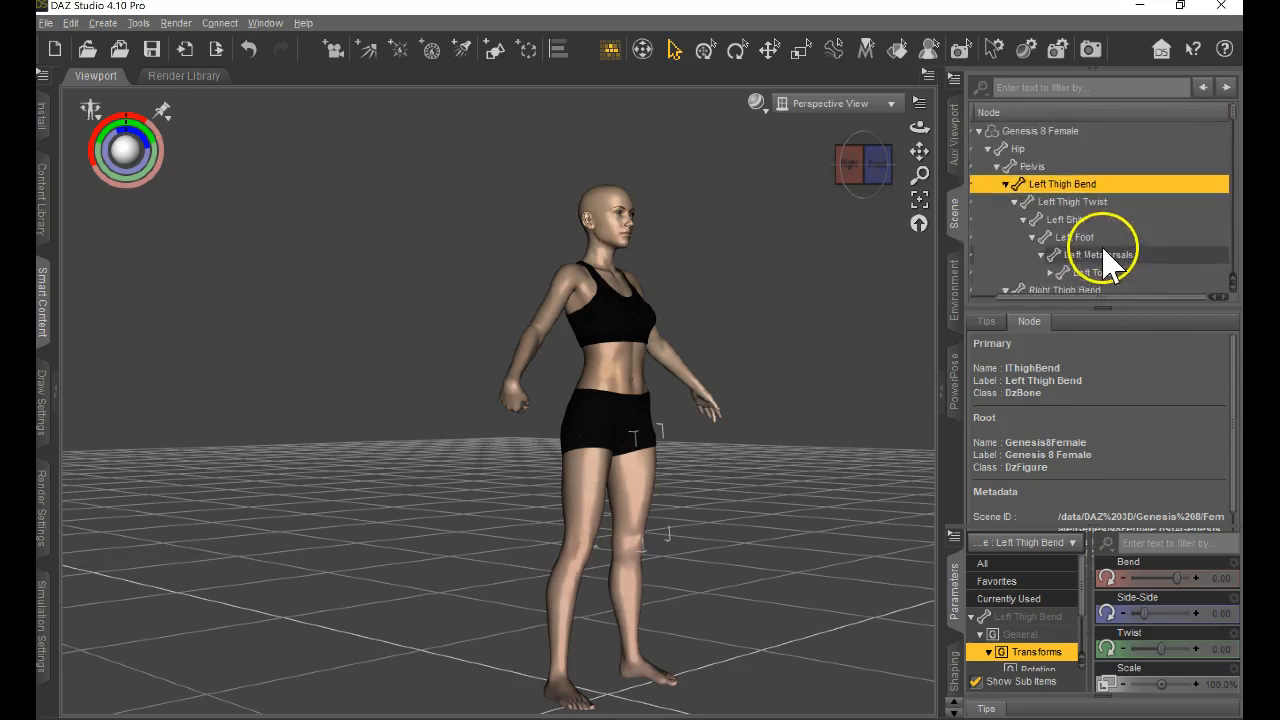
left_click(1052, 136)
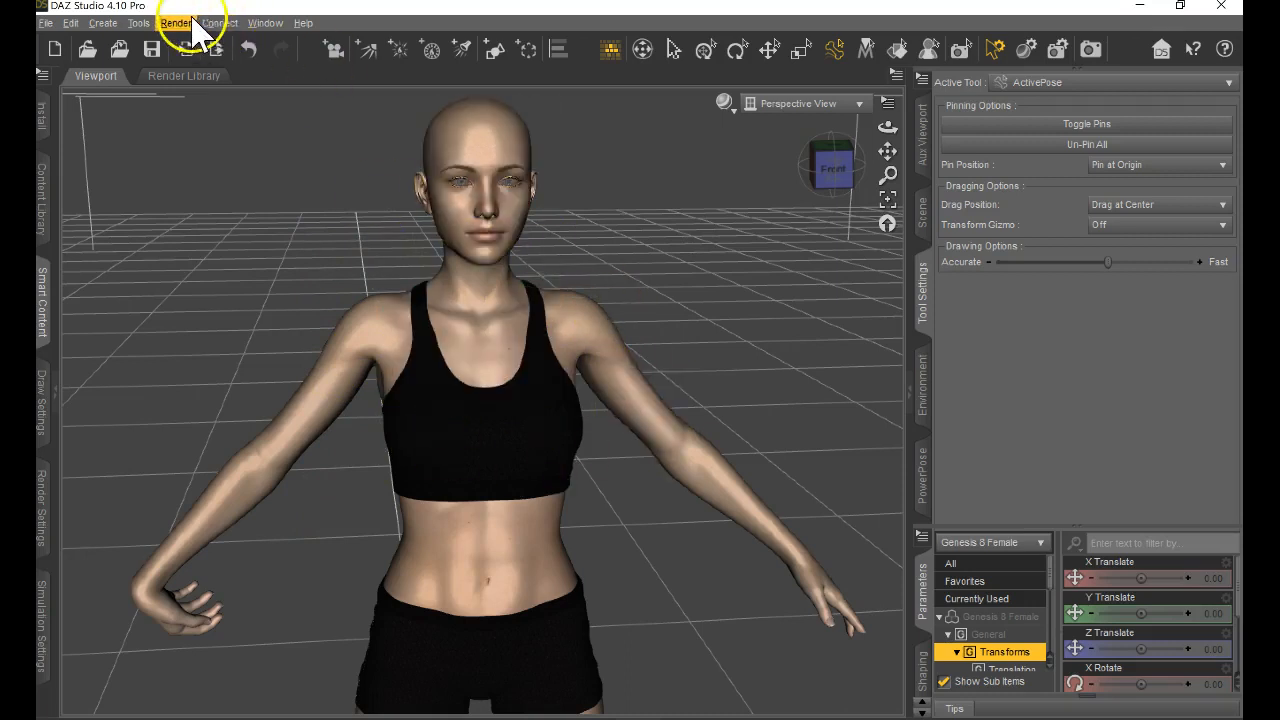
Examine the list of available panes, the Tool Settings pane with its ActivePose options, and the choice of active tools.
left_click(265, 23)
mouse_move(271, 44)
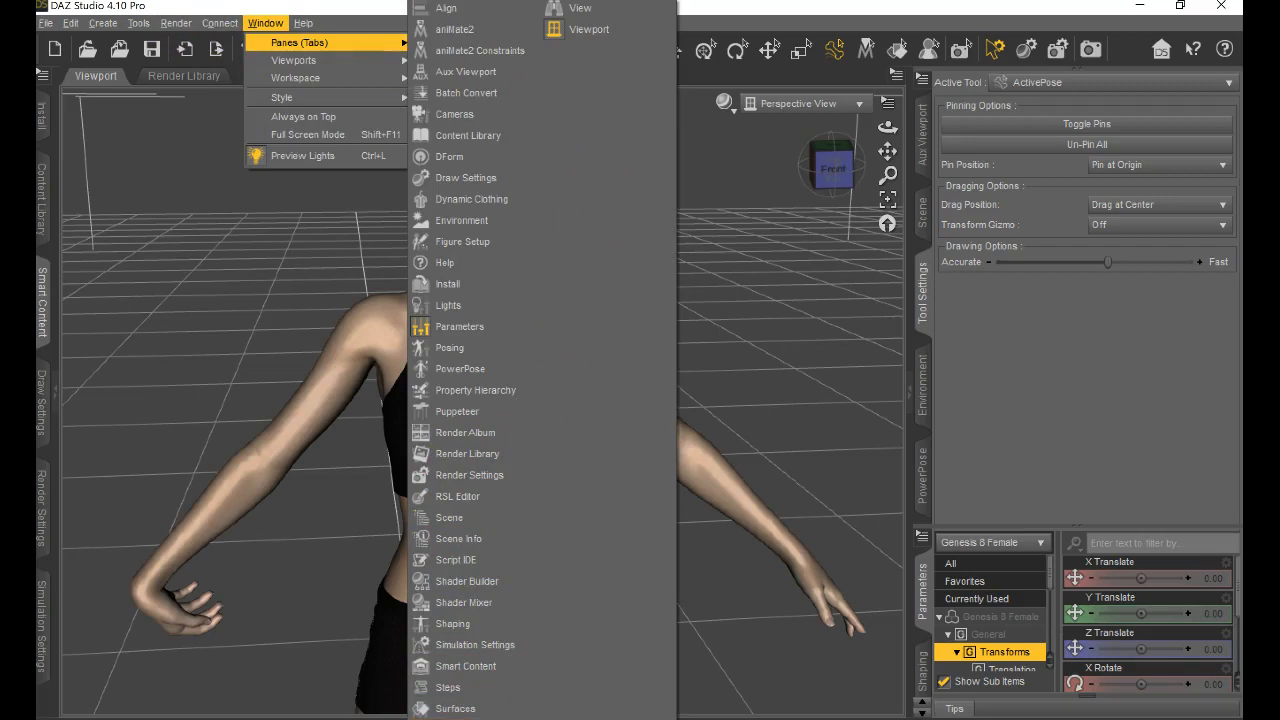
left_click(932, 312)
left_click(929, 309)
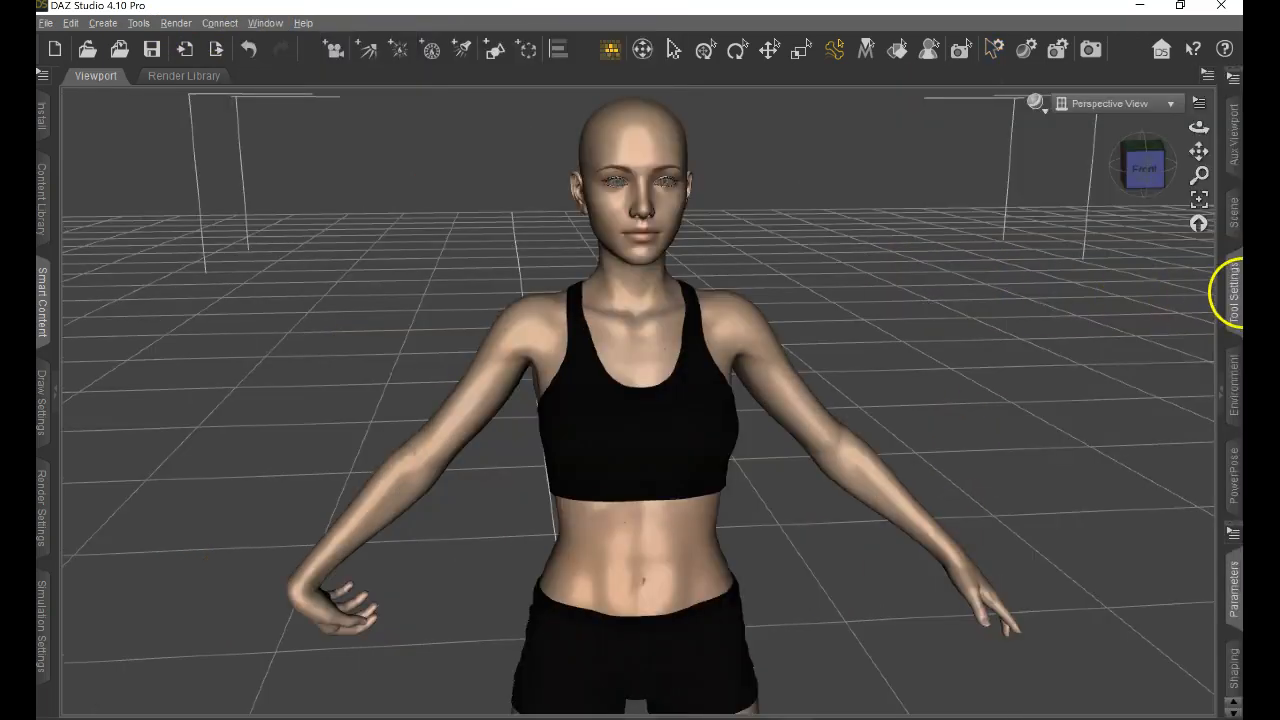
left_click(1236, 300)
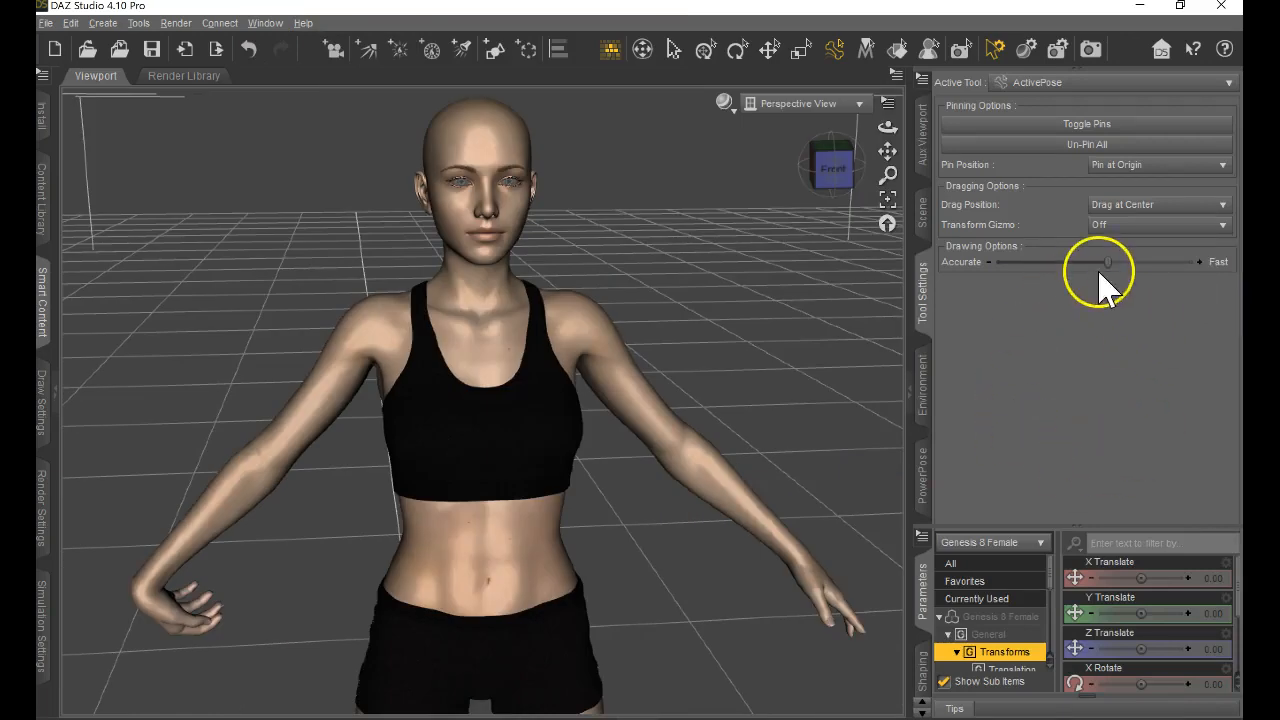
left_click(923, 222)
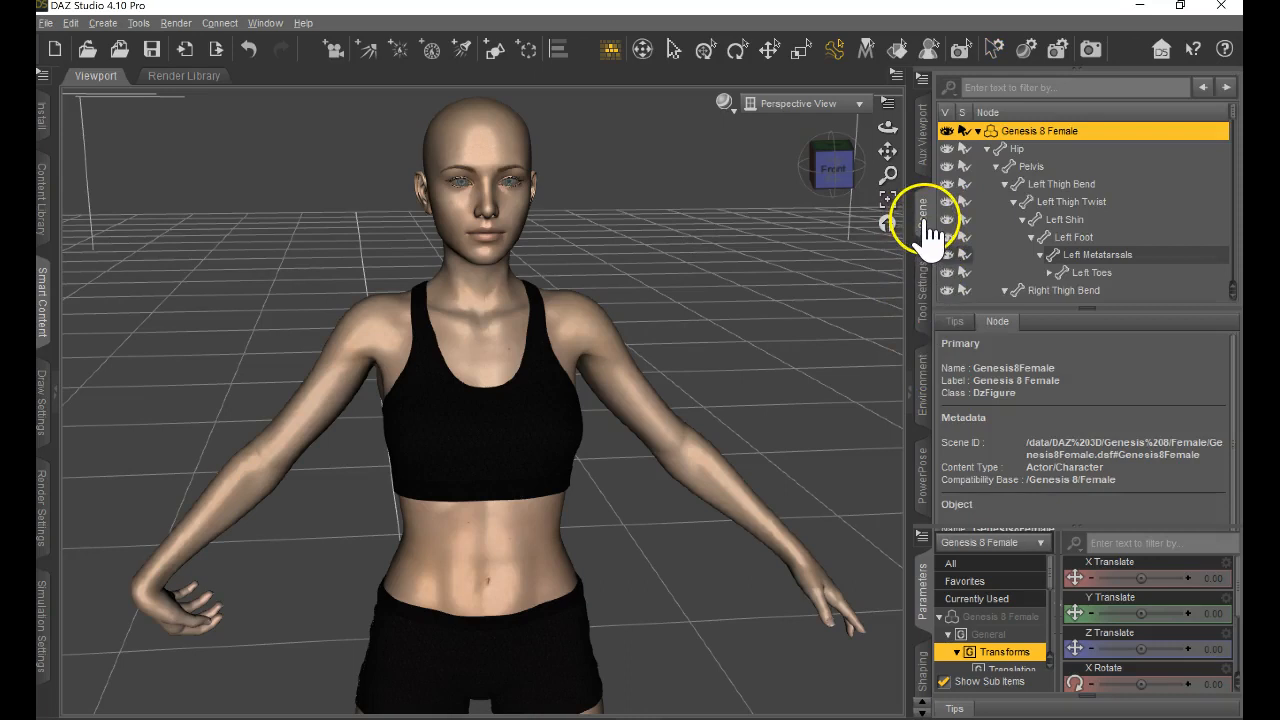
left_click(923, 295)
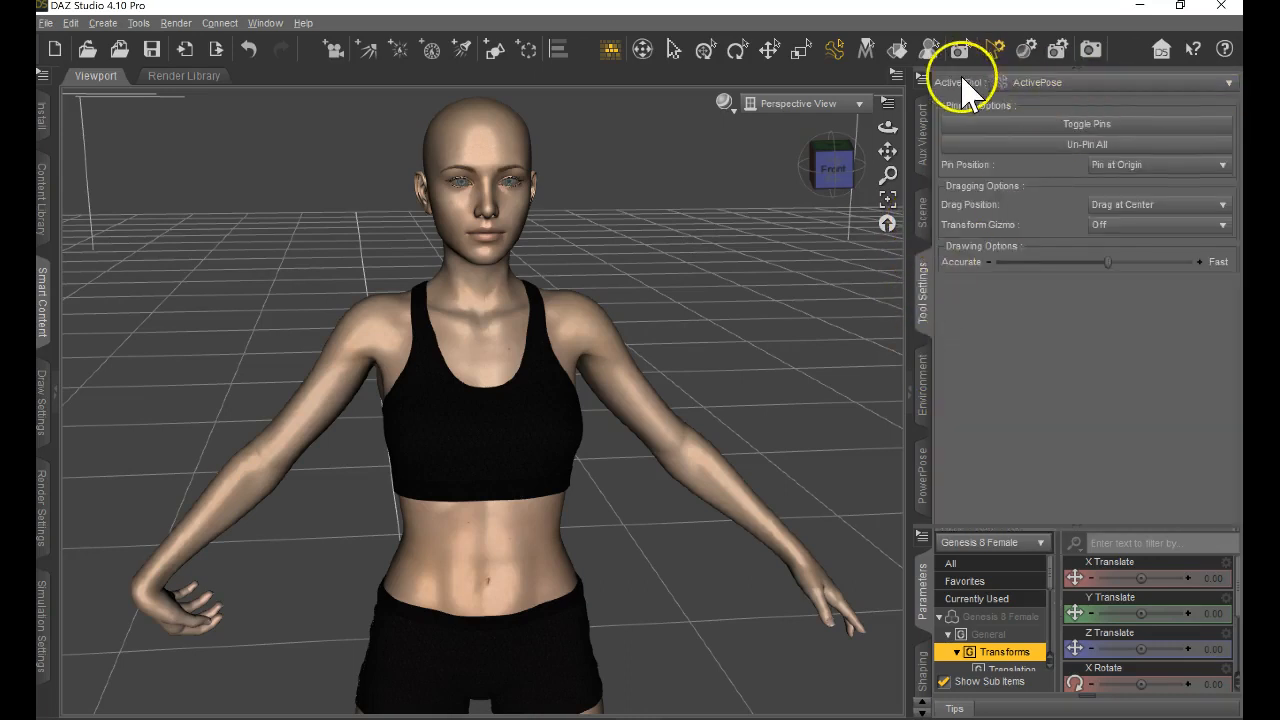
left_click(1071, 88)
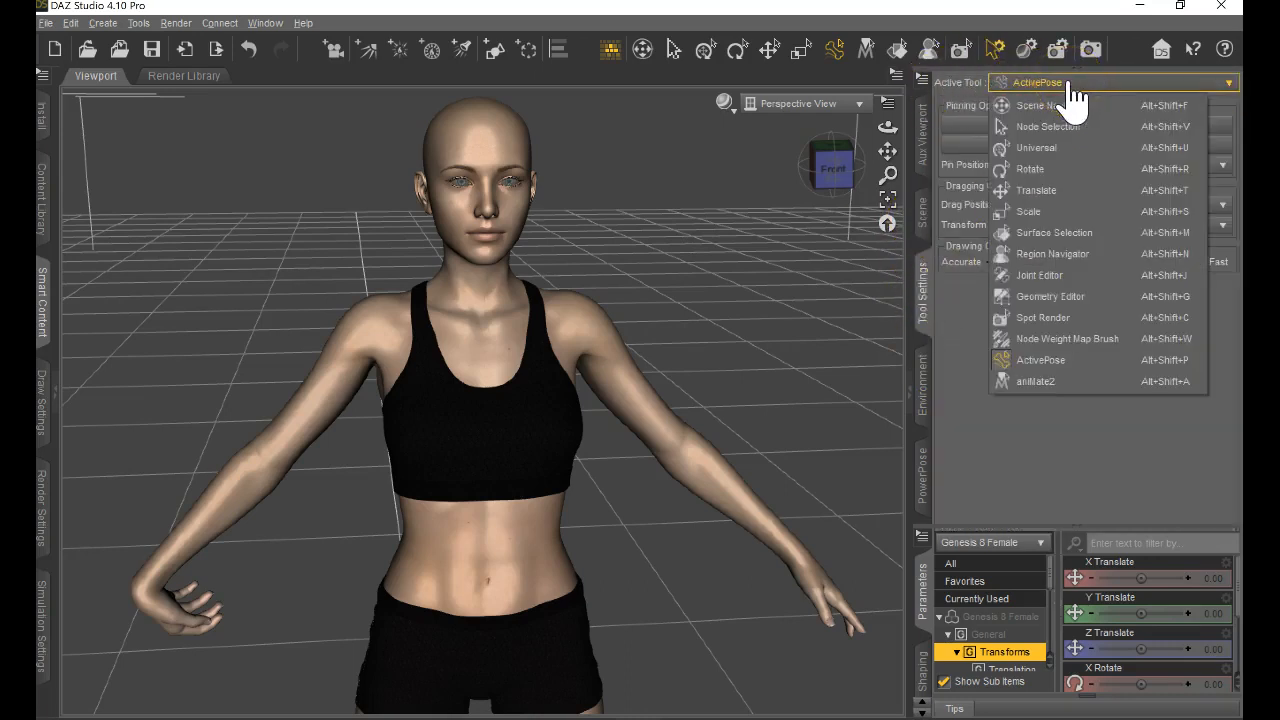
left_click(1071, 88)
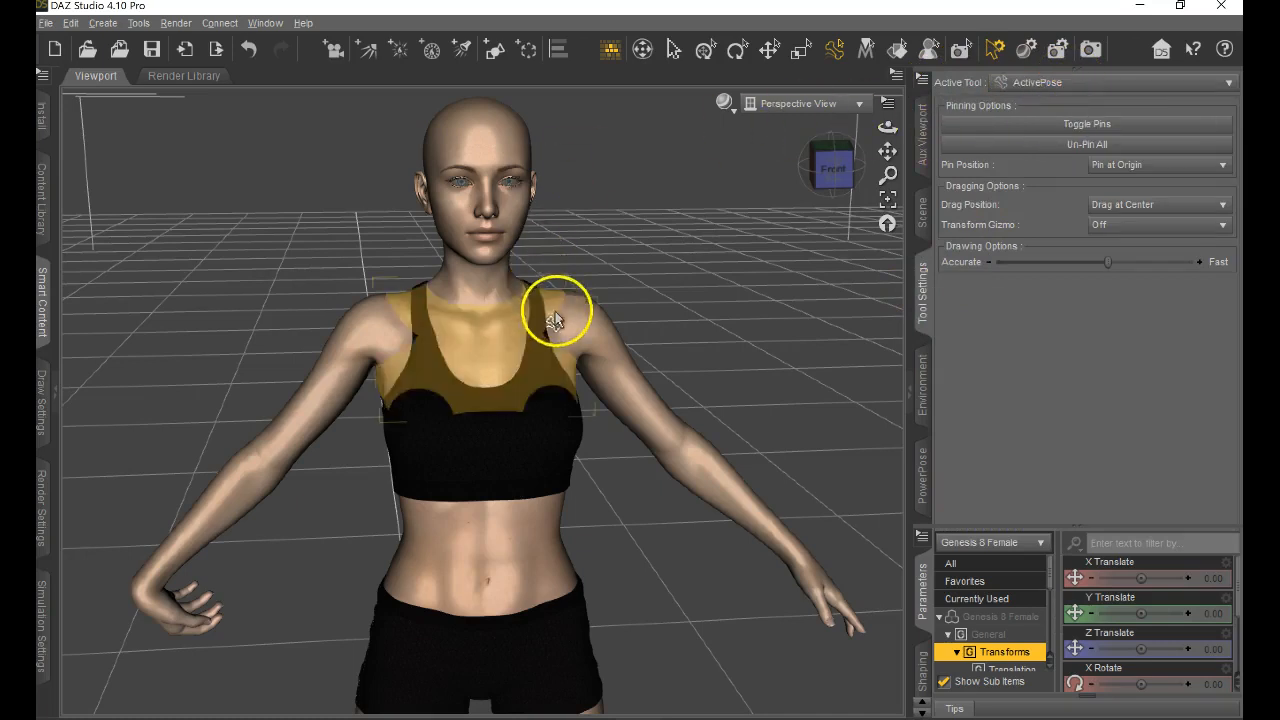
Pin the Left Collar using Pin at Both, and raise the left arm above the shoulder by moving its forearm with ActivePose.
left_click(576, 325)
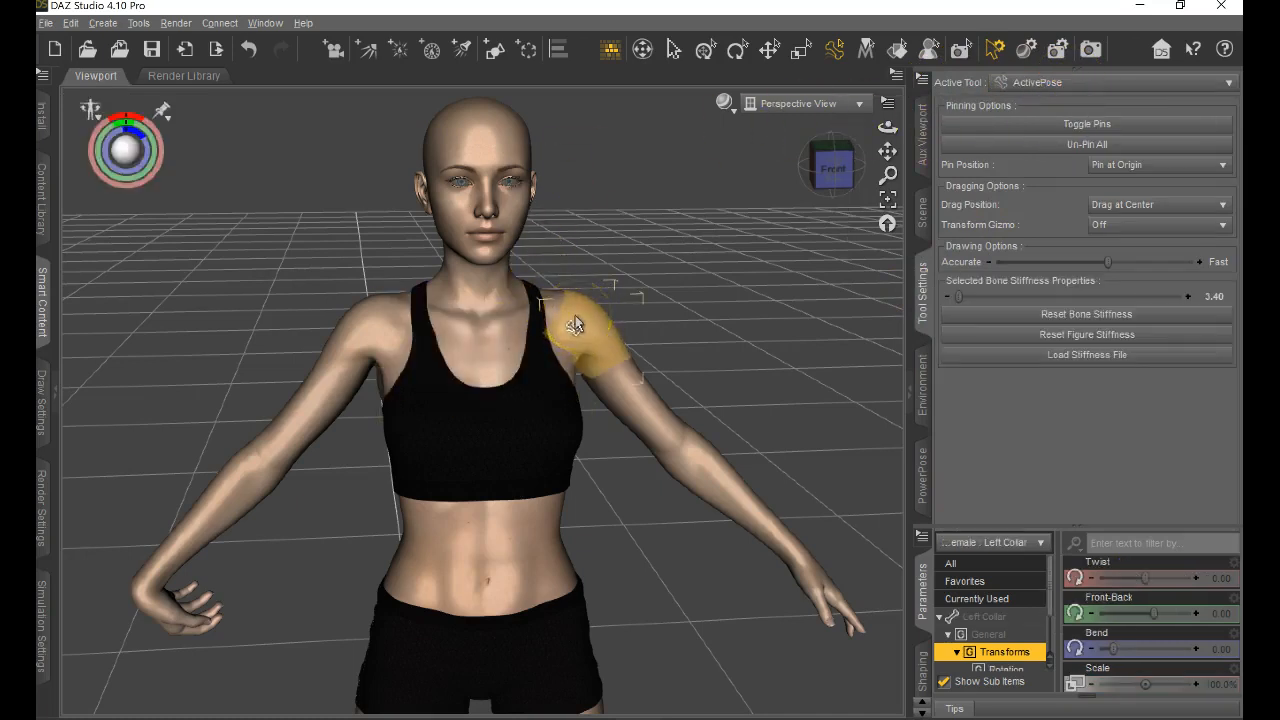
left_click(1101, 128)
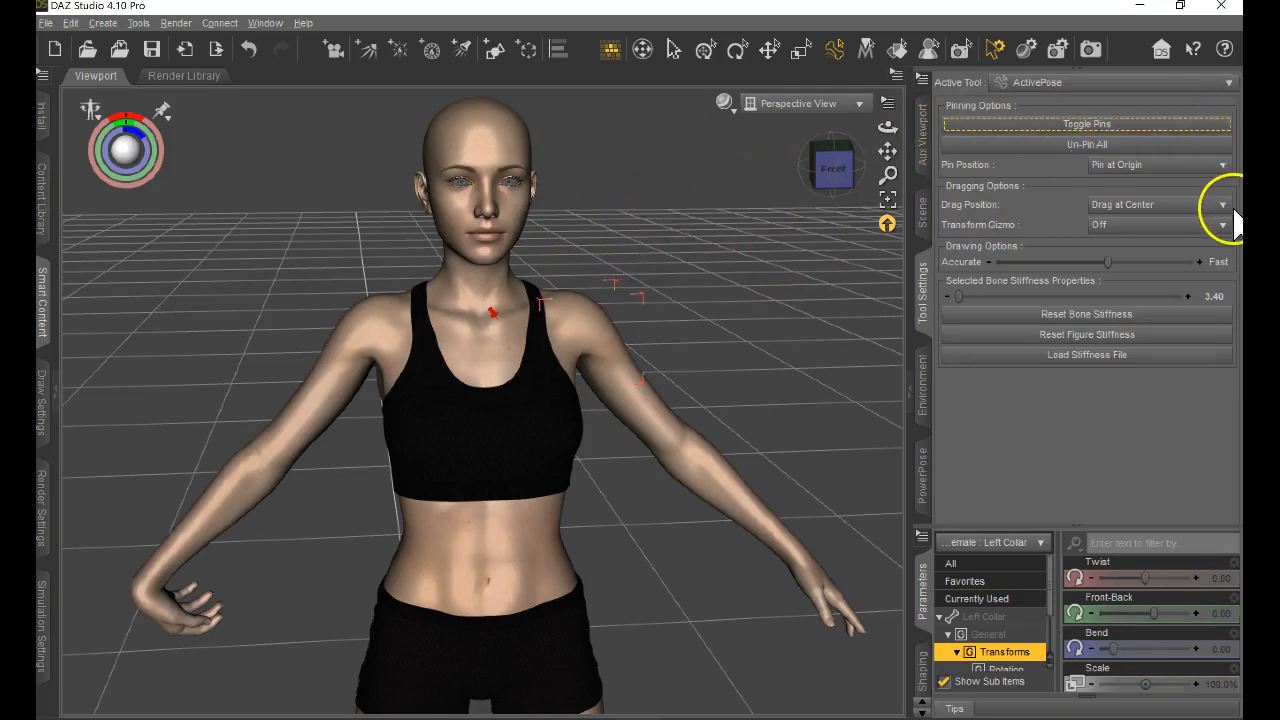
left_click(1222, 168)
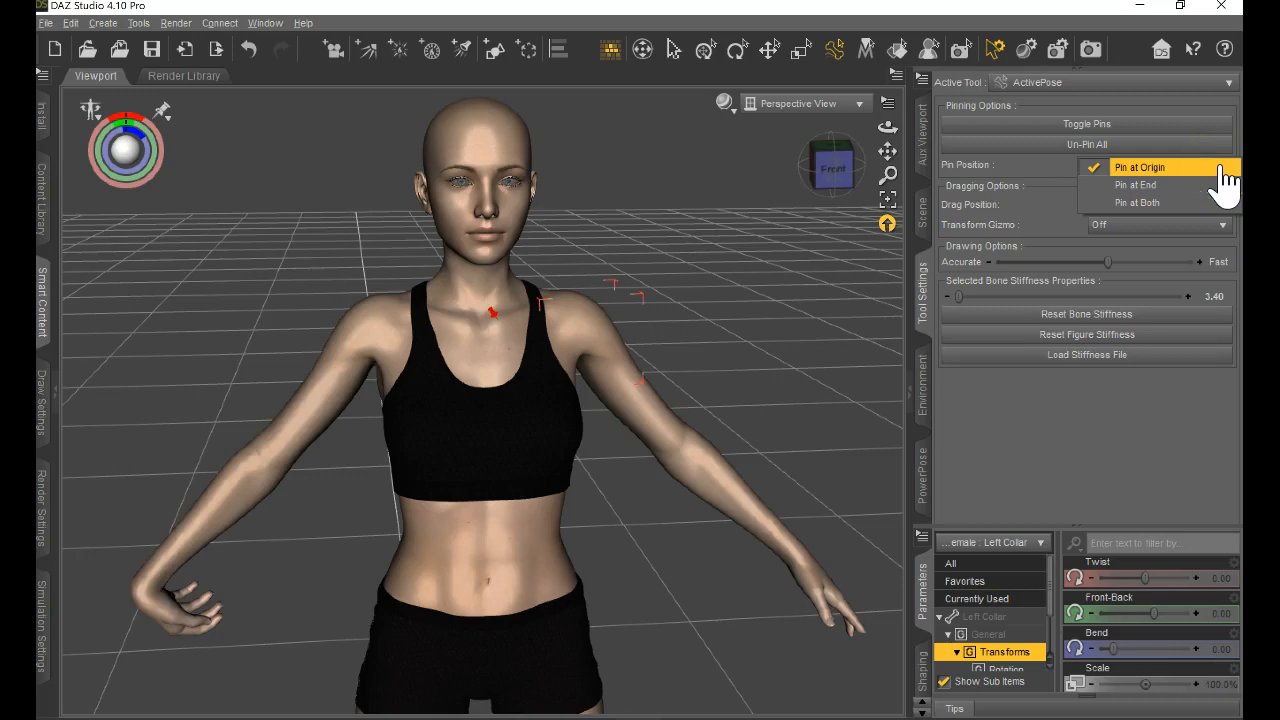
left_click(1185, 203)
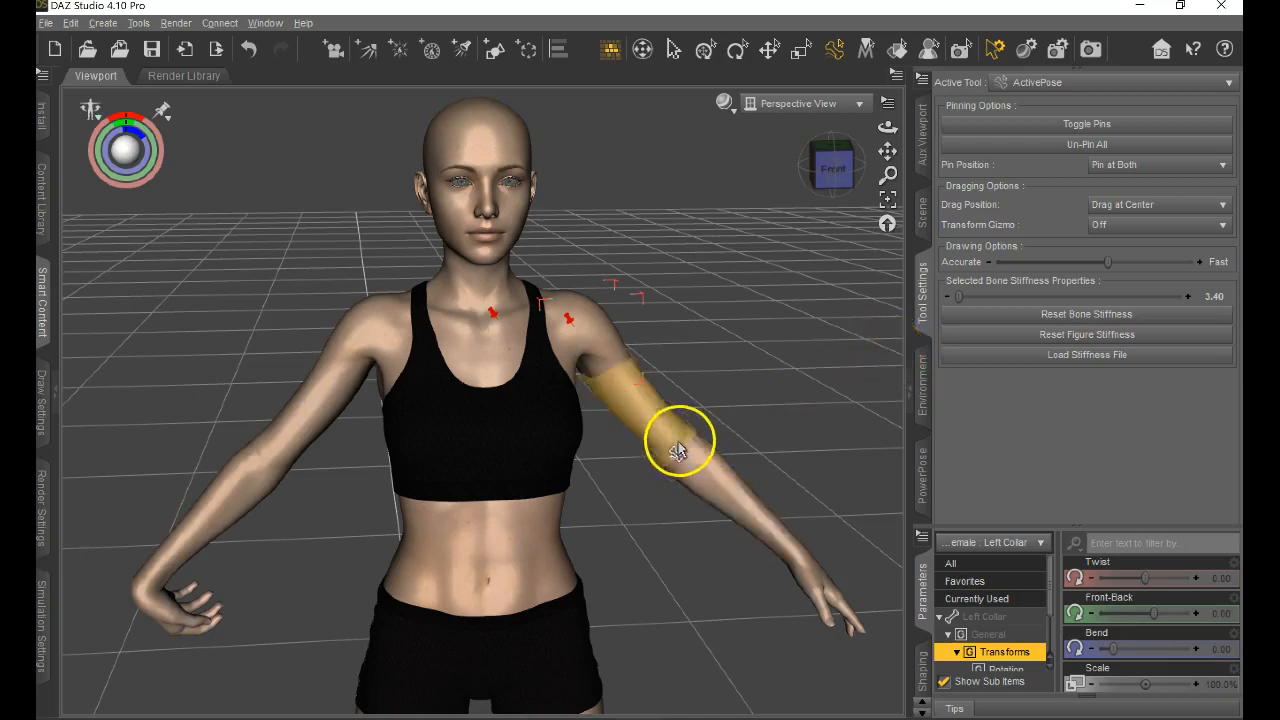
left_click_drag(708, 488, 866, 328)
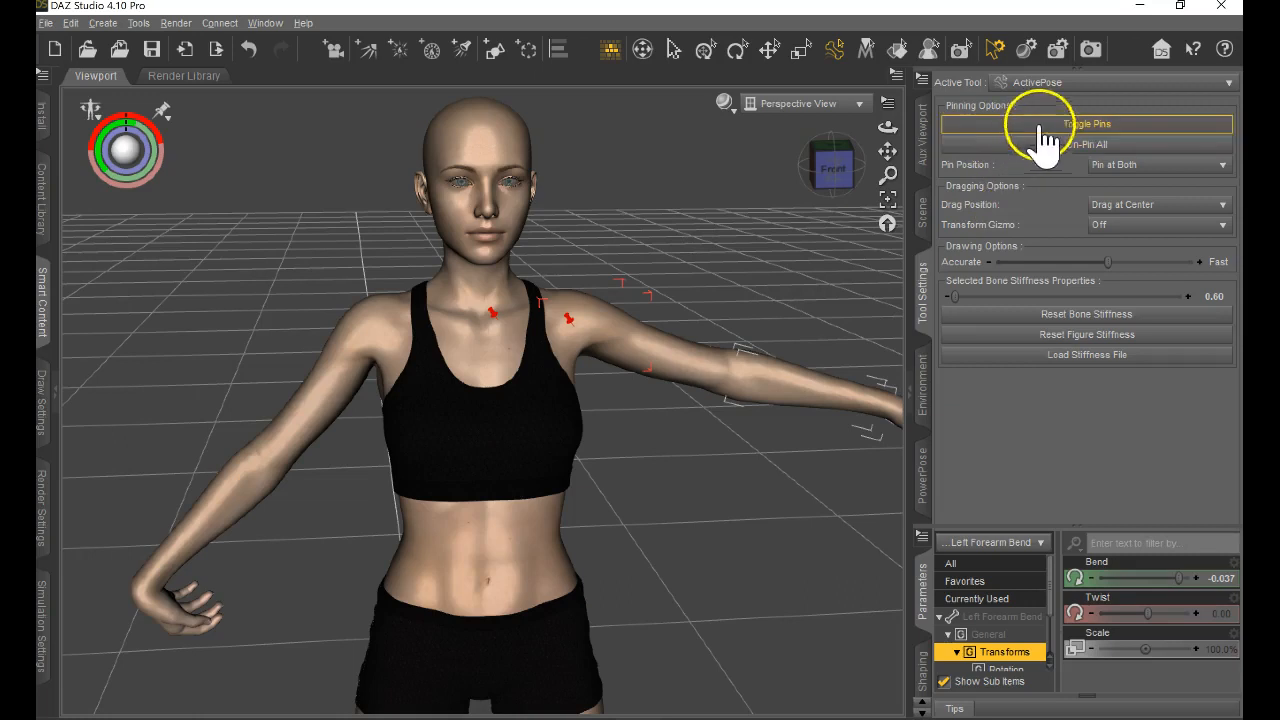
left_click_drag(778, 371, 703, 163)
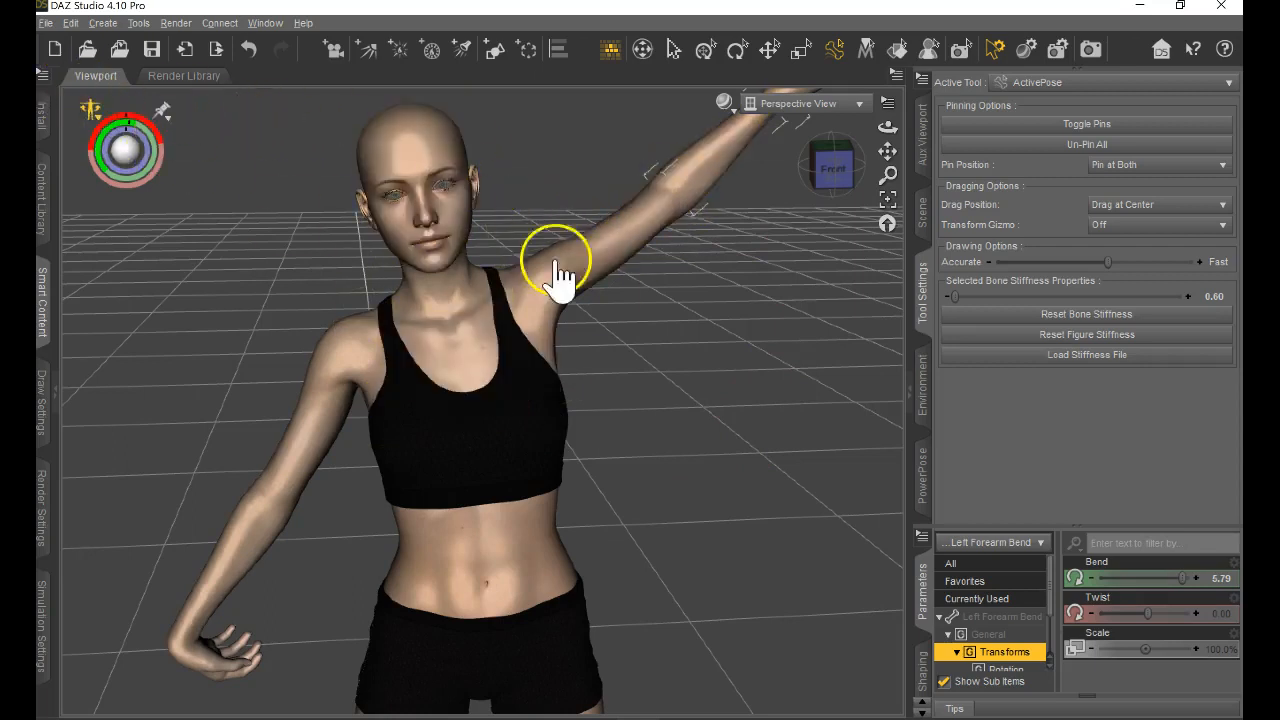
Restore the pose of the Left Shoulder Bend bone, followed by the pose of the whole figure.
left_click(86, 110)
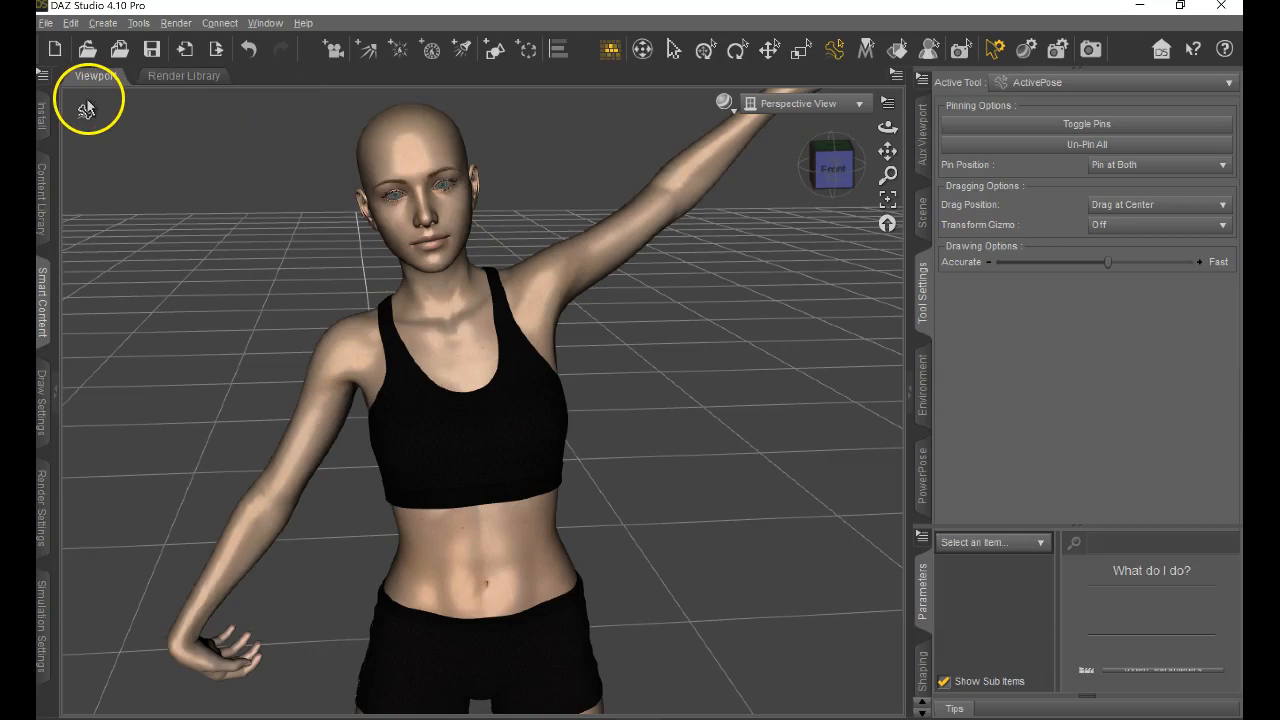
left_click(621, 238)
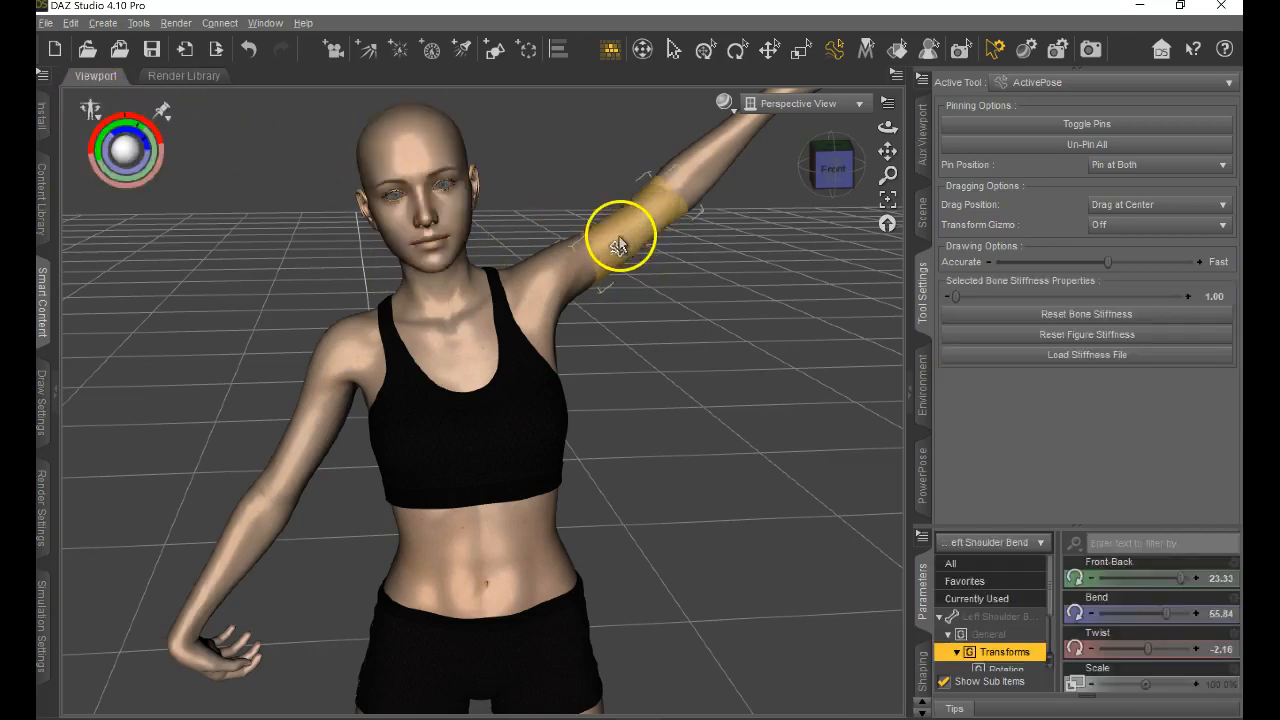
left_click(90, 110)
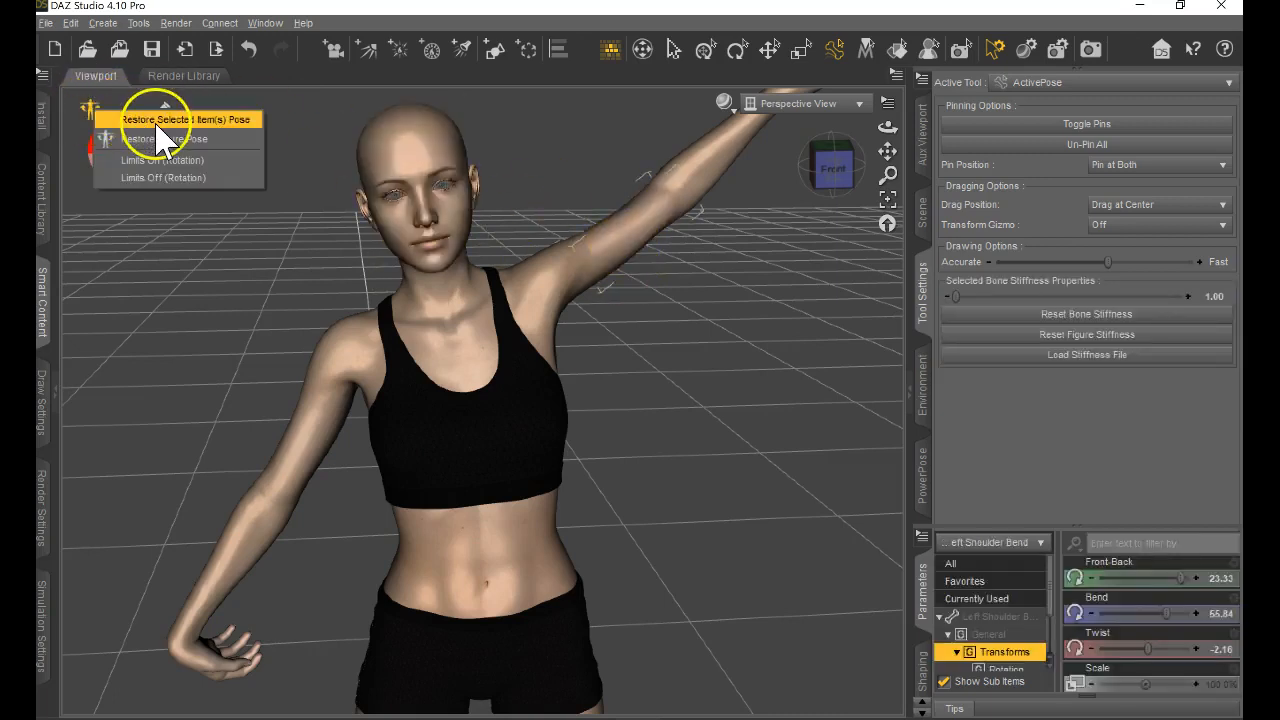
left_click(155, 116)
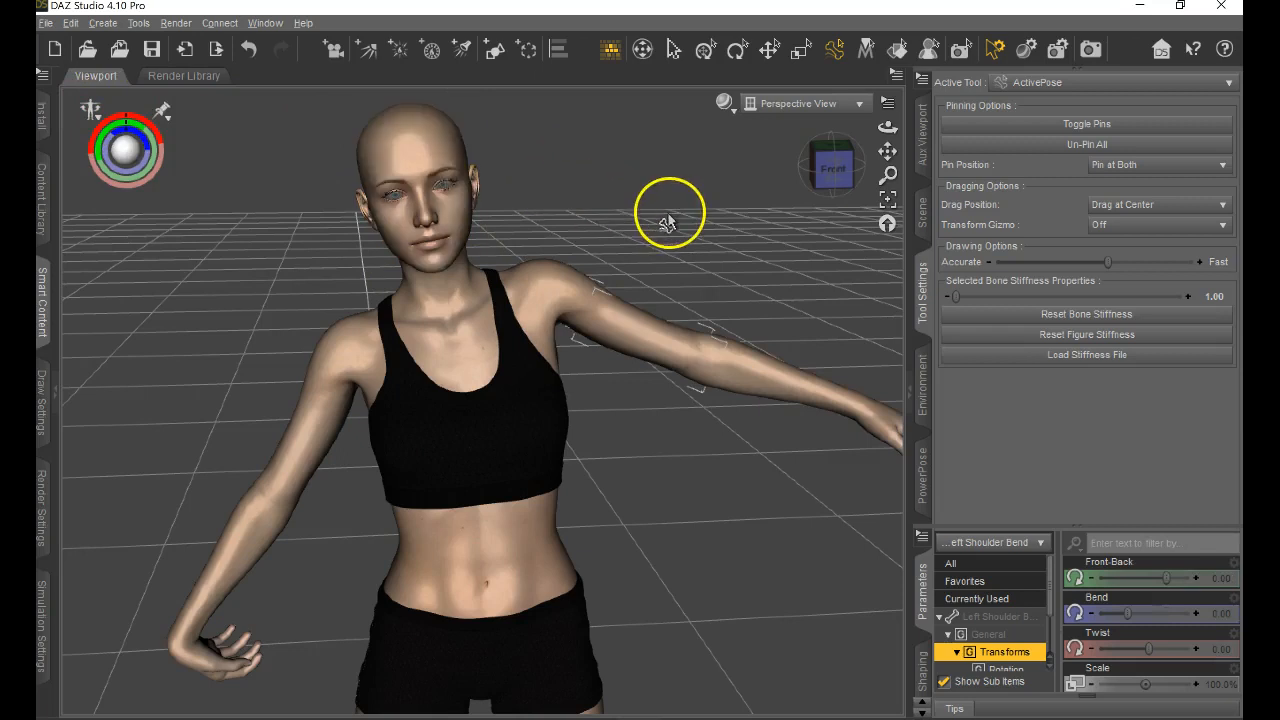
left_click(90, 110)
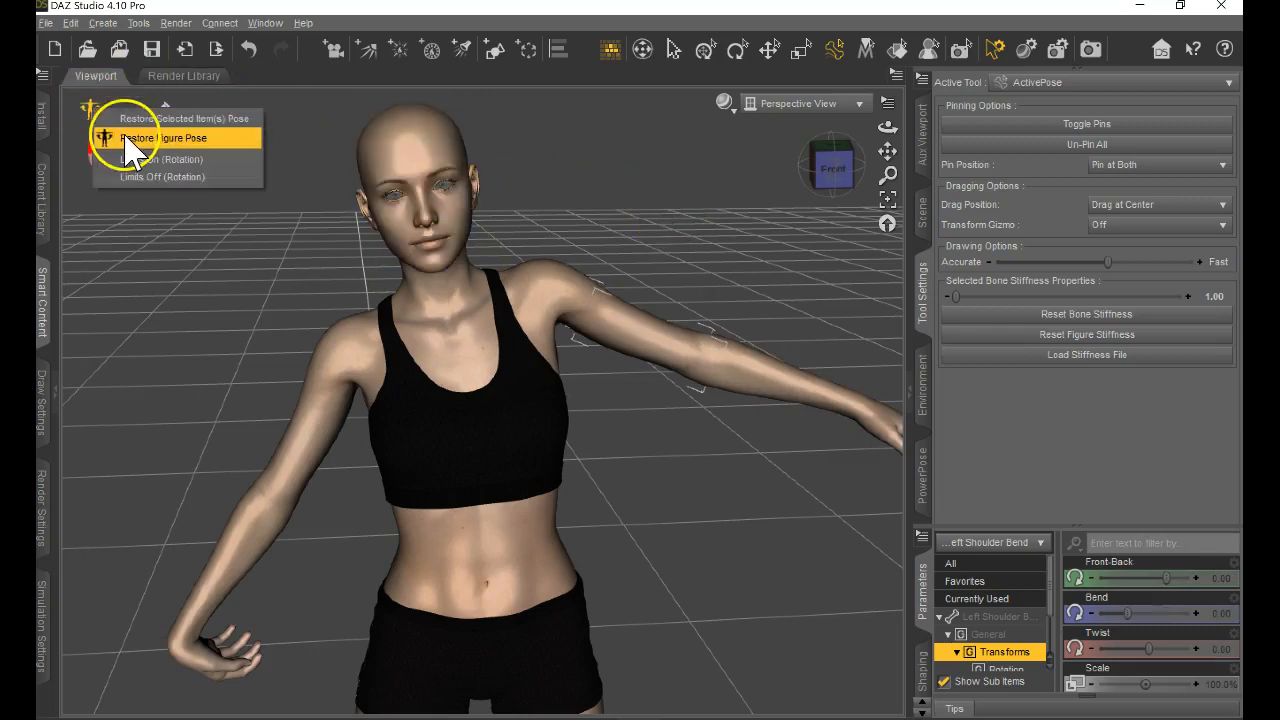
left_click(127, 138)
Pin the Left Shoulder Bend bone and swing the left forearm up and back down with ActivePose, ending at Bend 0.65.
left_click(1063, 124)
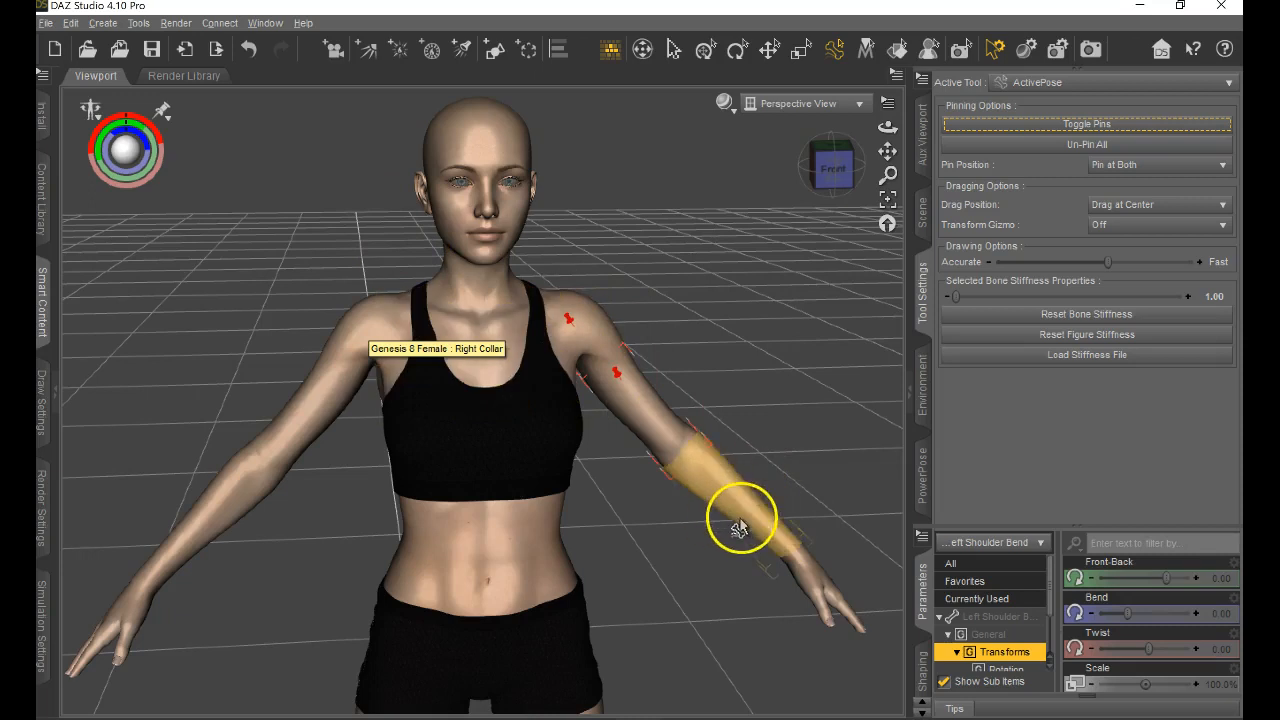
left_click_drag(751, 541, 893, 232)
left_click_drag(838, 411, 1062, 685)
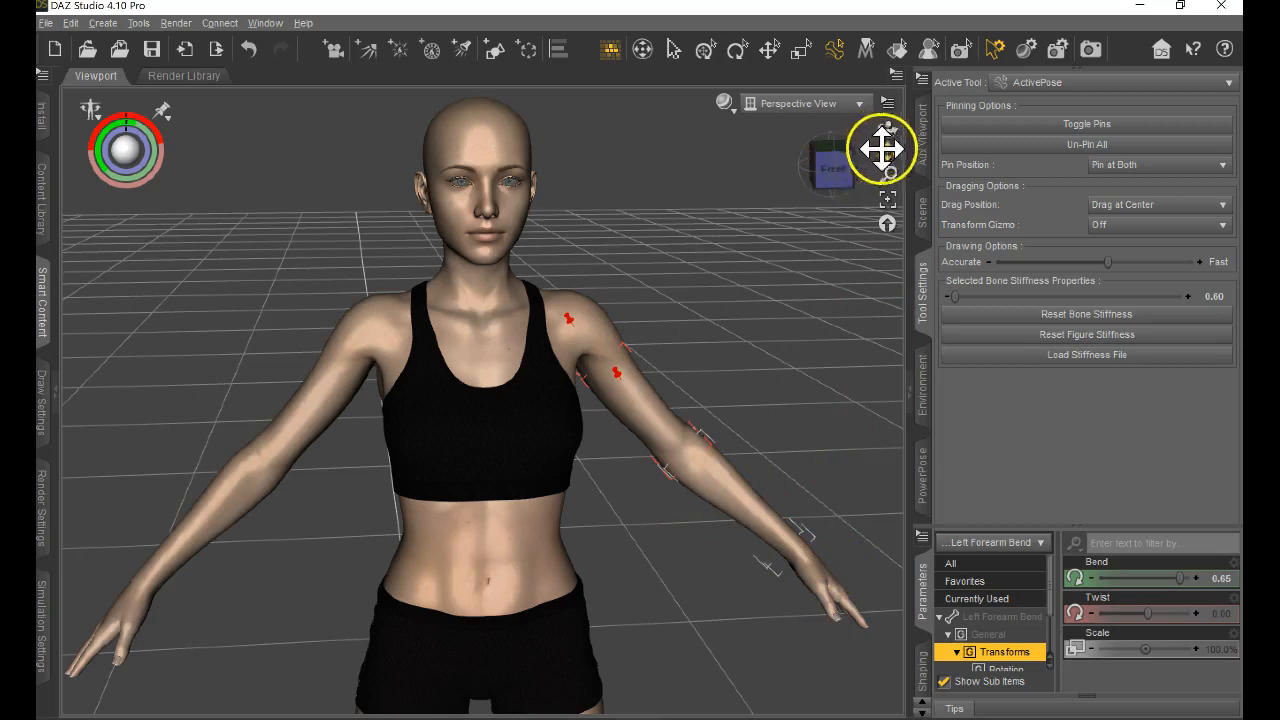
View the figure from its front-left side and bend the pinned arm's left forearm across the waist to about -69.43.
left_click(817, 180)
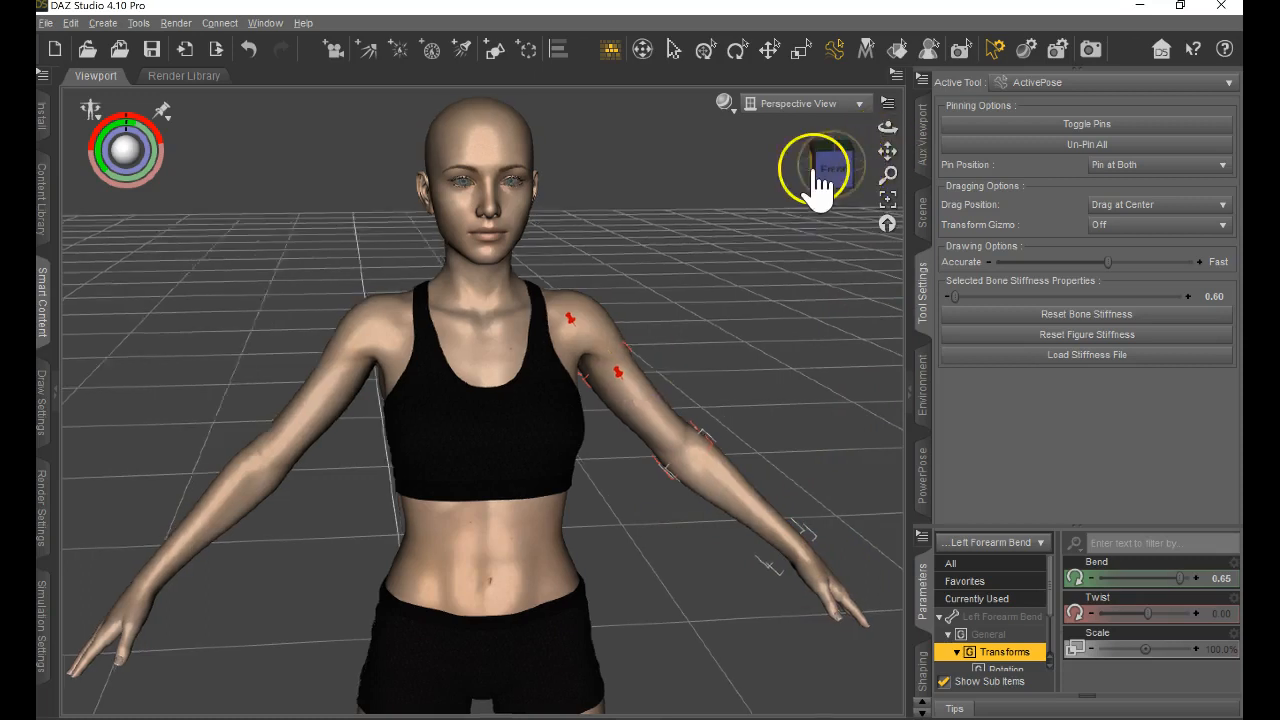
left_click(851, 172)
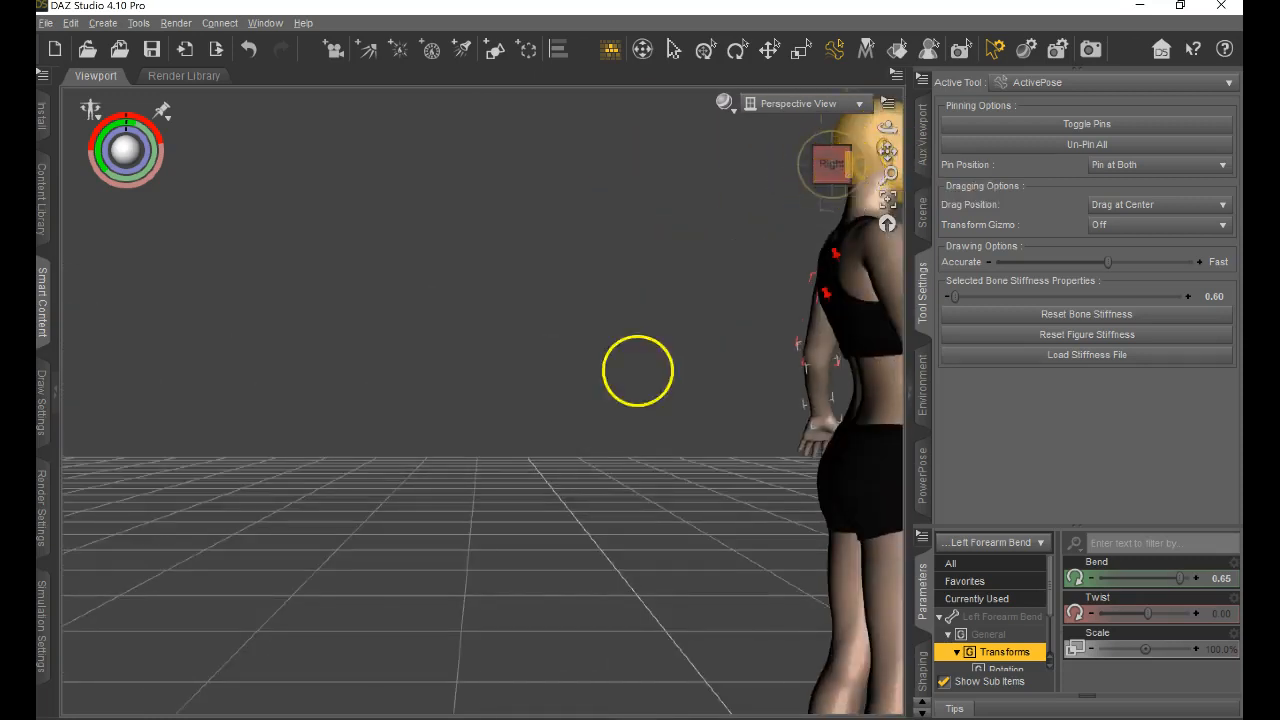
left_click(852, 171)
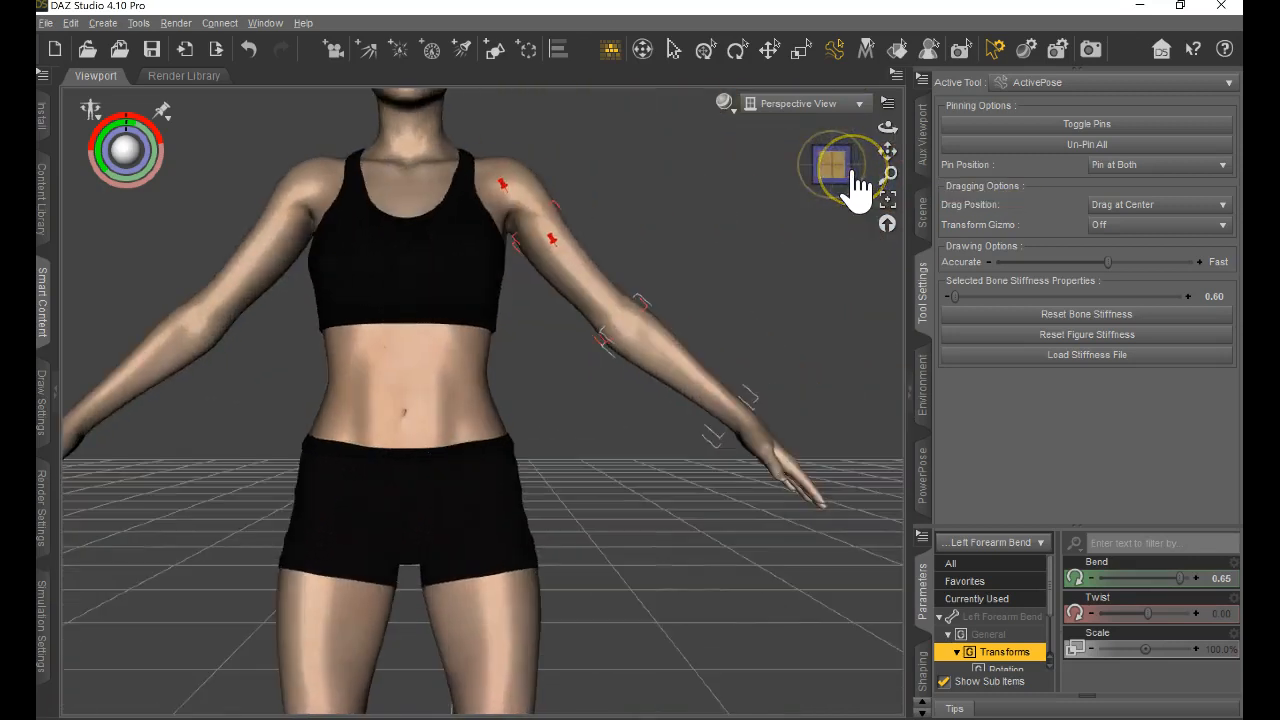
left_click(851, 172)
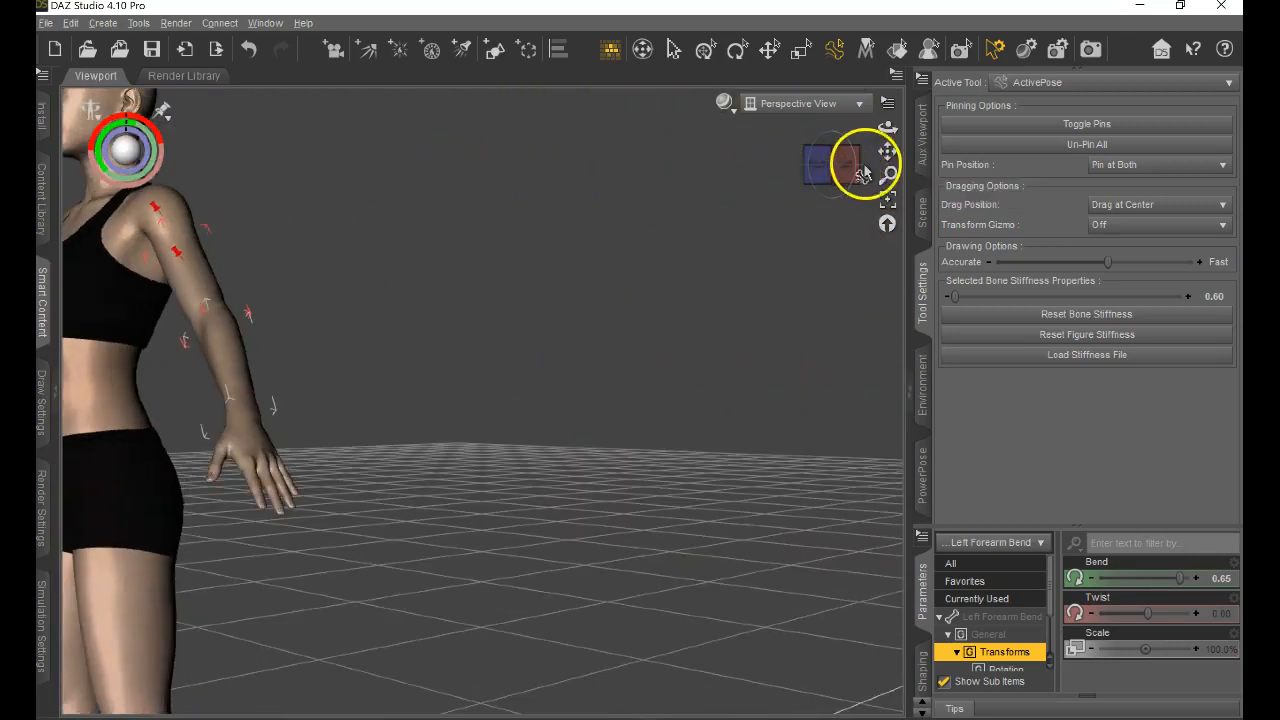
left_click_drag(884, 157, 638, 371)
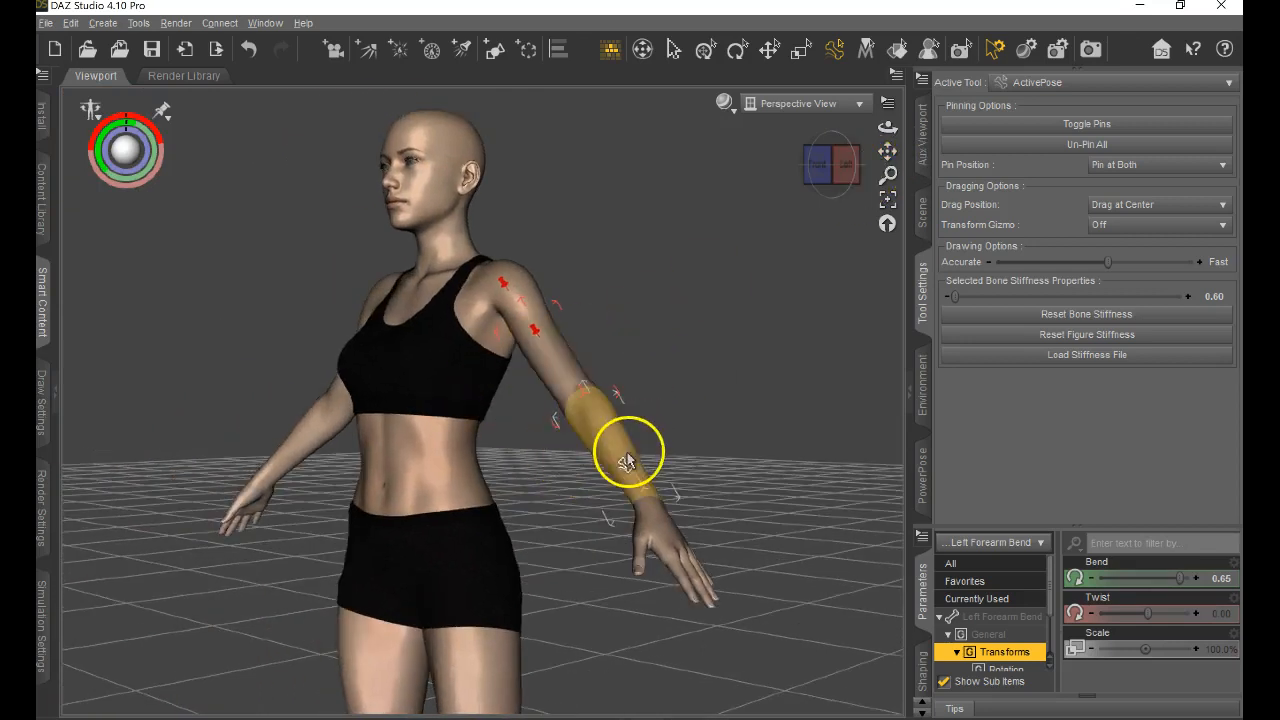
left_click_drag(637, 455, 420, 470)
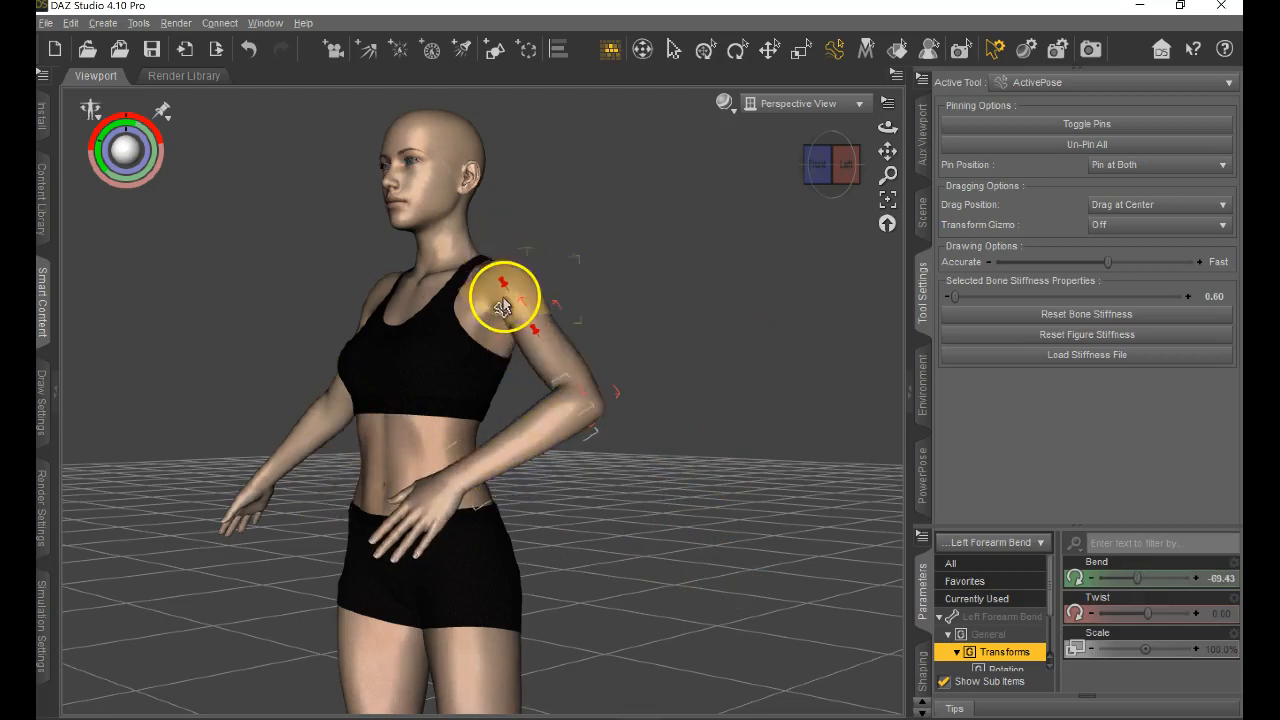
right_click(499, 287)
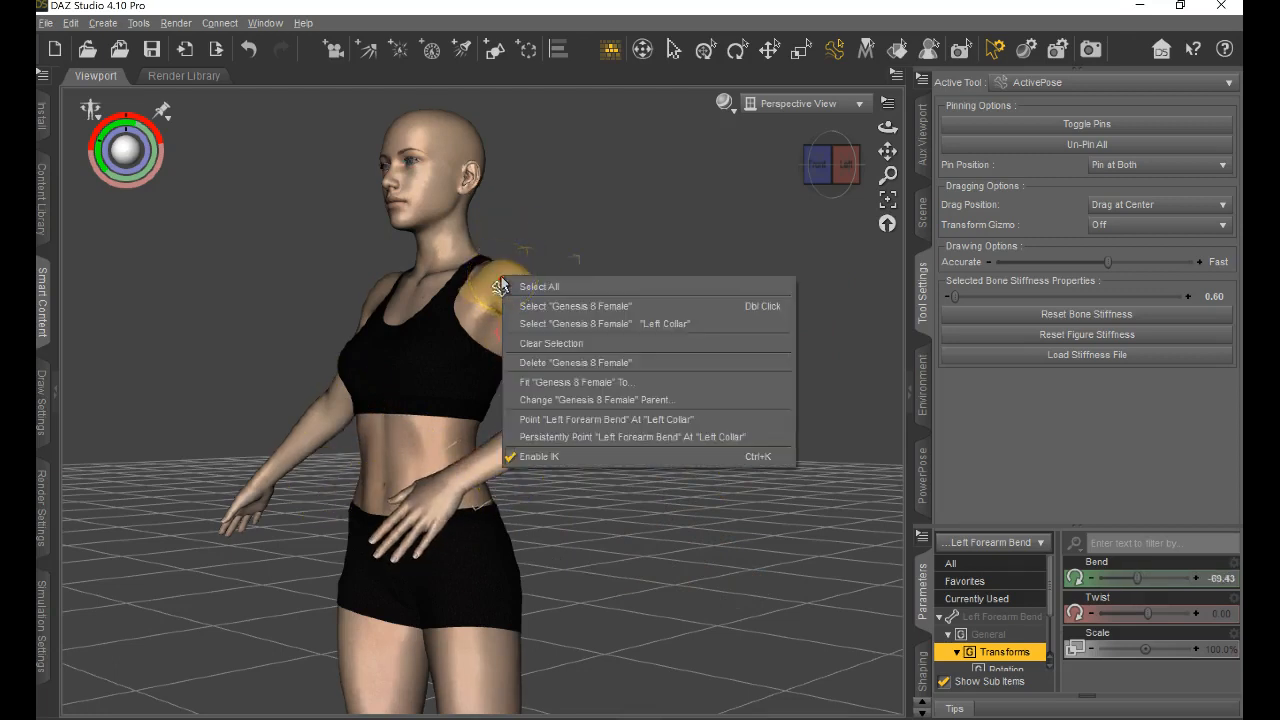
left_click(700, 240)
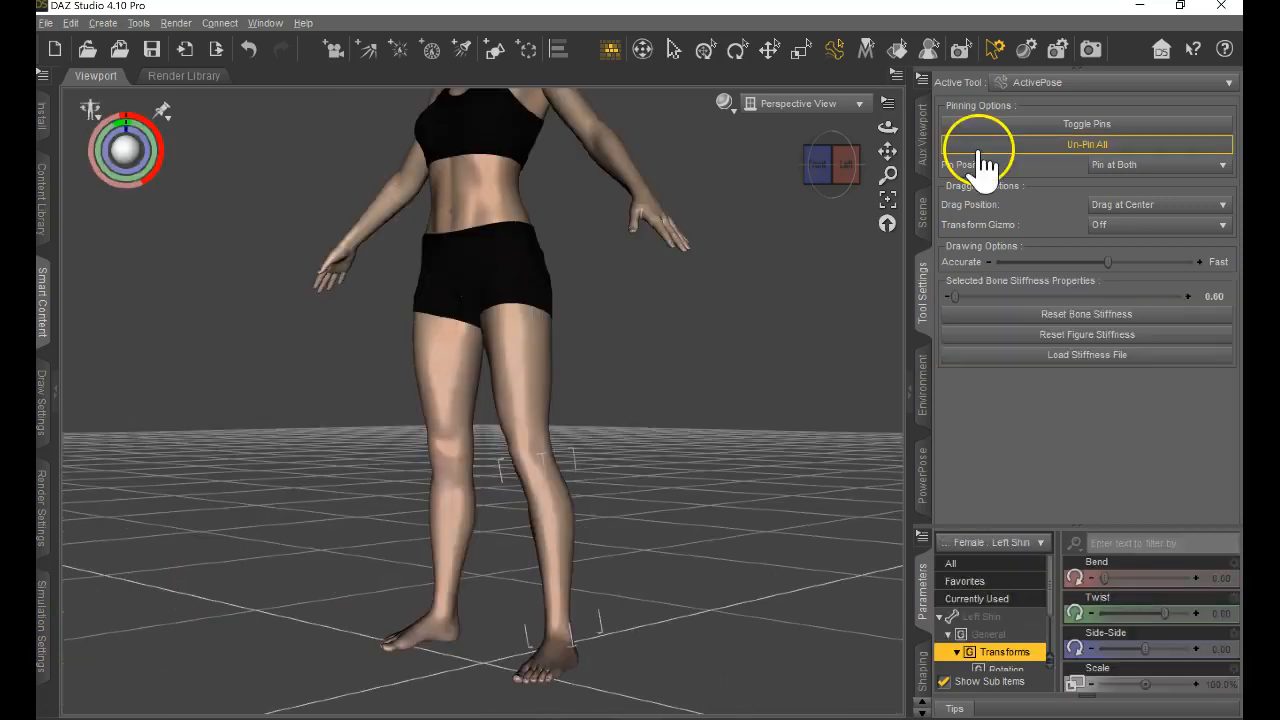
Pull the unpinned left shin out sideways with ActivePose, and undo that move.
left_click_drag(551, 543, 714, 406)
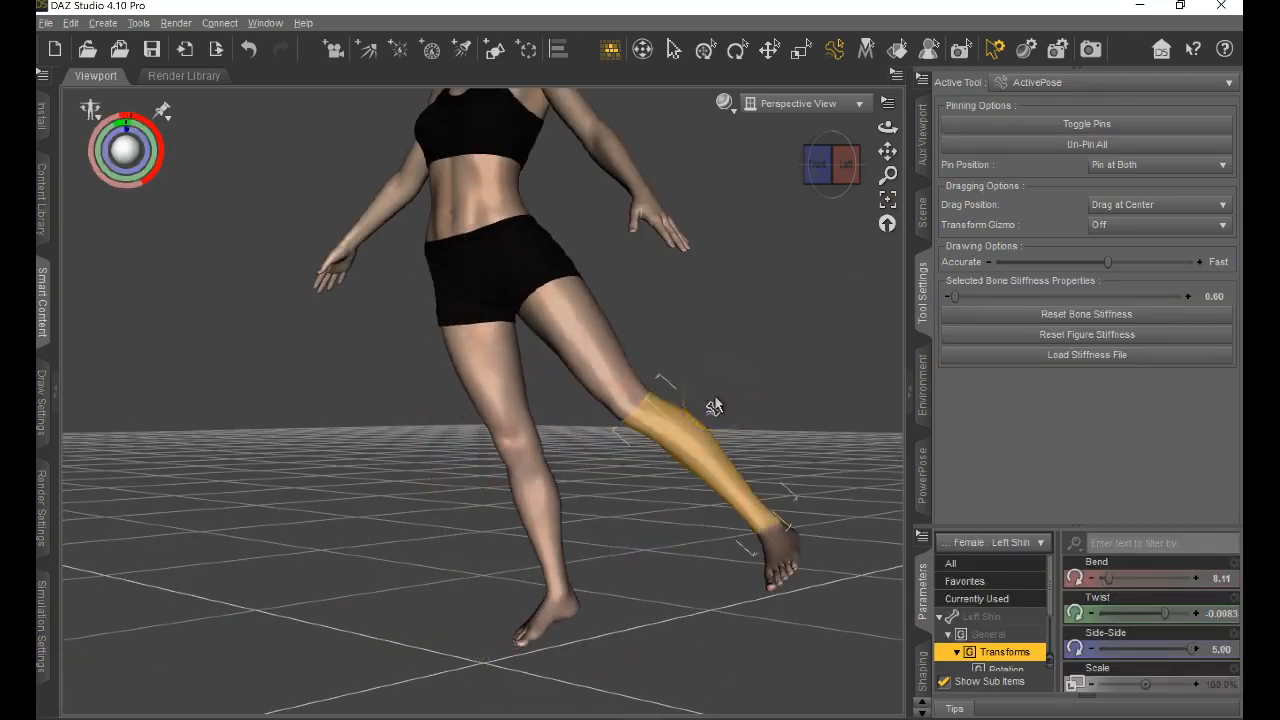
key("ctrl+z")
Pin the Left Thigh Bend bone and bend the left shin backward with ActivePose to about 73.18.
left_click(532, 415)
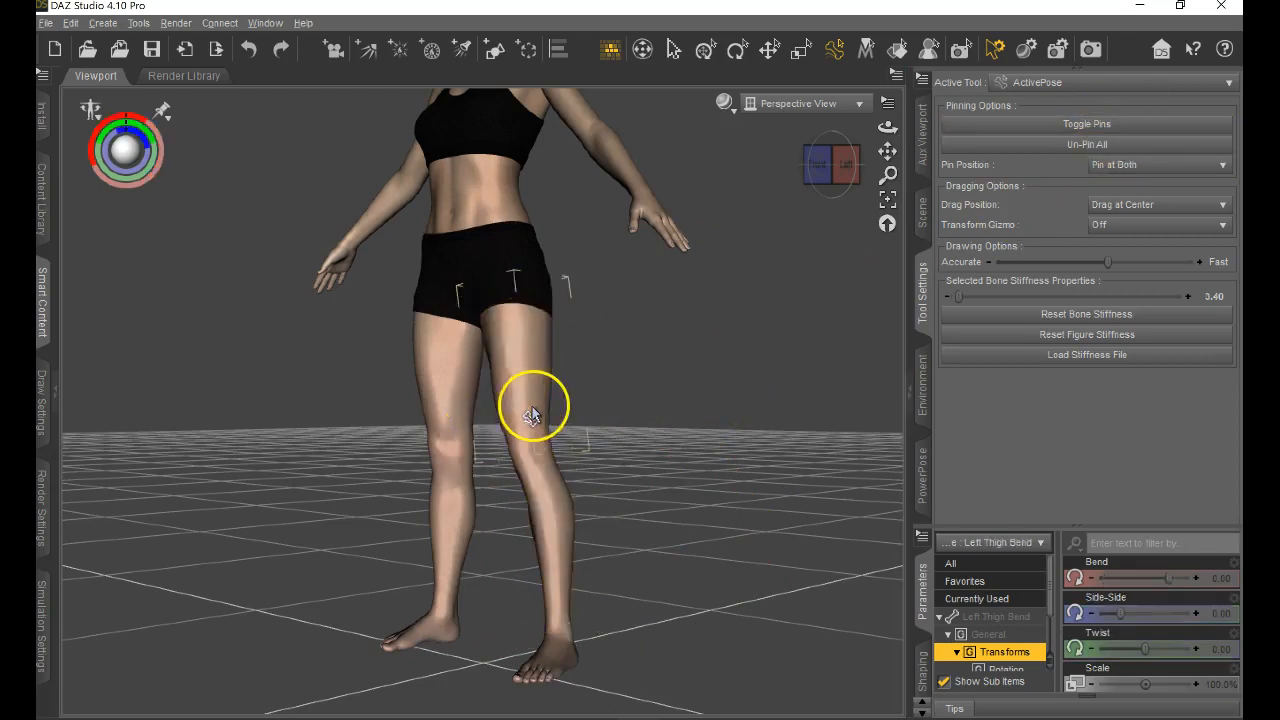
left_click(1100, 124)
left_click_drag(563, 543, 648, 435)
left_click_drag(571, 531, 630, 560)
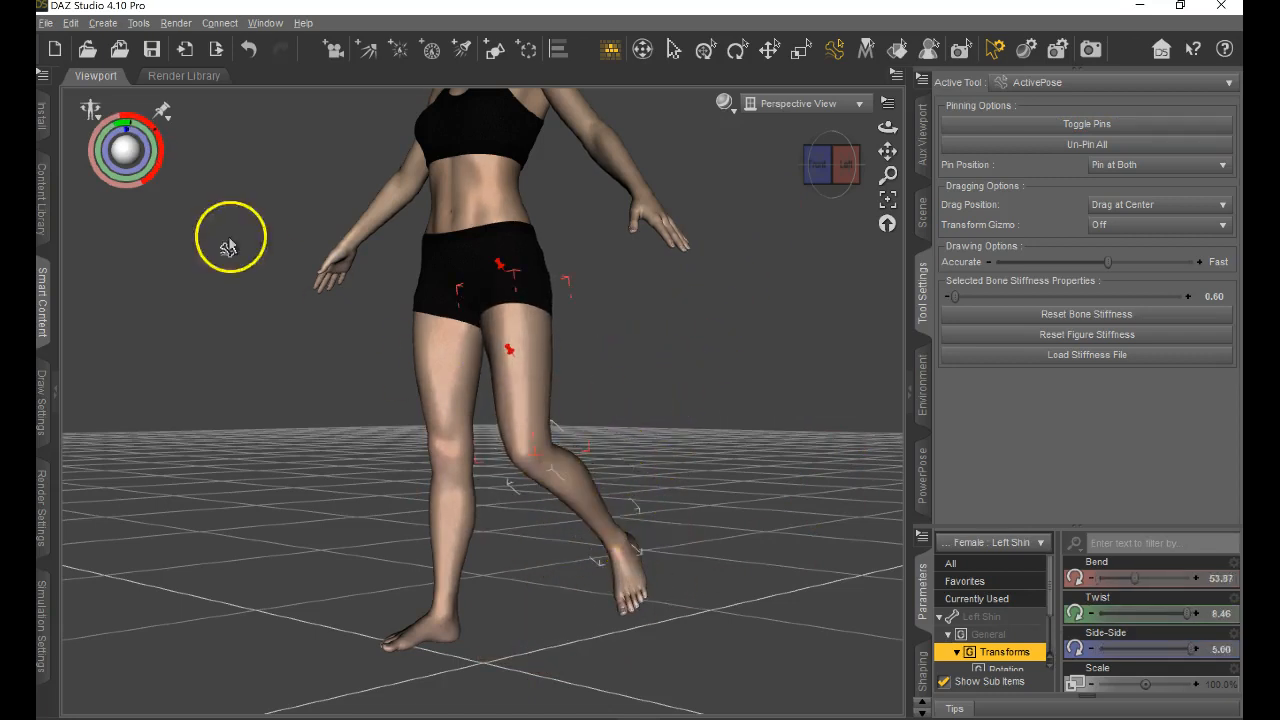
left_click_drag(110, 150, 141, 166)
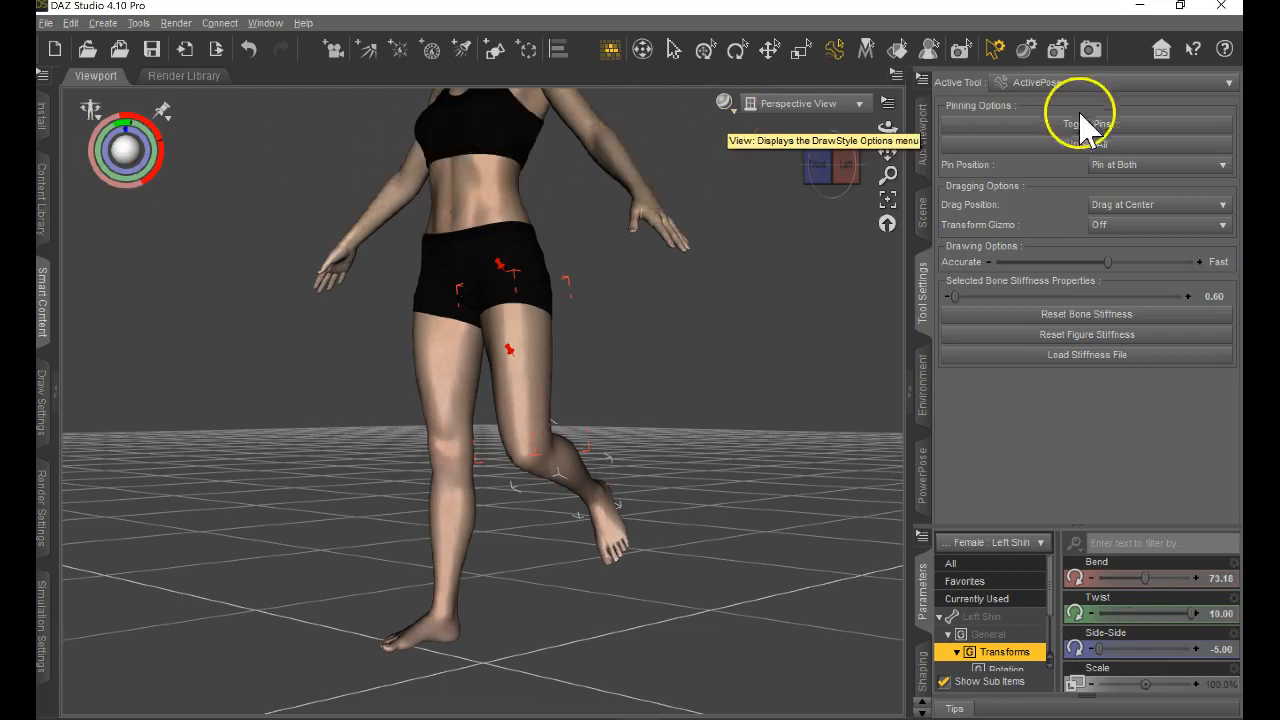
Un-pin all bones and apply the blue Base Pose Kneeling C from the Genesis 8 Starter Essentials poses.
left_click(1135, 143)
left_click(921, 212)
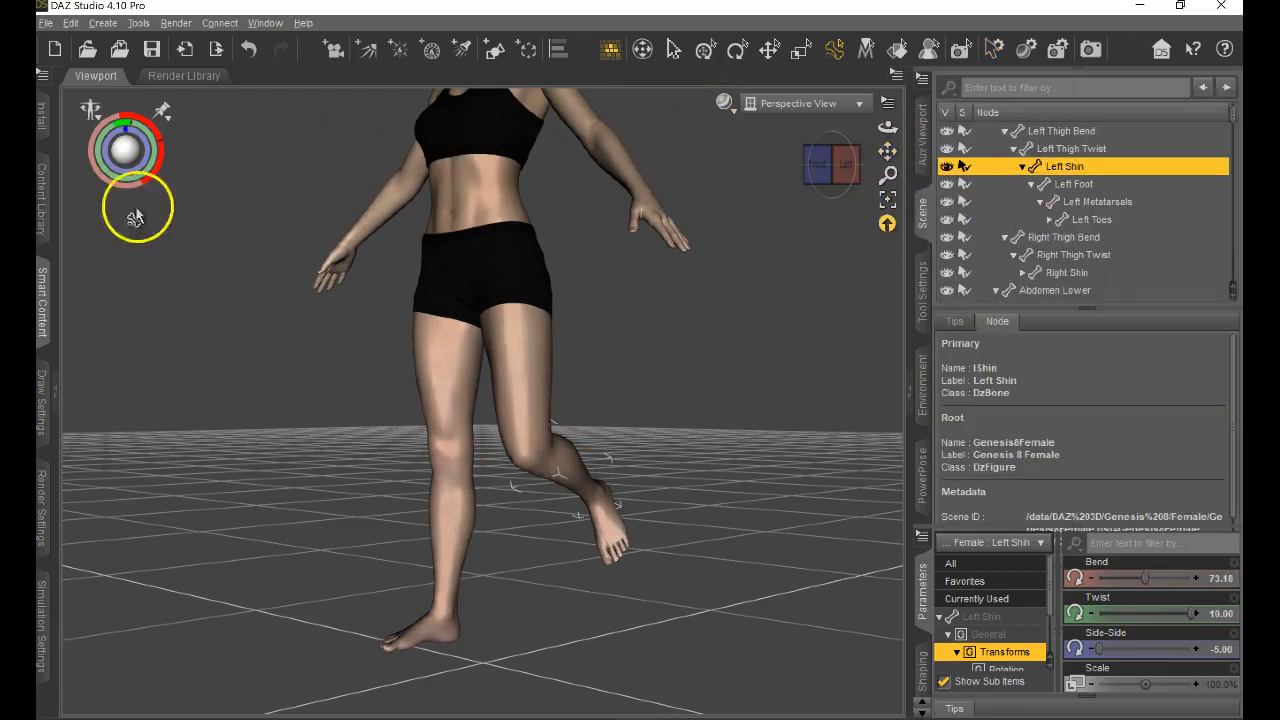
left_click(50, 298)
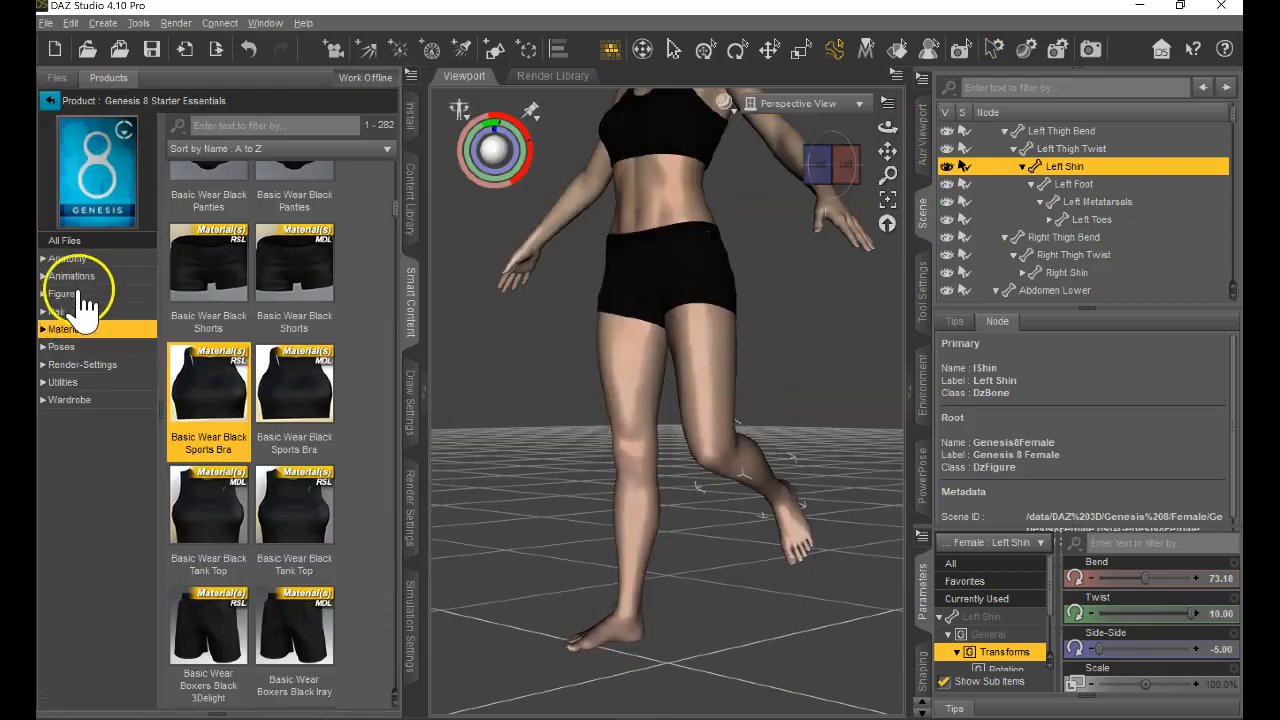
left_click(84, 294)
left_click(88, 346)
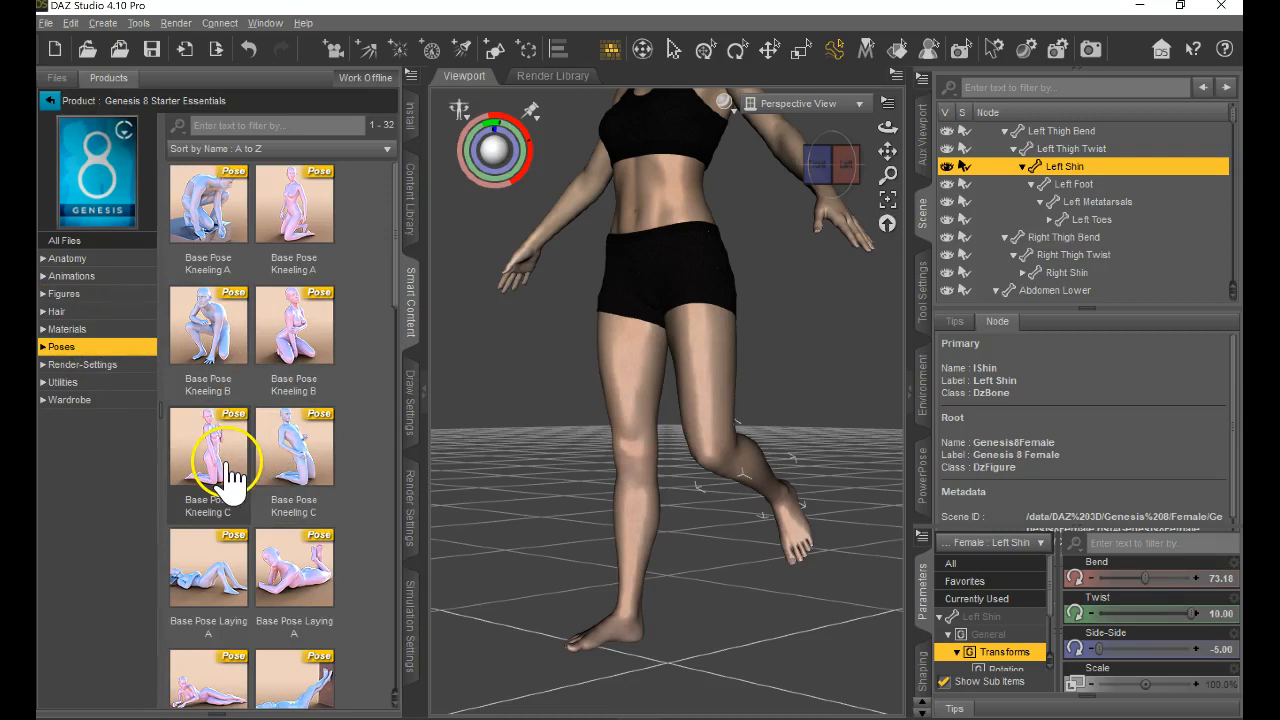
left_click(300, 468)
double_click(310, 475)
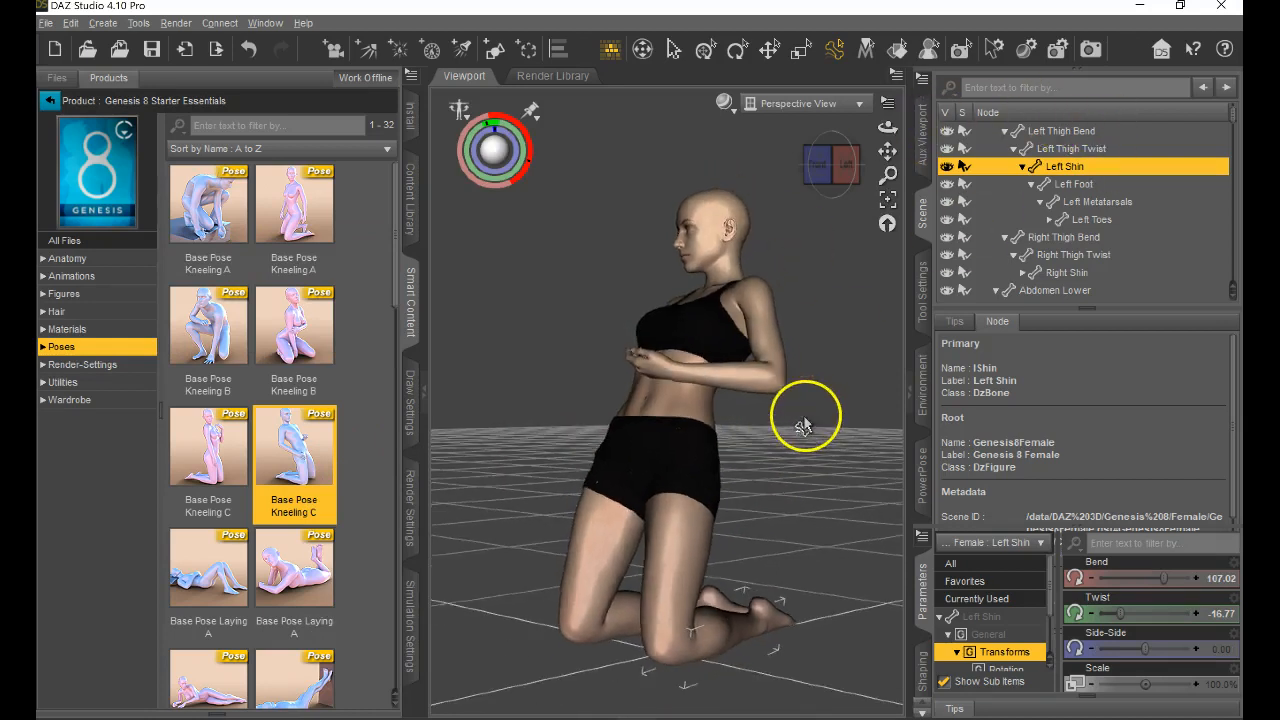
Apply the pink Base Pose Standing B to the figure, and collapse the Smart Content pane.
scroll(260, 595, "down", 5)
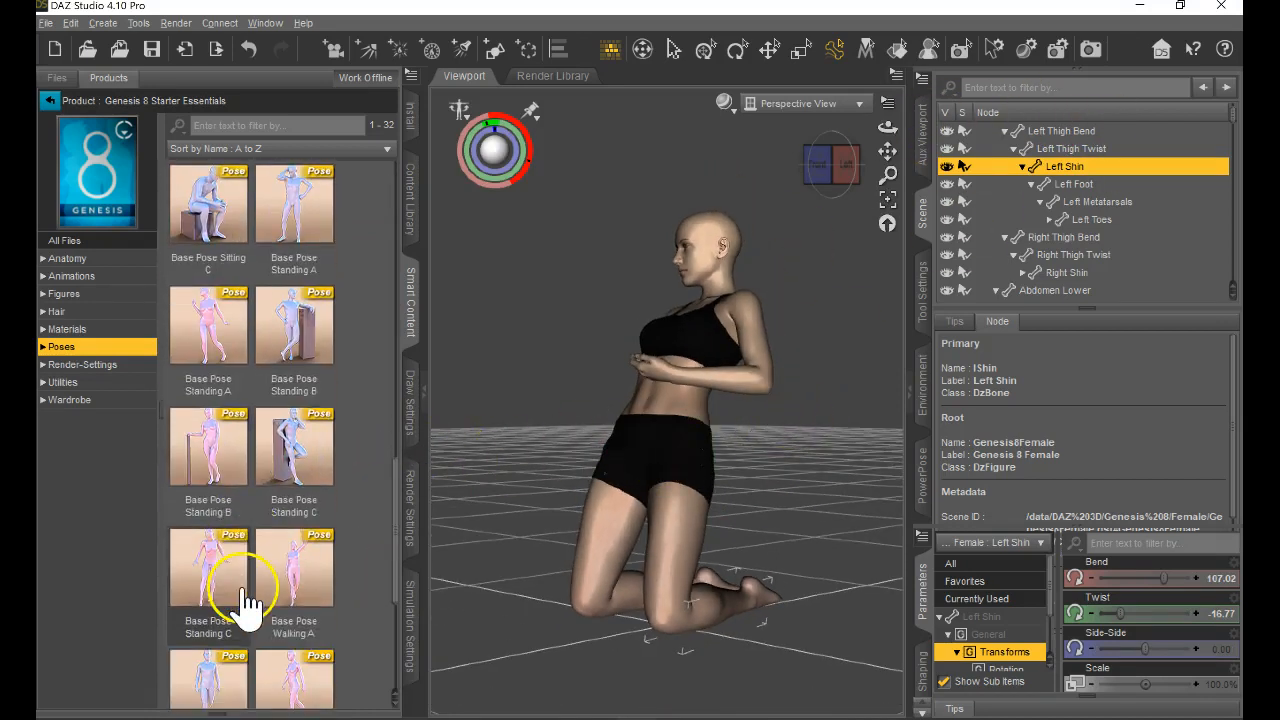
left_click(222, 455)
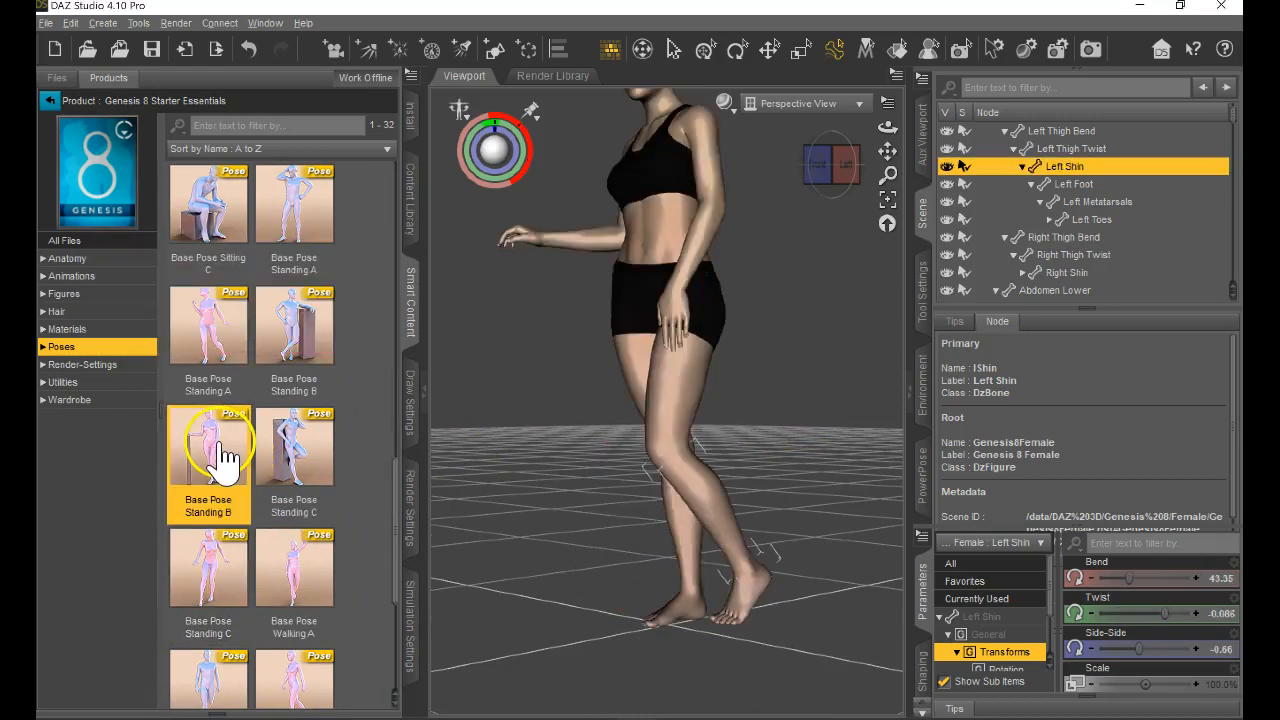
scroll(633, 535, "down", 5)
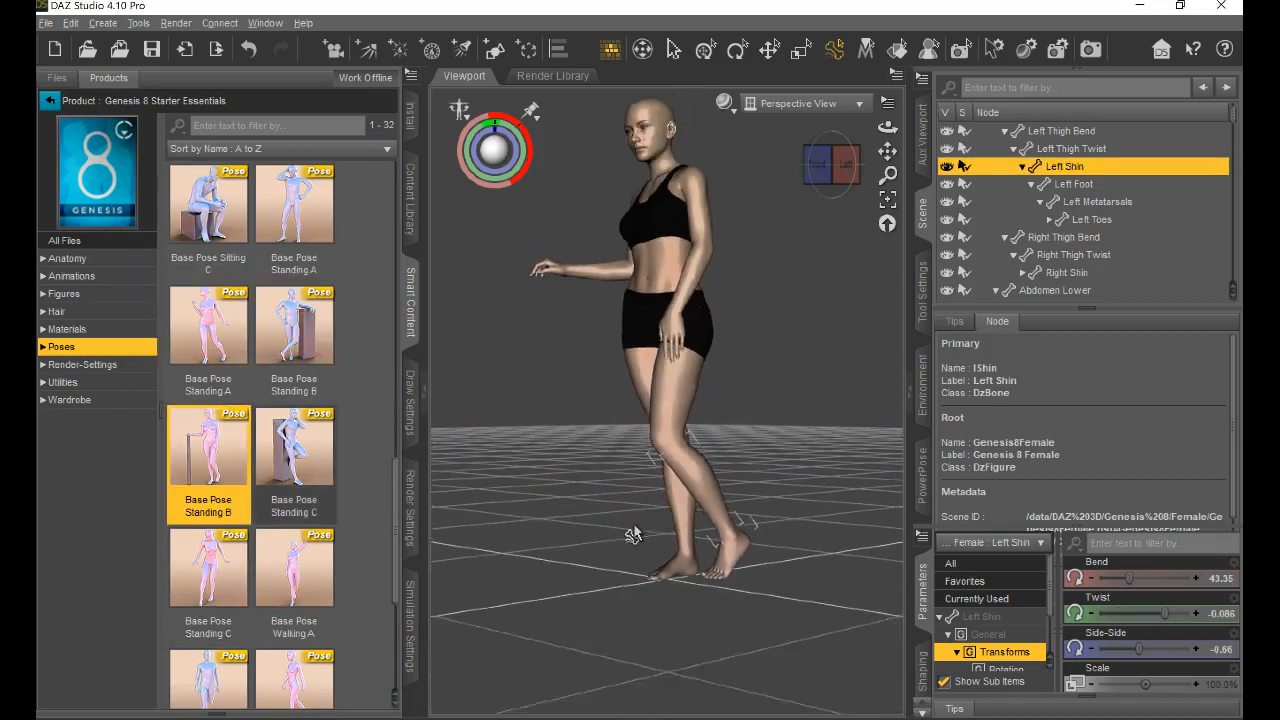
scroll(537, 335, "up", 2)
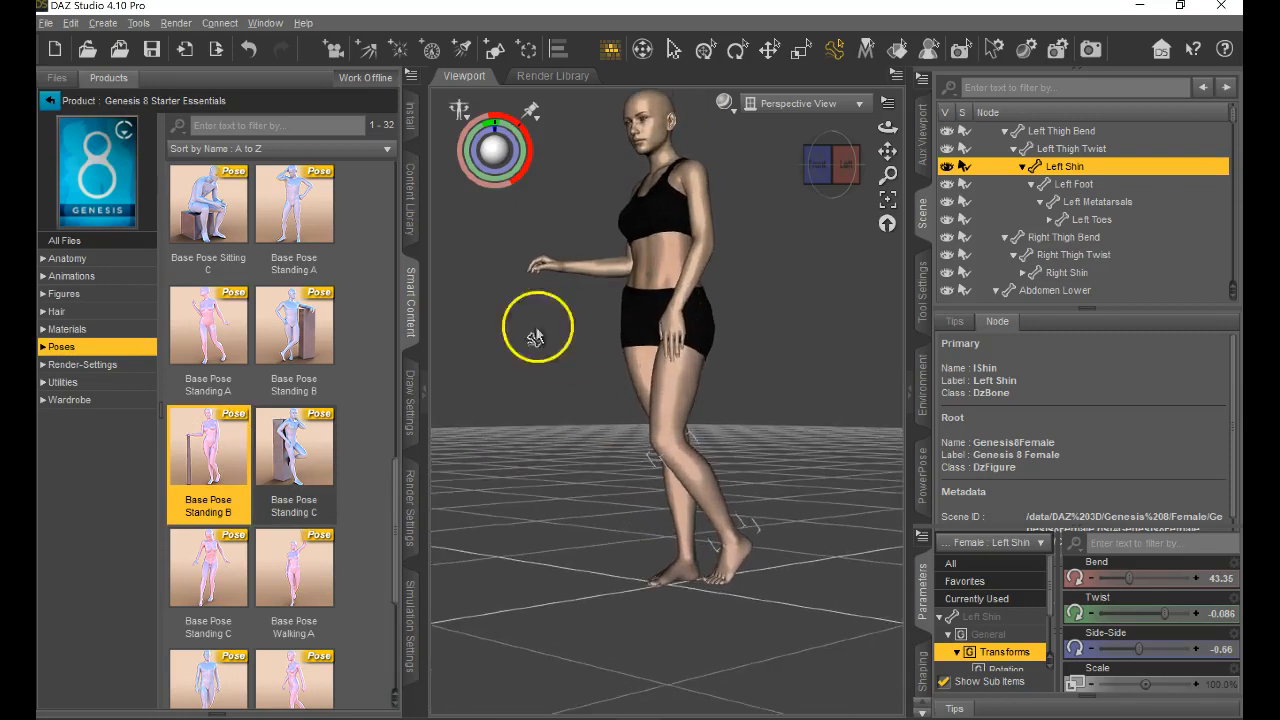
left_click(410, 320)
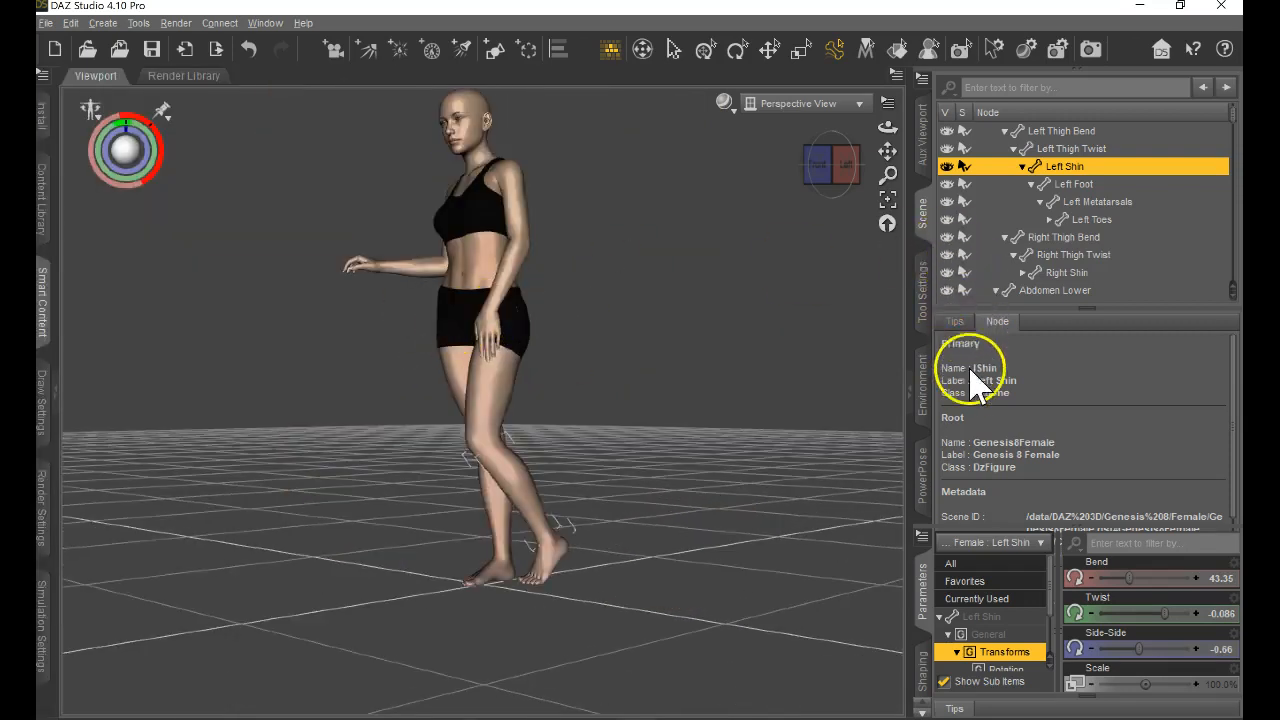
Show the Shaping editor in an enlarged pane and select the whole Genesis 8 Female figure in the scene hierarchy.
left_click(926, 680)
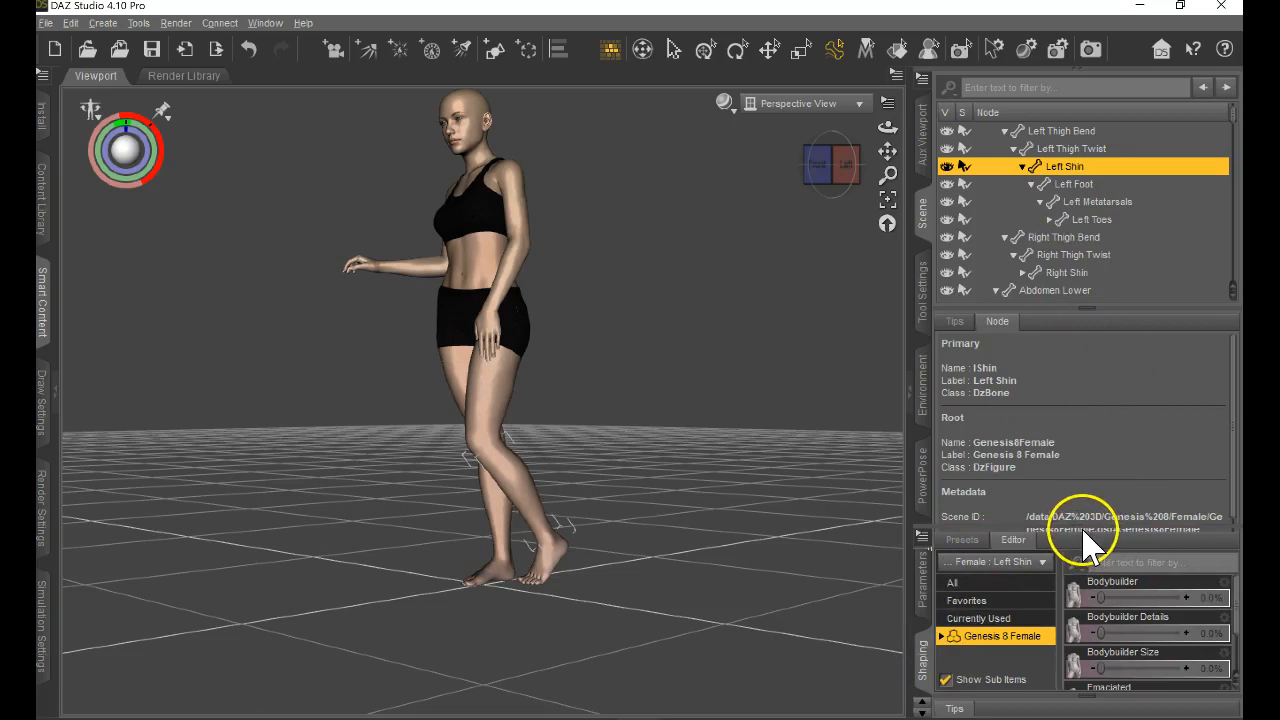
left_click(1001, 541)
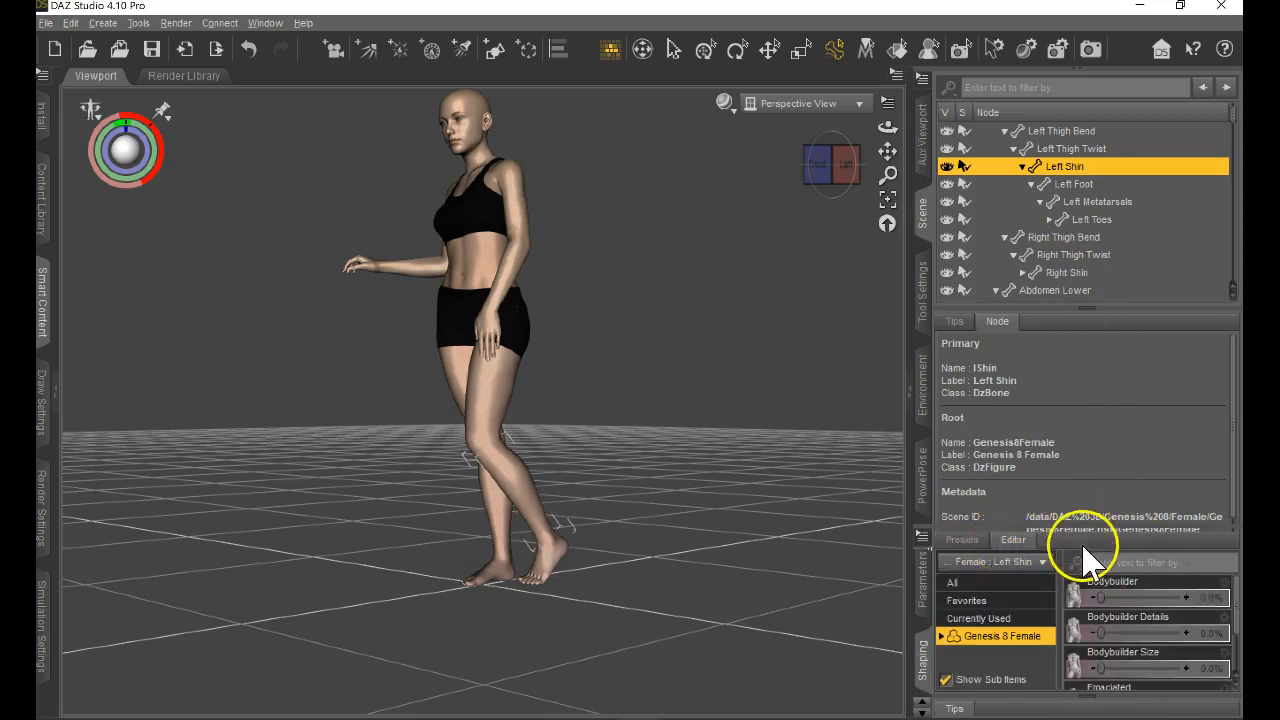
left_click_drag(934, 525, 966, 325)
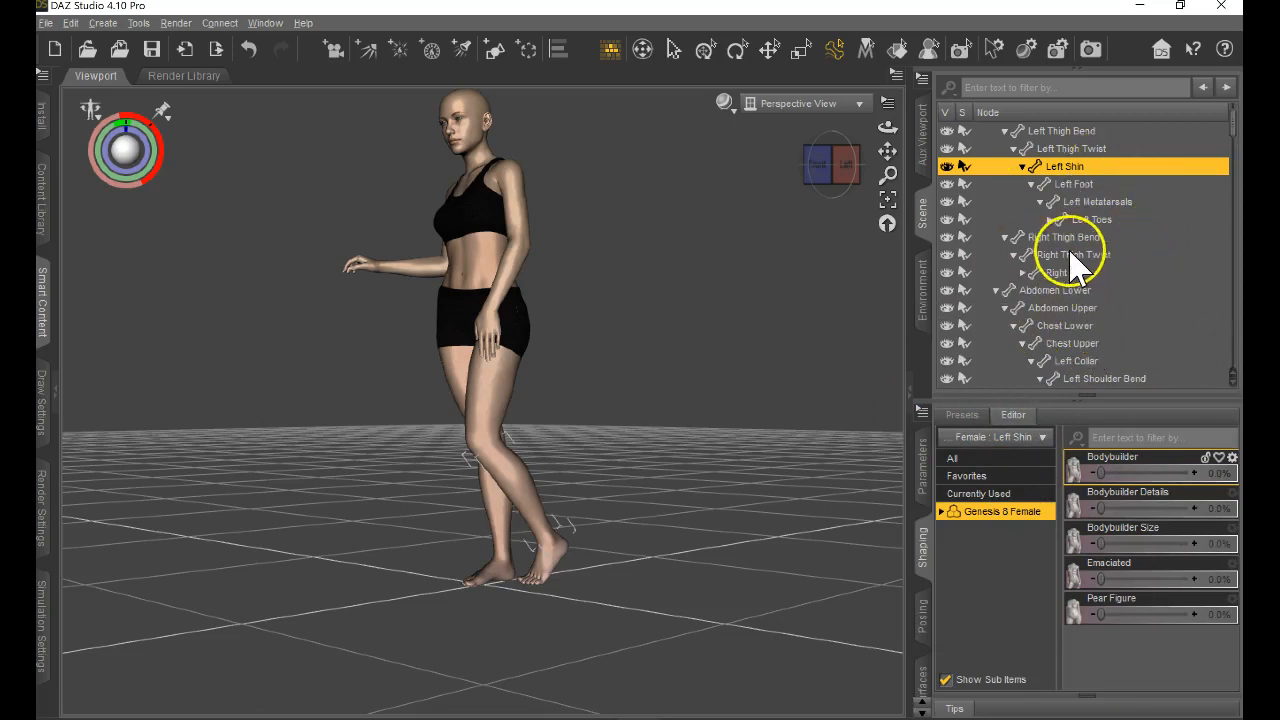
left_click(1086, 131)
scroll(1100, 206, "up", 1)
left_click(1073, 133)
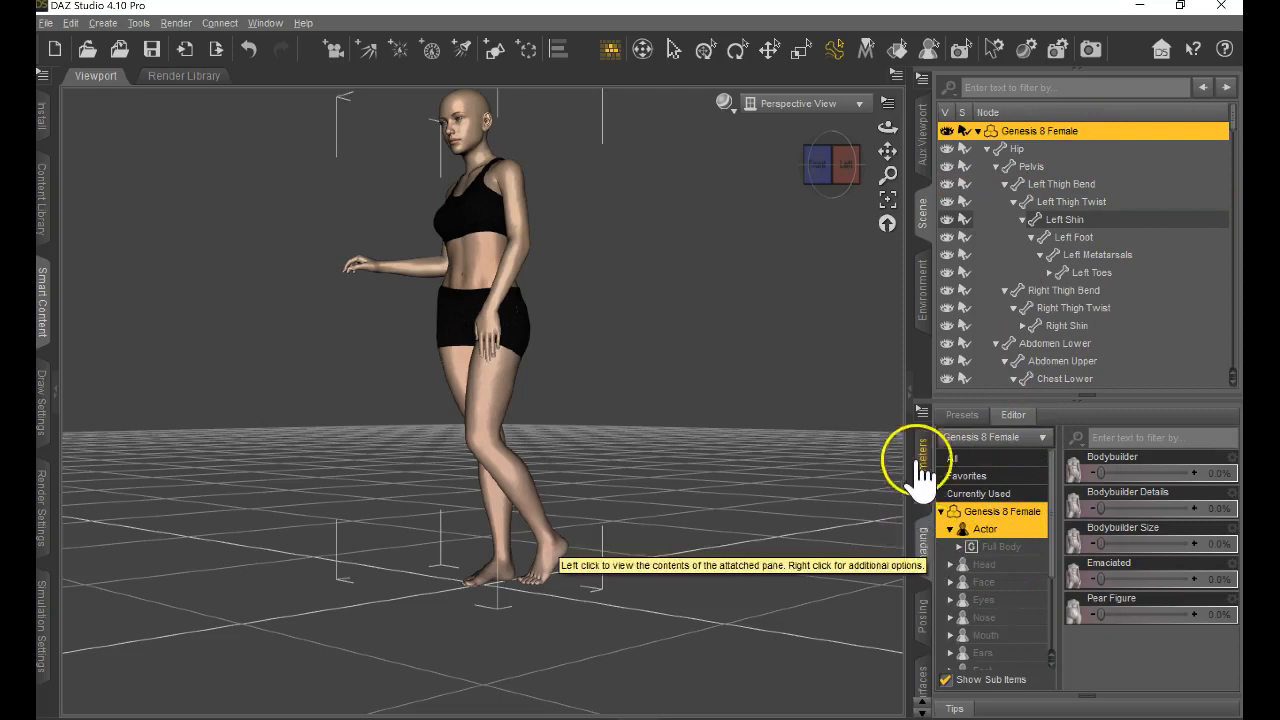
Check the Female shaping presets, and return to the Shaping editor.
left_click(963, 417)
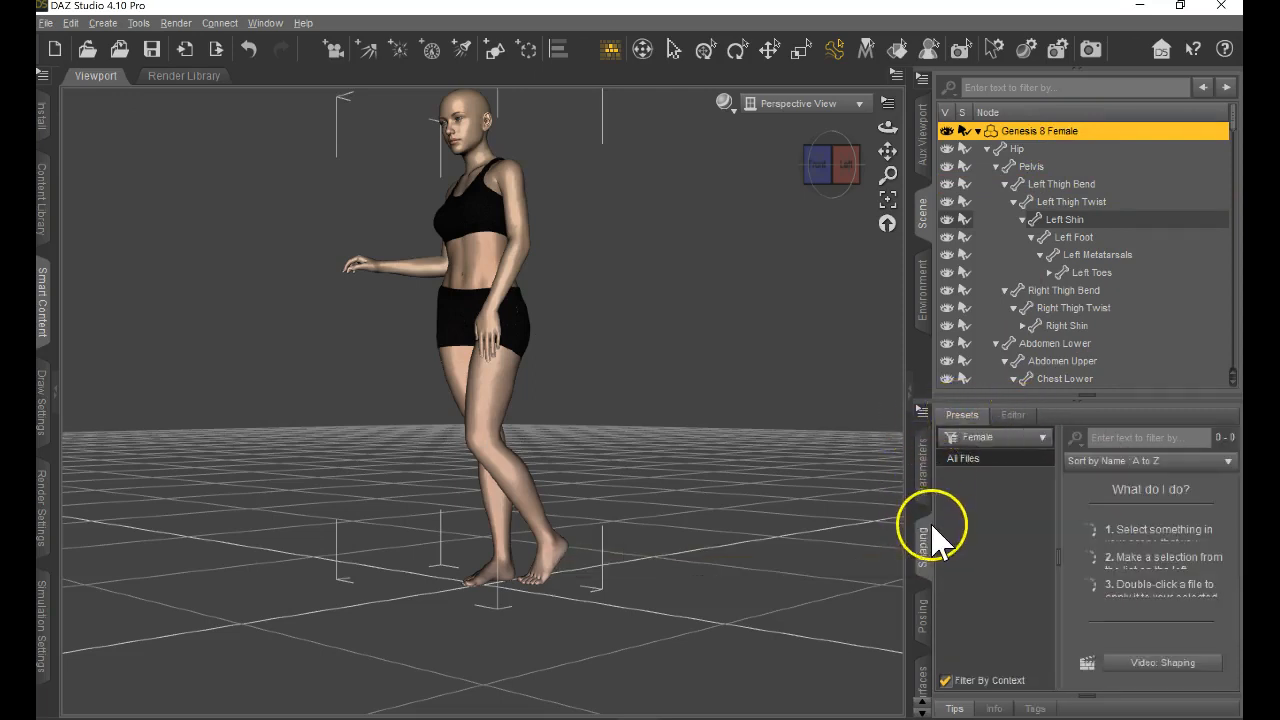
left_click(988, 442)
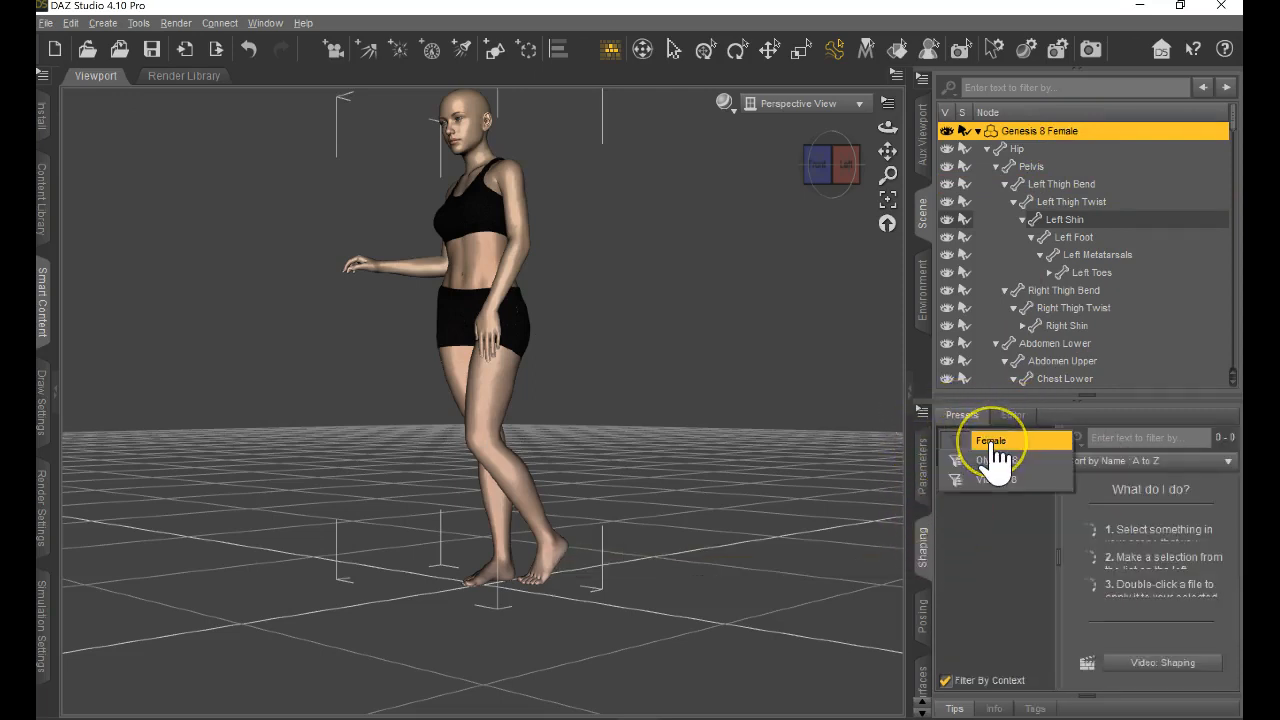
left_click(984, 445)
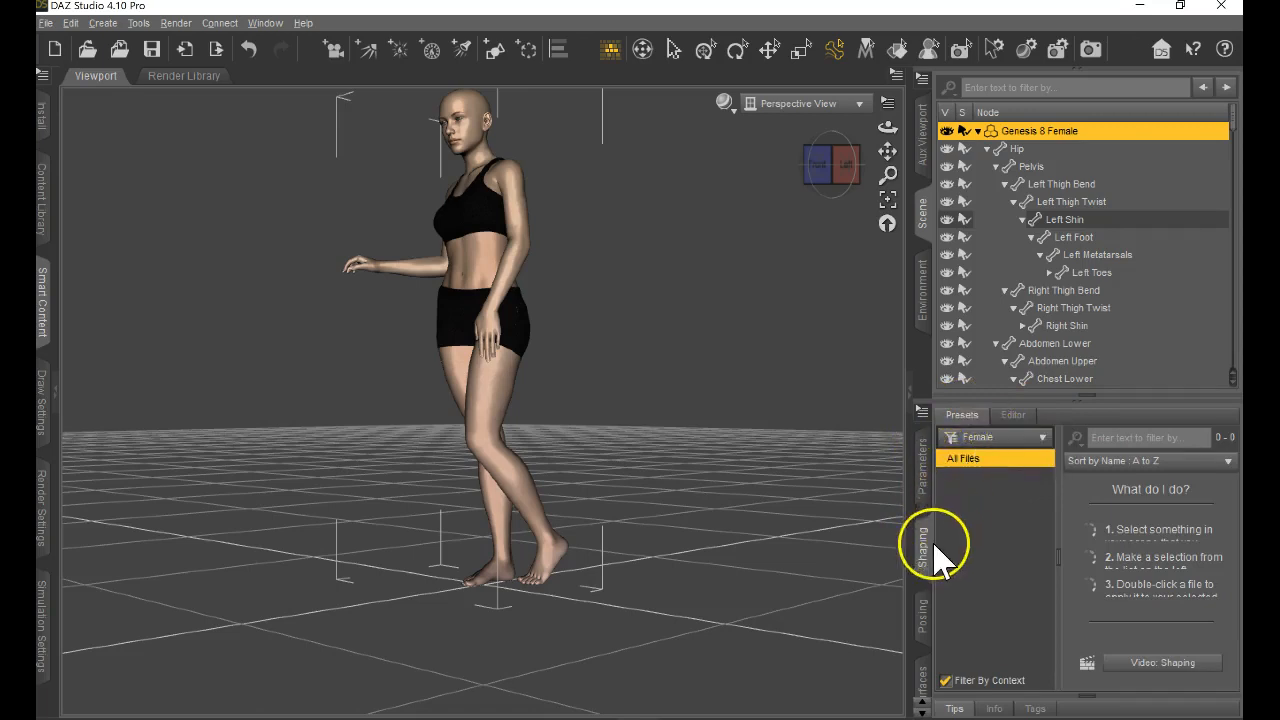
left_click(1015, 414)
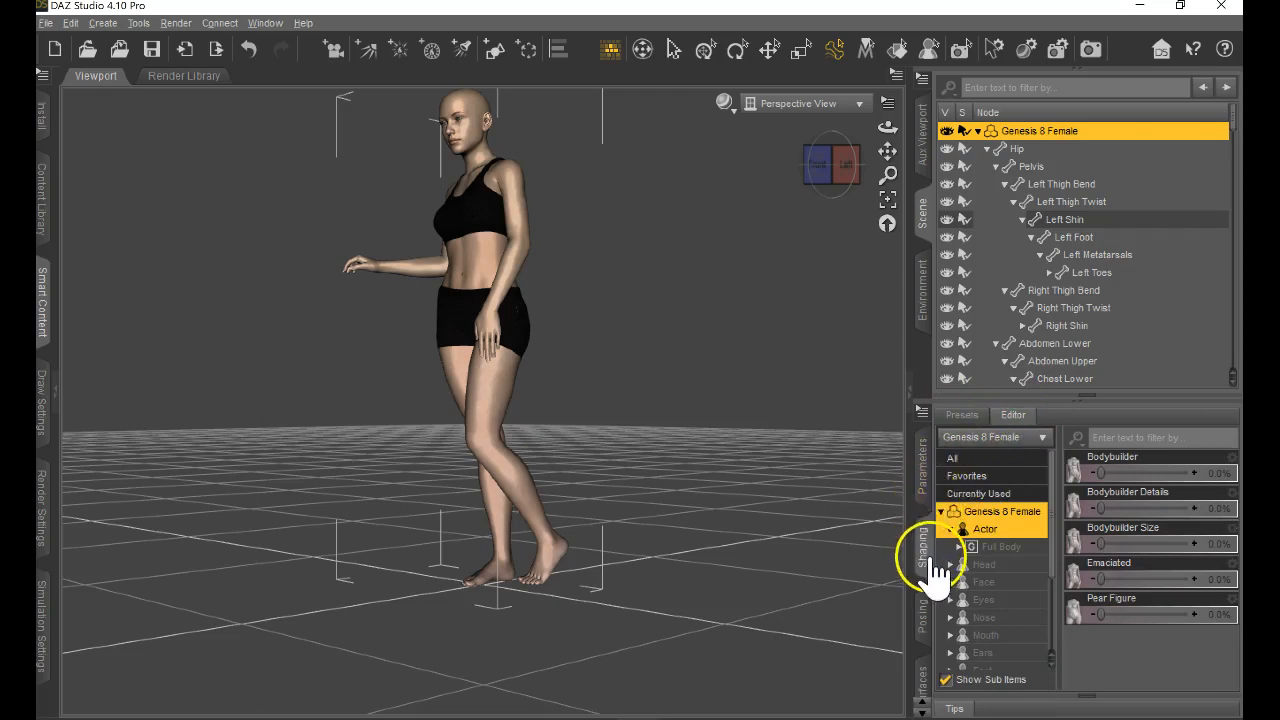
View the figure's upper body from the front, set the Bodybuilder shape to 100% and bring Pear Figure to 0%.
scroll(598, 378, "down", 1)
scroll(573, 443, "up", 6)
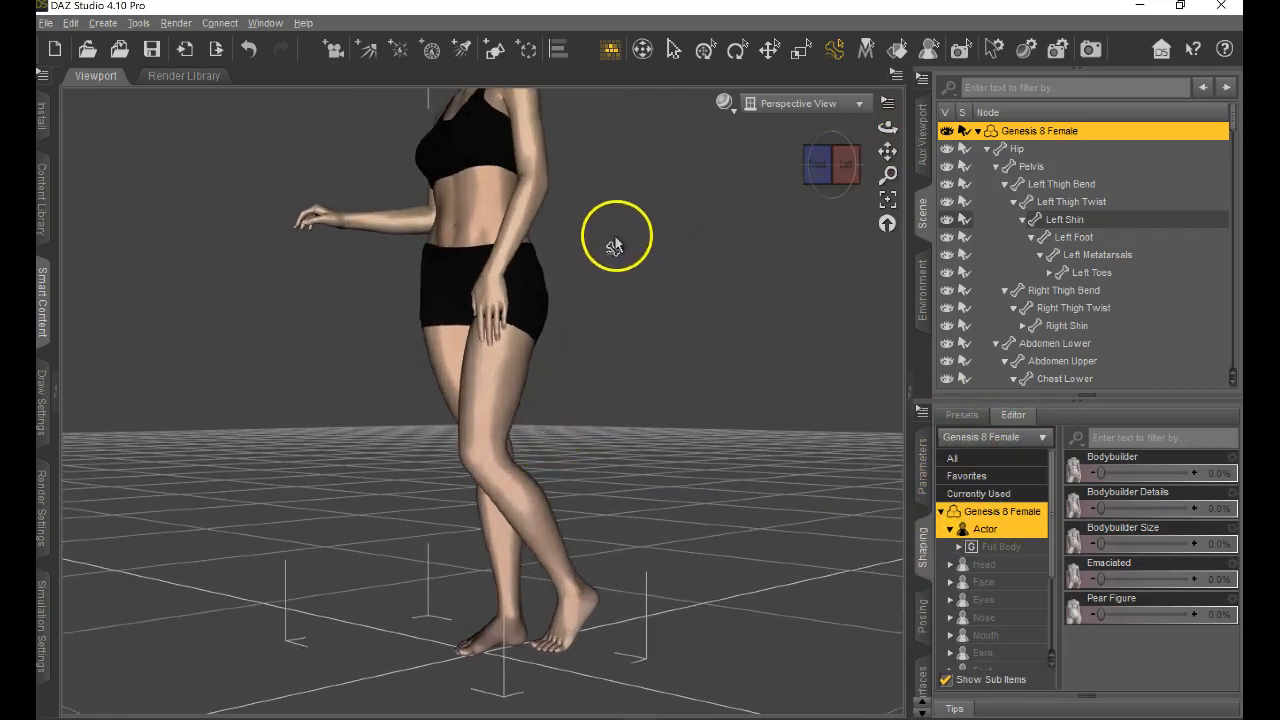
left_click_drag(887, 150, 637, 371)
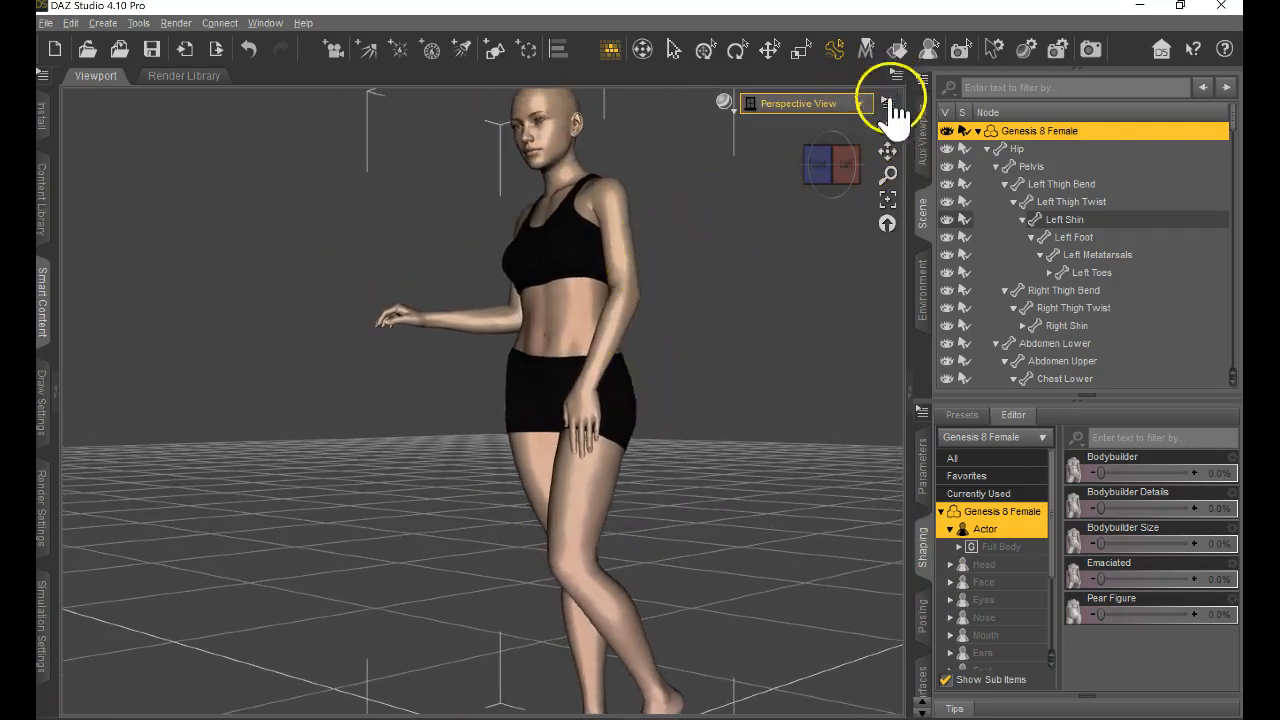
left_click_drag(886, 129, 637, 371)
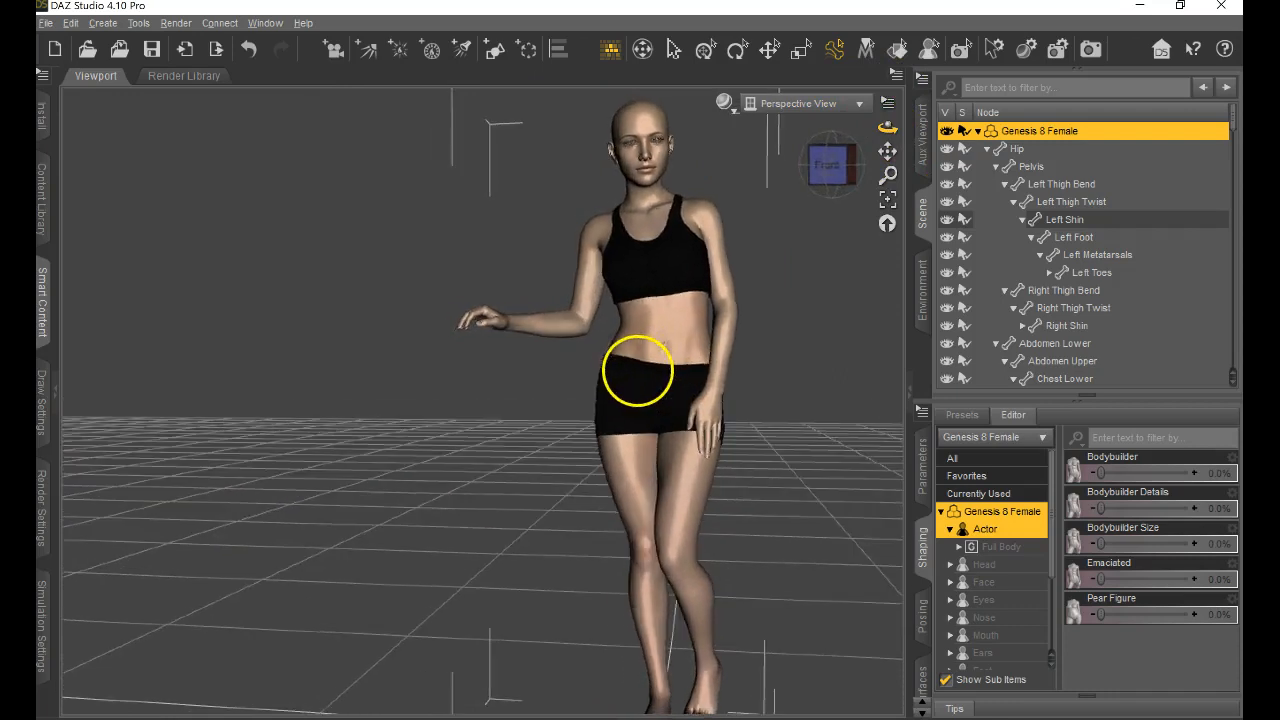
scroll(675, 365, "down", 2)
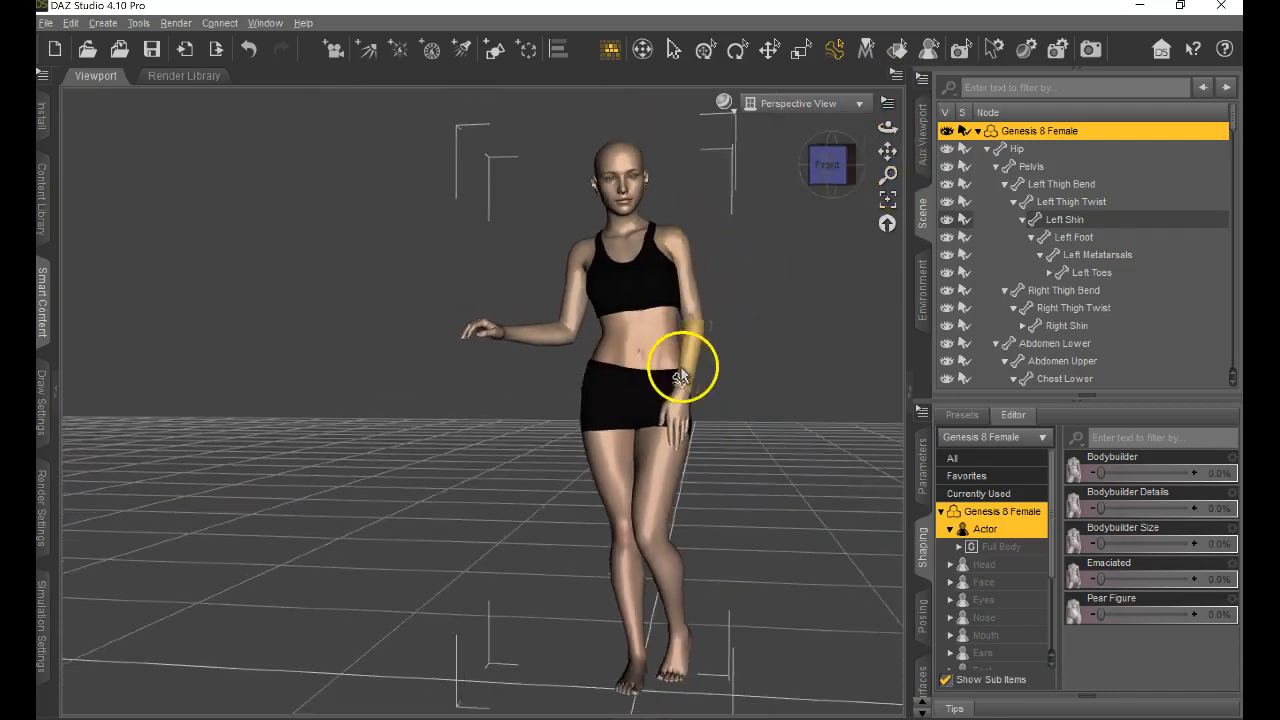
scroll(680, 370, "up", 2)
left_click_drag(887, 150, 638, 371)
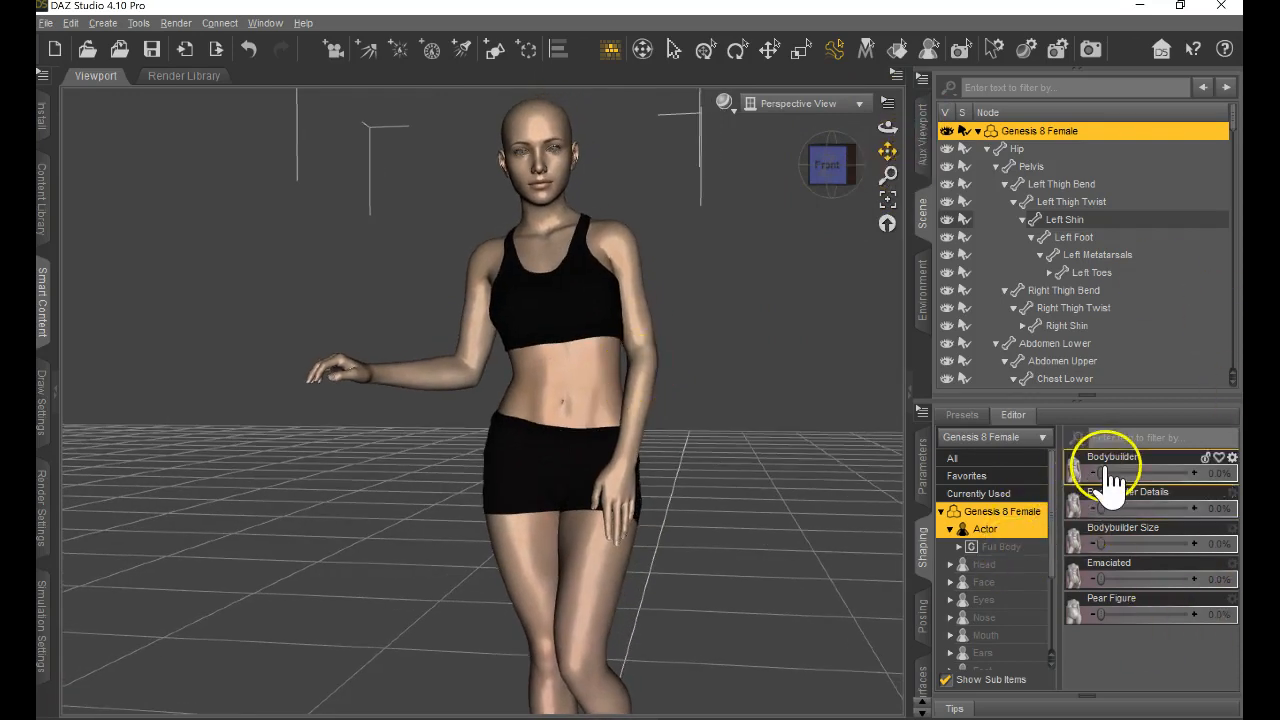
left_click_drag(1110, 470, 1228, 460)
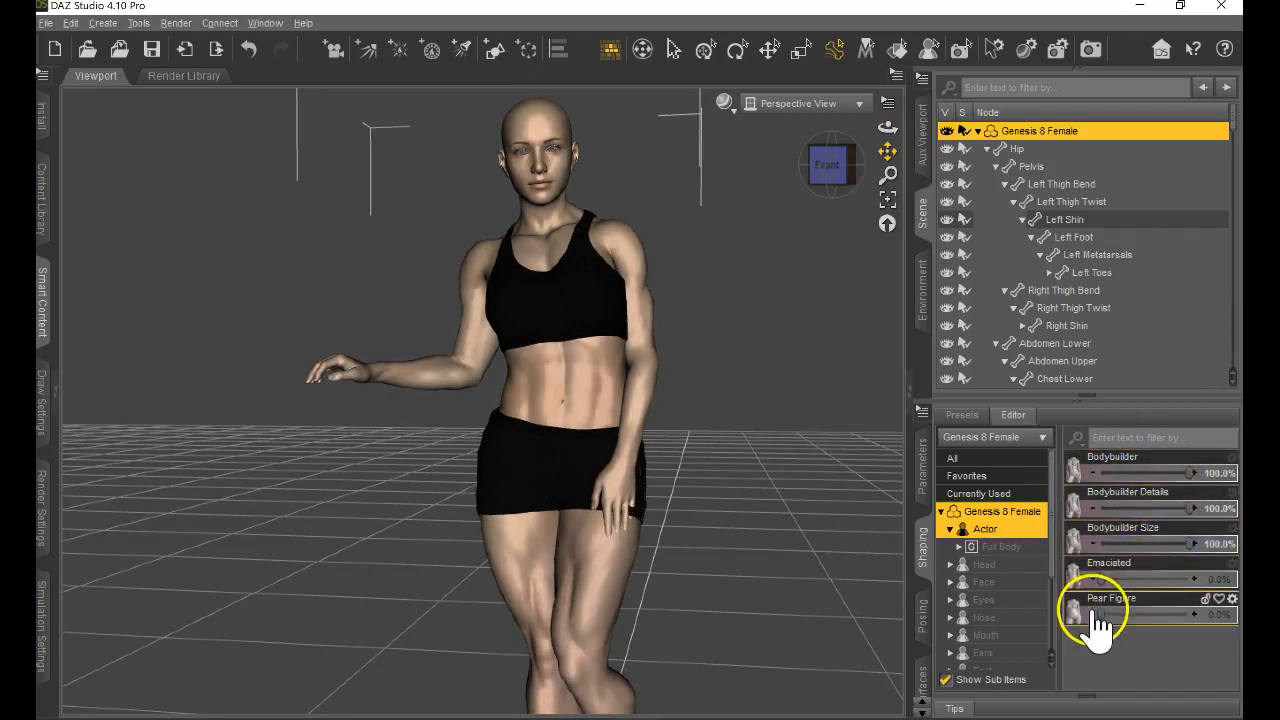
left_click_drag(1100, 611, 1030, 637)
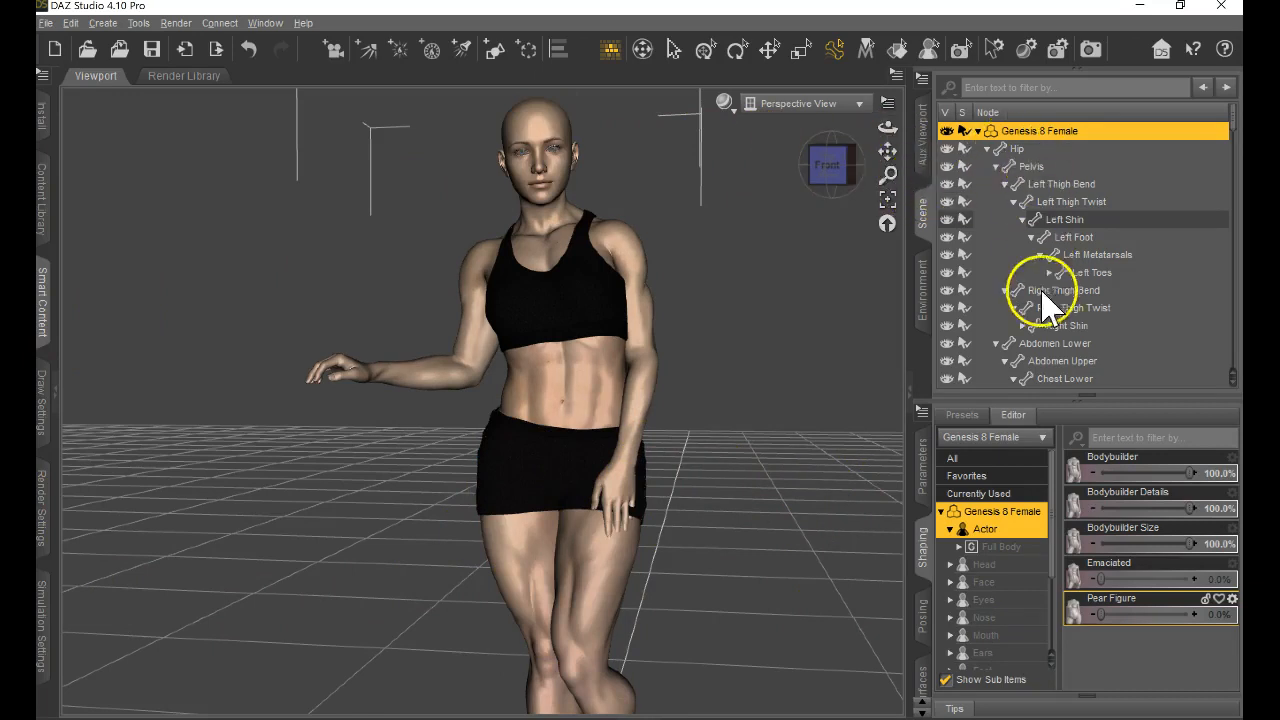
Enlarge the figure's head with Head Propagating Scale, and look through the Face shaping sliders.
left_click(988, 565)
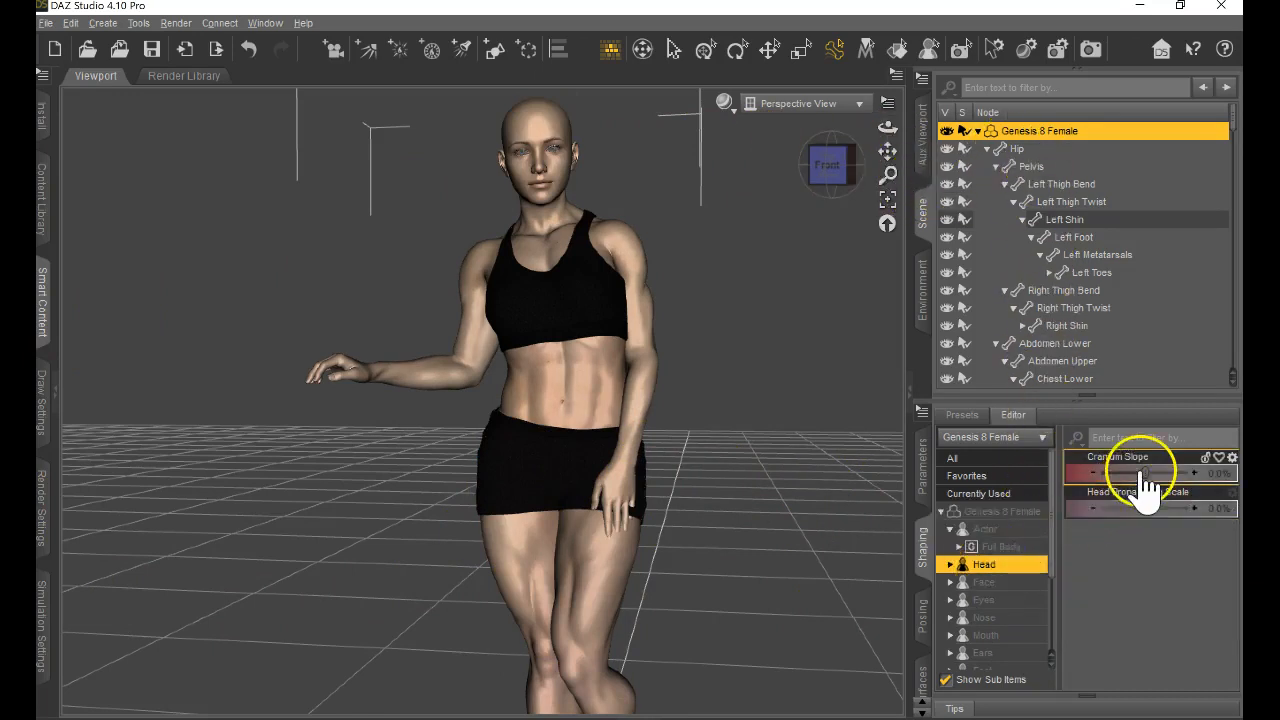
left_click_drag(1145, 508, 1165, 508)
left_click(985, 582)
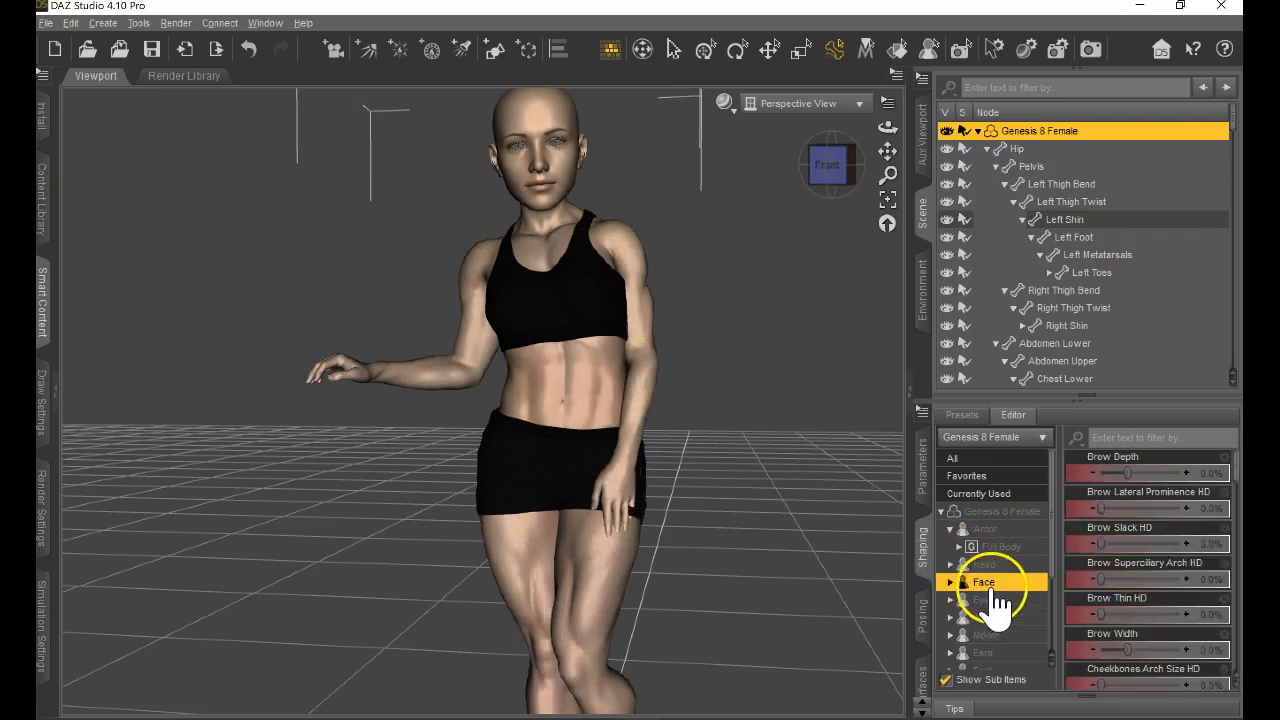
scroll(1150, 570, "down", 3)
scroll(1138, 580, "down", 10)
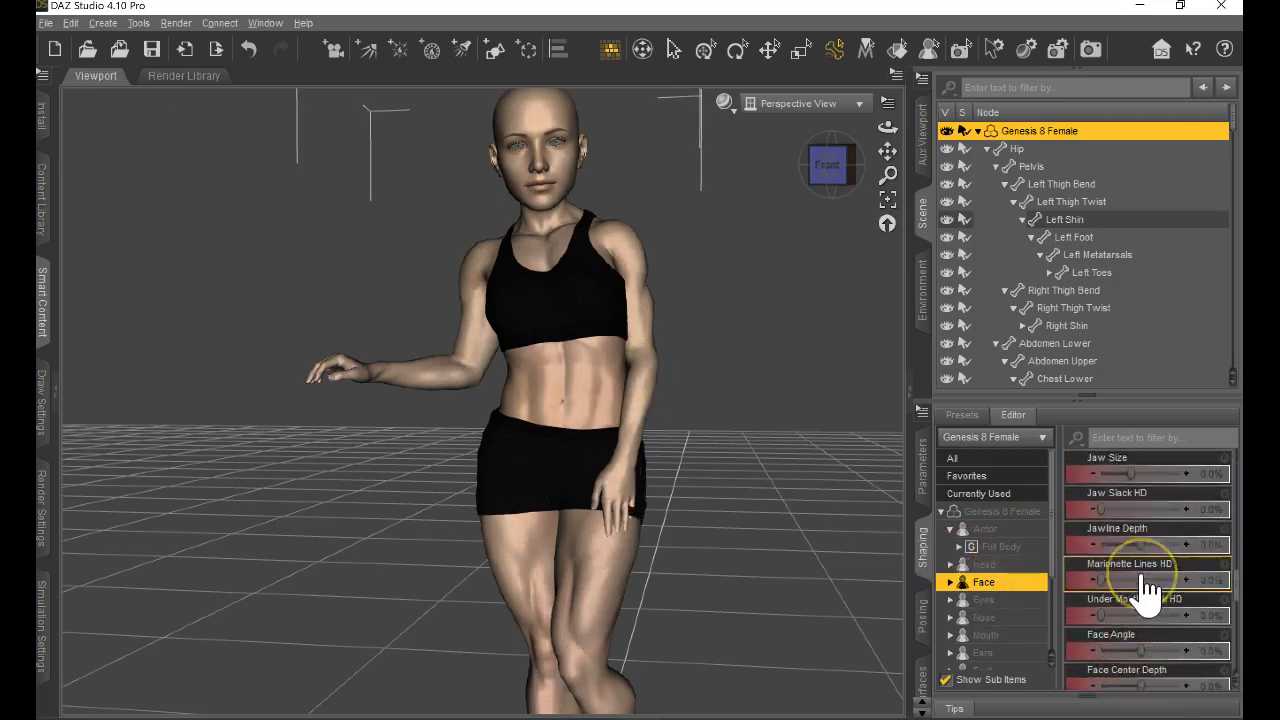
scroll(1150, 588, "up", 10)
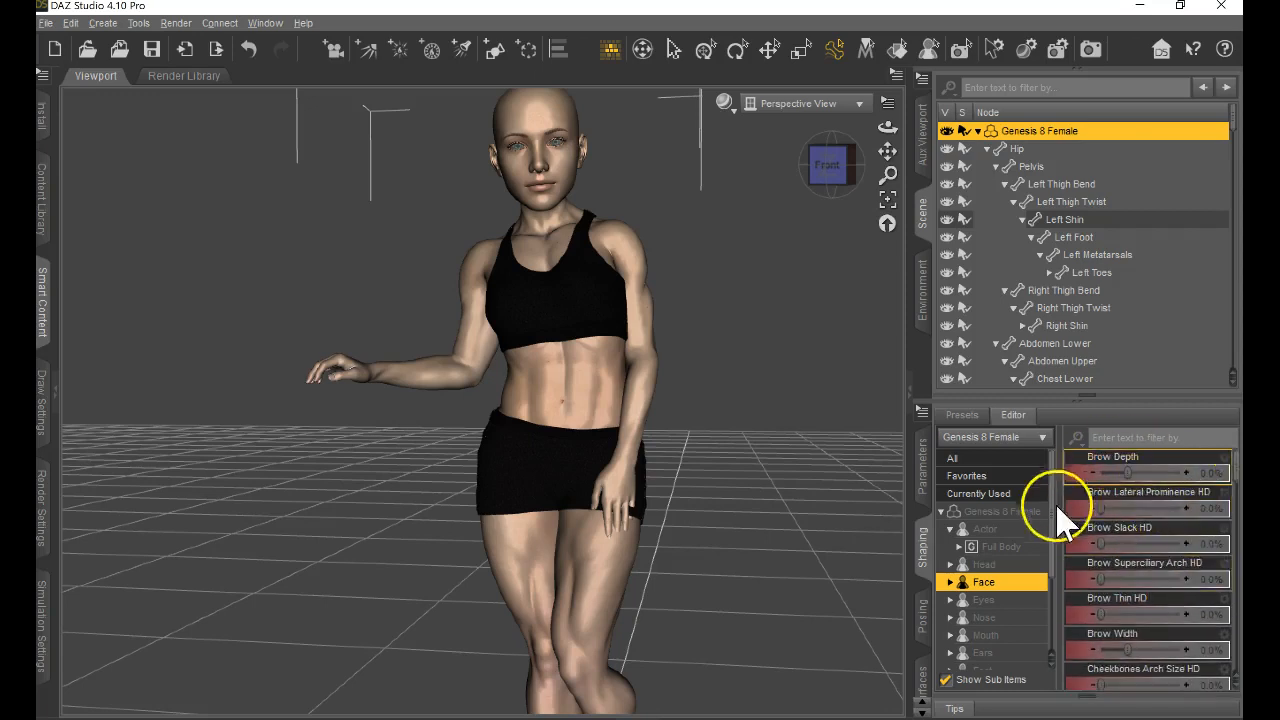
Increase the Nose Bridge Slope of the figure's nose, and show the Ears shaping sliders.
left_click(985, 616)
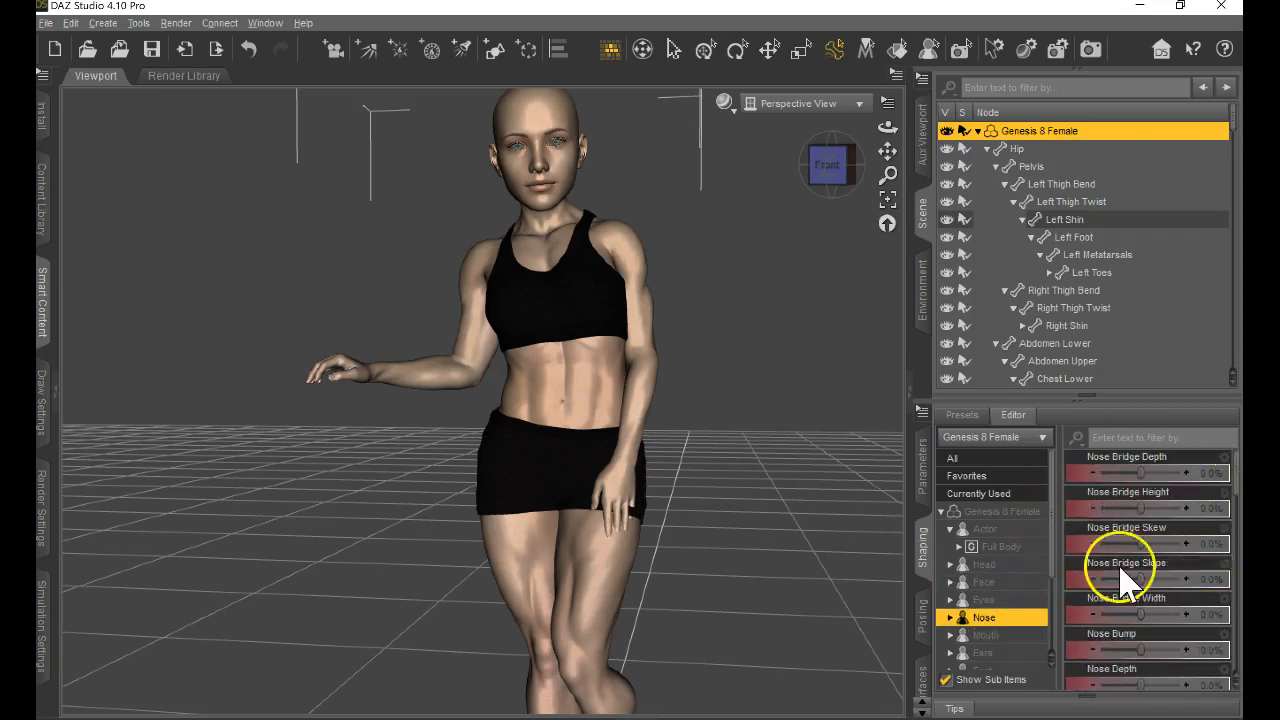
left_click_drag(1141, 580, 1180, 582)
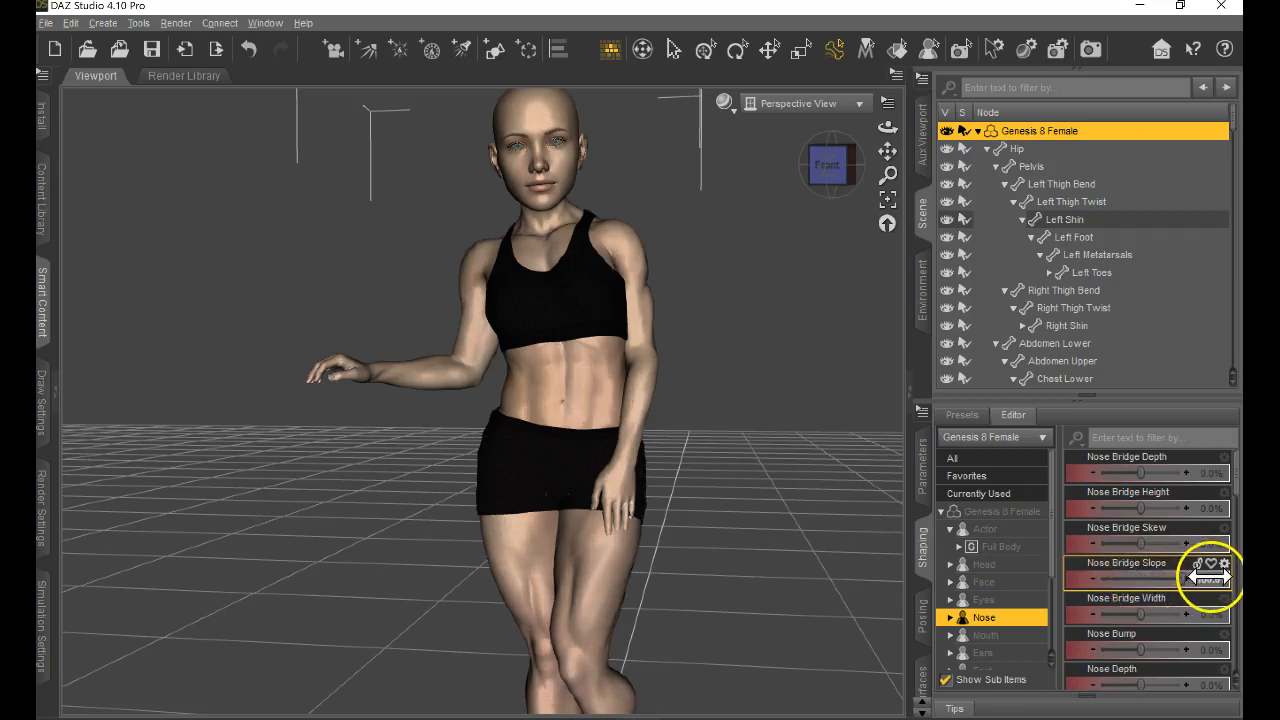
left_click(985, 652)
scroll(995, 630, "down", 2)
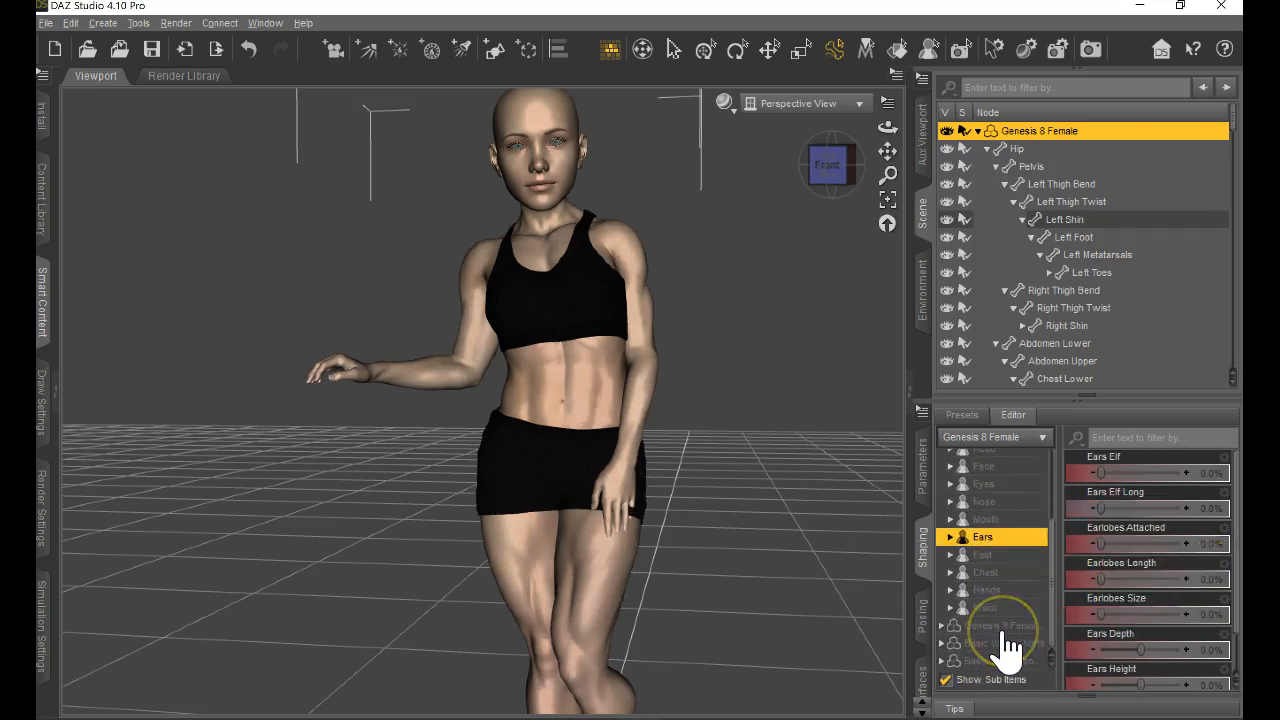
Set Shorts Expand All, Shorts Widen Bum and Shorts Widen Sides of the Basic Wear Shorts to 100%, checking the fit from the side.
left_click(1006, 627)
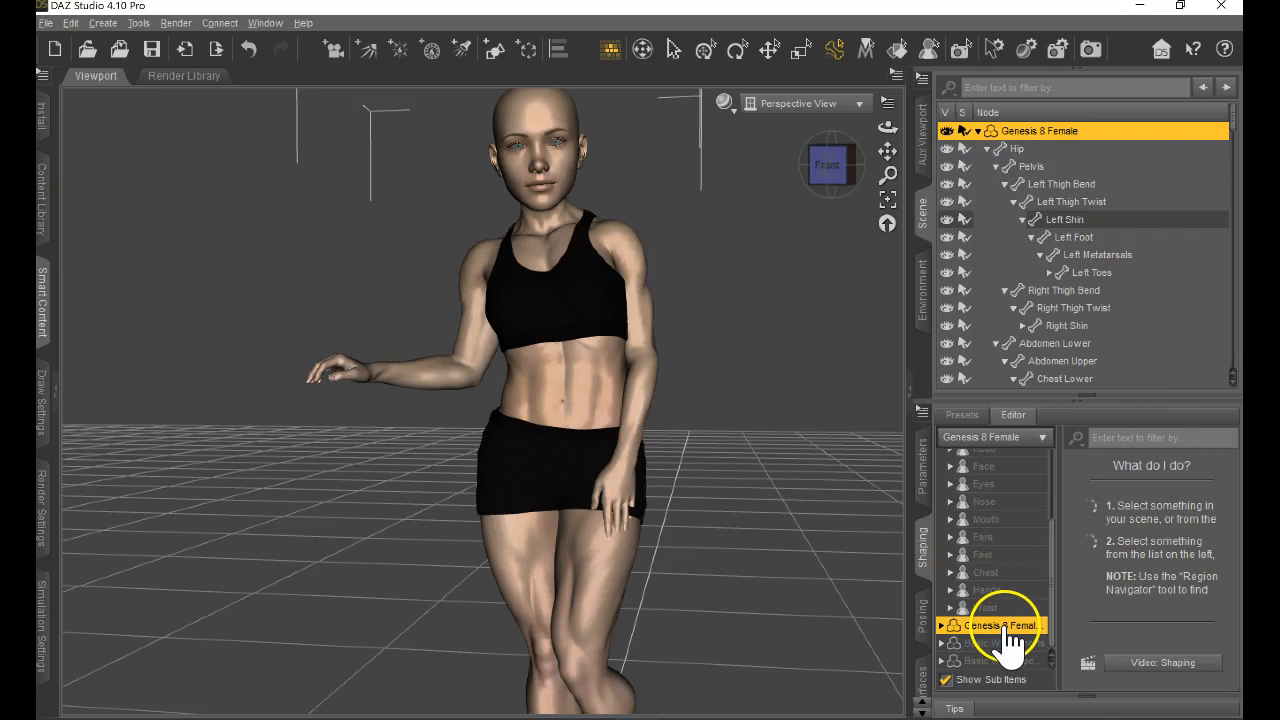
left_click(1006, 643)
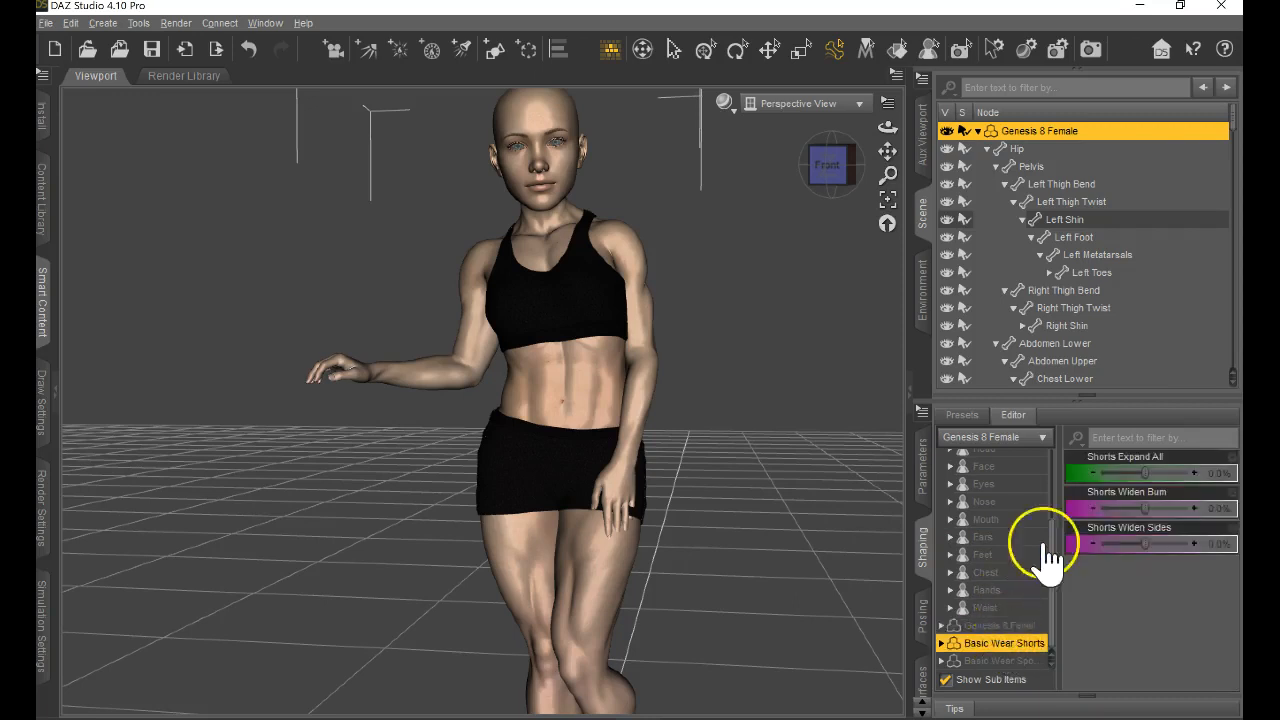
left_click_drag(1146, 470, 1214, 473)
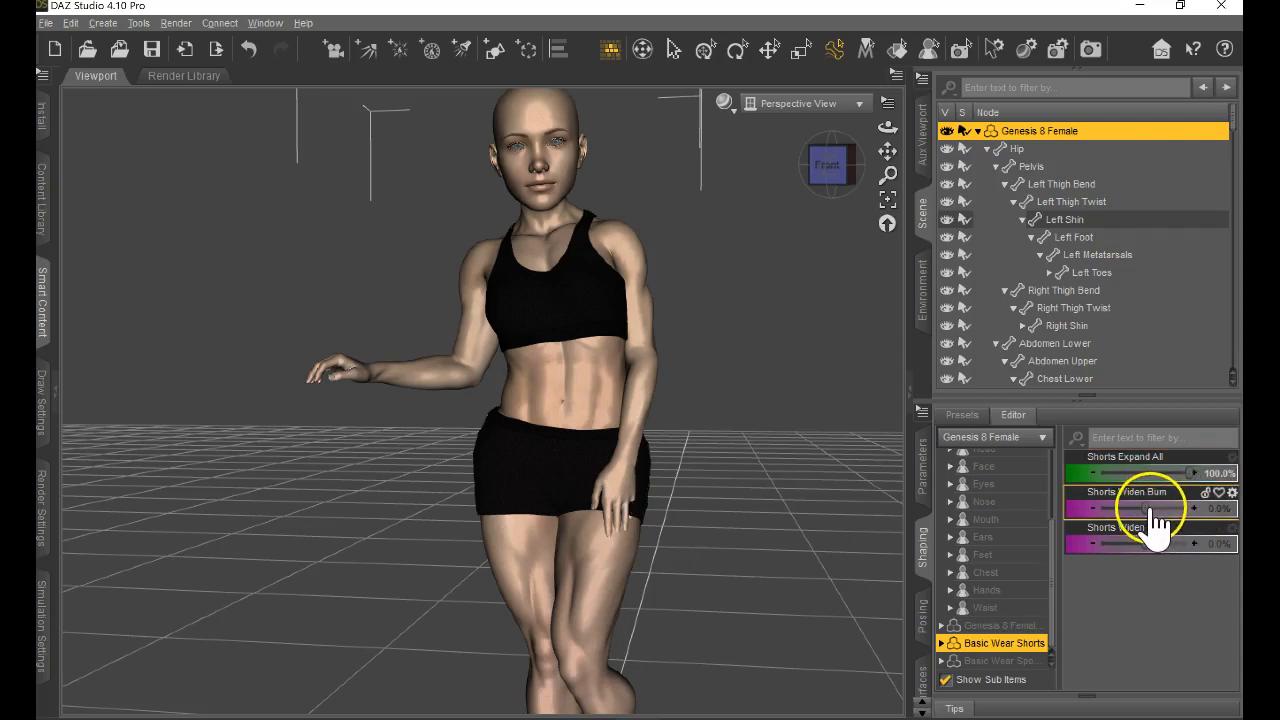
left_click_drag(1143, 508, 1178, 508)
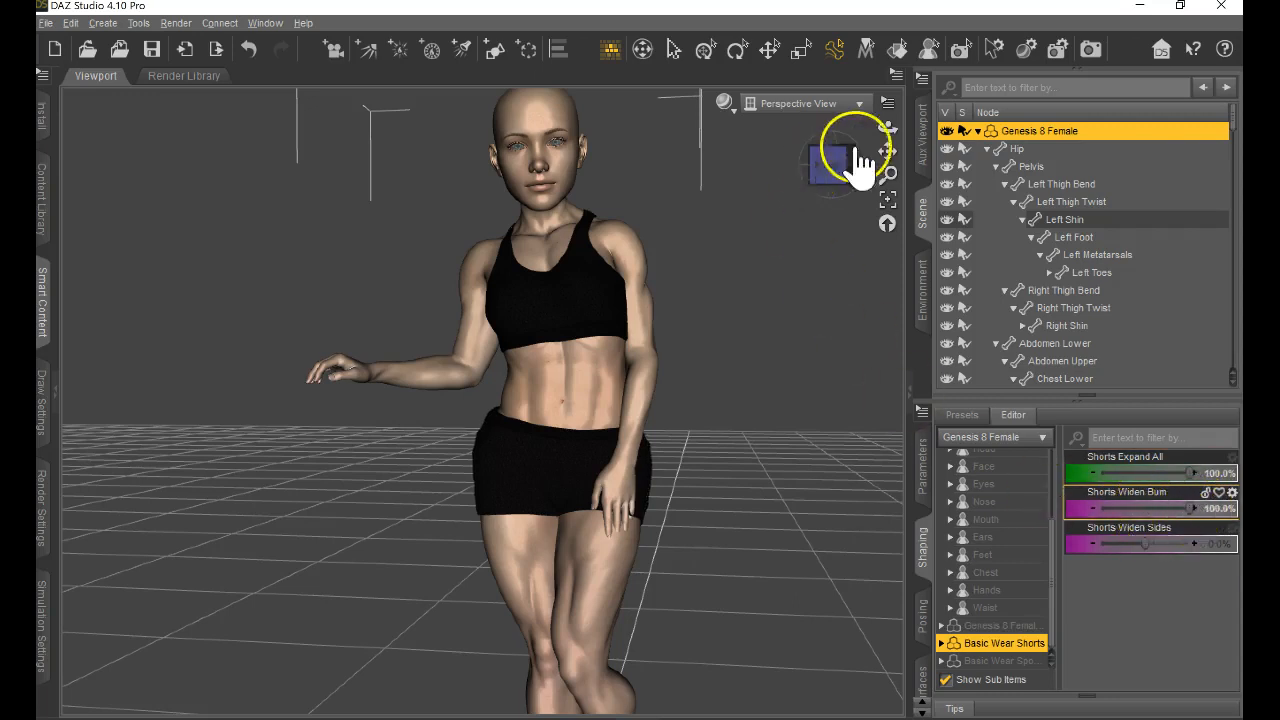
mouse_move(628, 371)
left_mouse_down()
mouse_move(612, 367)
mouse_move(638, 371)
left_mouse_up()
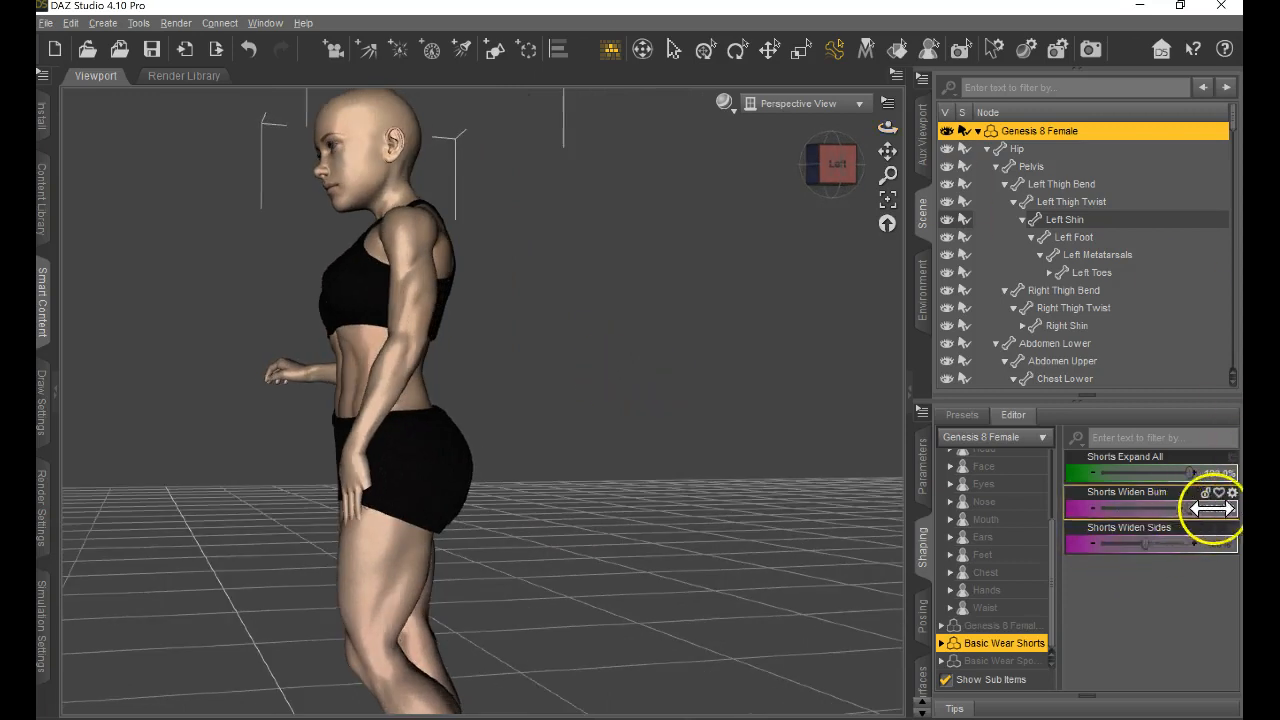
left_click_drag(1212, 508, 965, 500)
left_click_drag(1112, 520, 1225, 527)
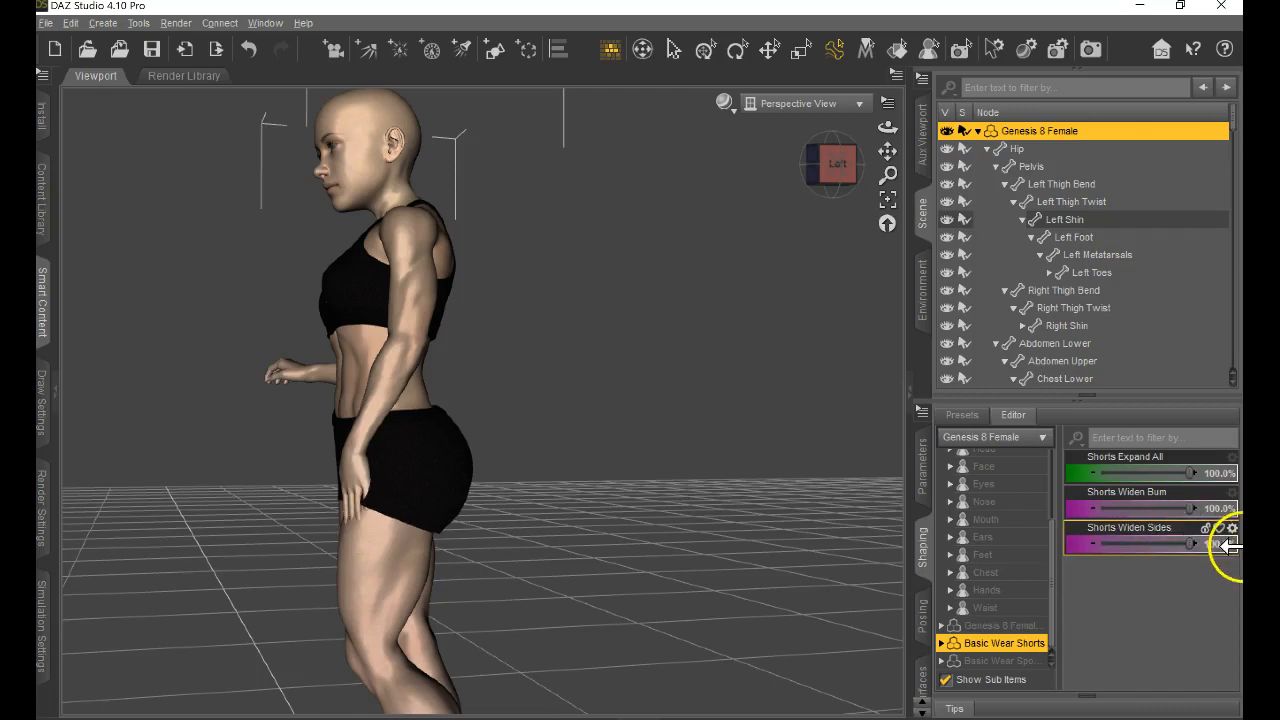
left_click_drag(888, 129, 630, 414)
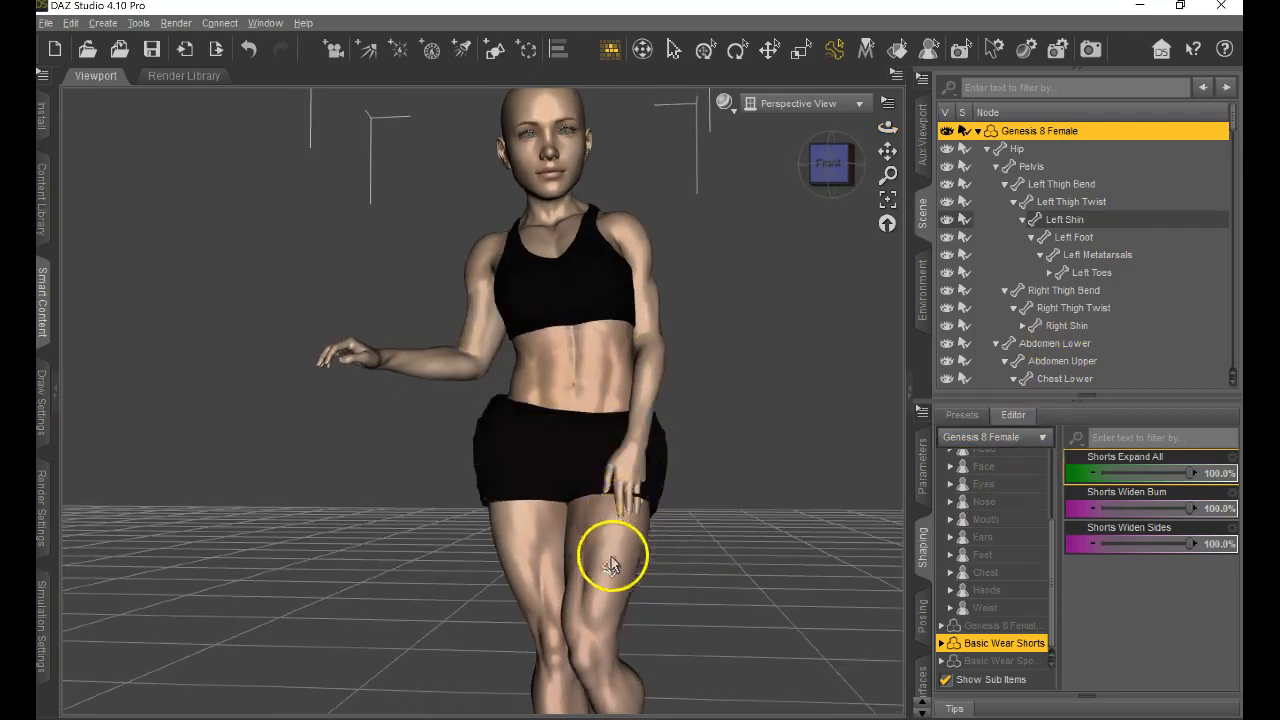
Set Sports Bra Widen Shoulders to about 24%, and return to the Basic Wear Shorts sliders.
left_click(1030, 662)
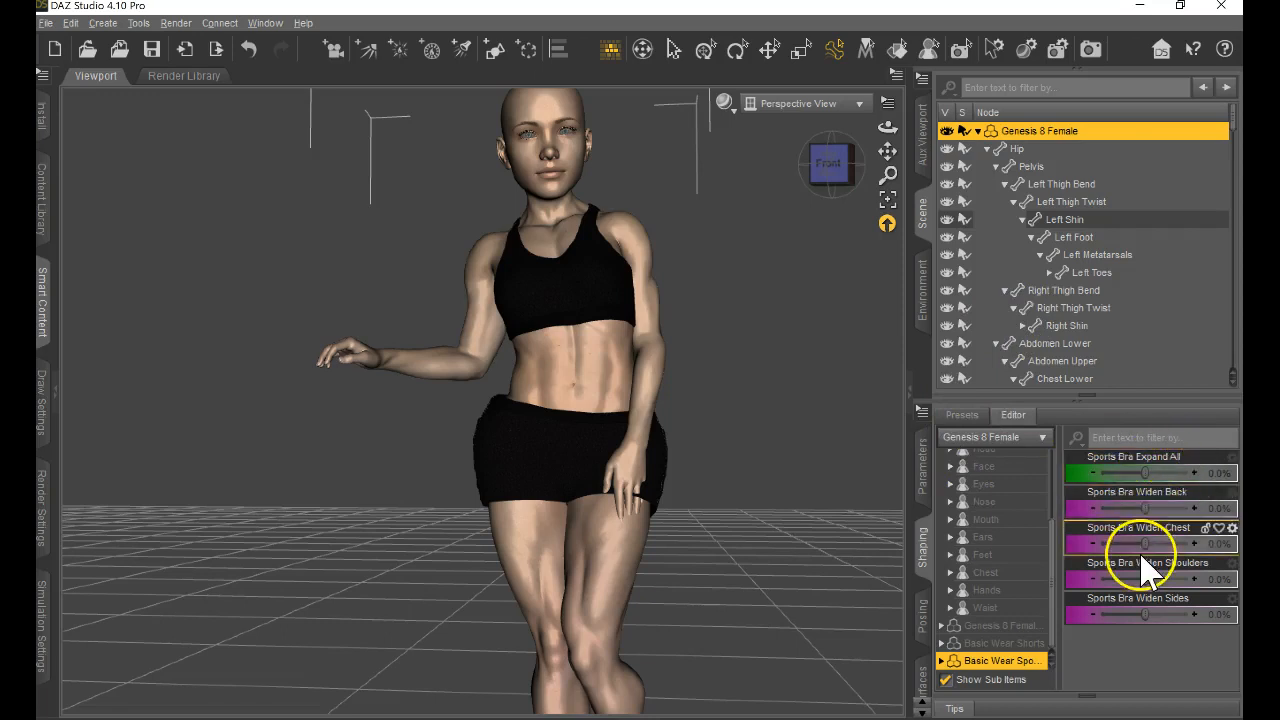
mouse_move(1143, 577)
left_mouse_down()
mouse_move(1228, 577)
mouse_move(1156, 579)
left_mouse_up()
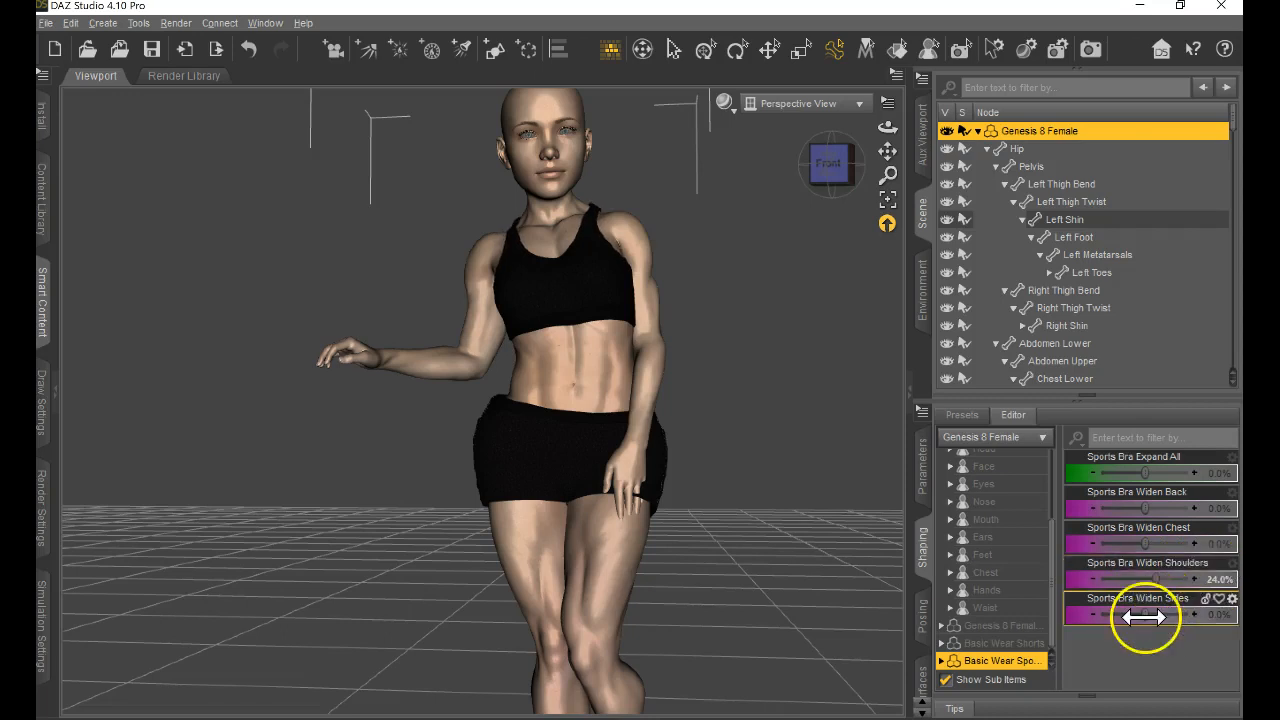
left_click(1005, 626)
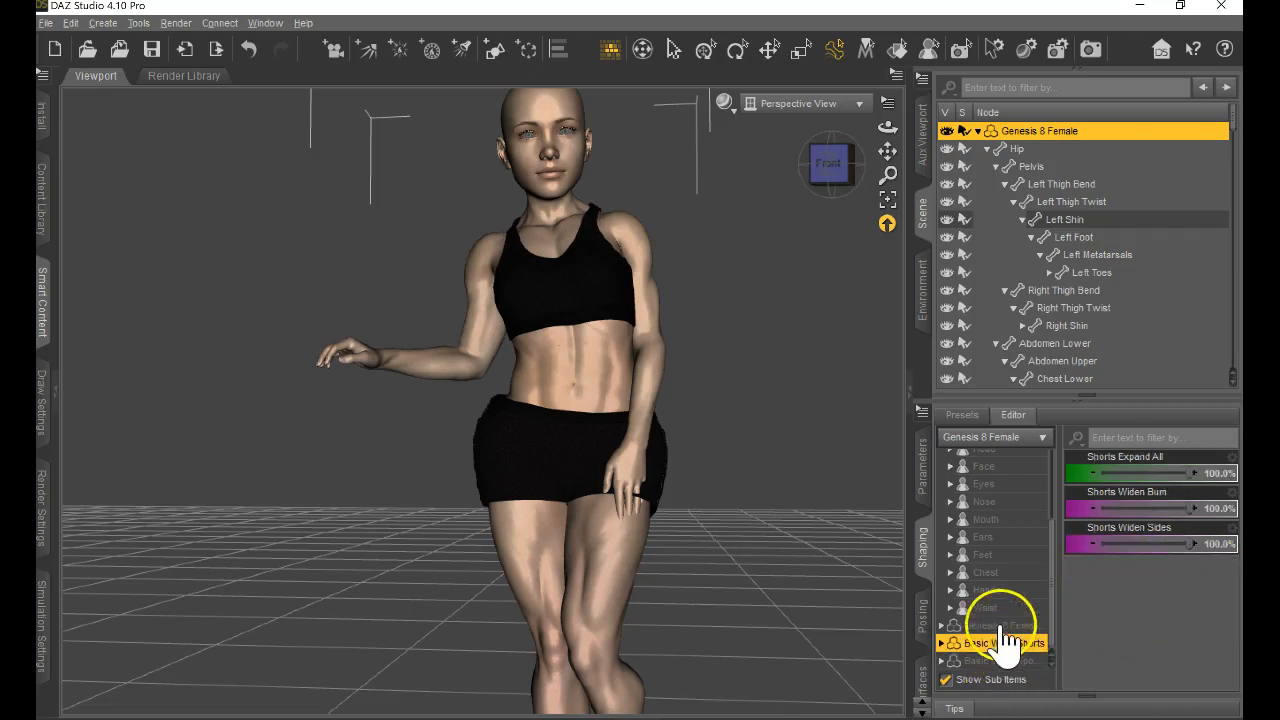
Raise the Navel shape of the figure's waist to its maximum, and show the Chest shaping sliders.
left_click(1000, 608)
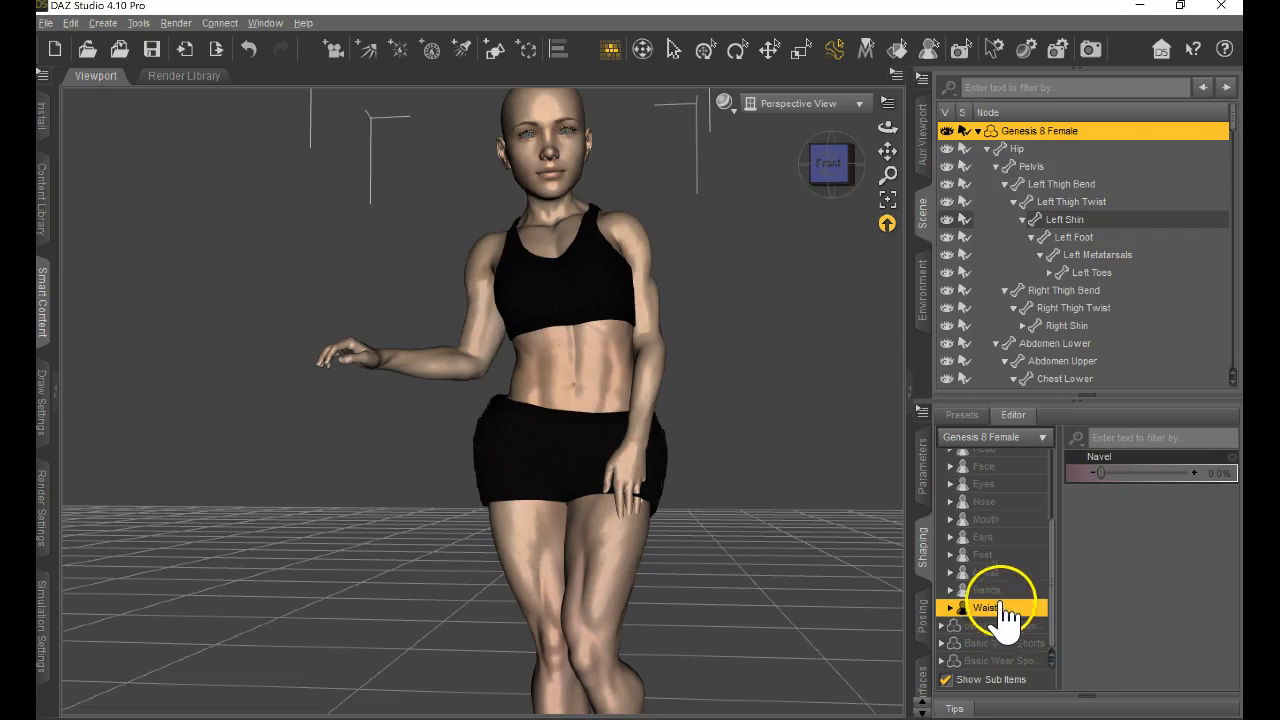
left_click_drag(1100, 471, 1228, 474)
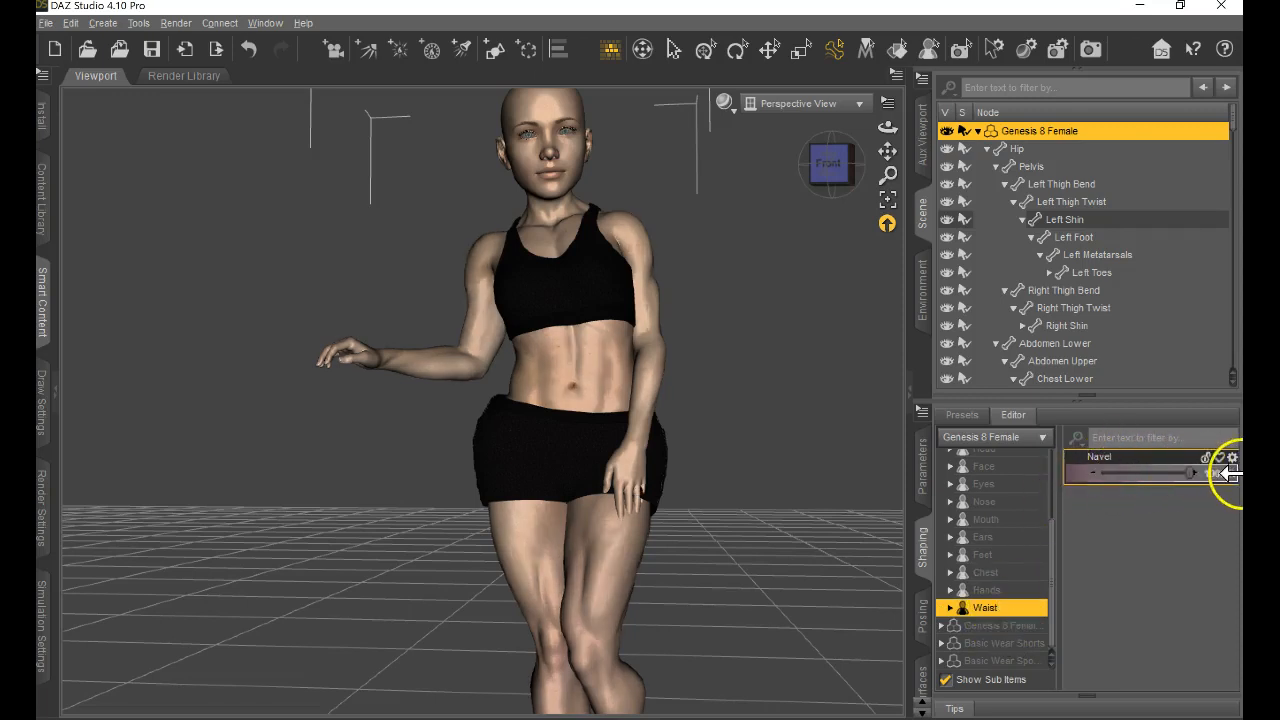
left_click(1012, 591)
left_click(1008, 574)
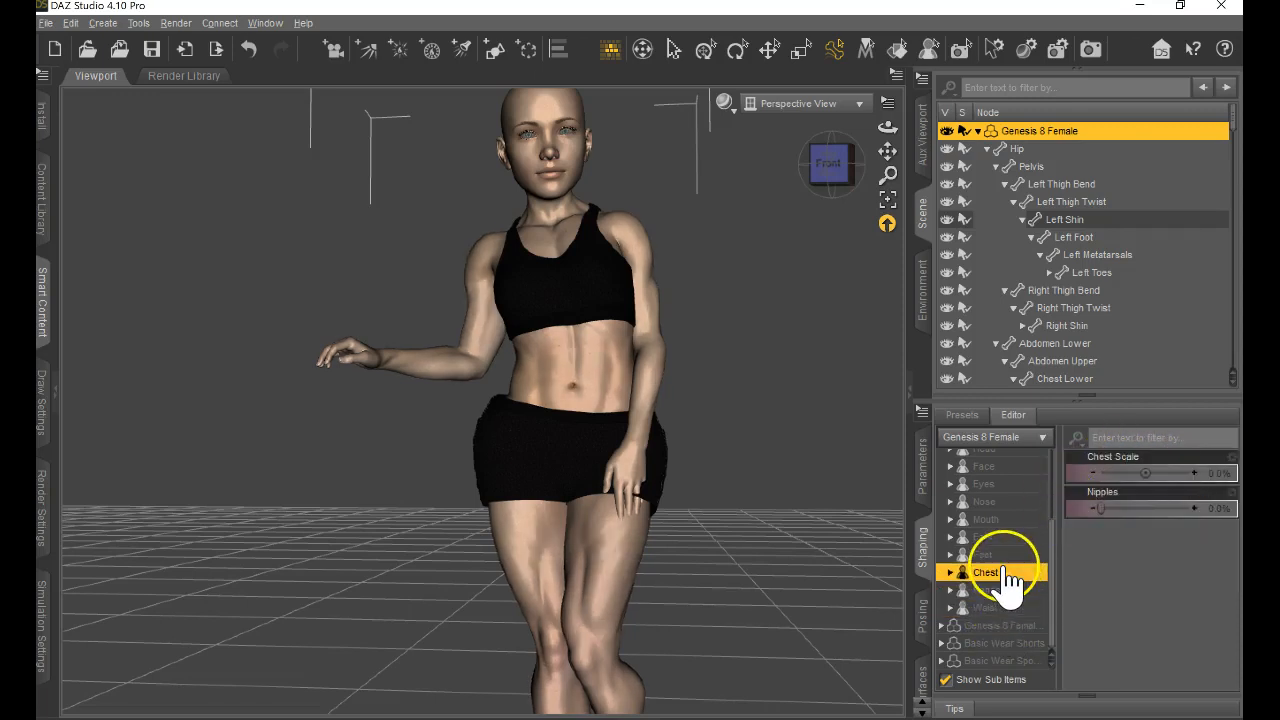
Enlarge the figure's feet with Foot Propagating Scale at about 68.5%, and raise the left foot's scale to about 262.8%.
left_click(1001, 557)
scroll(735, 538, "up", 2)
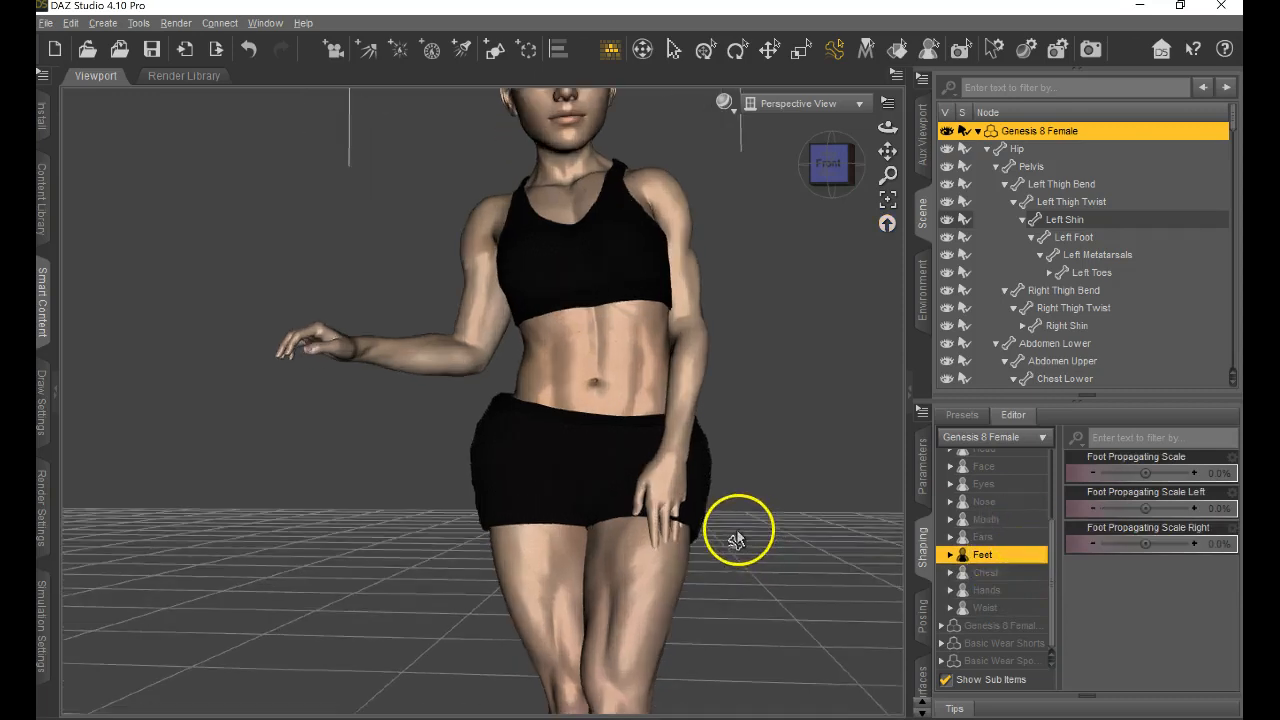
scroll(736, 540, "down", 3)
scroll(735, 540, "down", 3)
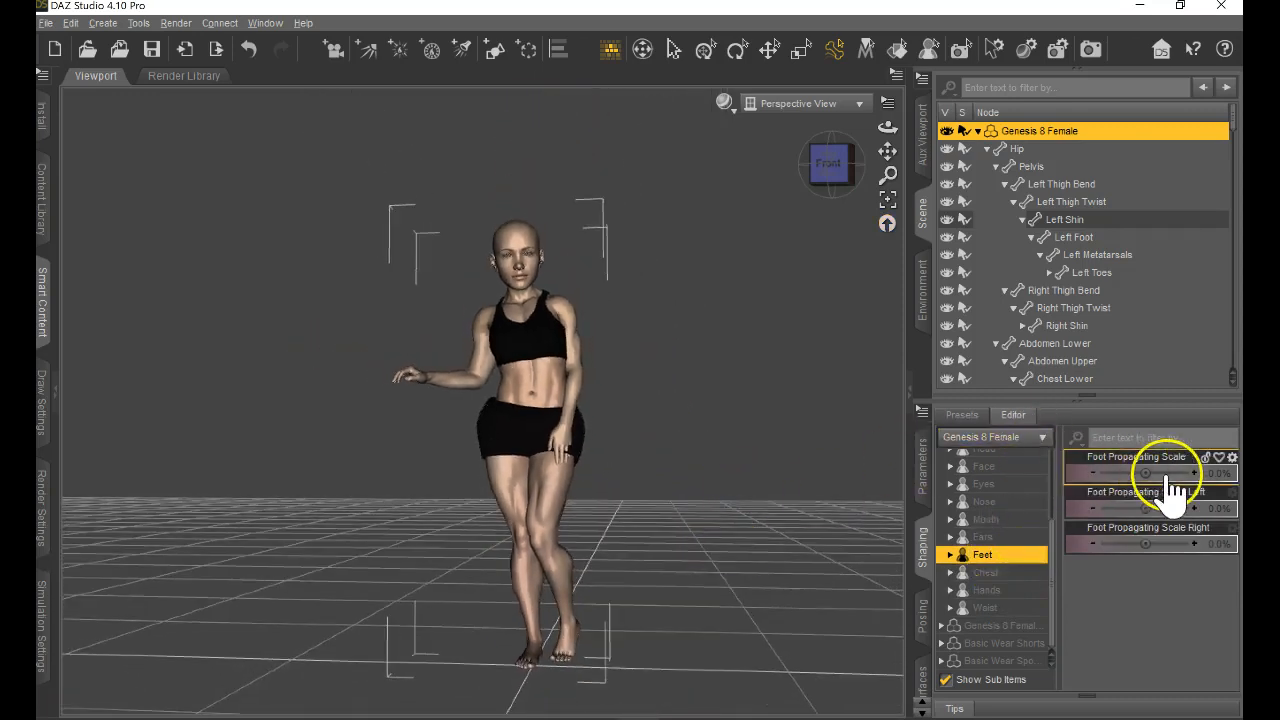
left_click_drag(1146, 473, 1165, 473)
mouse_move(638, 371)
left_mouse_down()
mouse_move(623, 366)
mouse_move(1157, 500)
mouse_move(638, 371)
left_mouse_up()
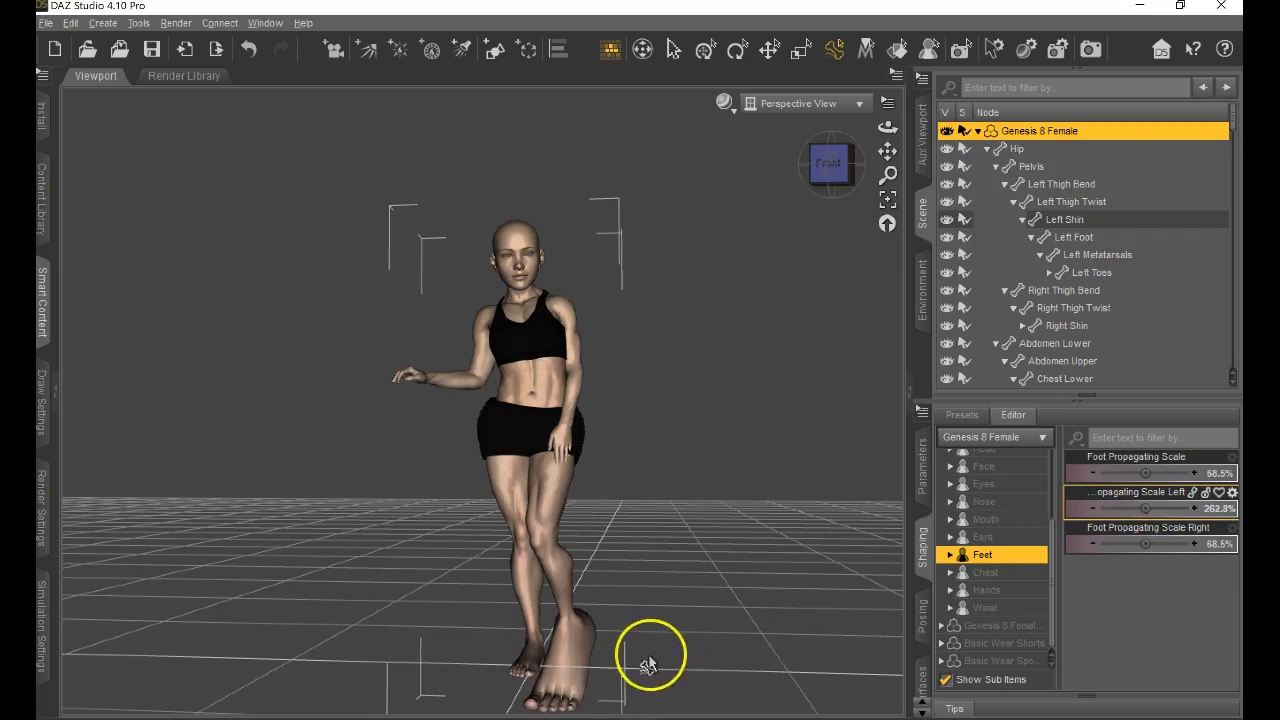
View the figure's face close up from the front, and look through the Head, Eyes and Face shaping sliders.
left_click(522, 342)
middle_click_drag(657, 461, 665, 479)
scroll(665, 479, "up", 4)
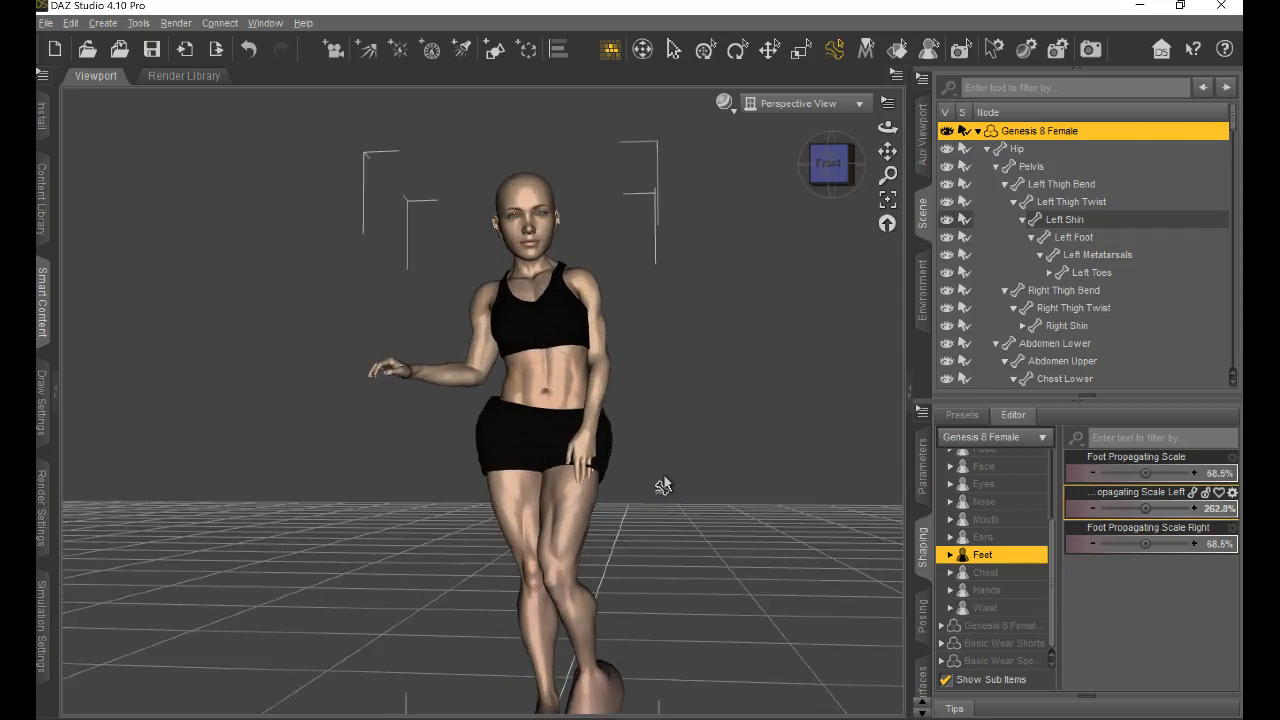
scroll(663, 485, "up", 5)
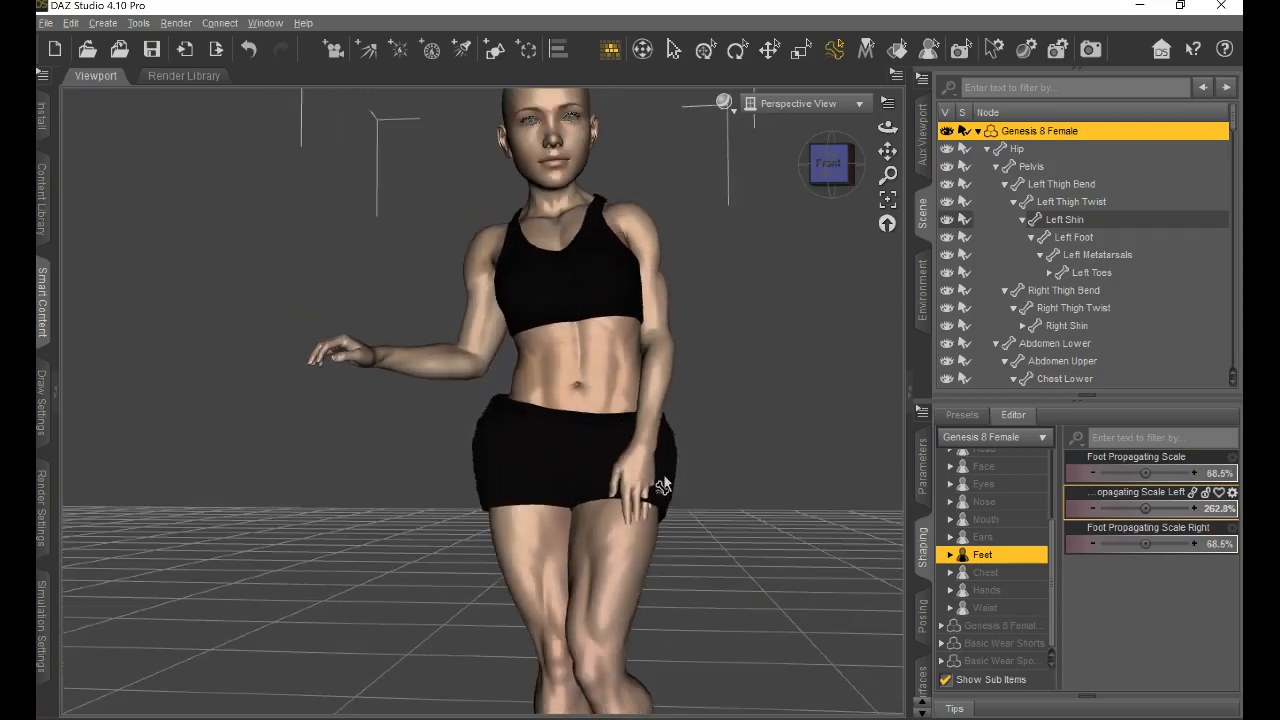
left_click_drag(887, 151, 643, 408)
scroll(632, 217, "up", 5)
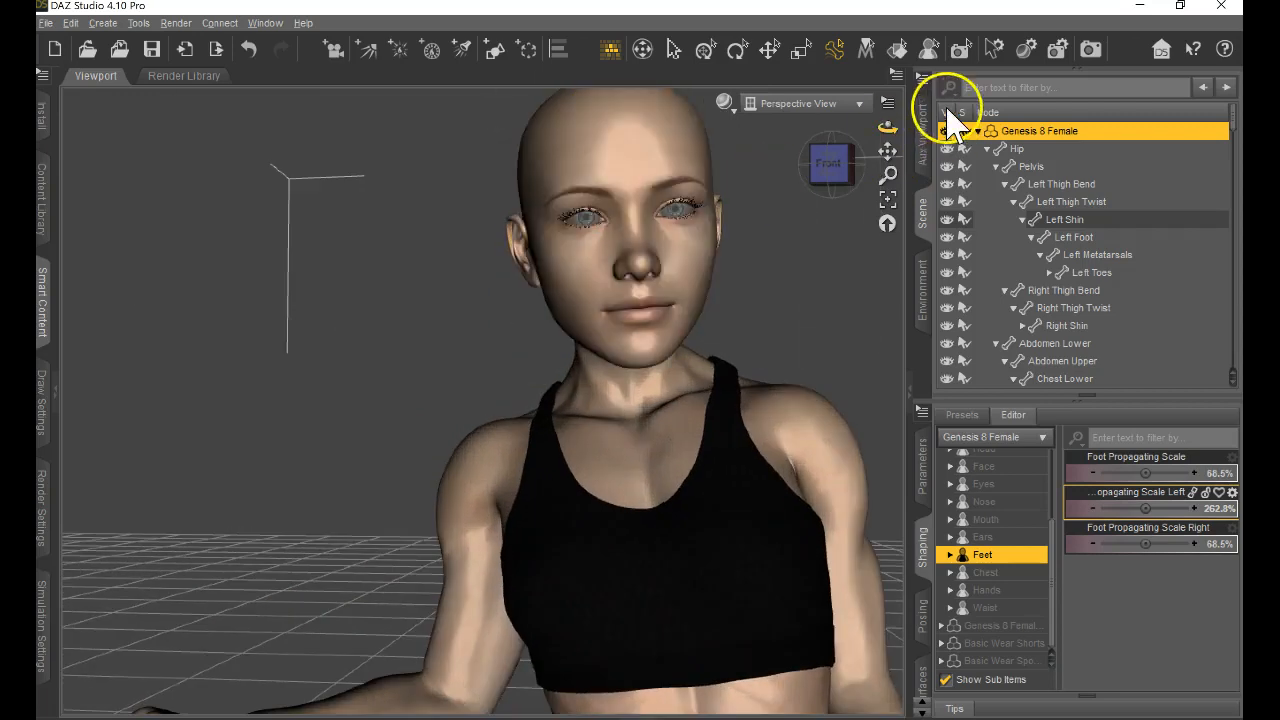
left_click_drag(887, 127, 640, 371)
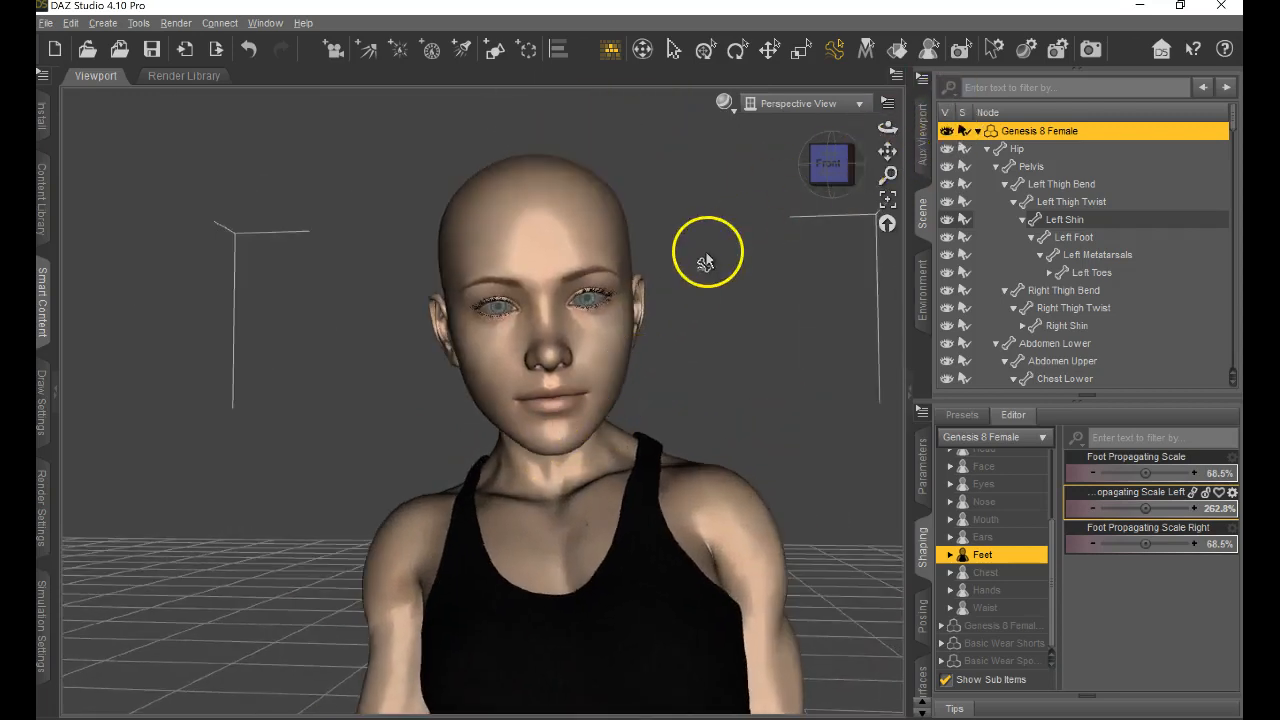
scroll(705, 262, "up", 2)
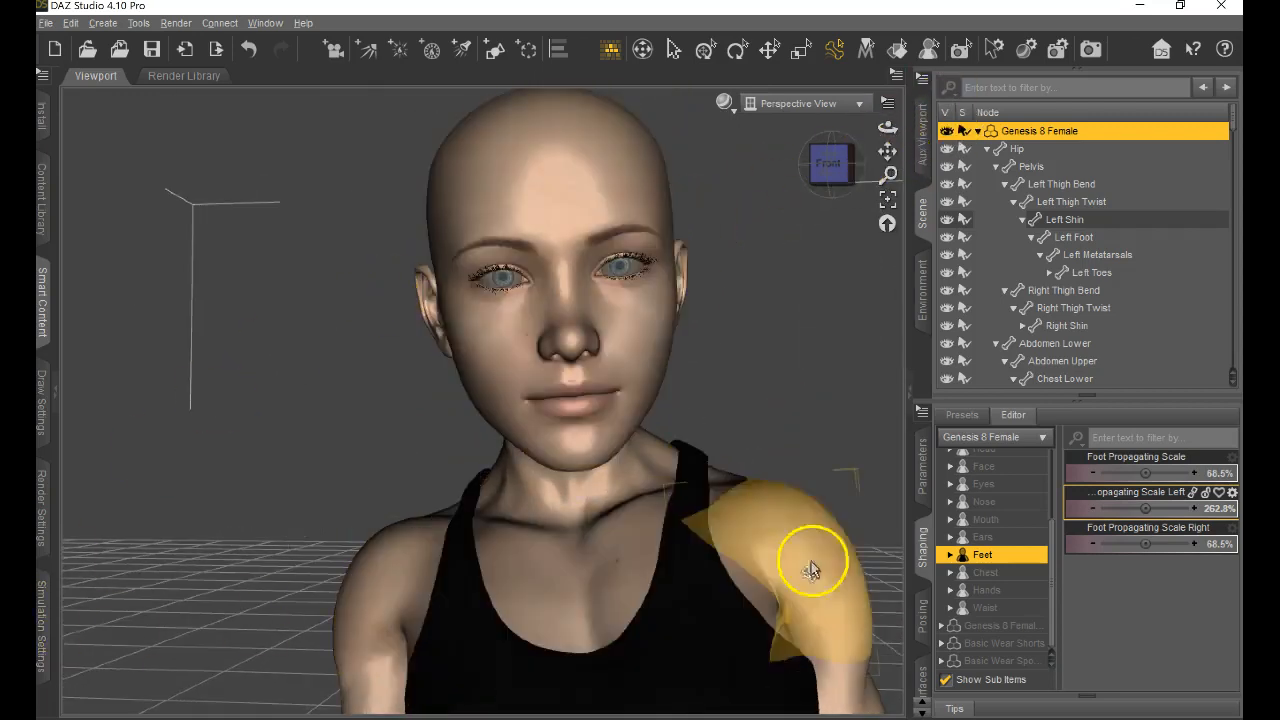
scroll(1023, 514, "up", 3)
left_click(1022, 584)
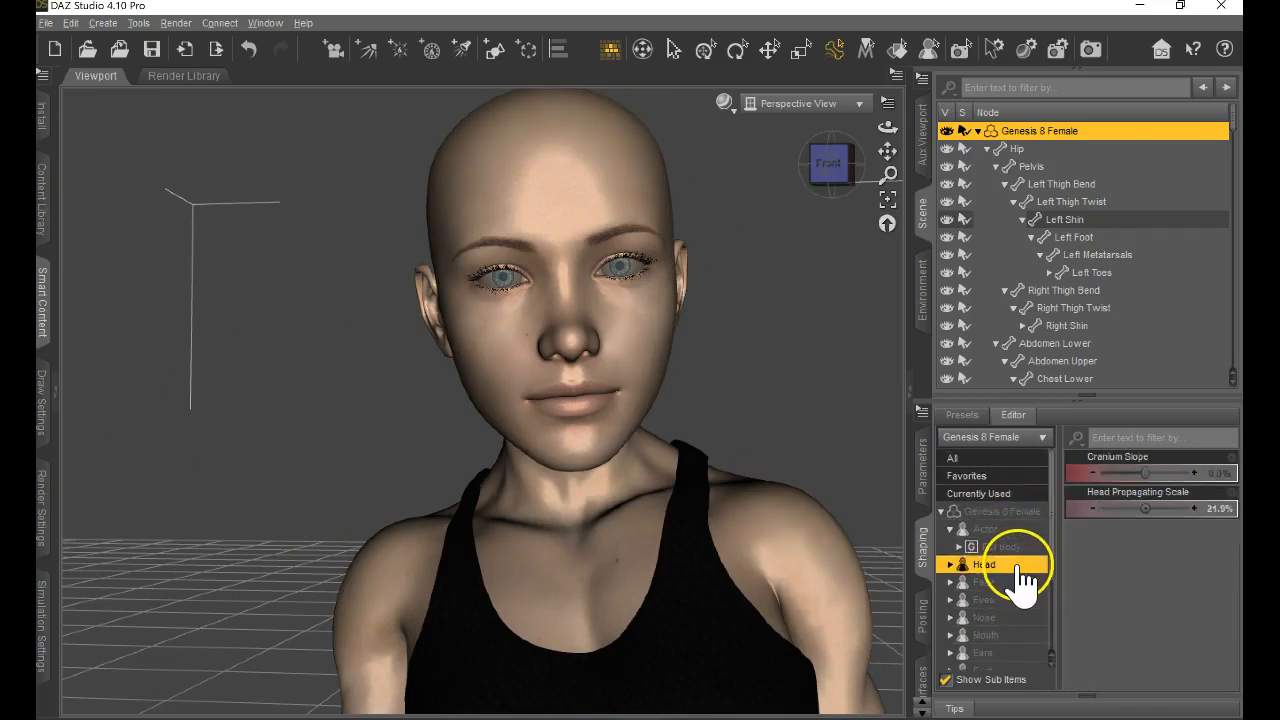
left_click(1010, 600)
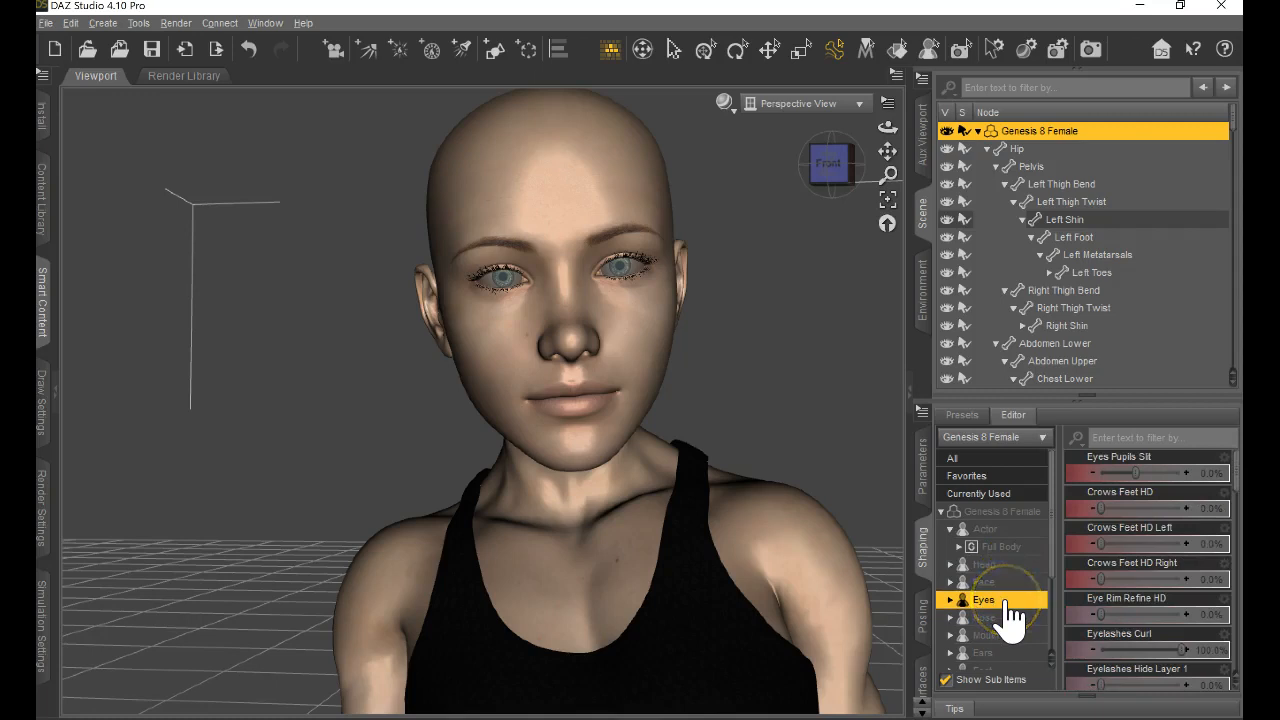
left_click(1000, 582)
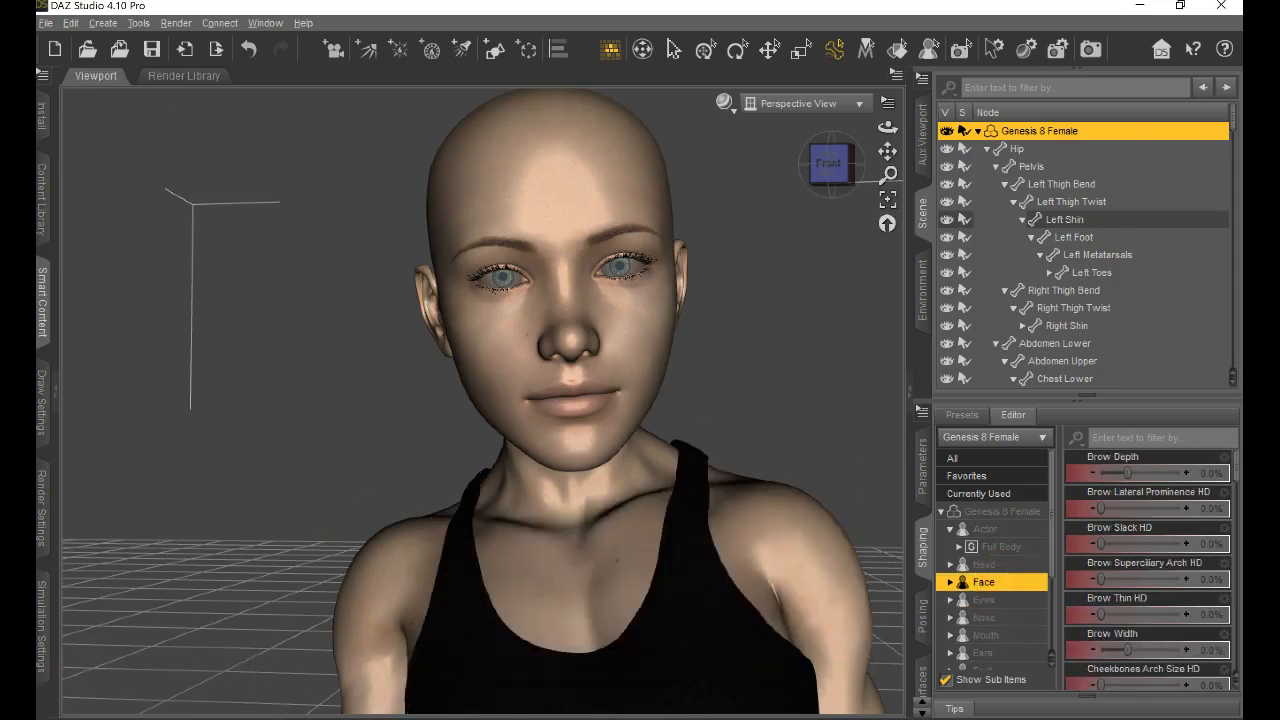
Select the figure's head with its posing sliders shown, and restore the whole figure's pose.
left_click(814, 366)
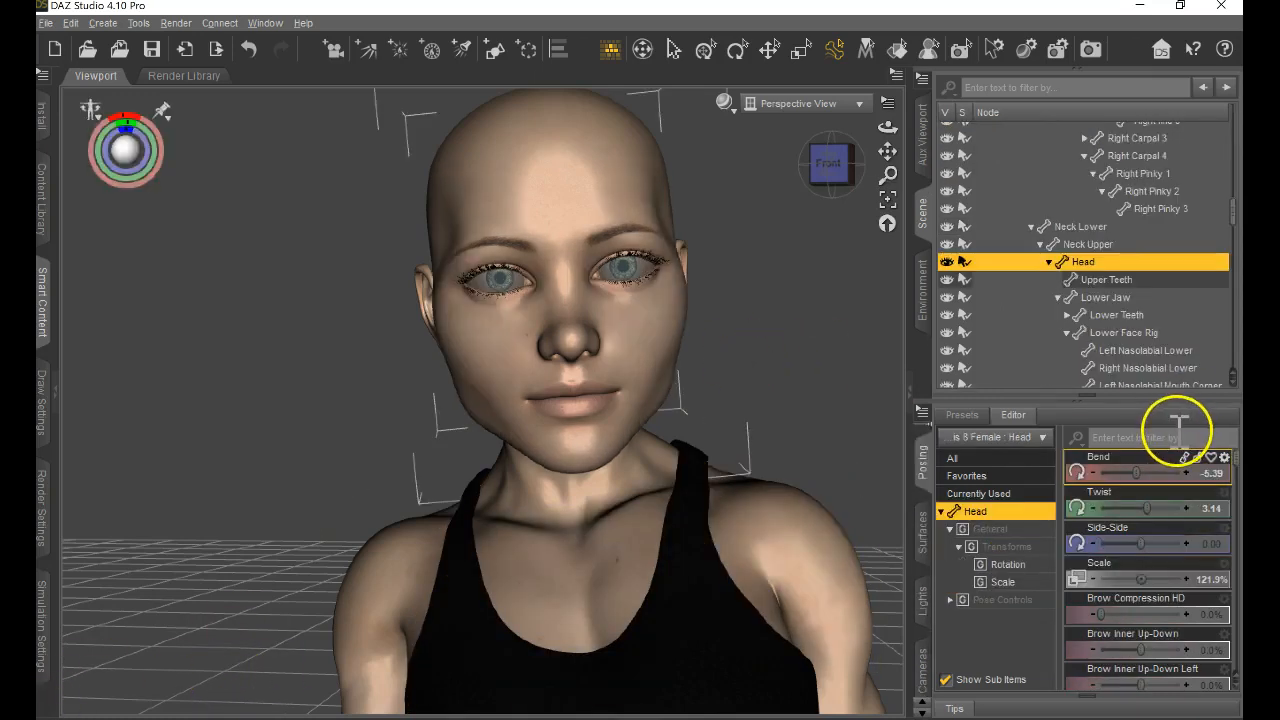
left_click(92, 110)
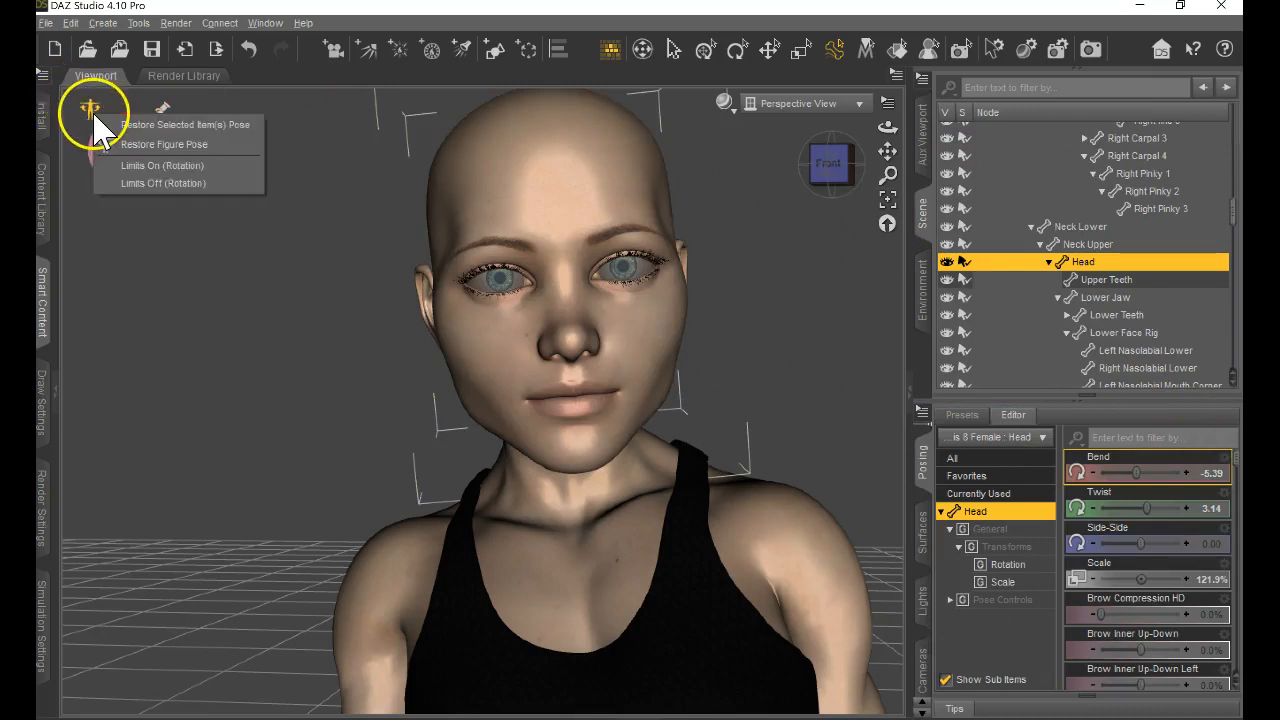
left_click(128, 141)
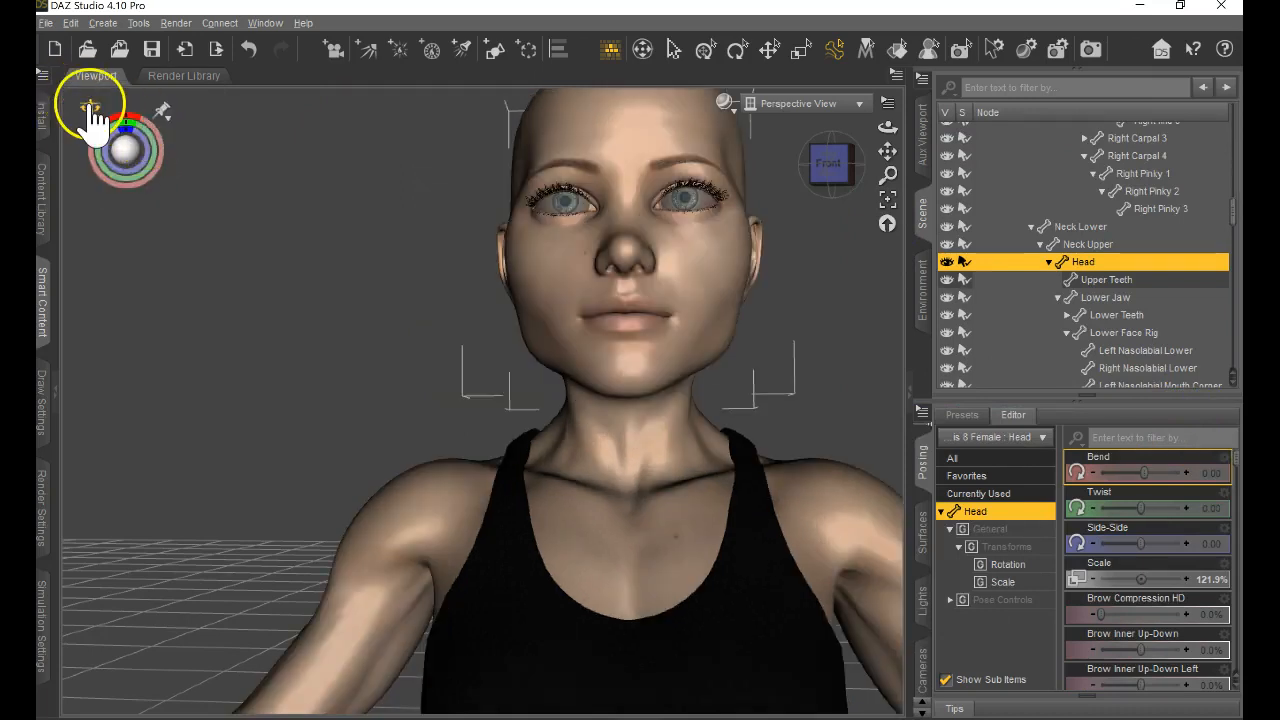
left_click(92, 110)
left_click(90, 110)
scroll(440, 285, "up", 4)
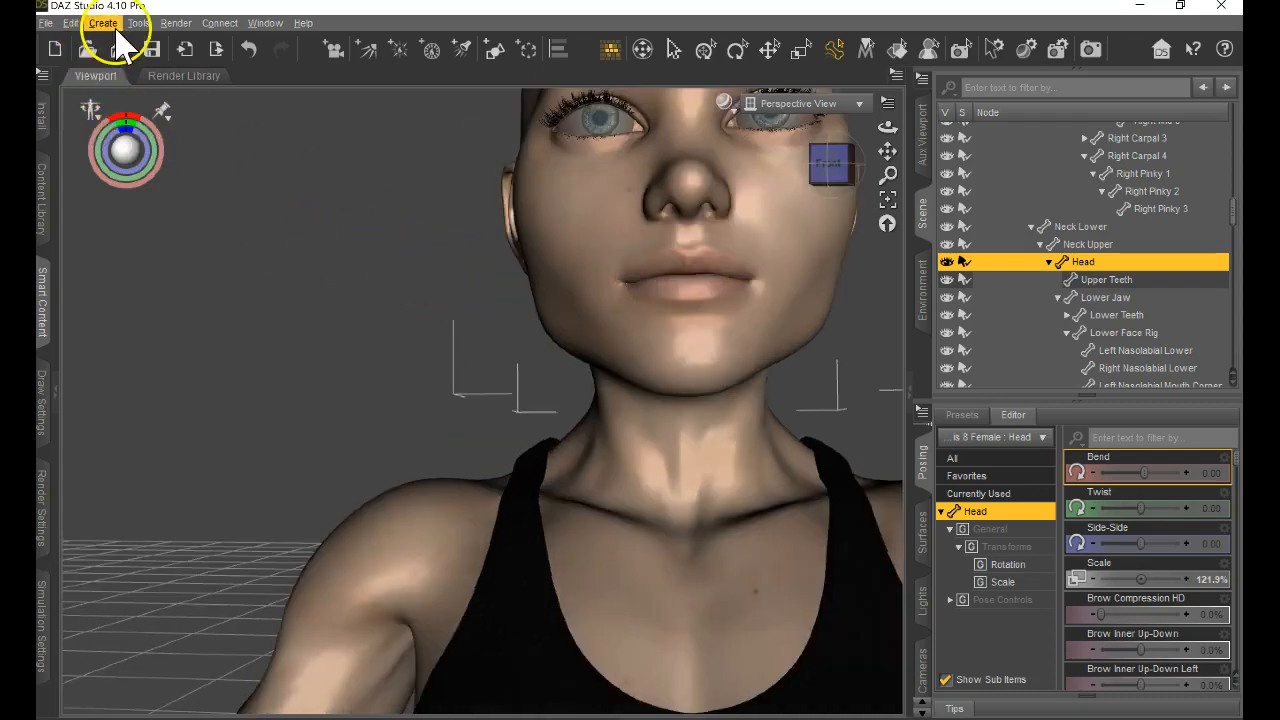
Restore the whole figure to its default state, including the shape and head scale.
left_click(72, 23)
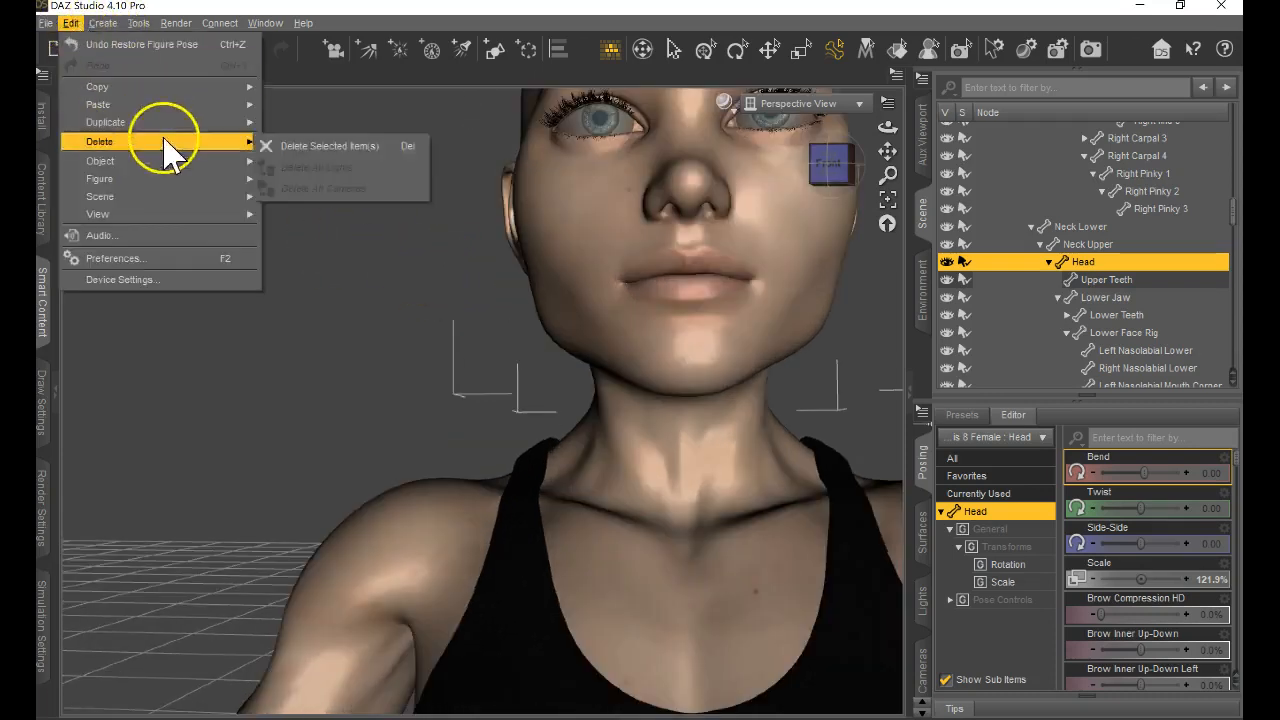
mouse_move(166, 184)
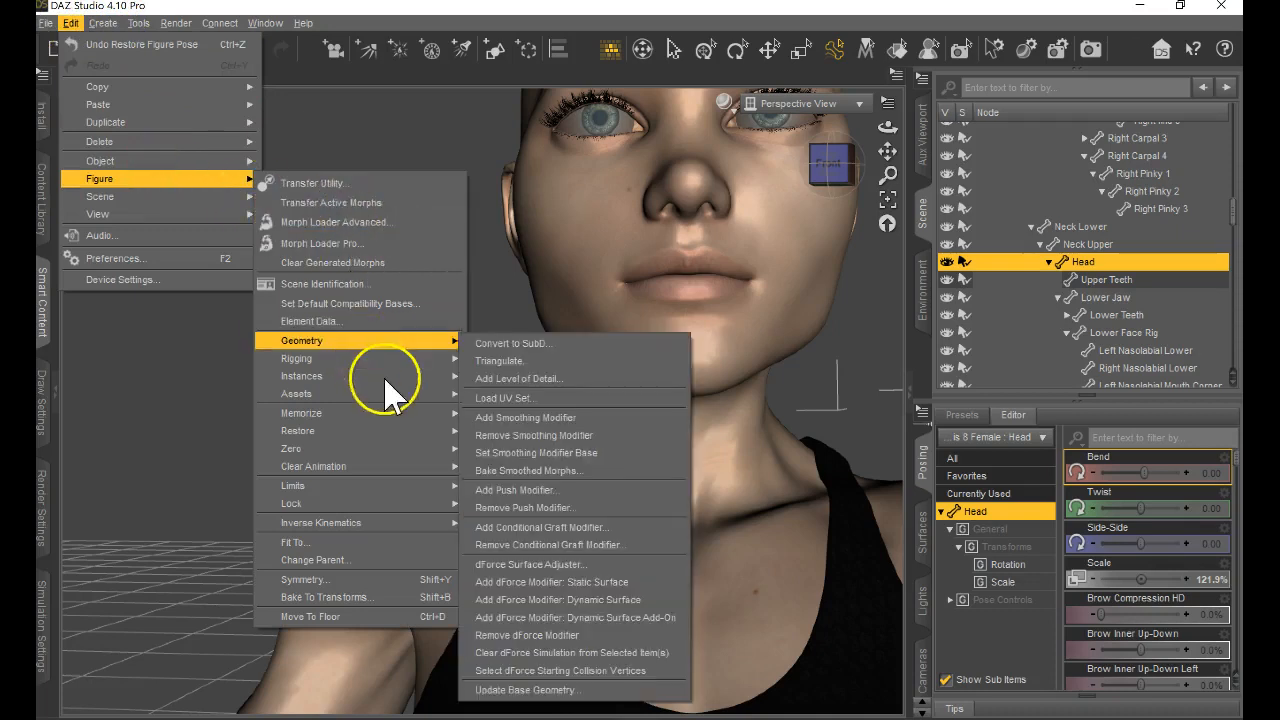
mouse_move(377, 435)
left_click(510, 434)
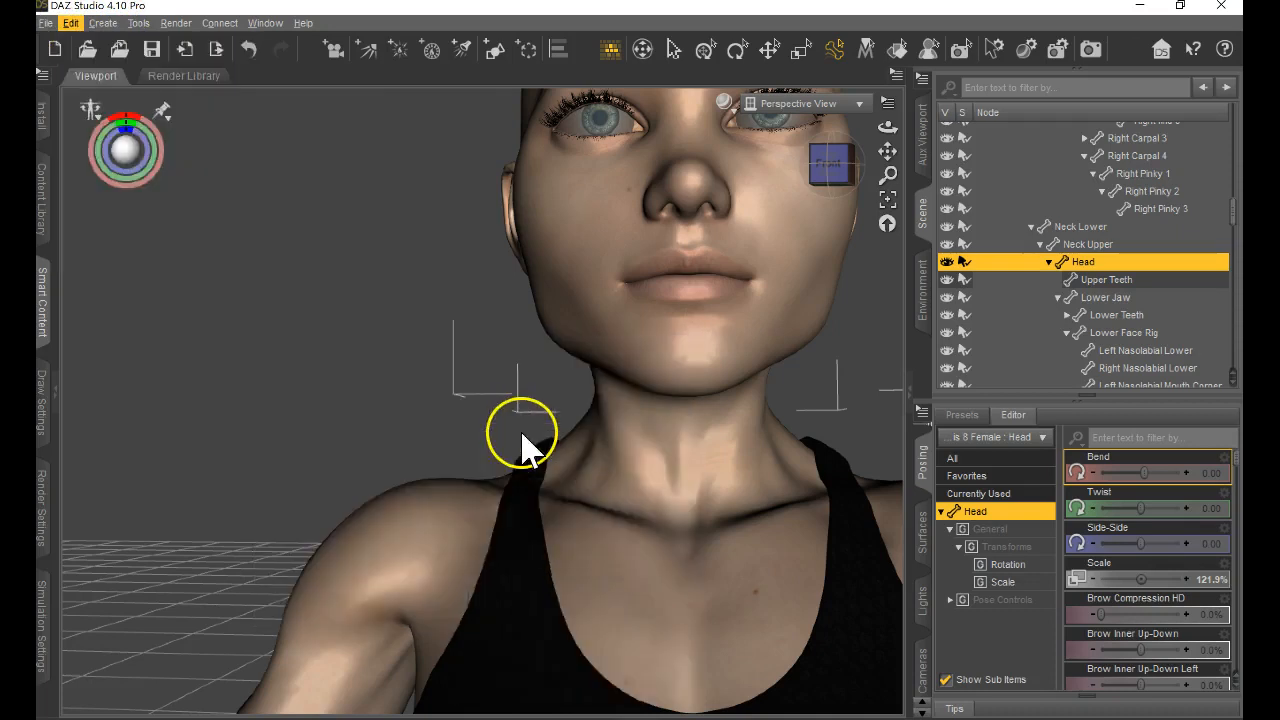
Frame the figure's face from the front, and look through the head's posing sliders down to the HD facial expressions.
left_click_drag(887, 151, 640, 371)
scroll(754, 306, "down", 2)
scroll(765, 316, "up", 5)
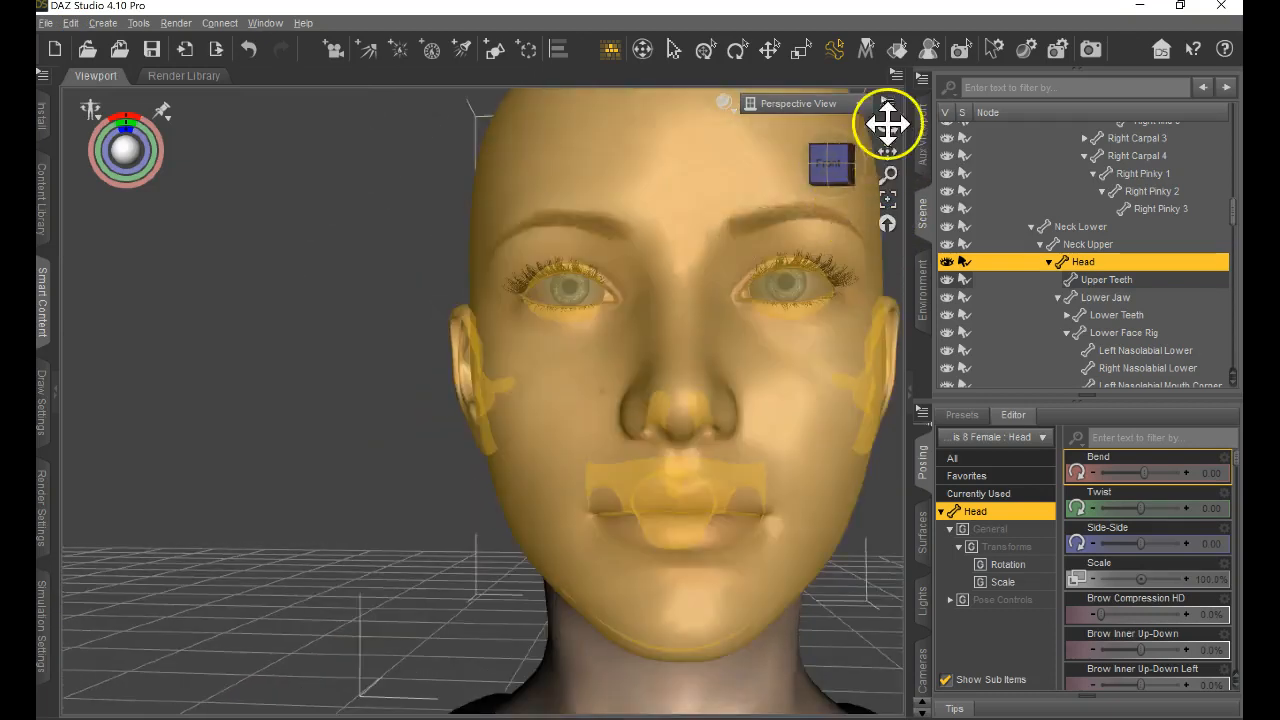
left_click_drag(887, 151, 638, 371)
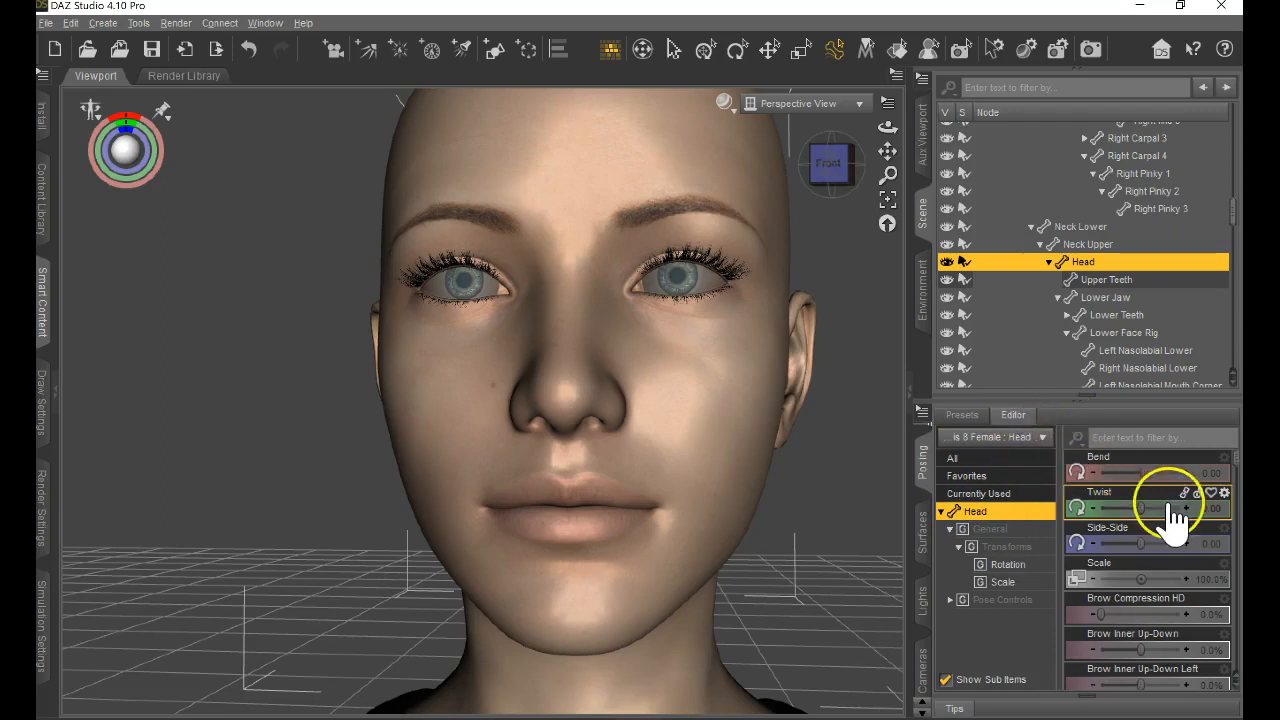
scroll(1205, 580, "down", 10)
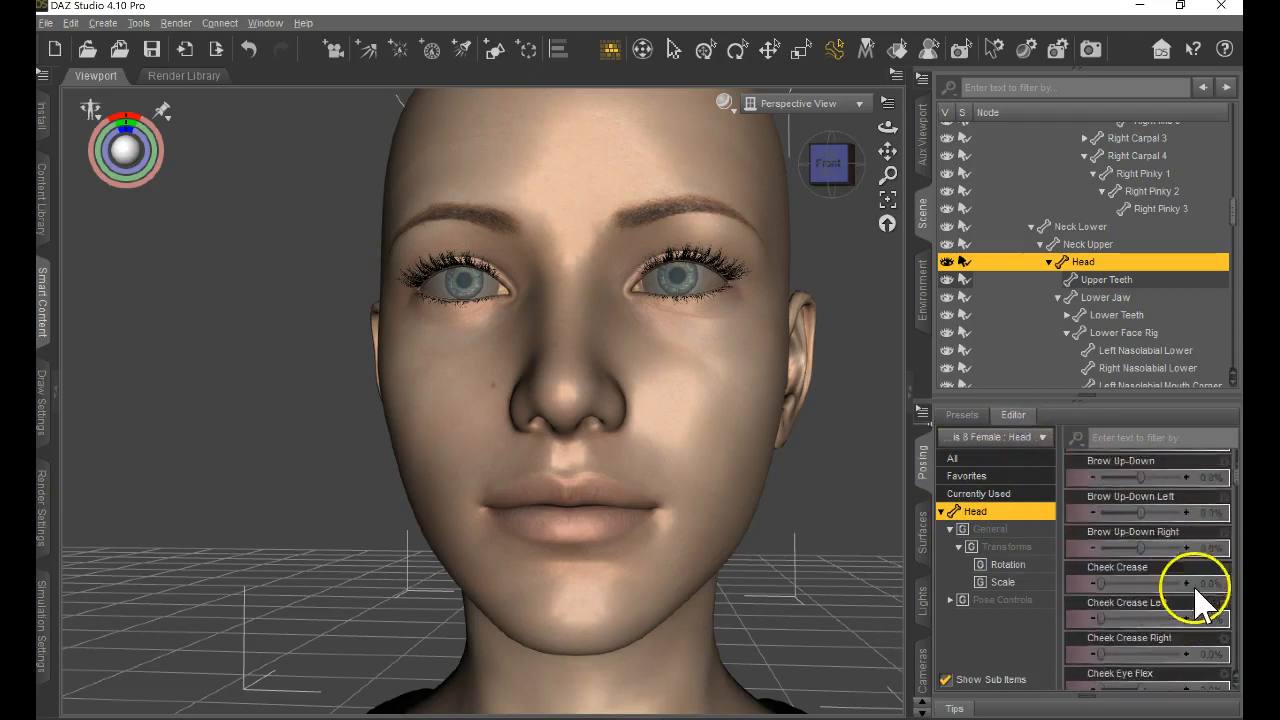
scroll(1210, 565, "down", 10)
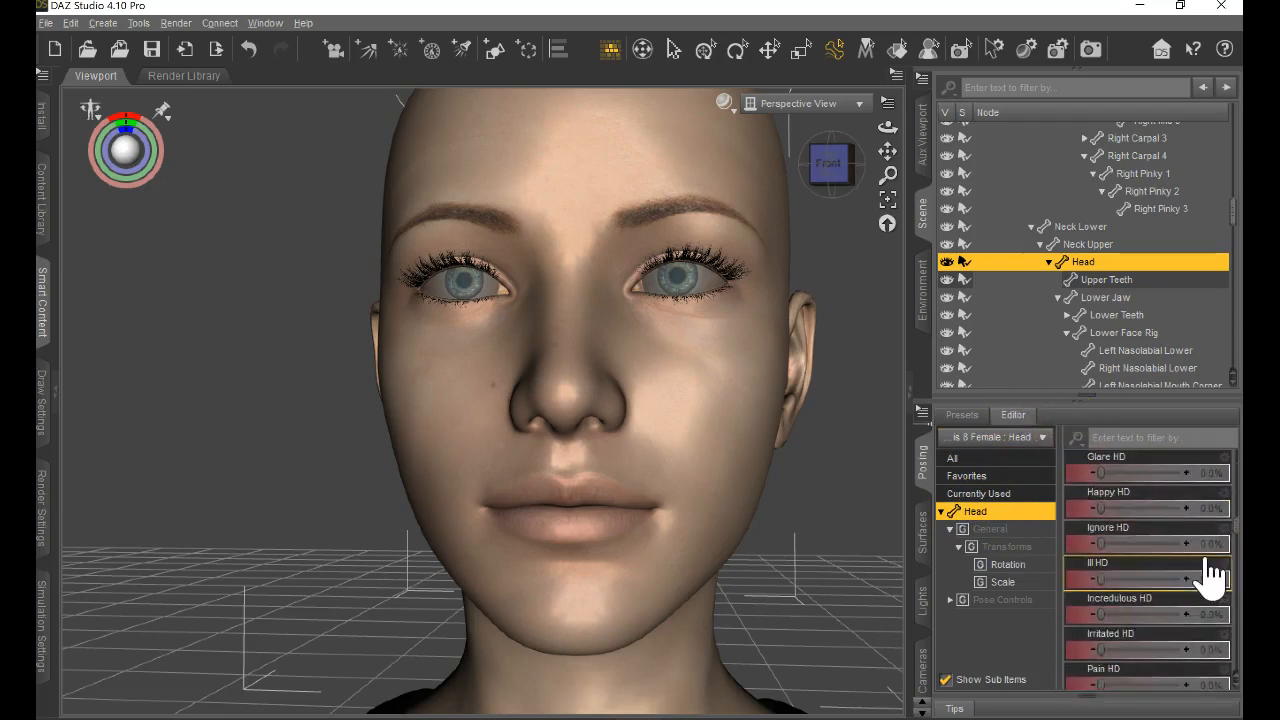
Try the Sarcastic HD, Shock HD and Smile Full Face HD expressions on the head, and return each to zero.
scroll(1210, 570, "down", 2)
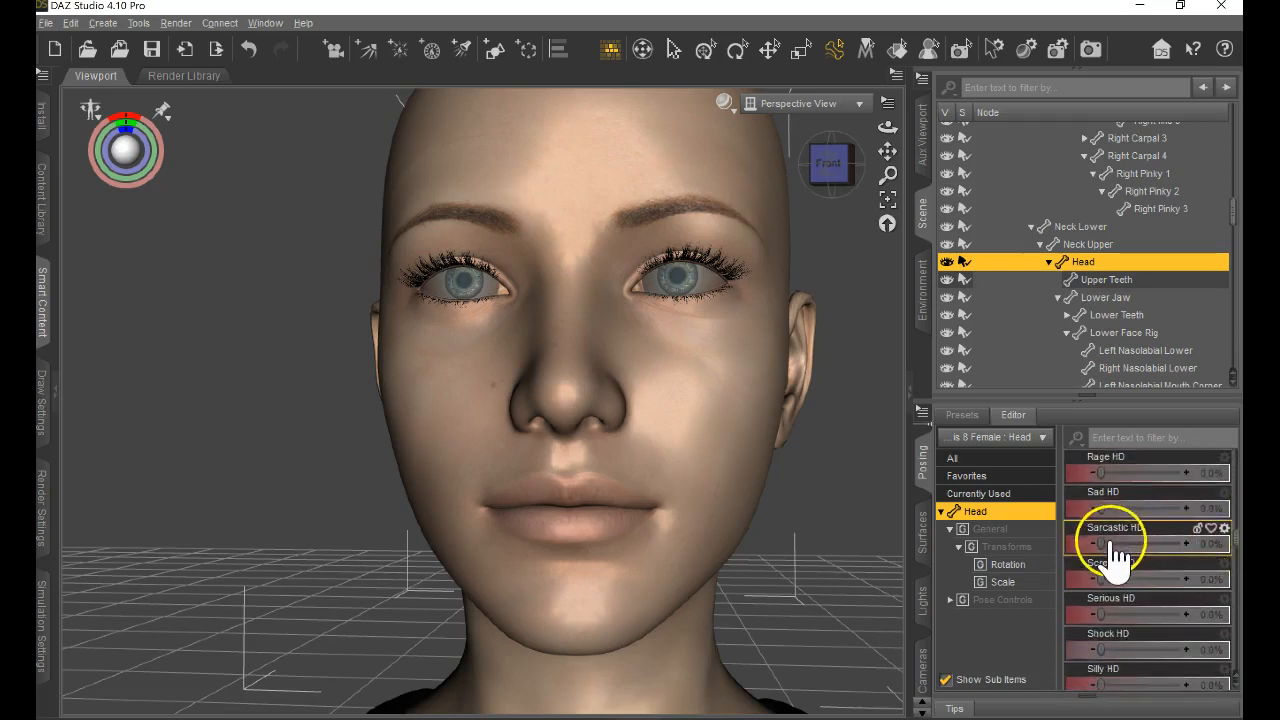
mouse_move(1103, 543)
left_mouse_down()
mouse_move(1213, 548)
mouse_move(1100, 540)
left_mouse_up()
scroll(1143, 575, "down", 4)
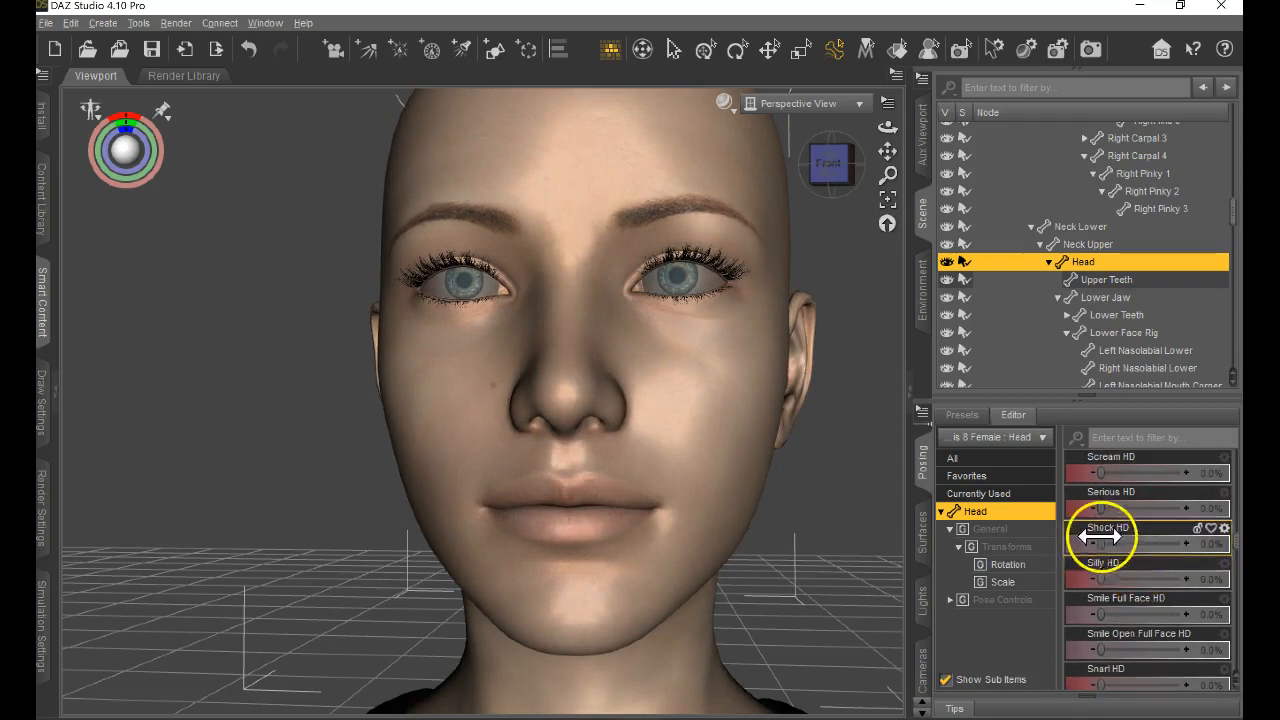
left_click_drag(1099, 543, 1031, 555)
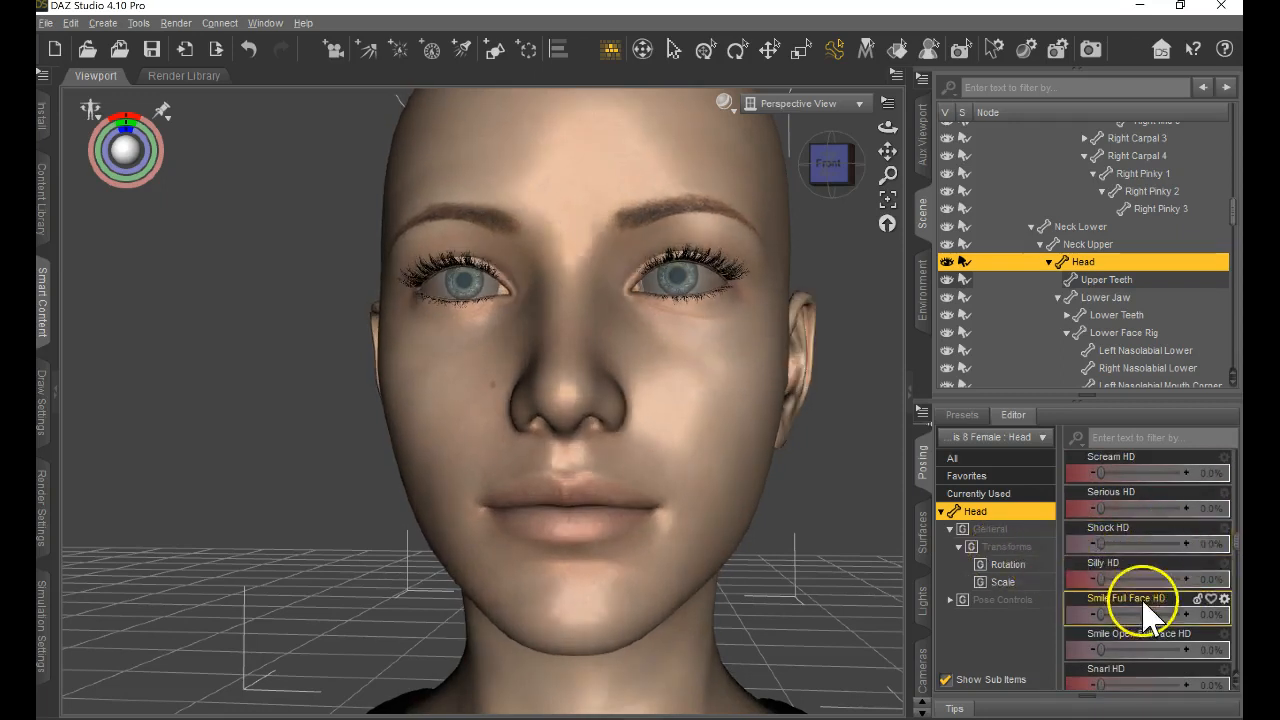
left_click_drag(1099, 613, 1043, 614)
Try the Smile Open Full Face HD expression at about 49.5%, and return it to zero.
left_click_drag(1097, 646, 1138, 649)
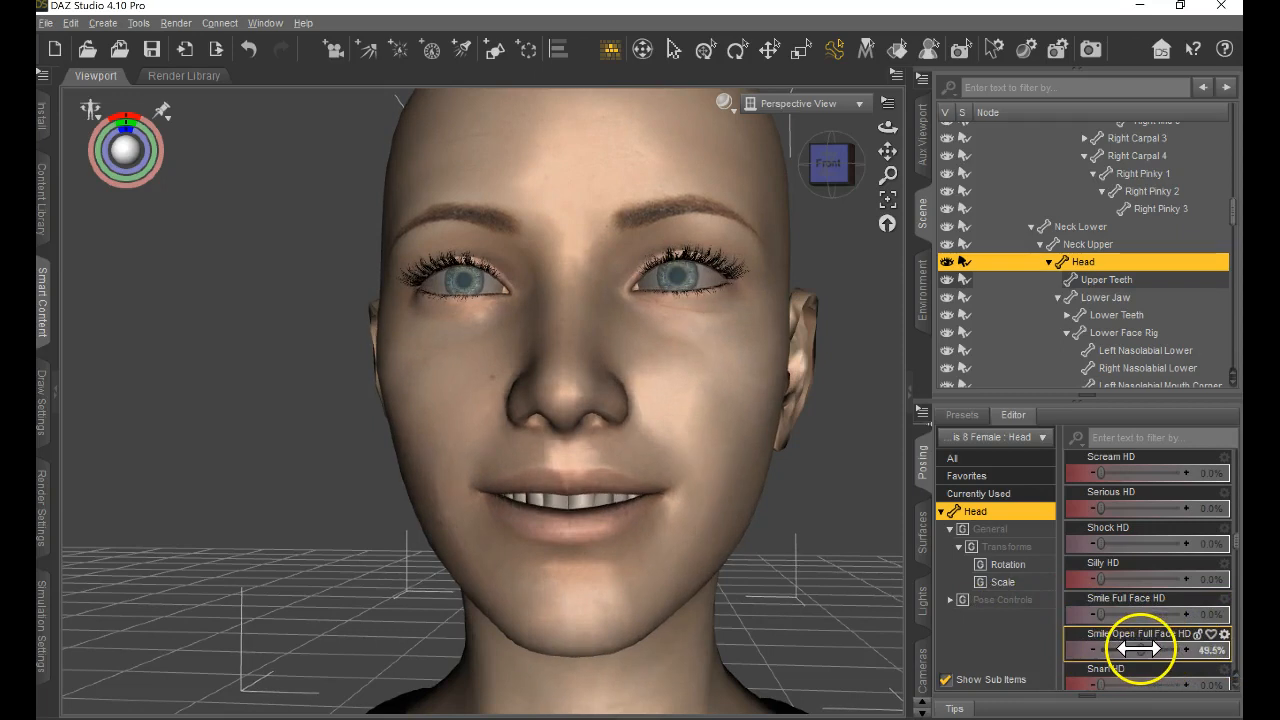
scroll(1150, 630, "down", 3)
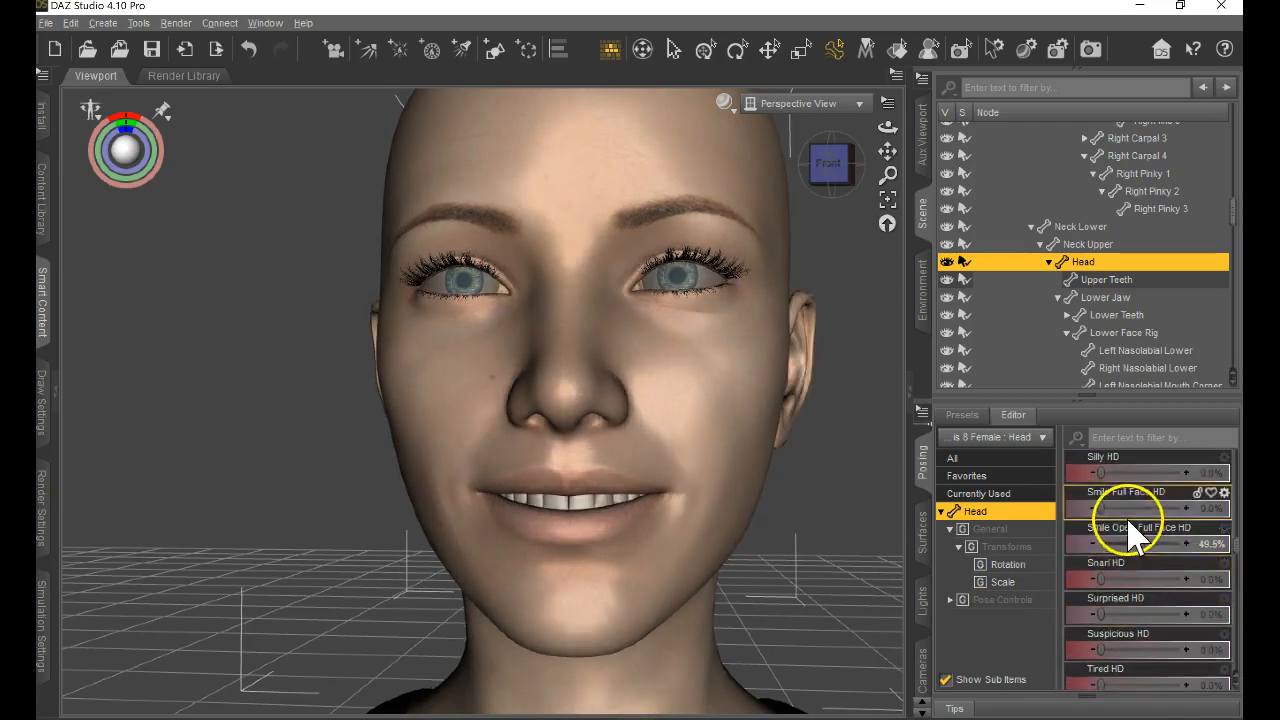
left_click_drag(1139, 541, 1016, 580)
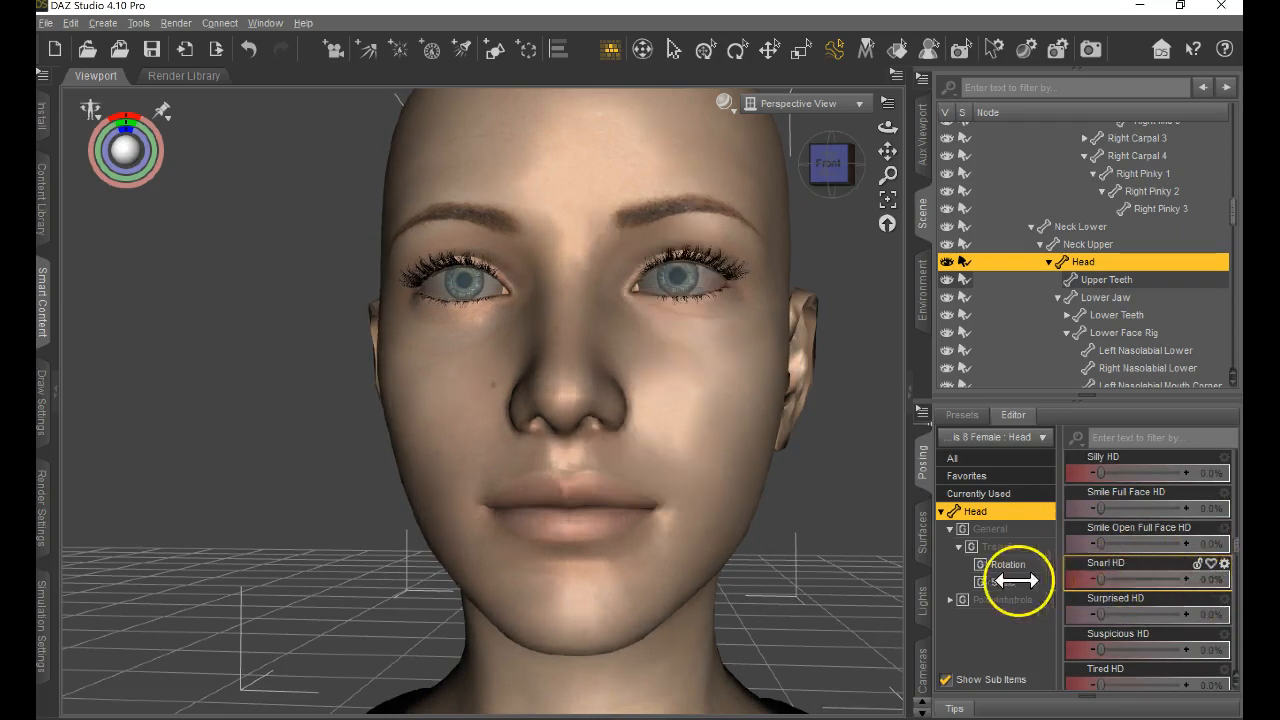
Try the Tired HD expression and an eye control on the head, and return both to zero.
scroll(1194, 620, "down", 3)
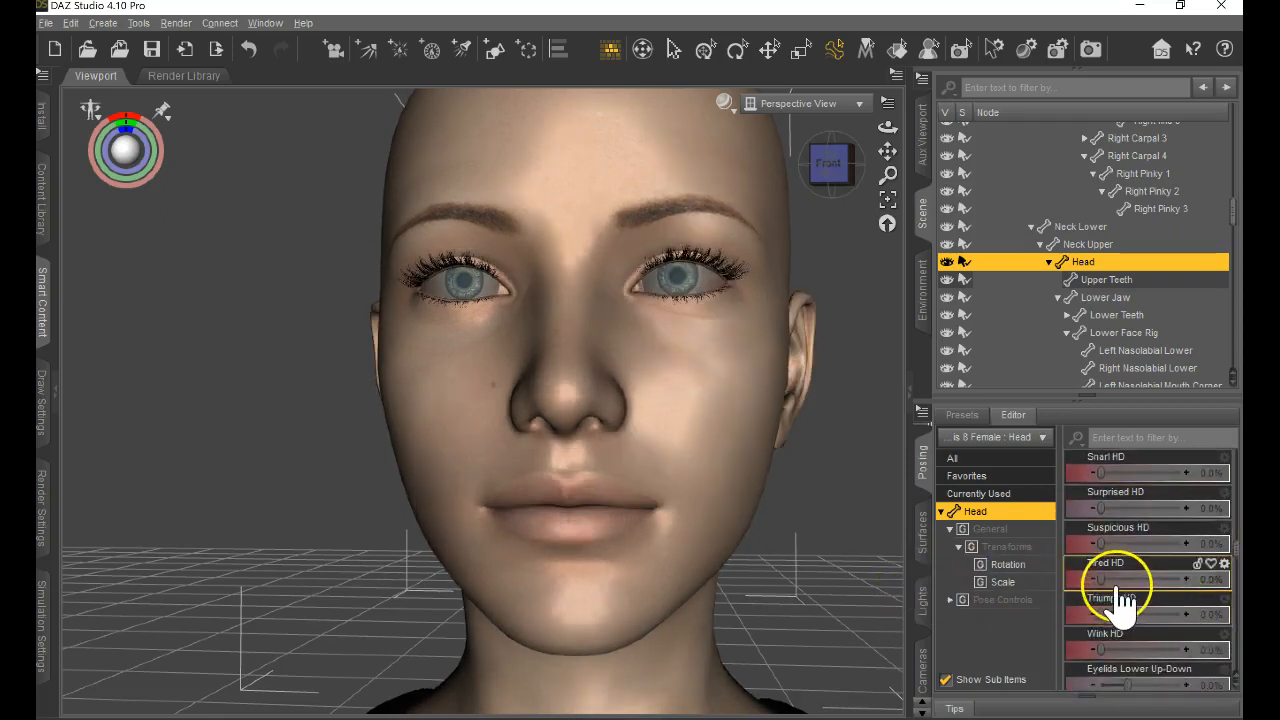
left_click_drag(1100, 577, 955, 593)
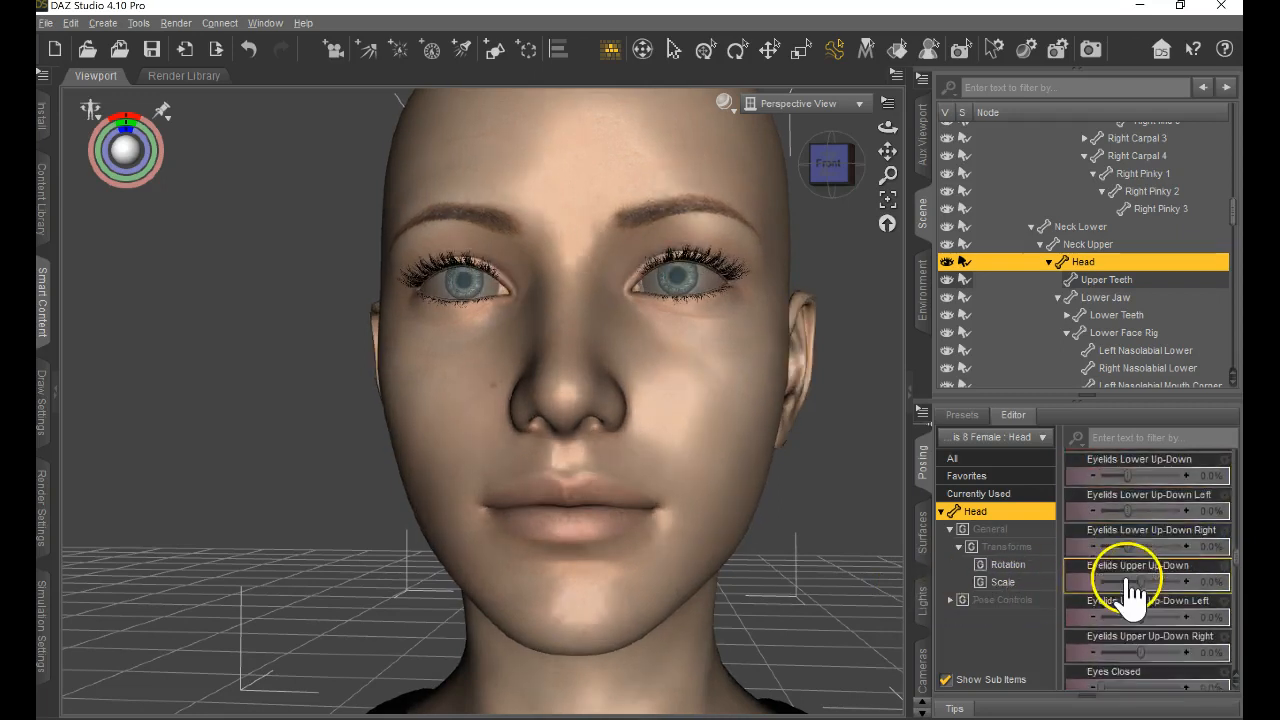
left_click_drag(1103, 544, 1071, 563)
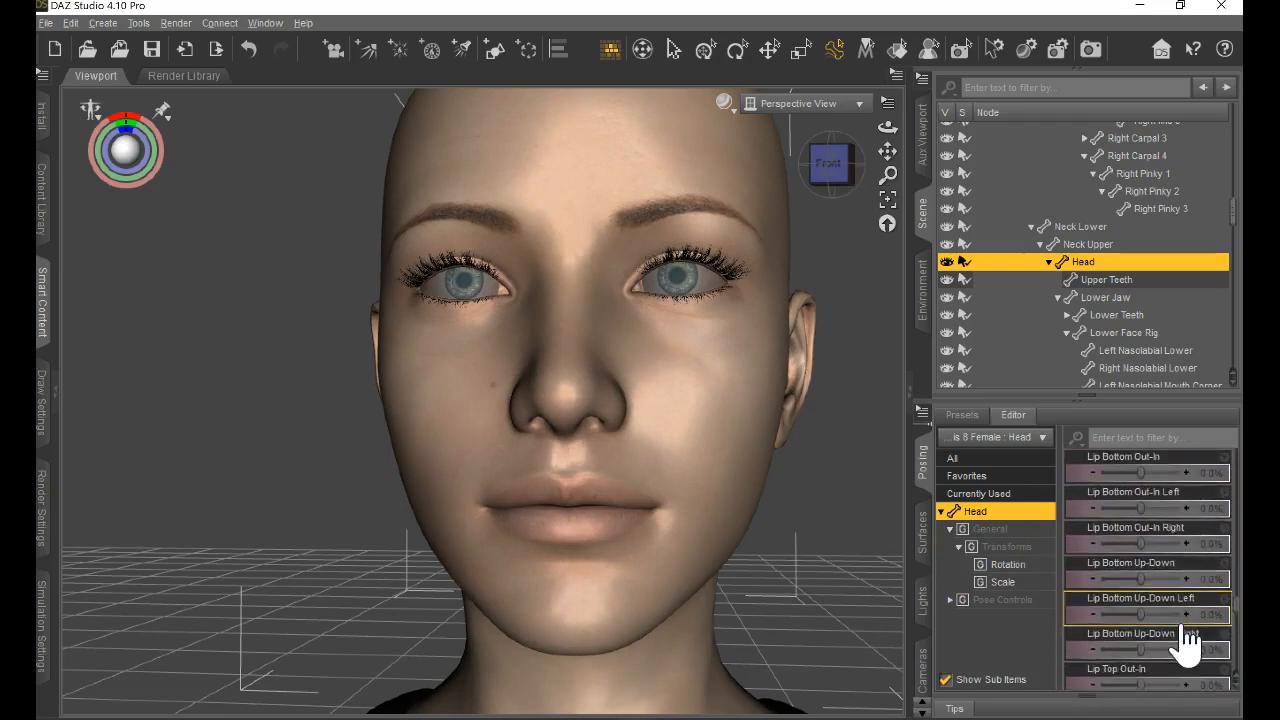
Look through the lip, nose and neck posing controls, and set the head's SH mouth shape to 100%.
scroll(1188, 630, "down", 6)
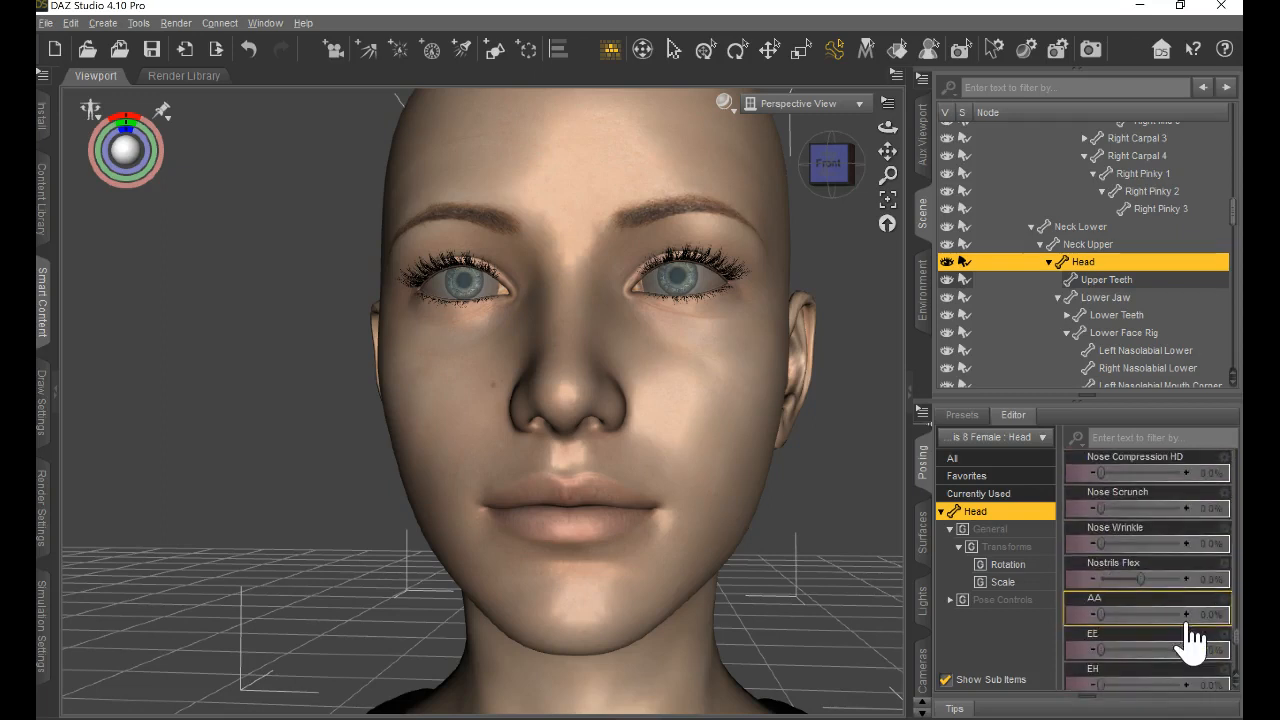
scroll(1166, 600, "up", 8)
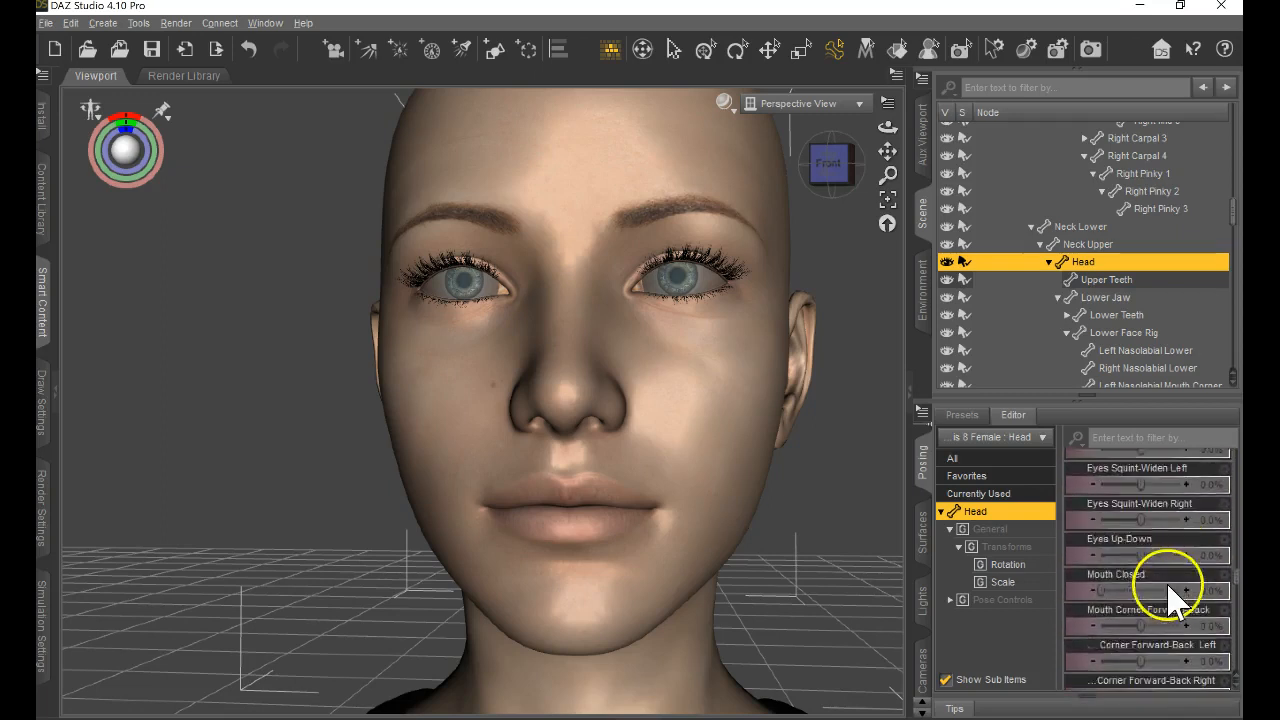
scroll(1168, 600, "up", 6)
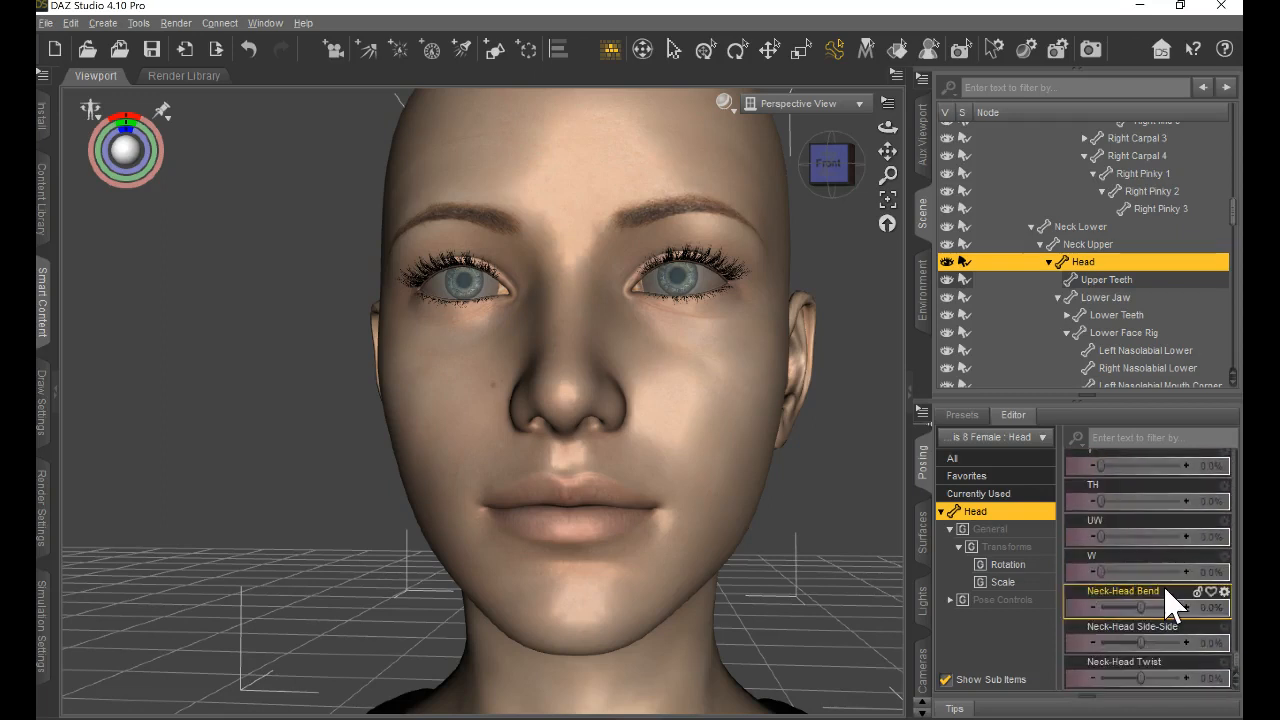
scroll(1168, 602, "up", 3)
left_click(1120, 648)
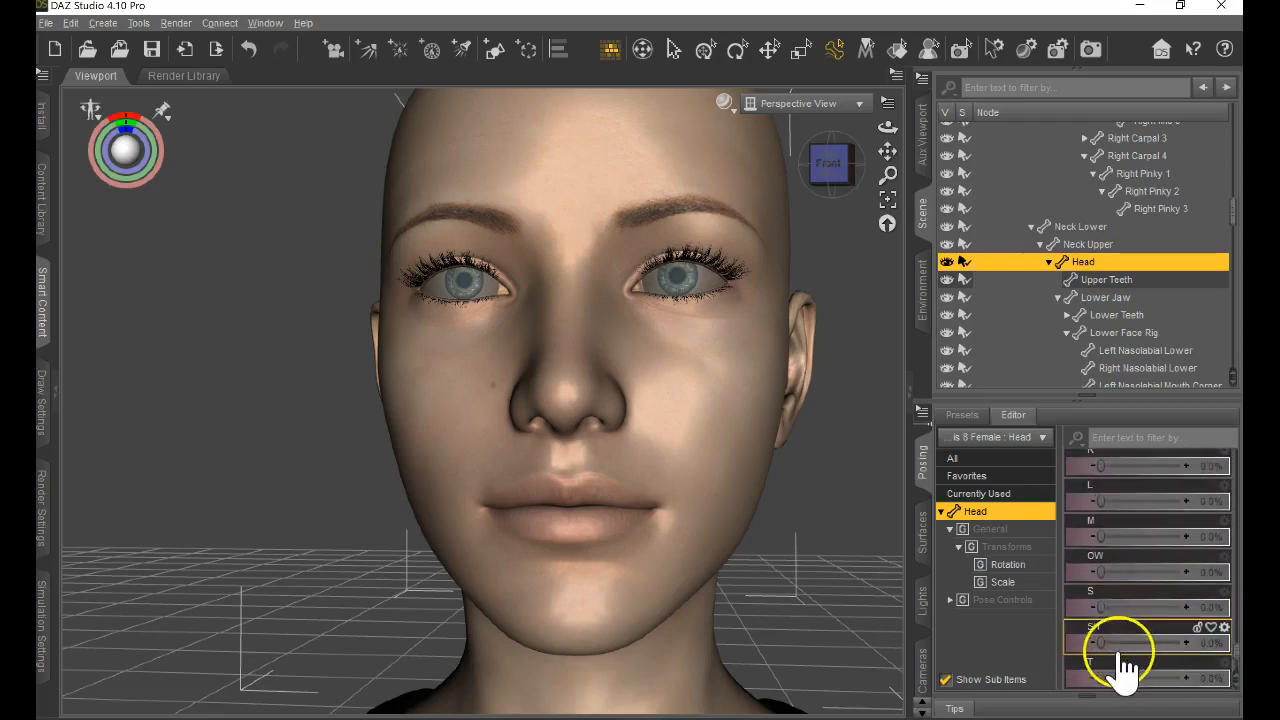
left_click_drag(1110, 648, 1187, 637)
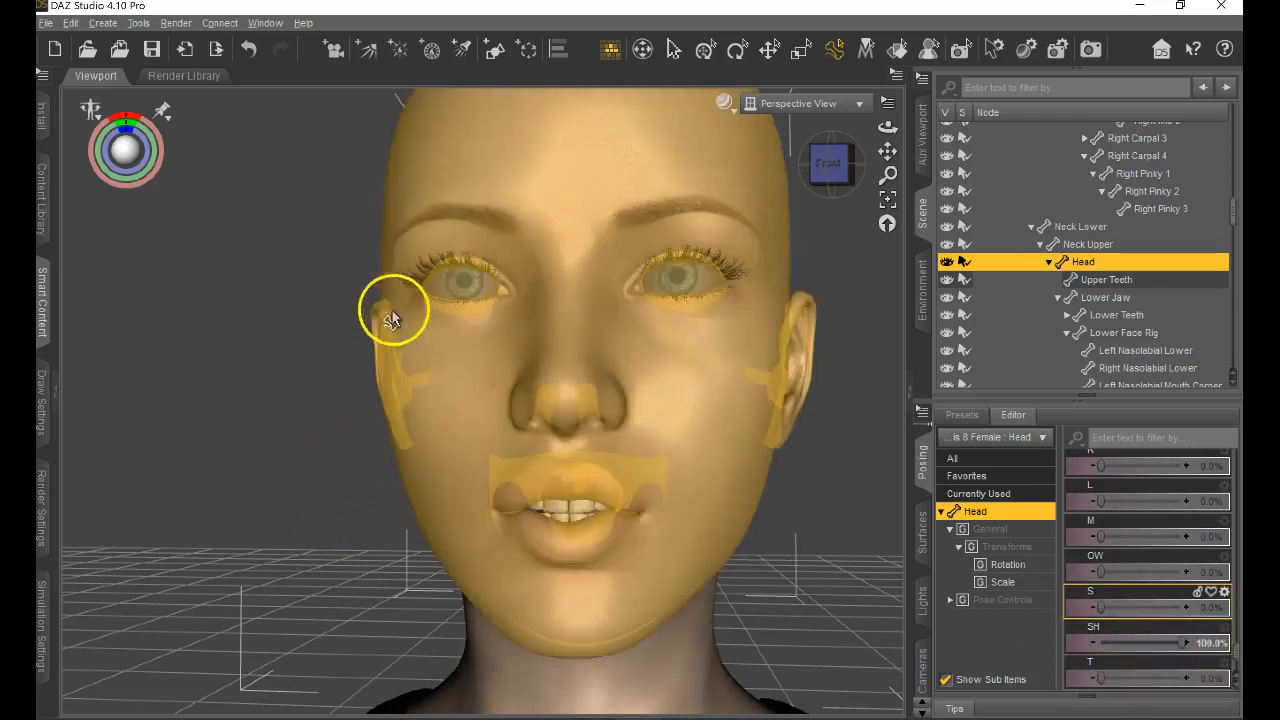
Apply the Base MAT All Maps material preset to the figure, and pick the Base MAT Skin SSS 75 and Base MAT Translucency Medium presets.
left_click(921, 530)
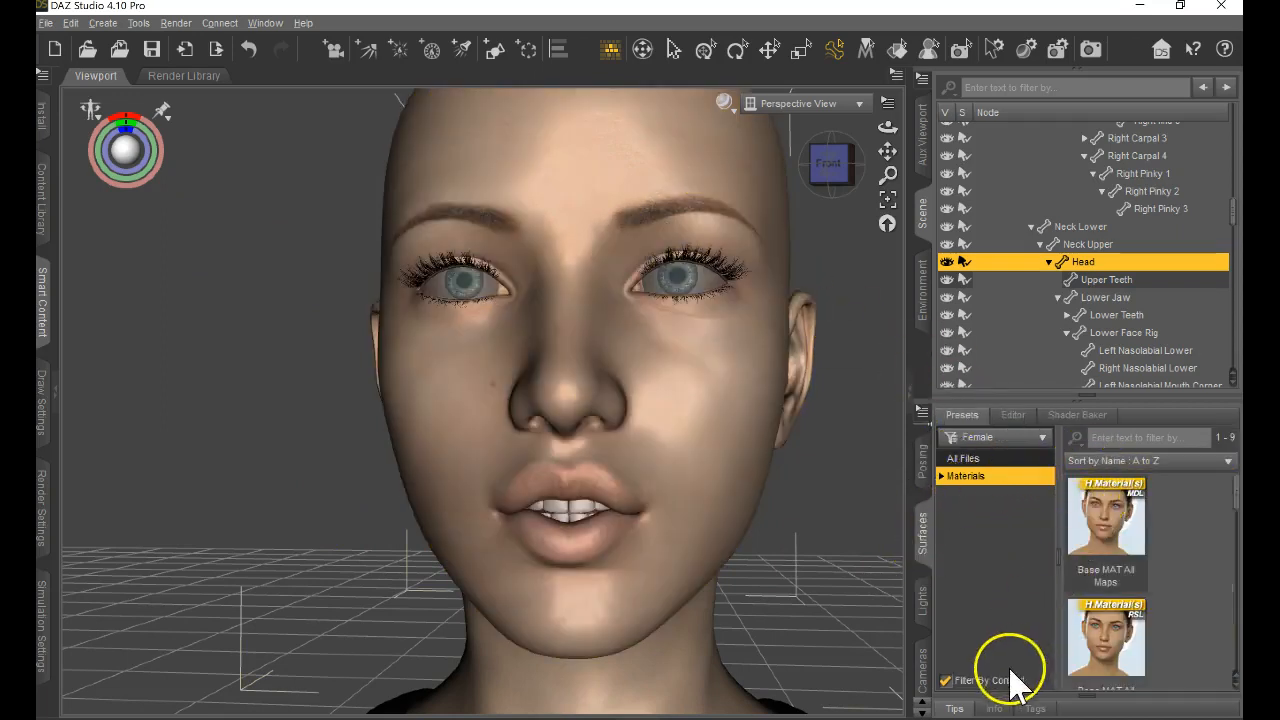
double_click(1133, 535)
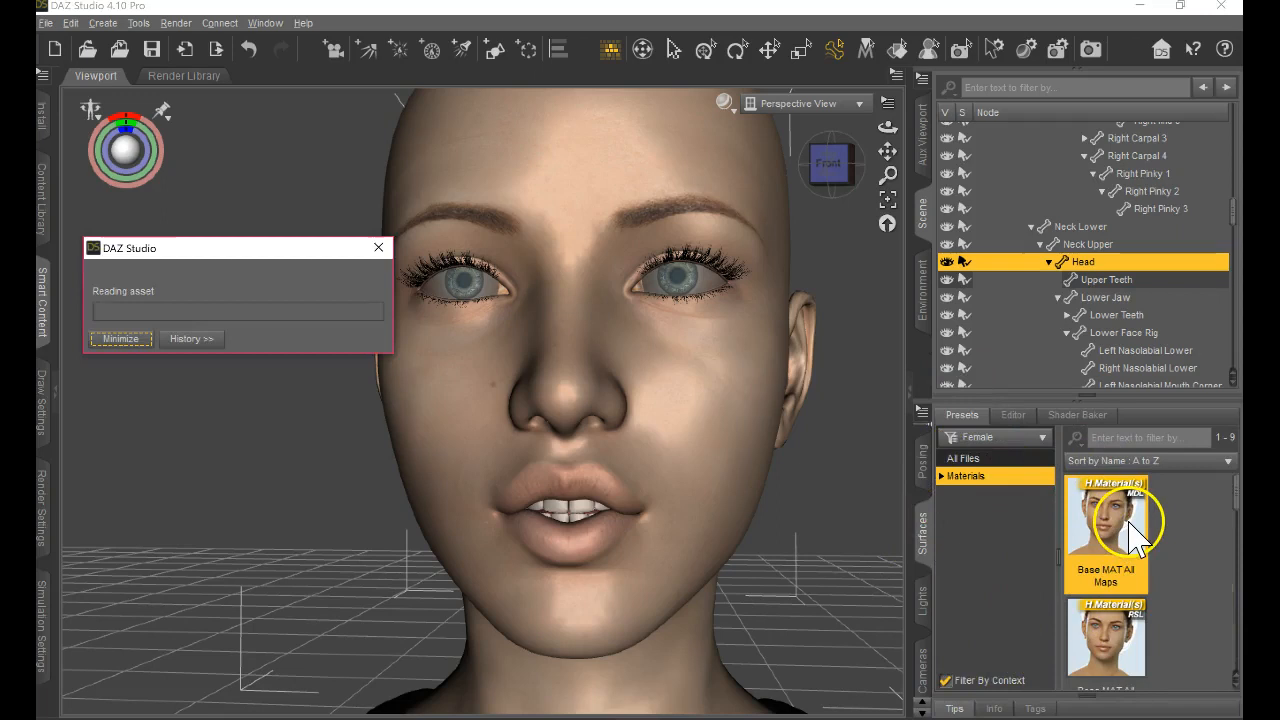
scroll(1143, 650, "down", 3)
scroll(1140, 635, "down", 3)
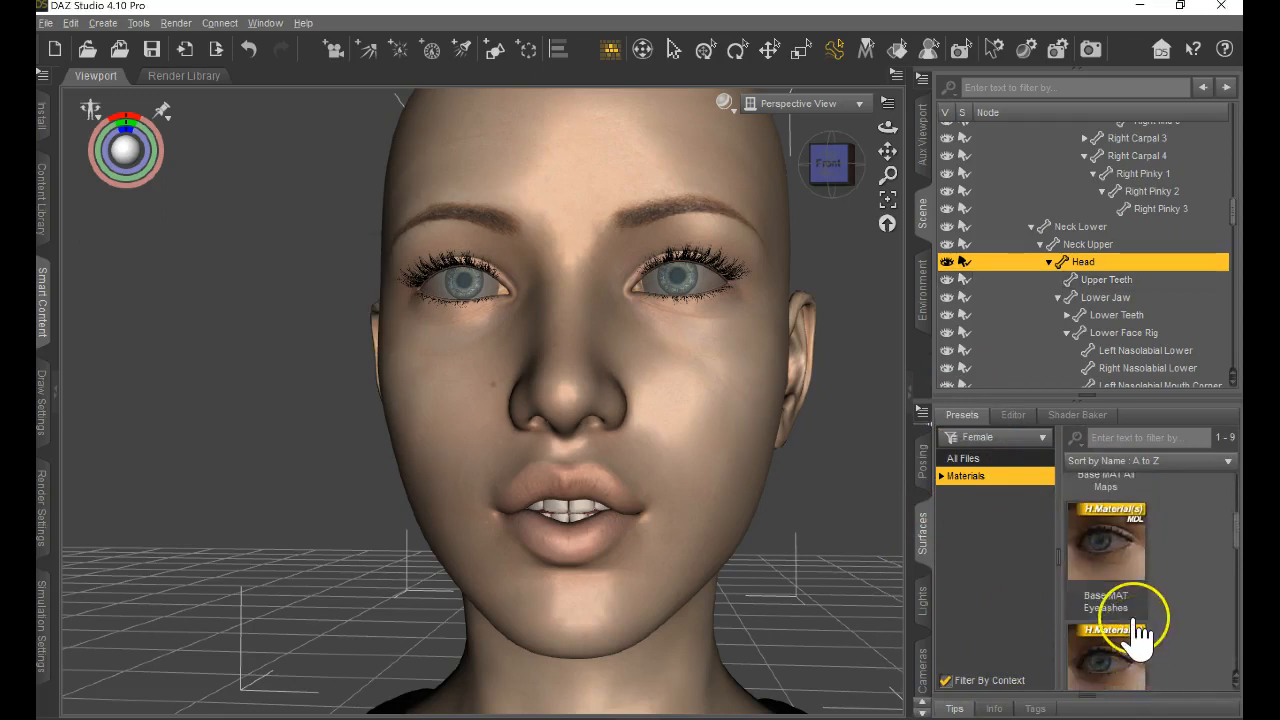
scroll(1195, 612, "down", 4)
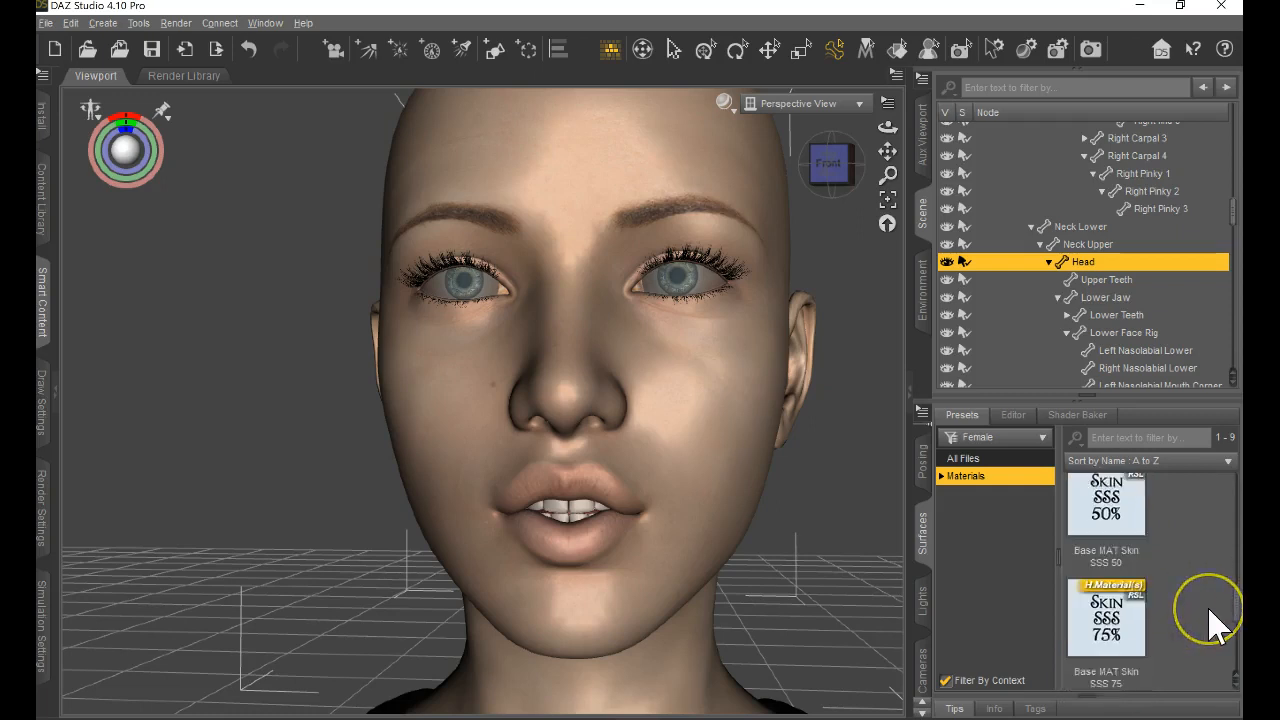
left_click(1120, 600)
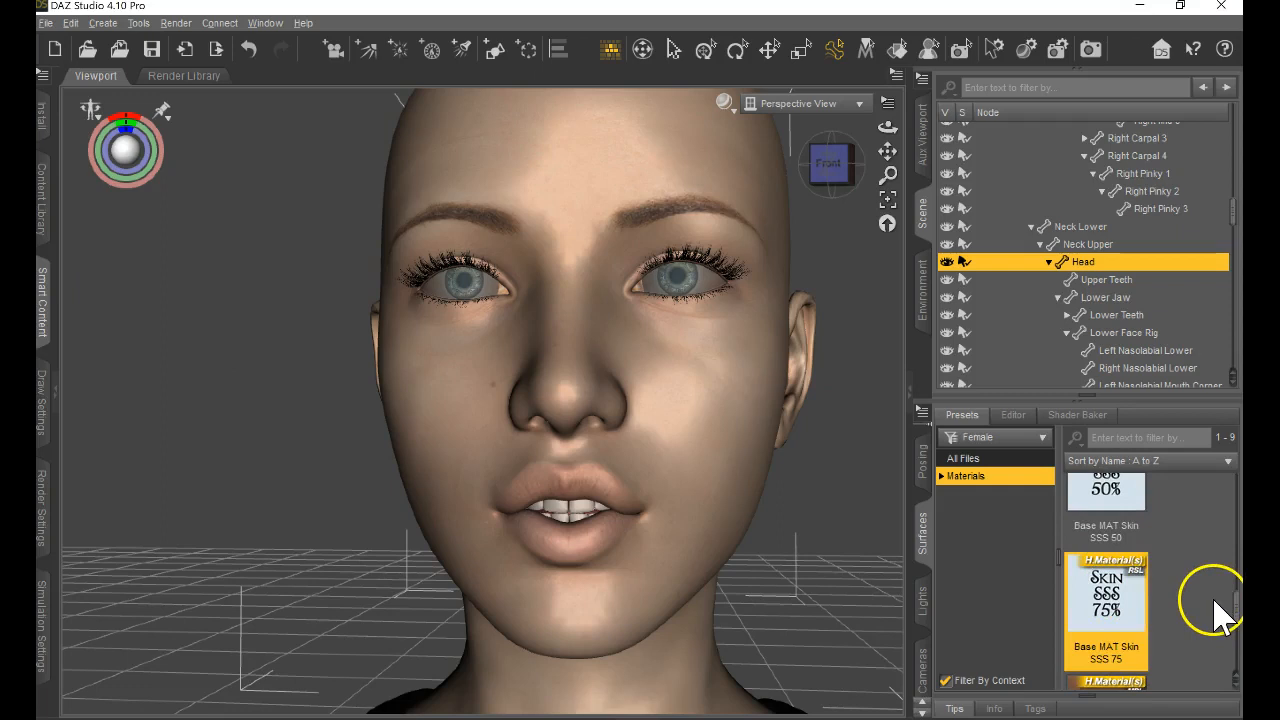
scroll(1222, 612, "down", 3)
left_click(1143, 620)
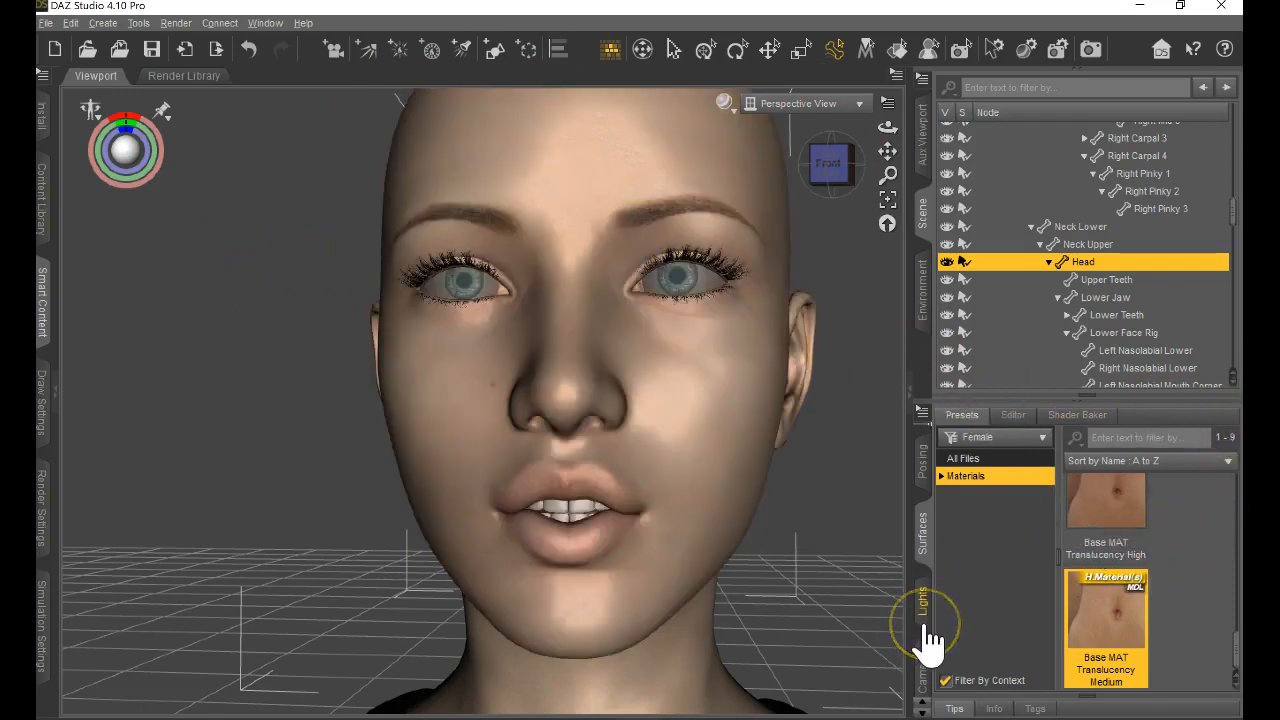
Examine the figure's skin materials close up on the face and from further away with the shoulders in view.
scroll(705, 545, "up", 1)
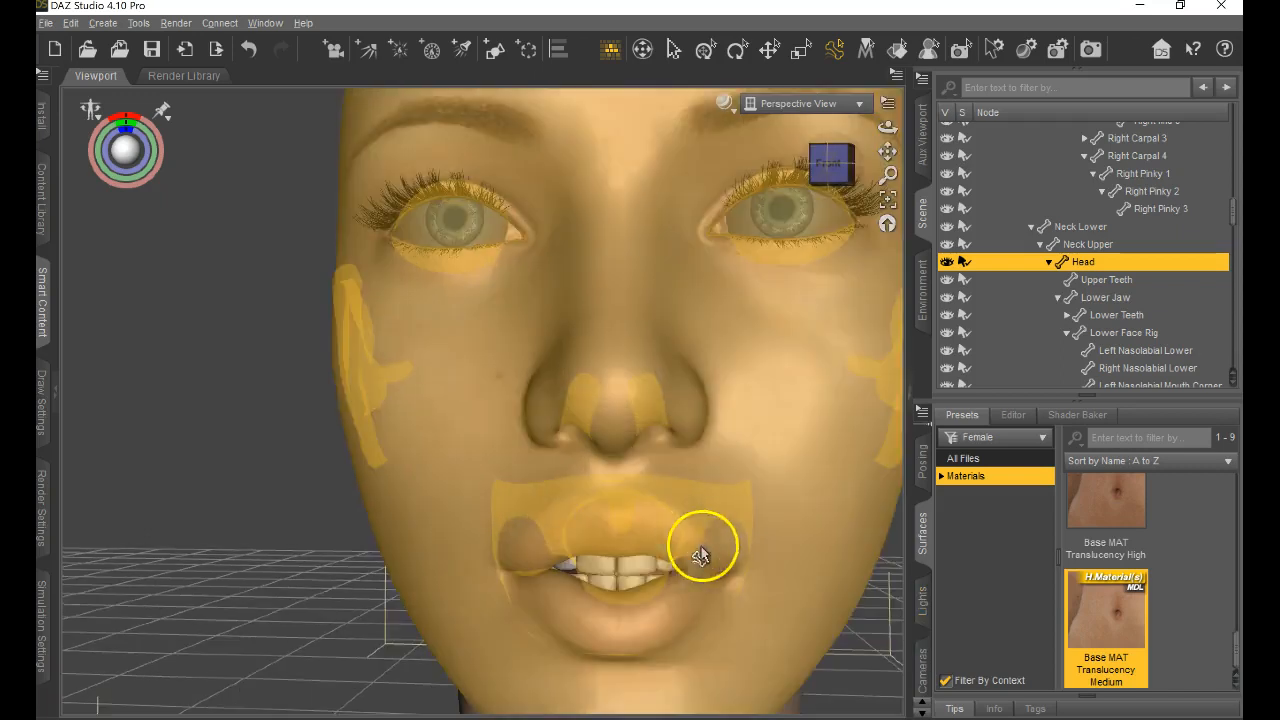
scroll(706, 545, "down", 8)
scroll(707, 545, "up", 2)
scroll(707, 545, "up", 3)
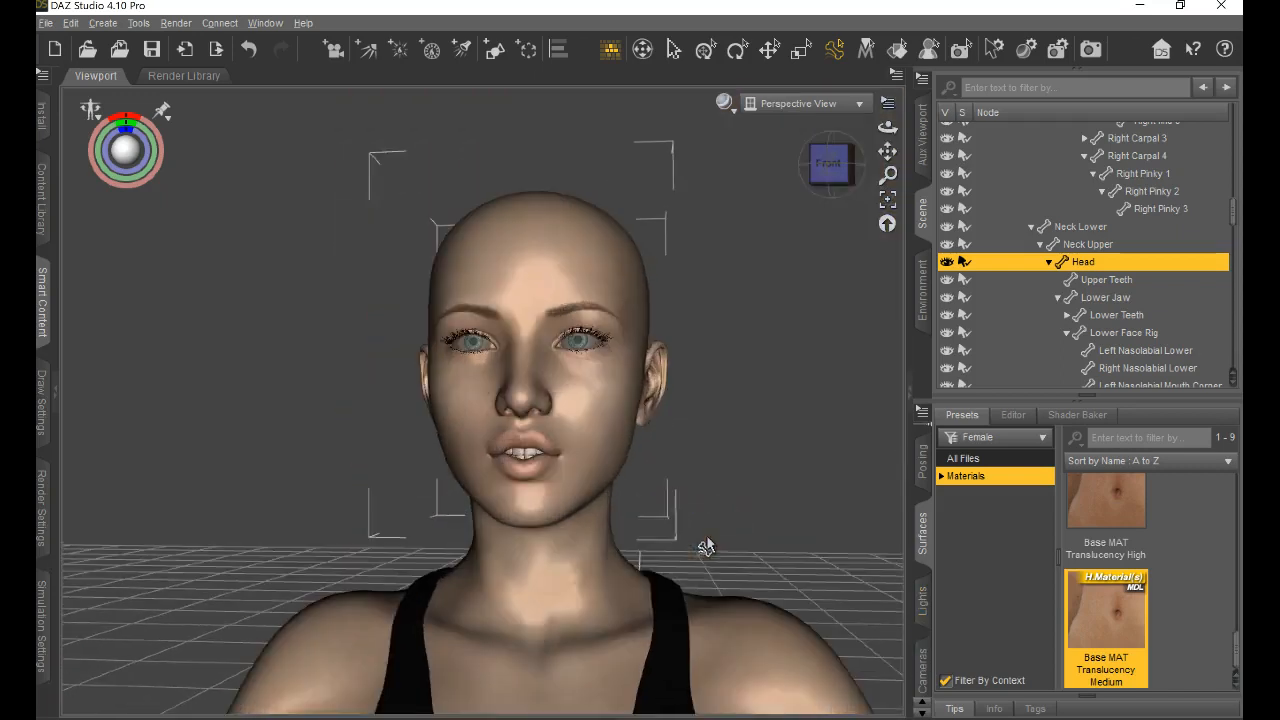
scroll(800, 513, "up", 3)
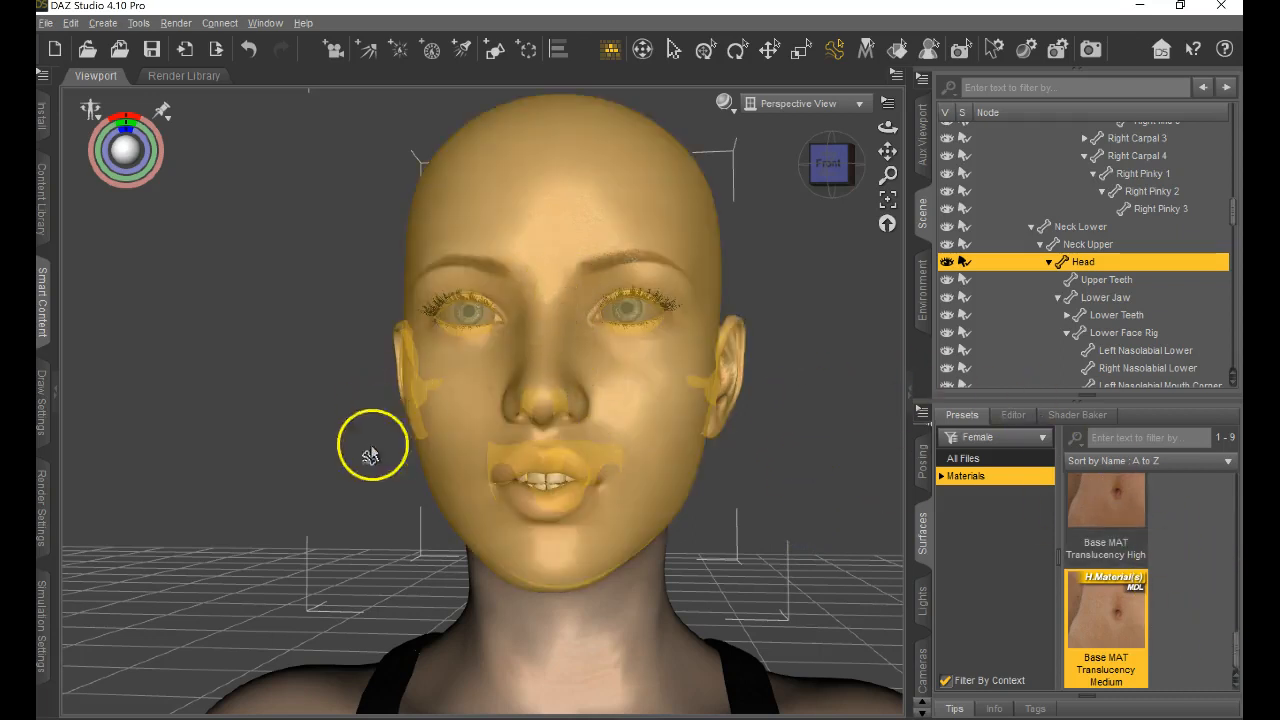
scroll(1230, 580, "up", 6)
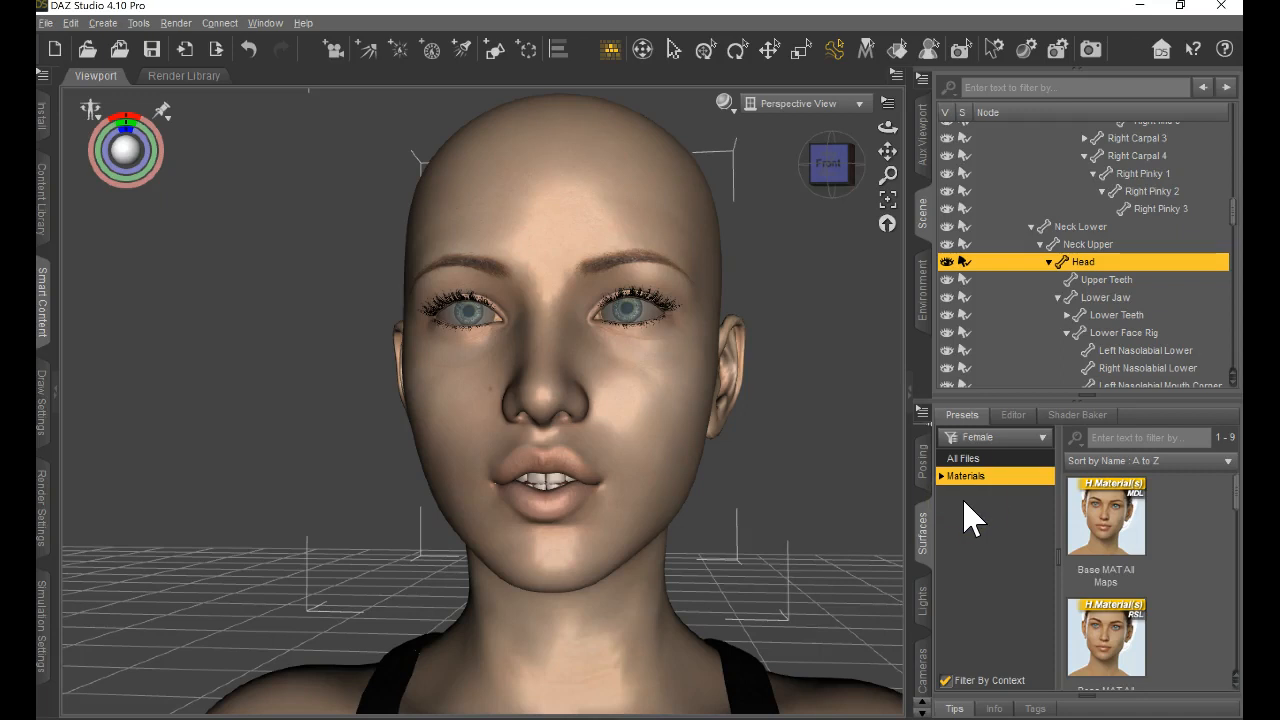
scroll(455, 410, "up", 3)
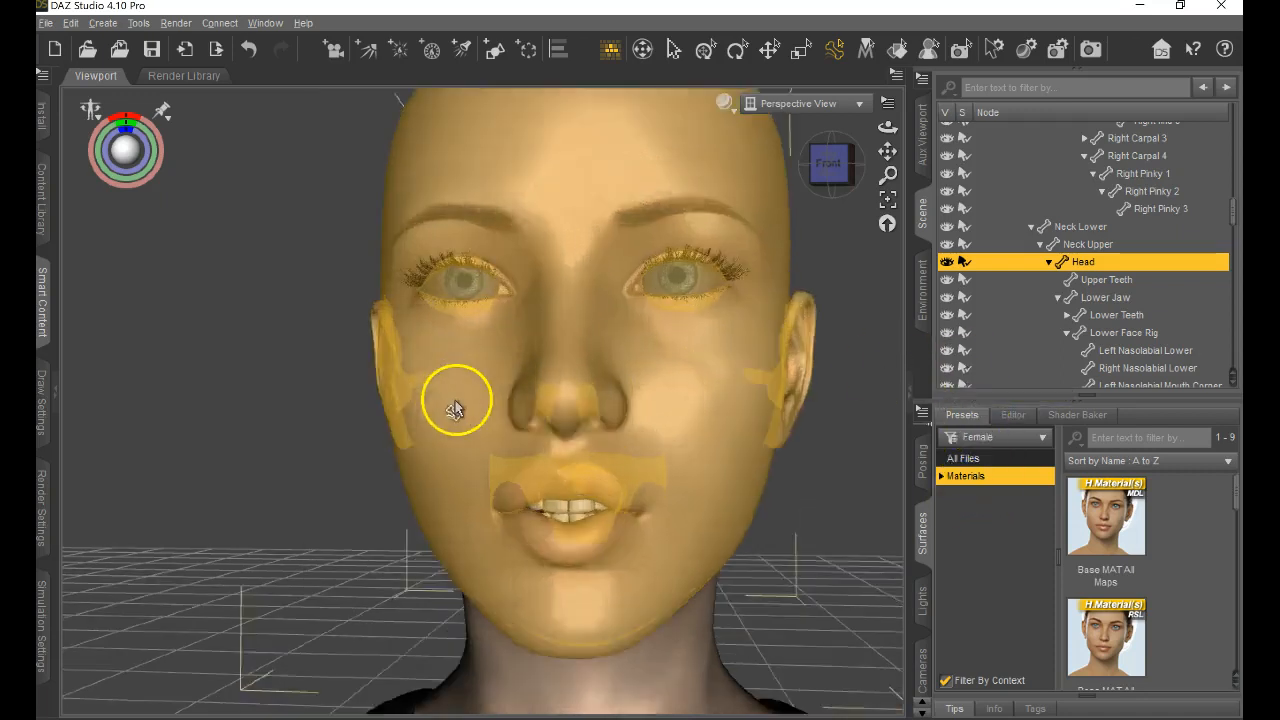
scroll(453, 408, "up", 2)
scroll(449, 406, "down", 8)
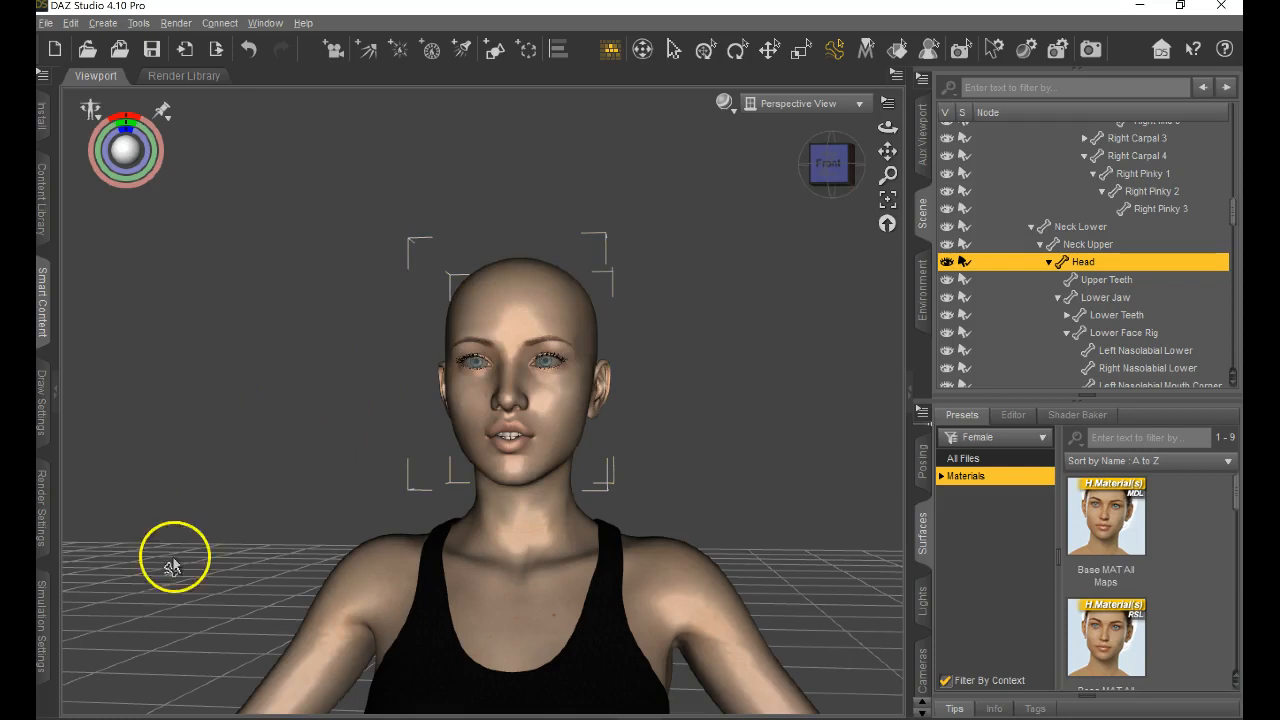